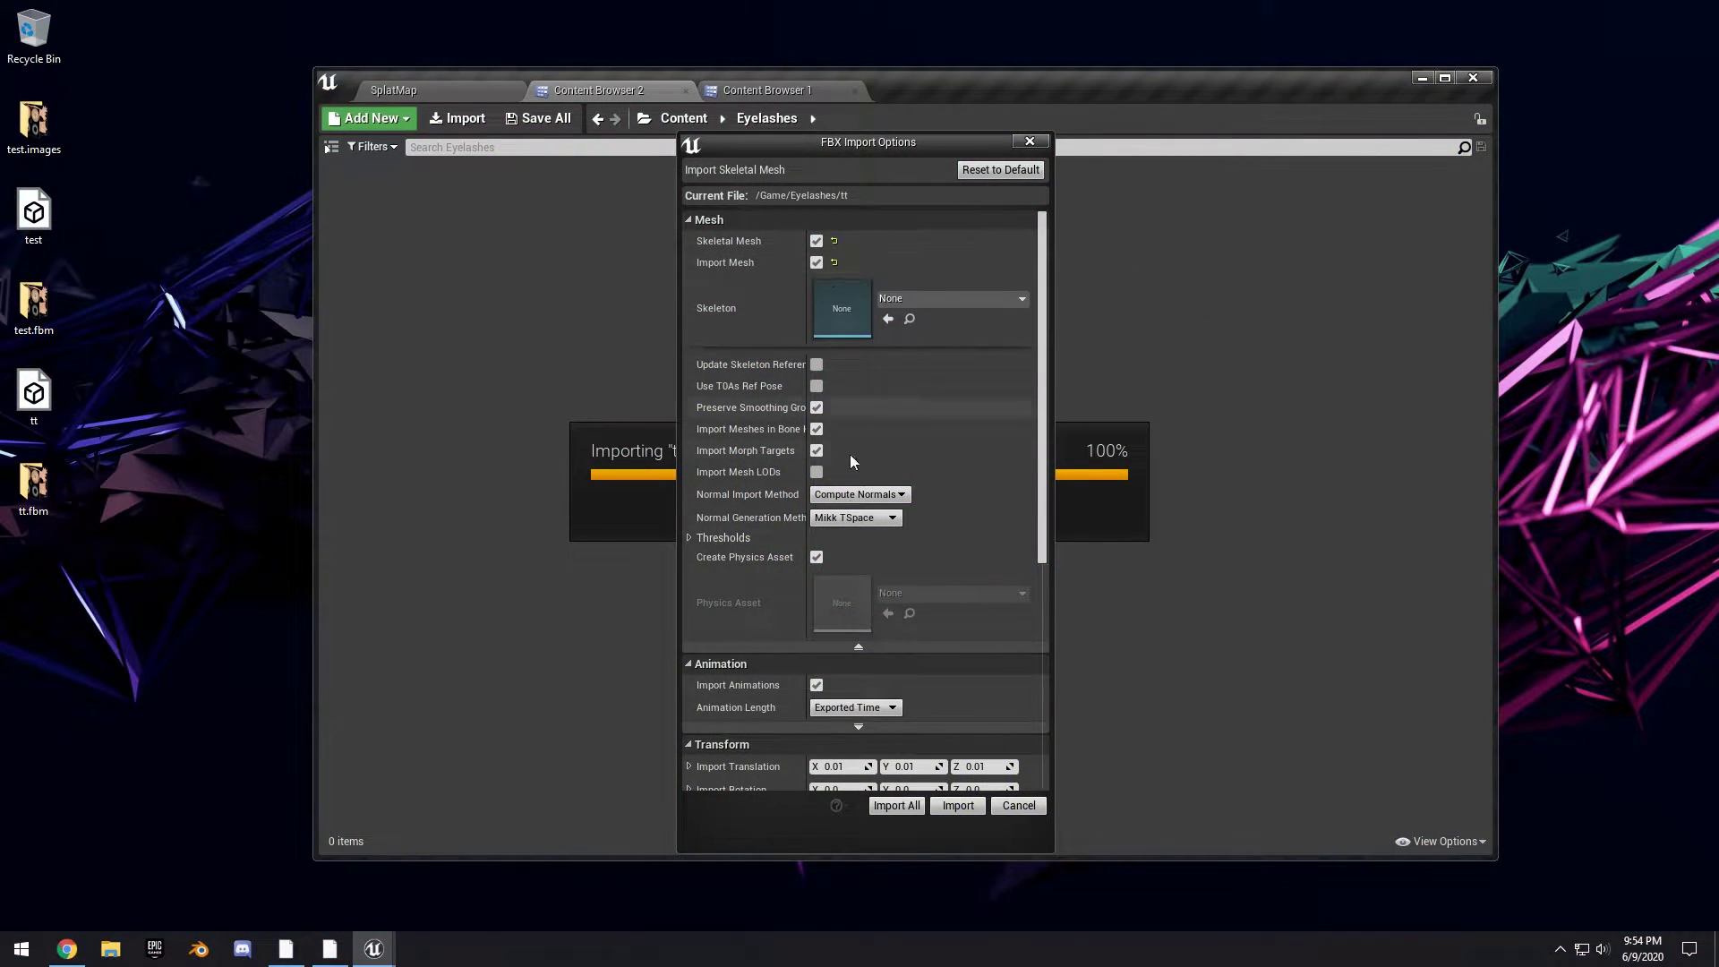
- Run the tt.fbx skeletal mesh import in Unreal and dismiss the failure to see the duplicate 'hip' bone errors
scroll(851, 481, "down", 5)
scroll(940, 609, "up", 5)
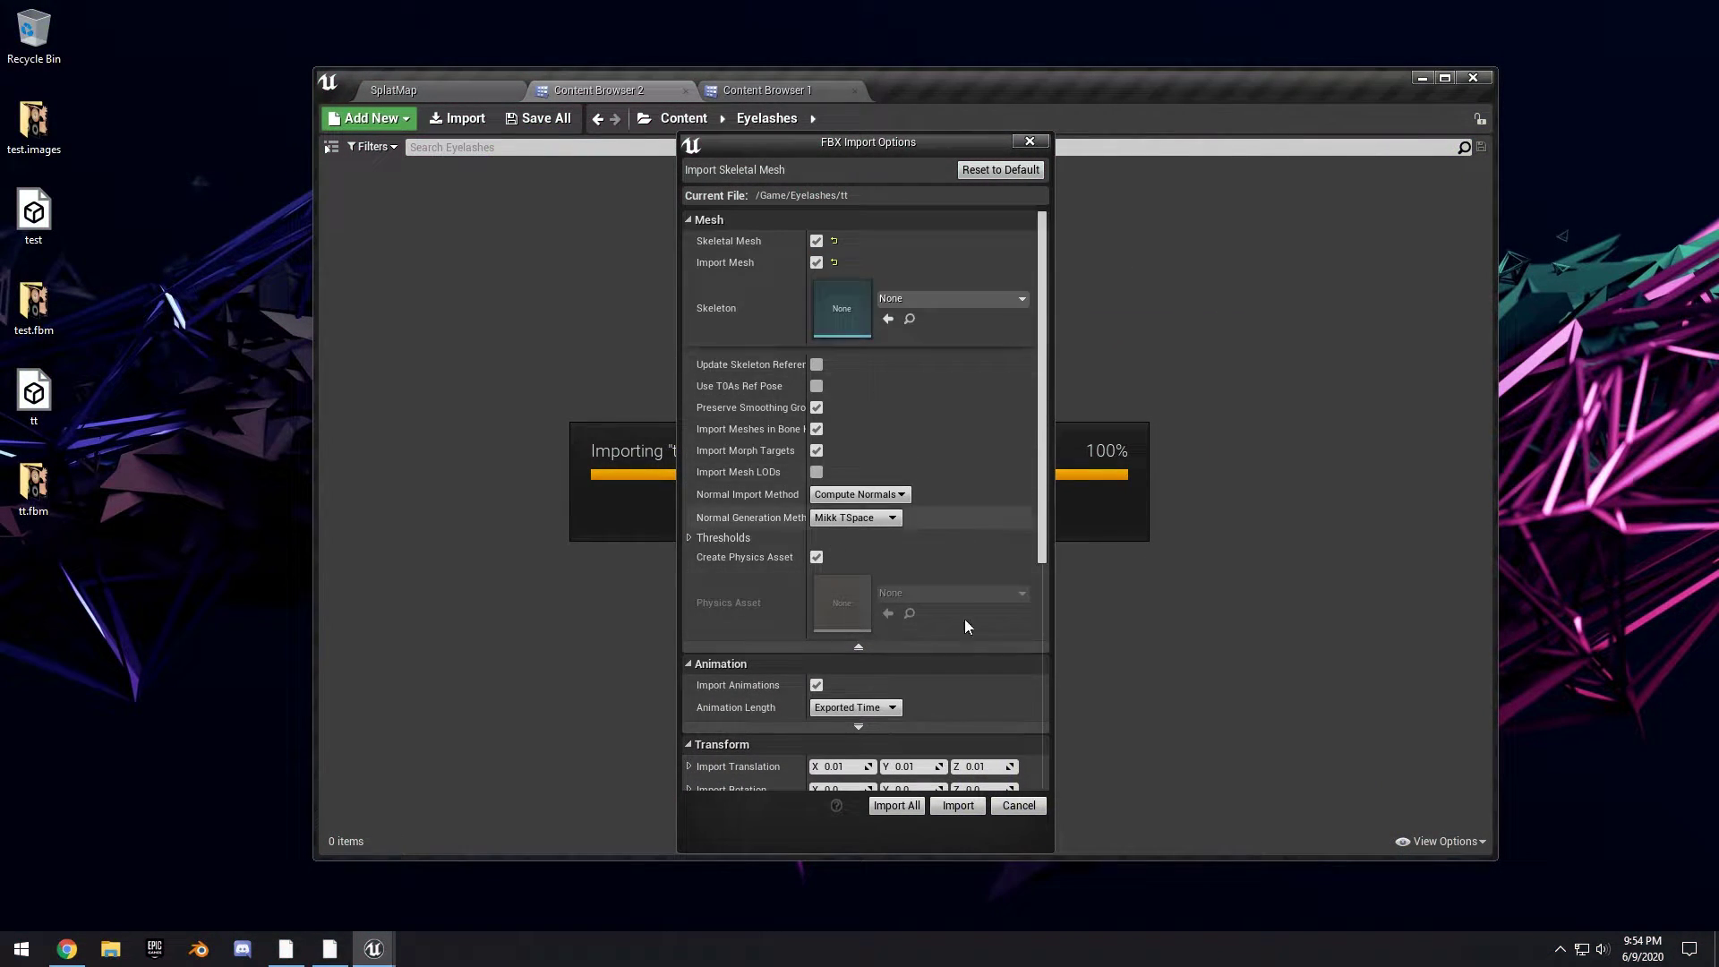
left_click(959, 806)
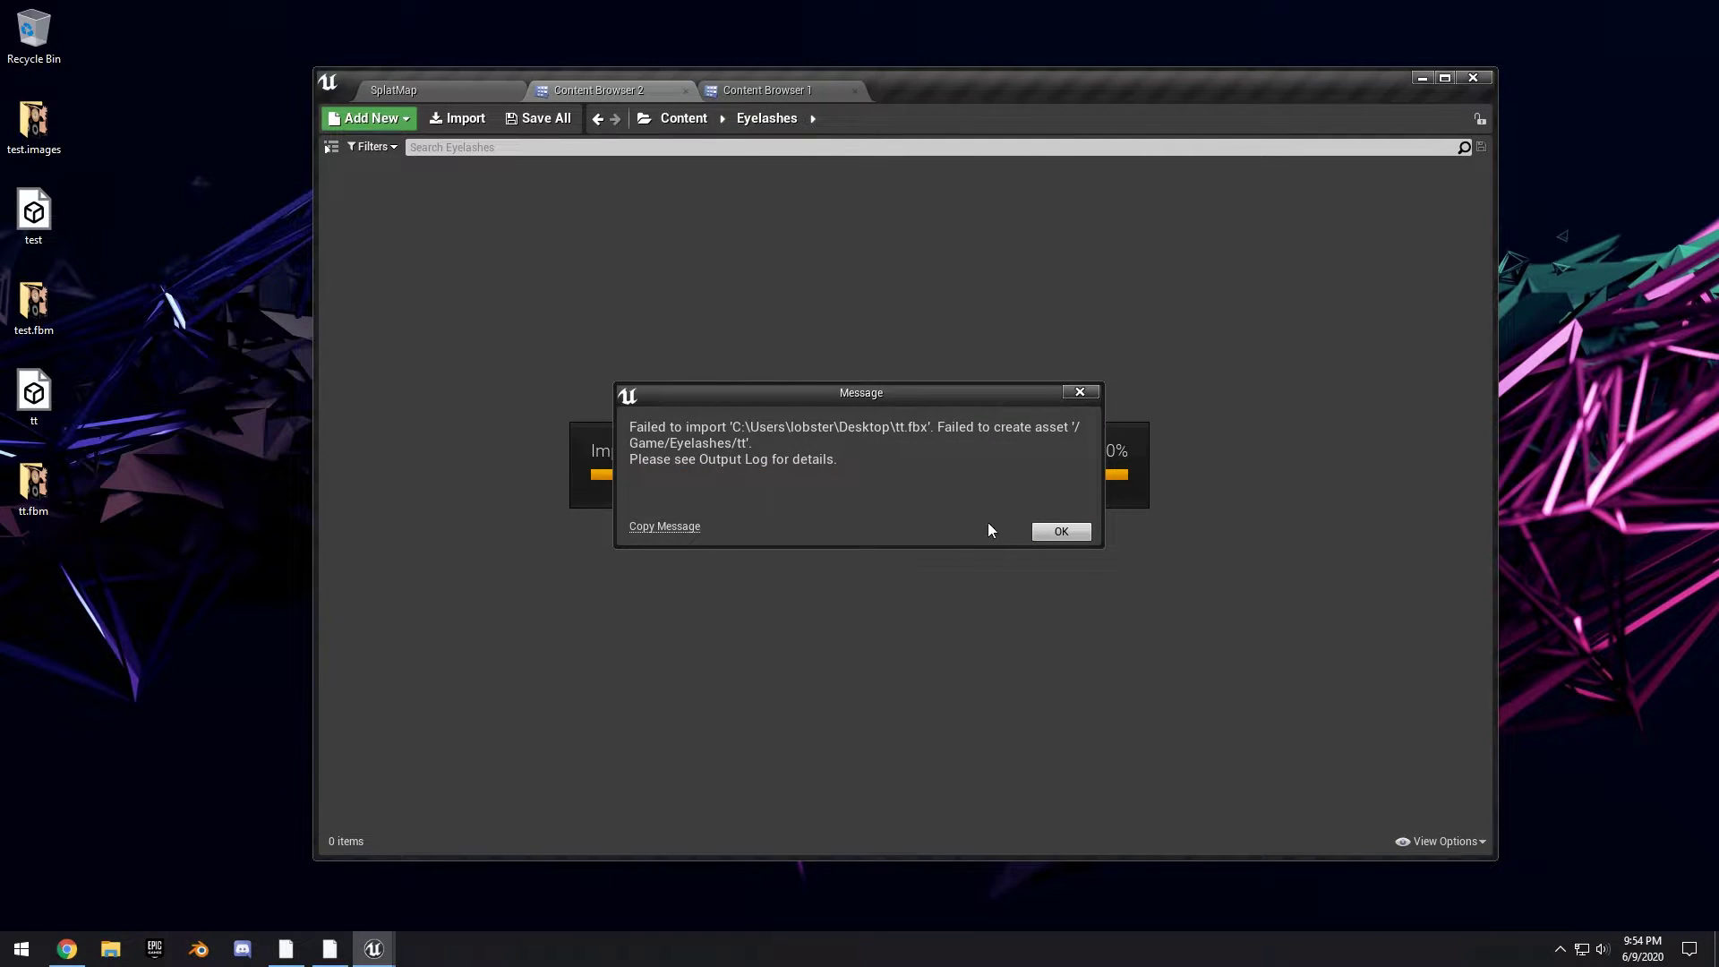
left_click(1083, 533)
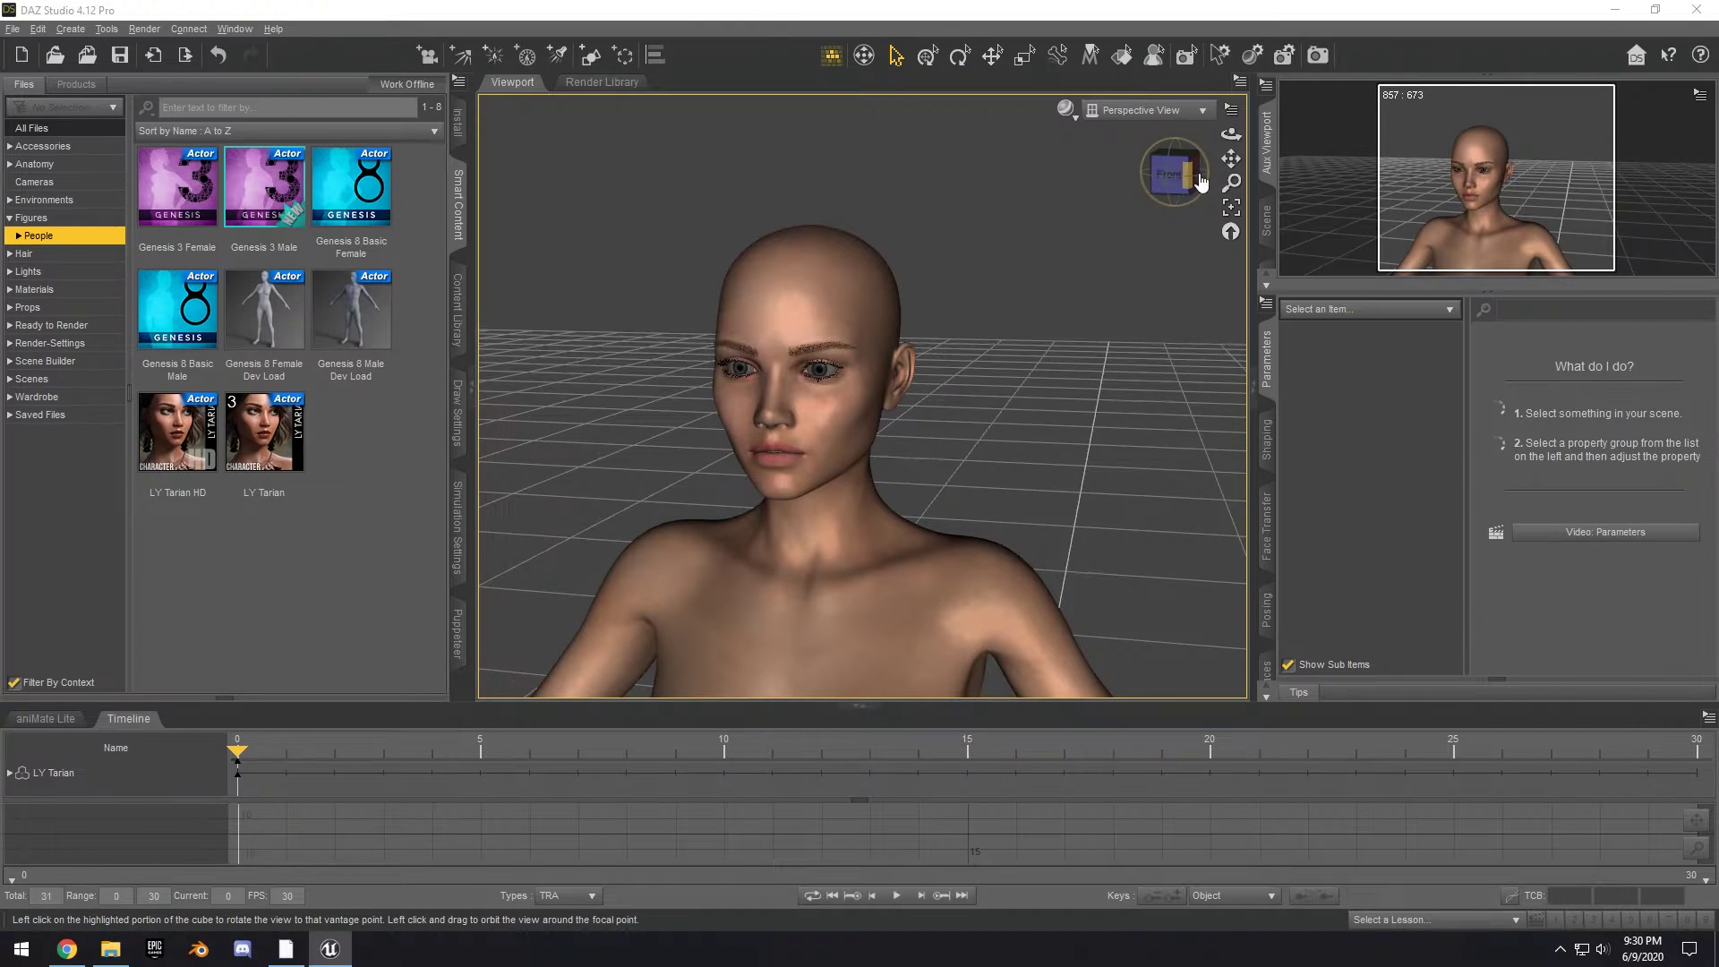
mouse_move(1231, 163)
left_mouse_down()
mouse_move(1208, 192)
mouse_move(1231, 172)
left_mouse_up()
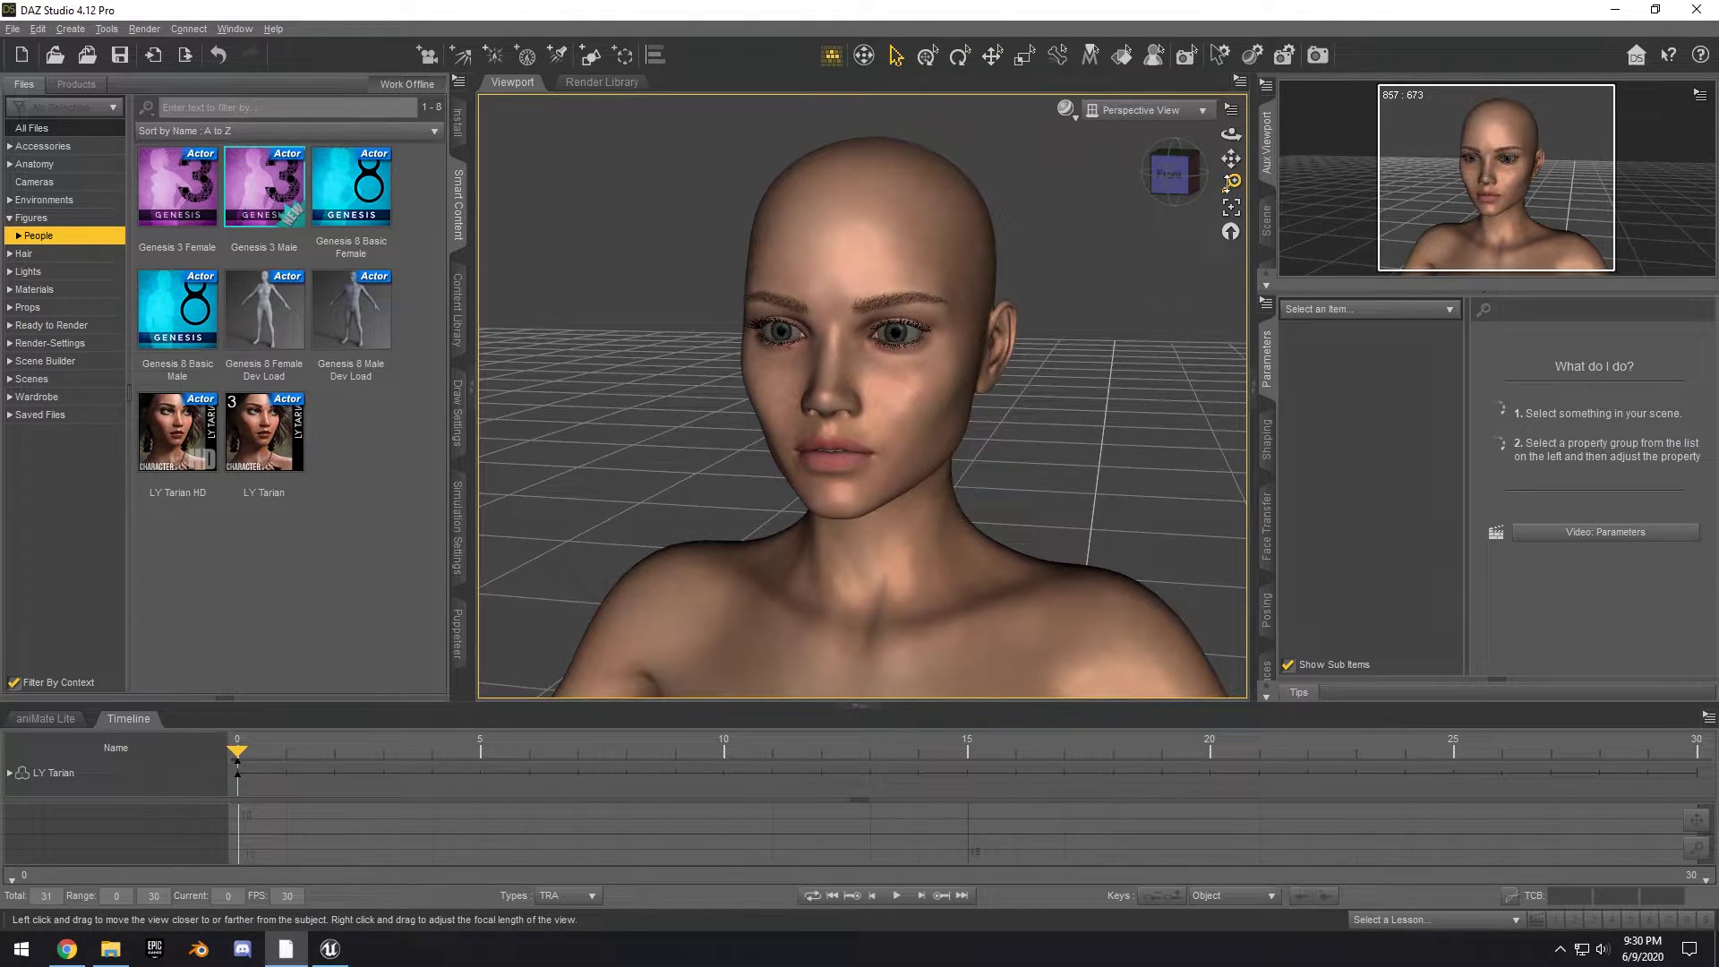
left_click(900, 330)
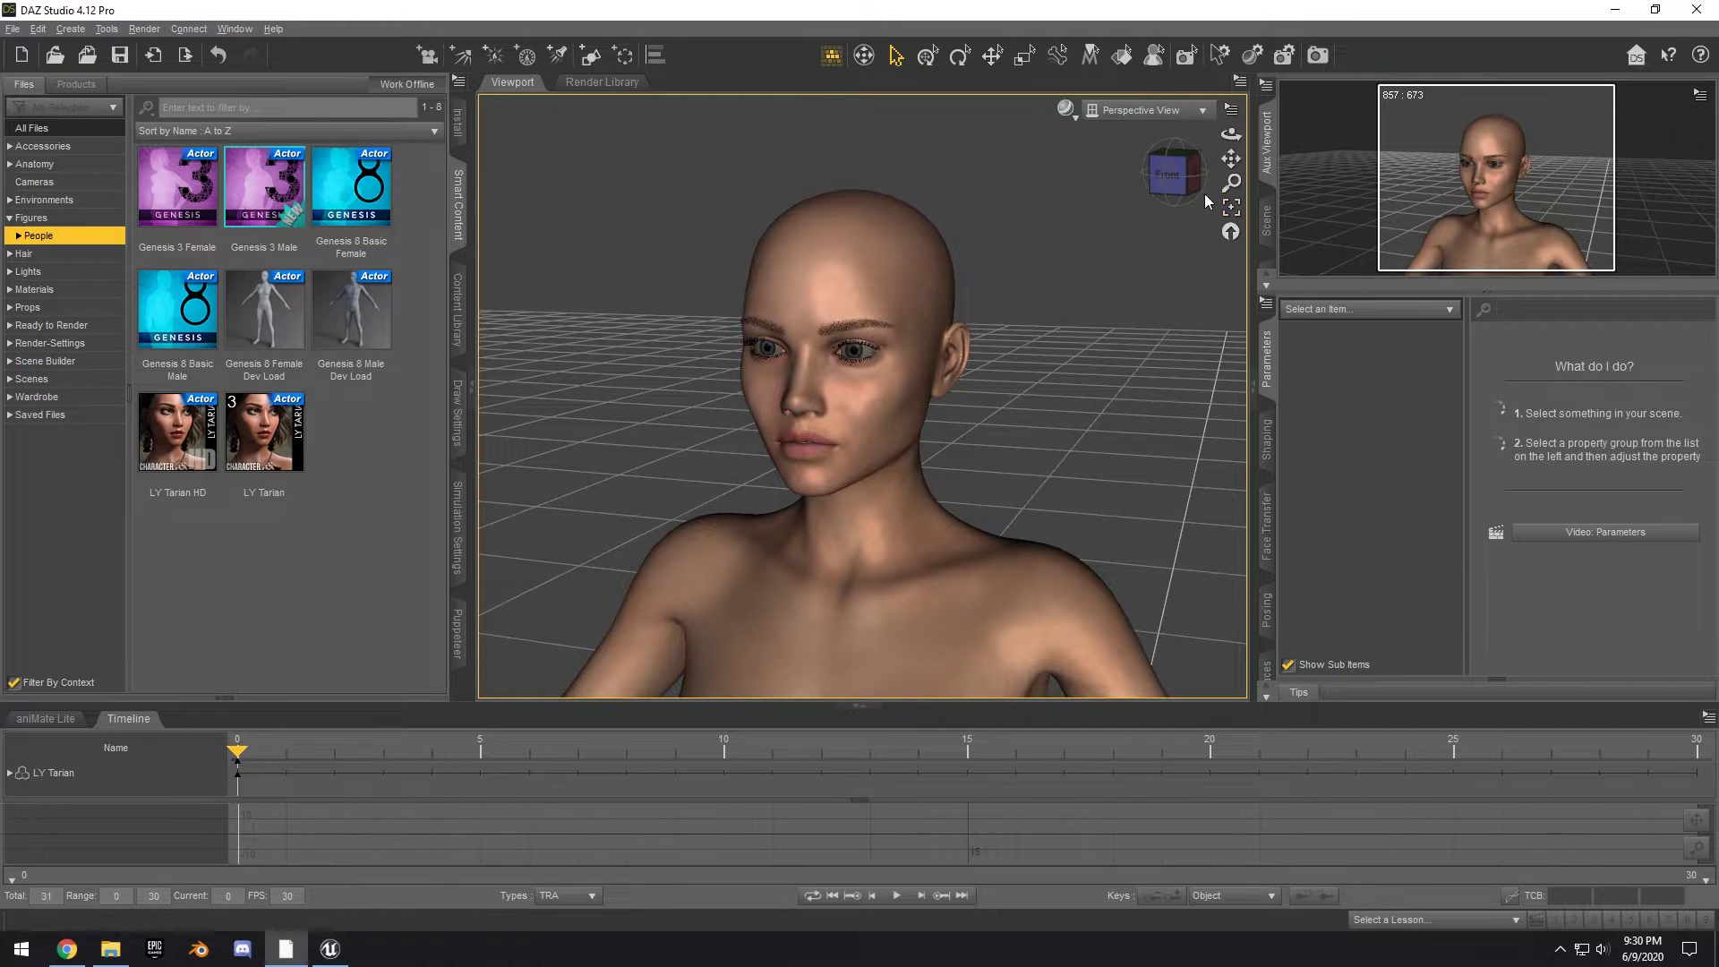
mouse_move(1231, 183)
left_mouse_down()
mouse_move(1231, 166)
mouse_move(1230, 182)
left_mouse_up()
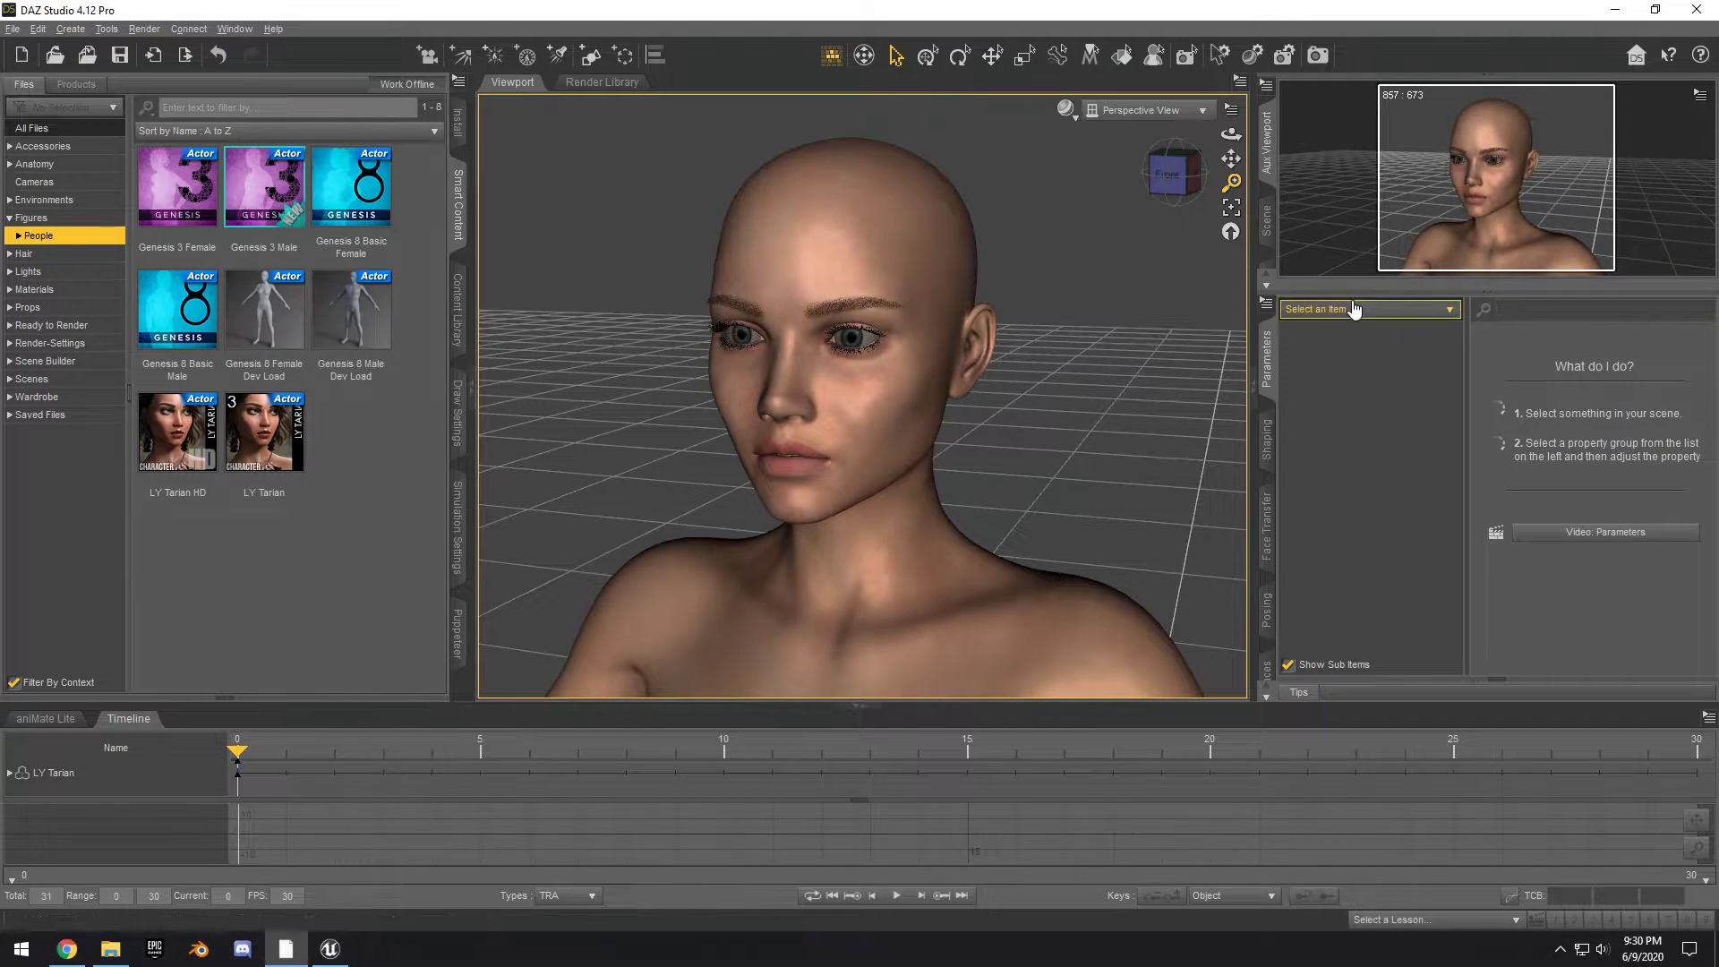
left_click(1313, 313)
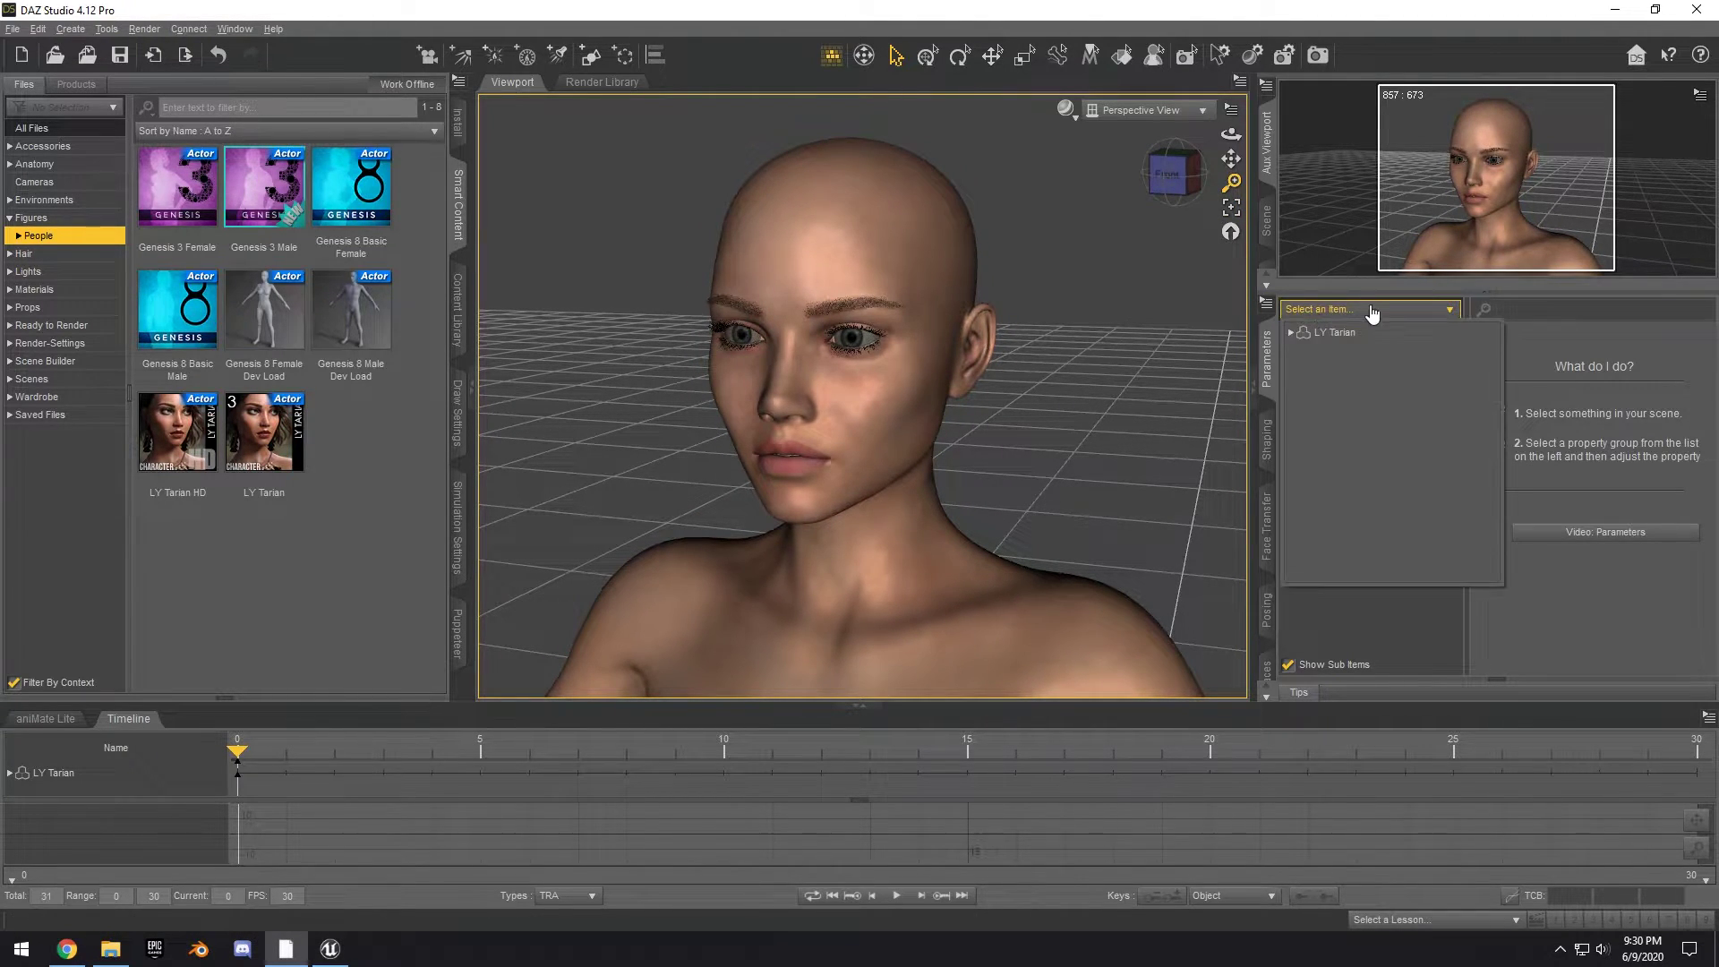
left_click(1290, 333)
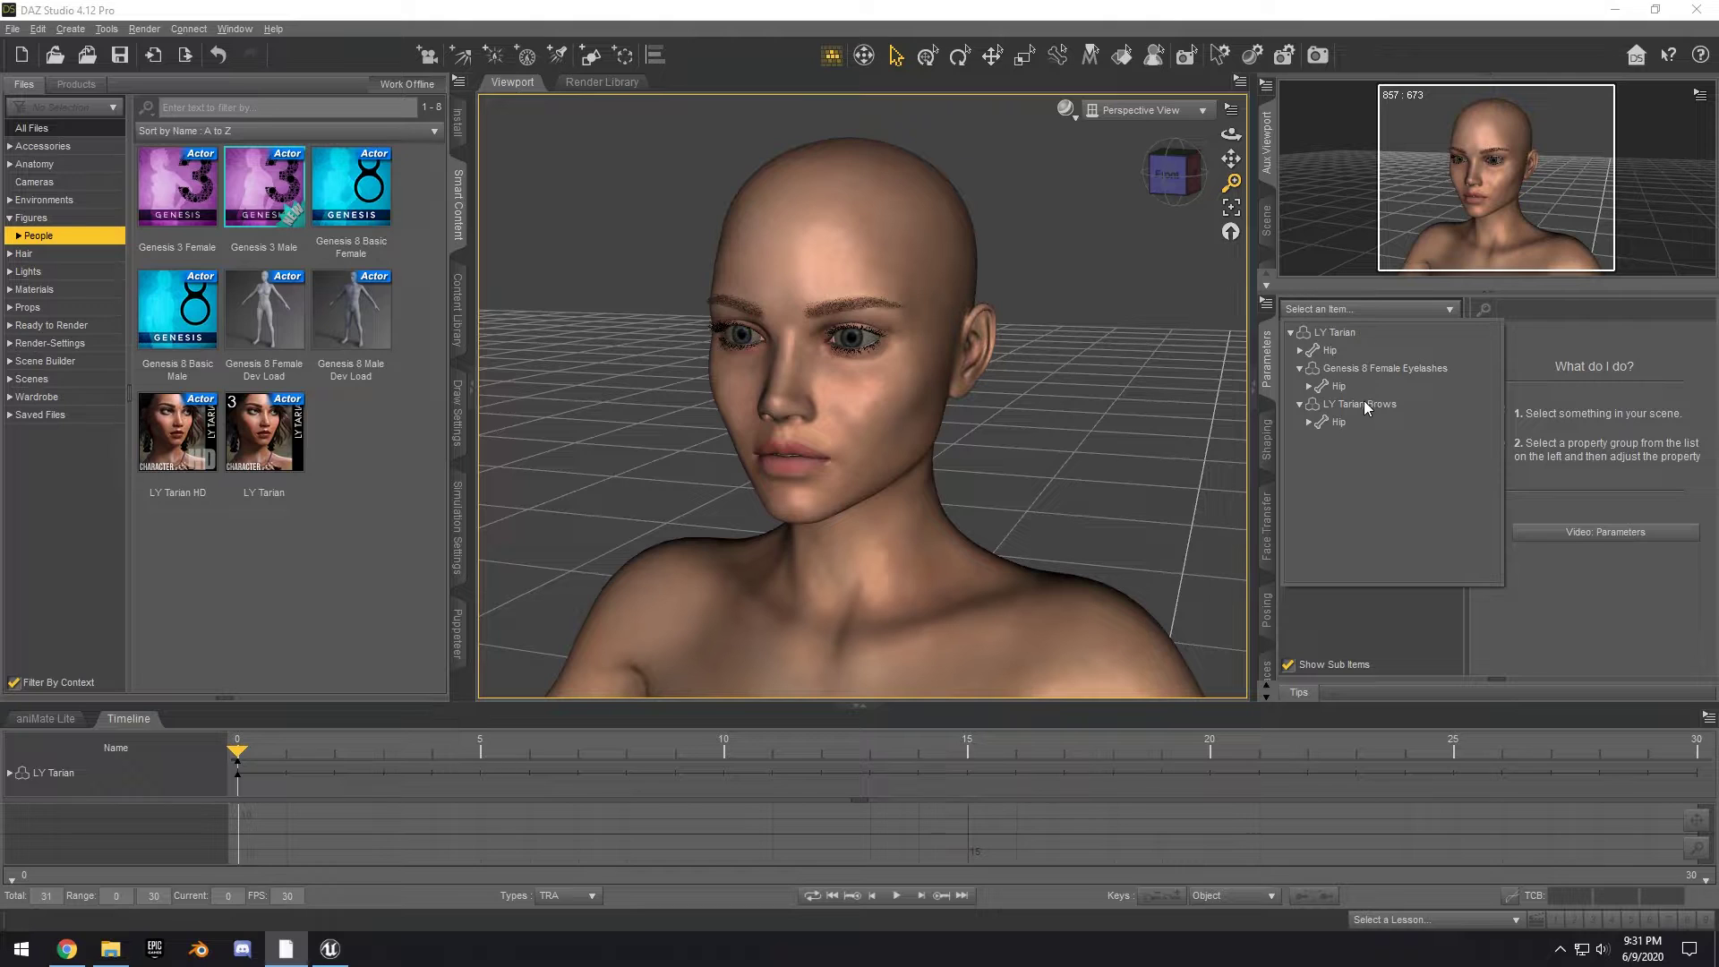
left_click(1308, 422)
left_click(1309, 386)
left_click(1300, 350)
left_click(1313, 368)
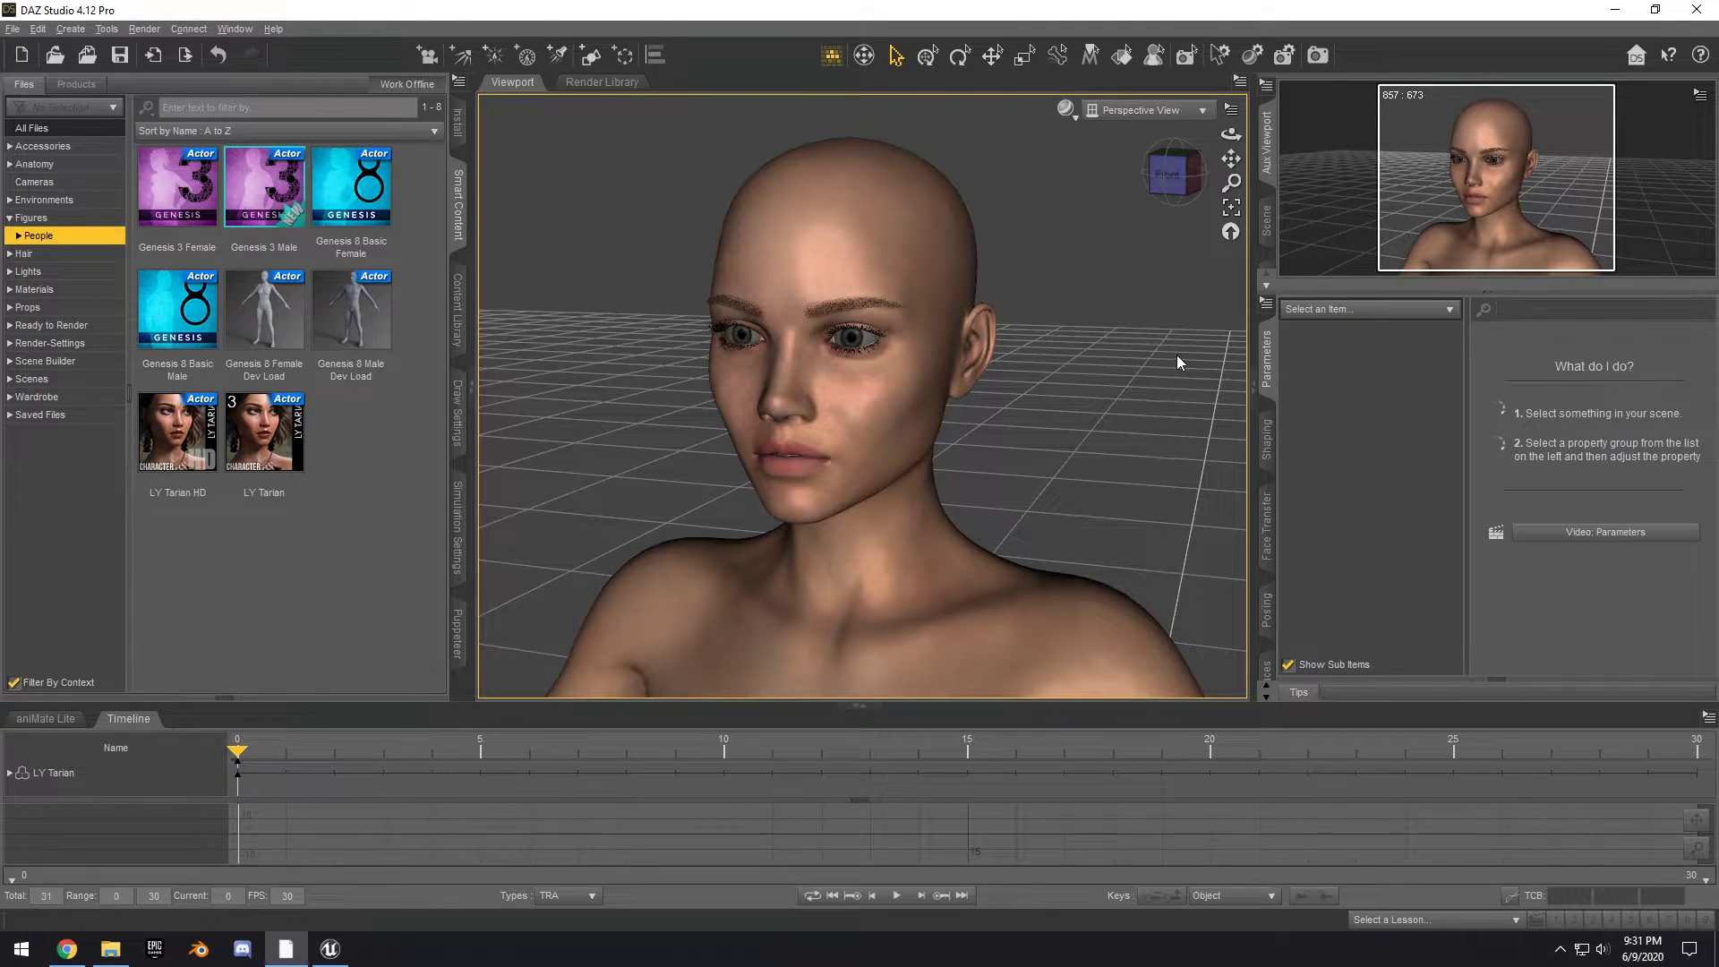
- Under LY Tarian in the Parameters item list, select Genesis 8 Female Eyelashes to show its zeroed transforms
left_click_drag(1172, 172, 1196, 174)
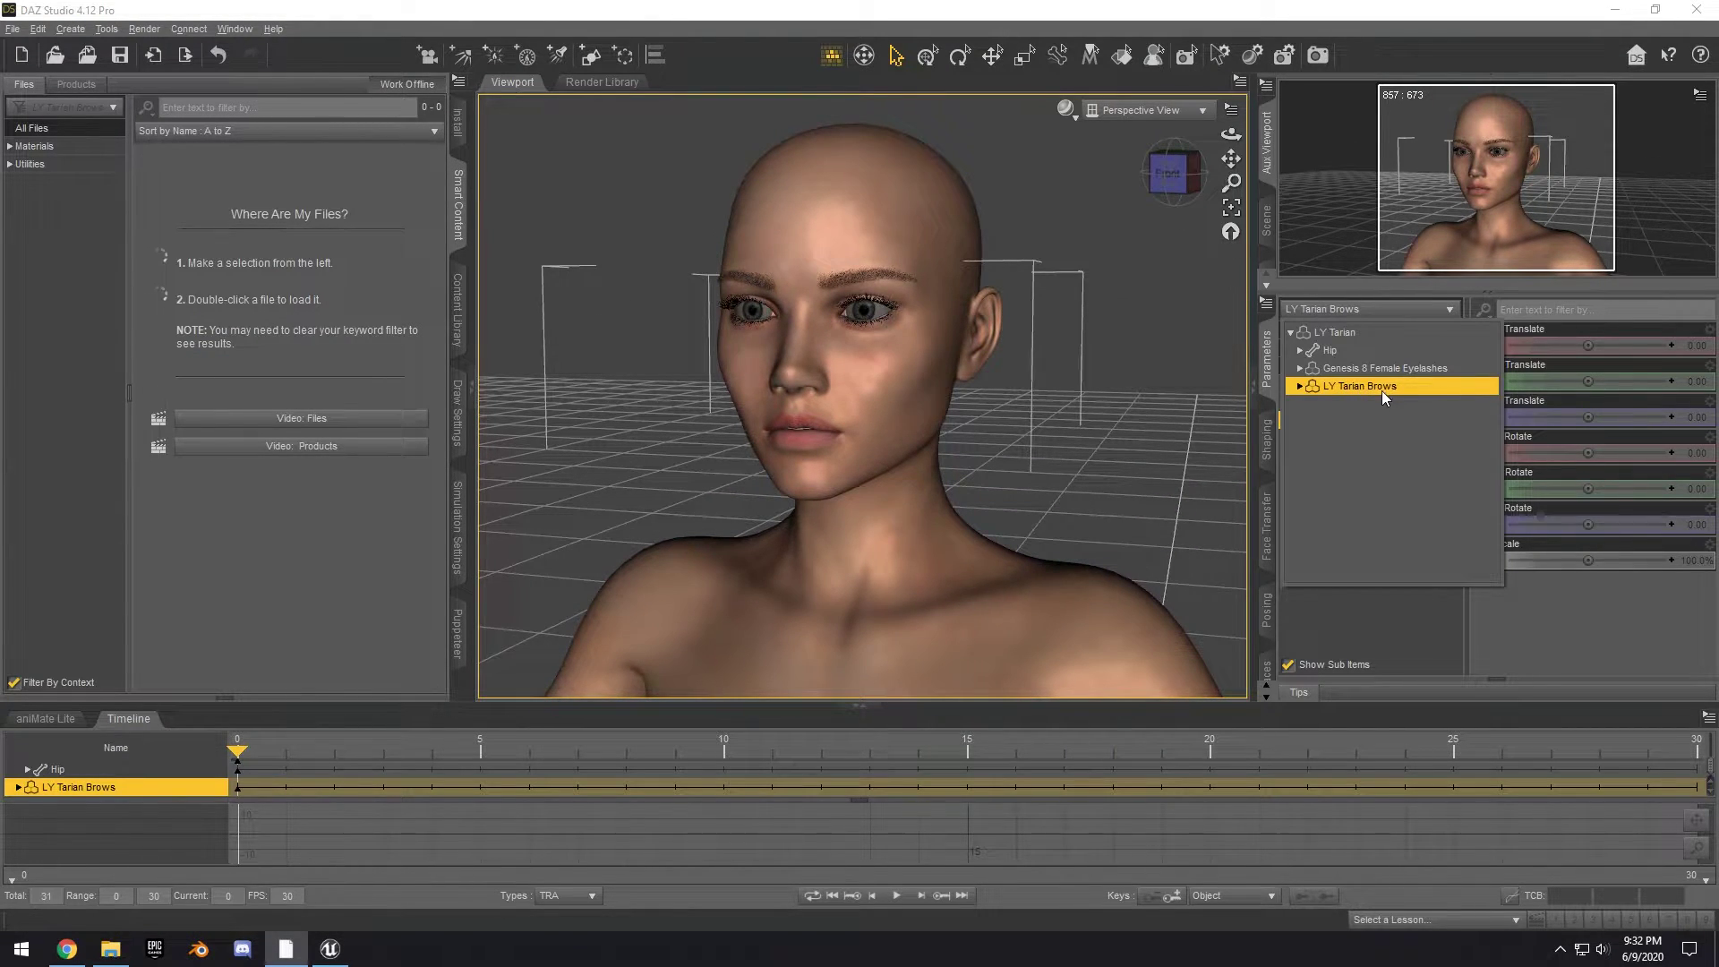
left_click(1289, 386)
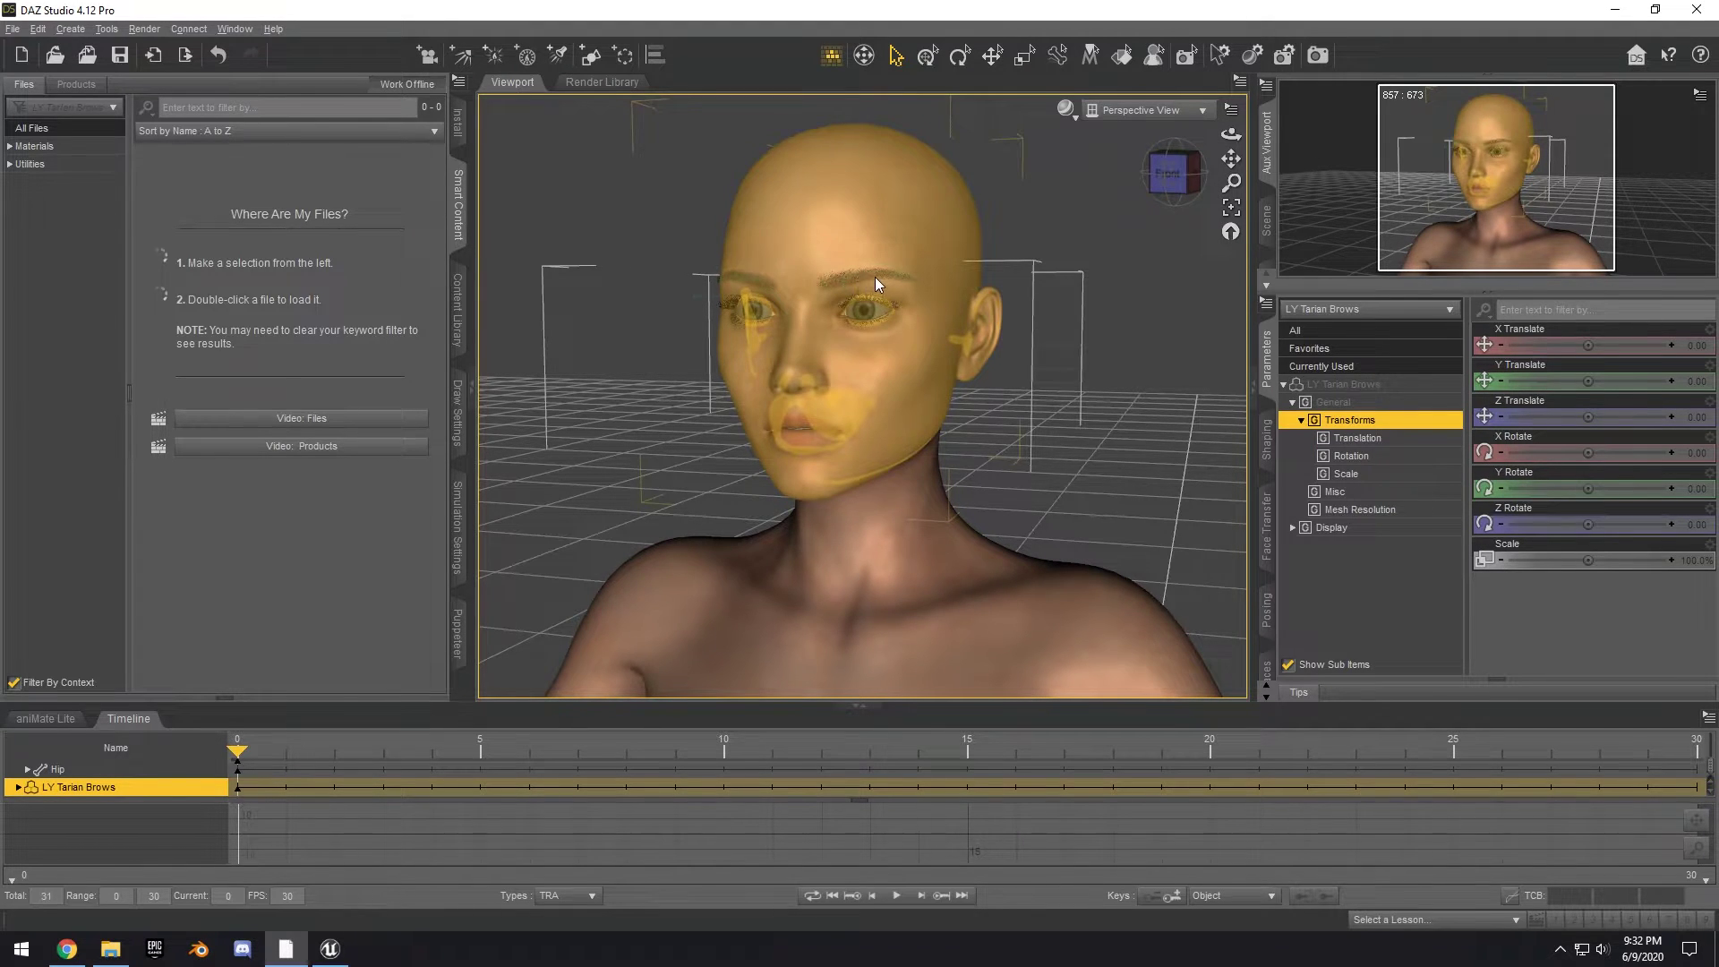
left_click_drag(1231, 158, 1234, 204)
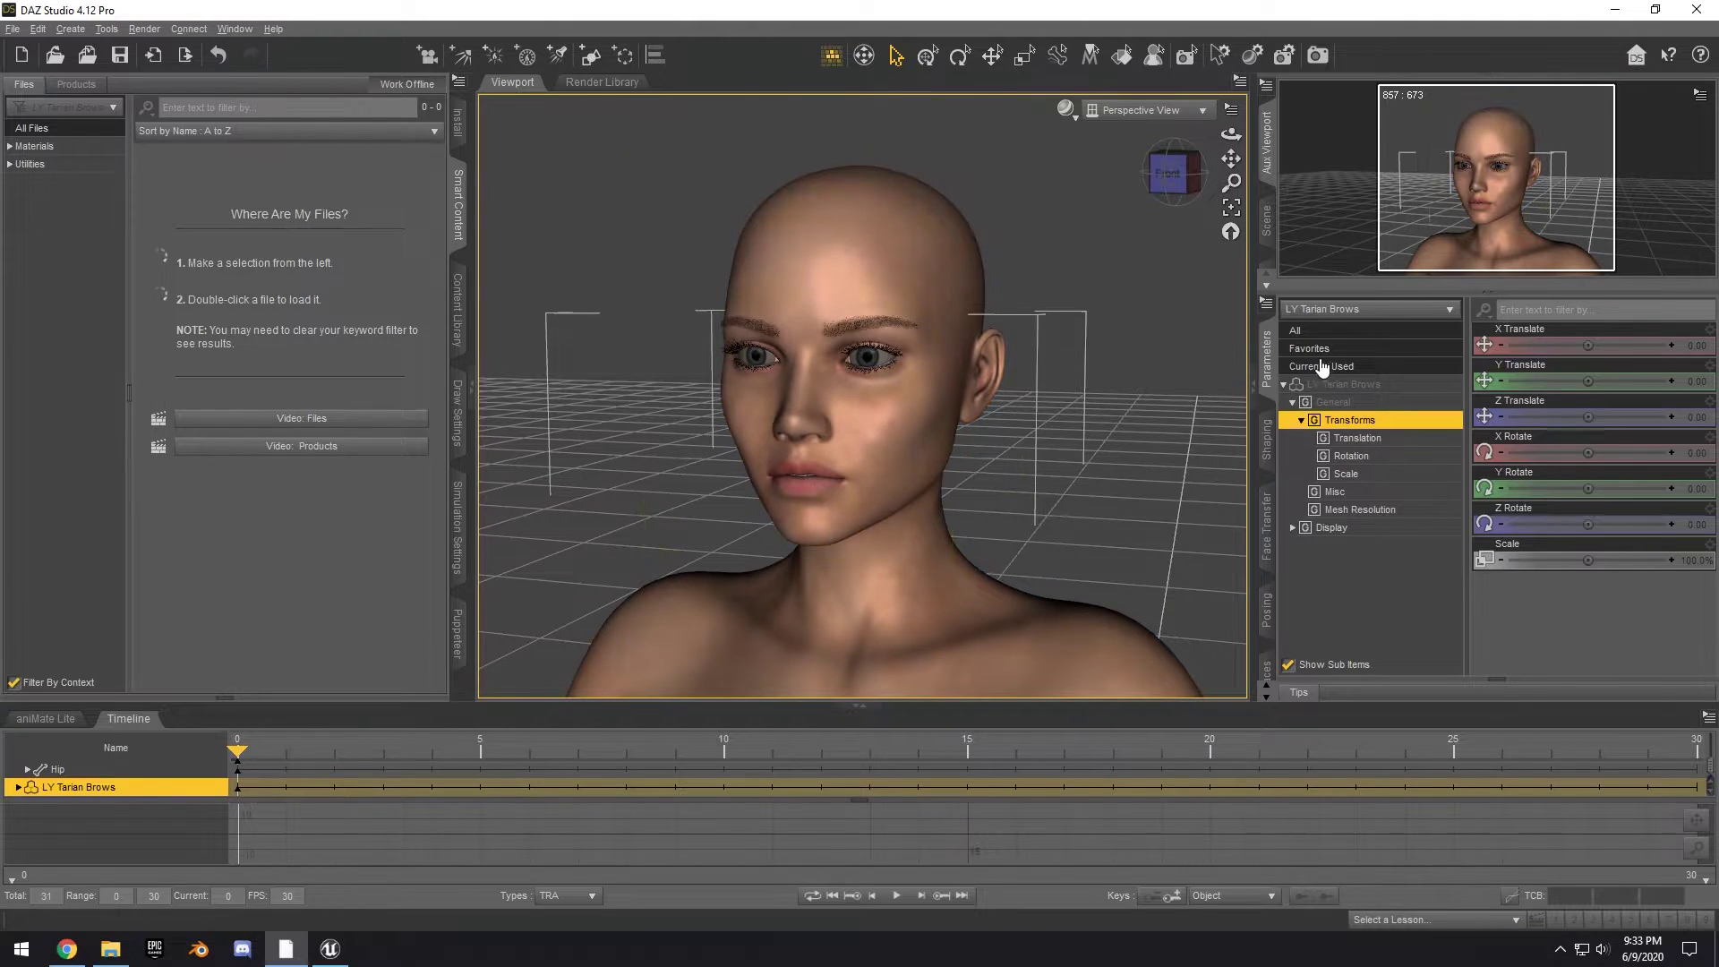
left_click(1338, 310)
left_click(1384, 387)
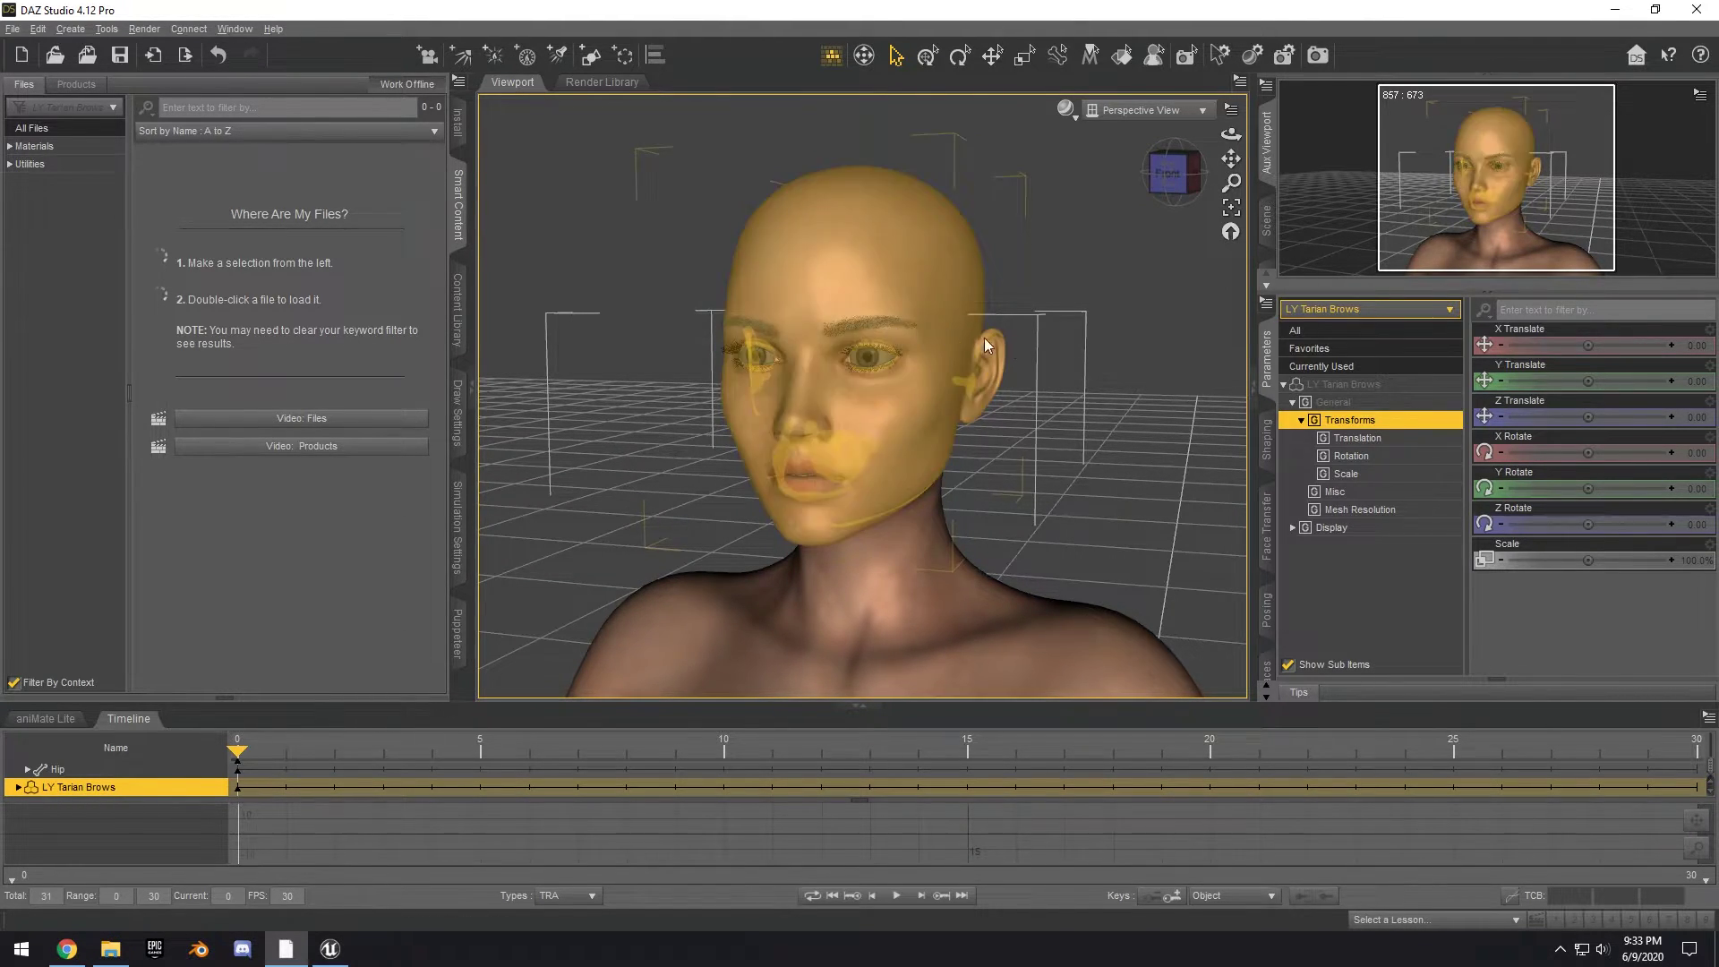
left_click(1370, 309)
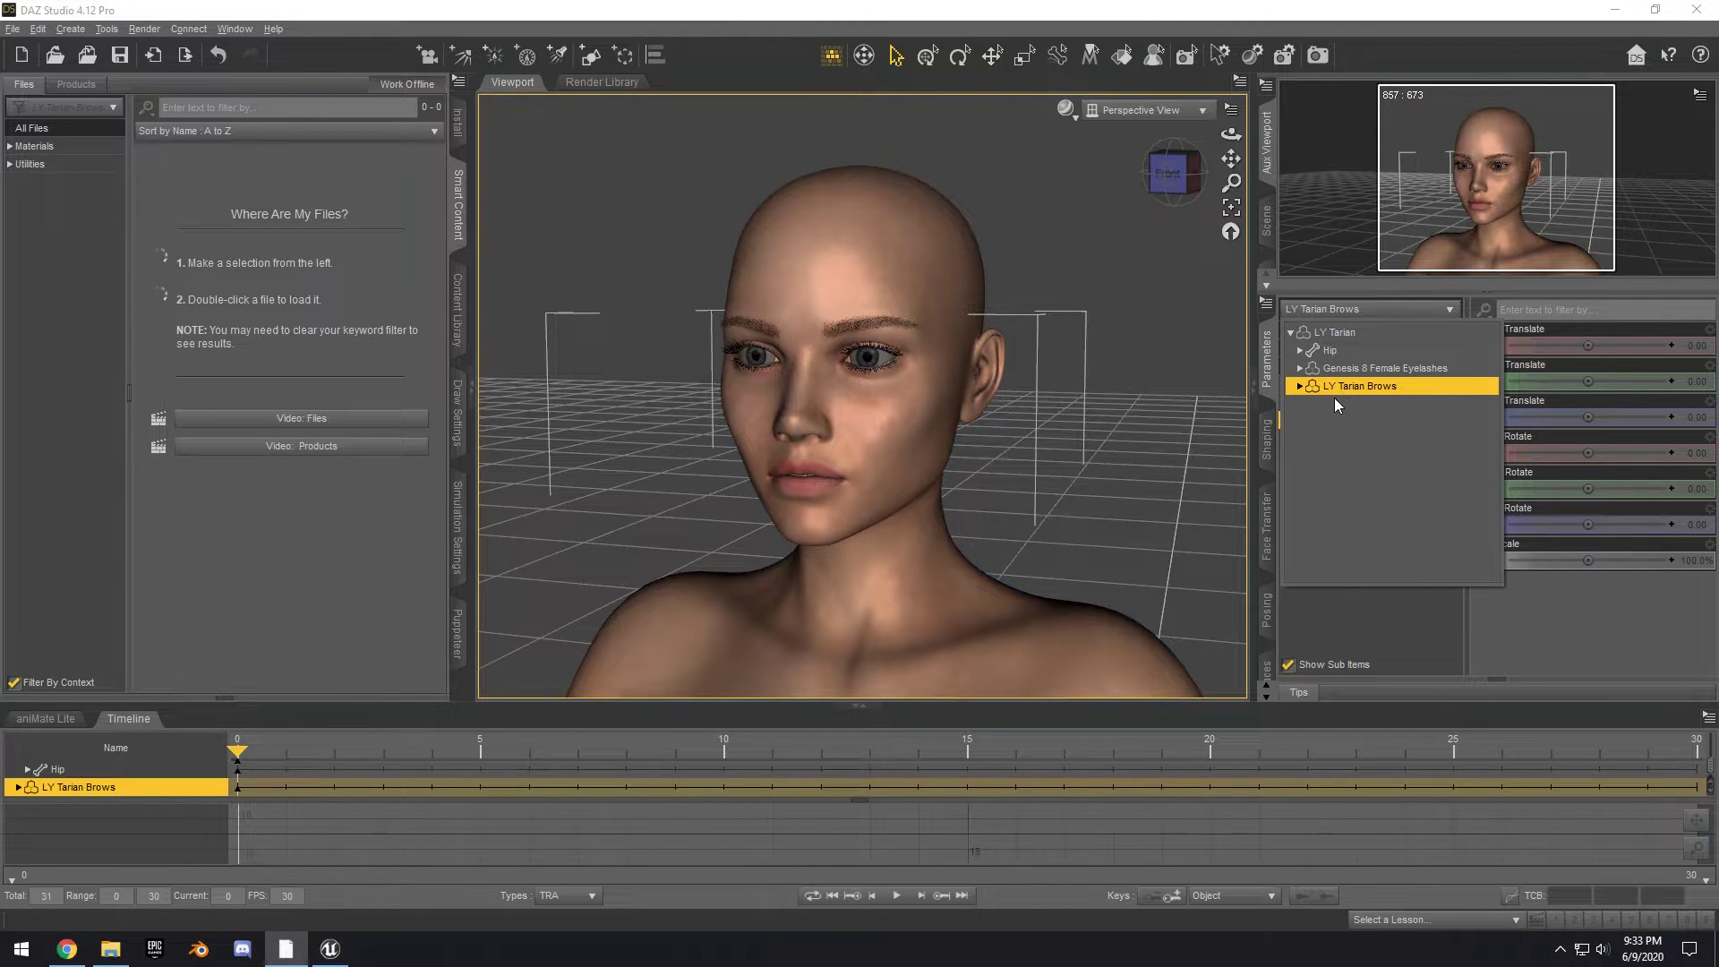
left_click(1334, 332)
left_click(1291, 332)
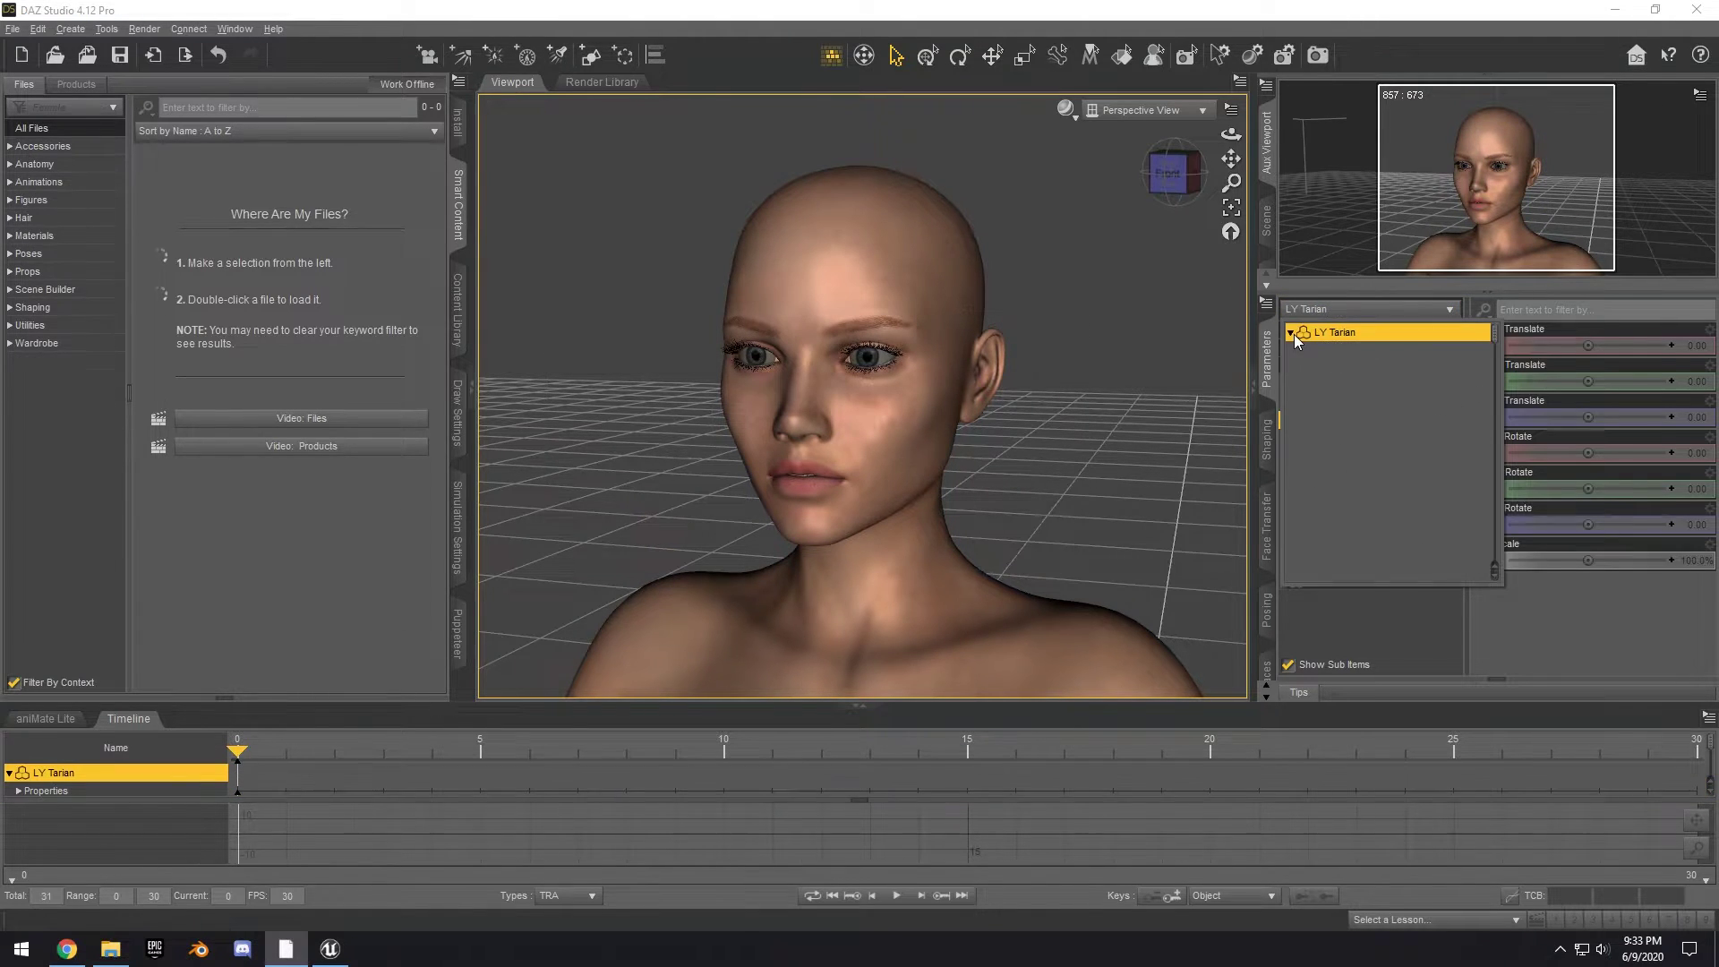
left_click(1291, 332)
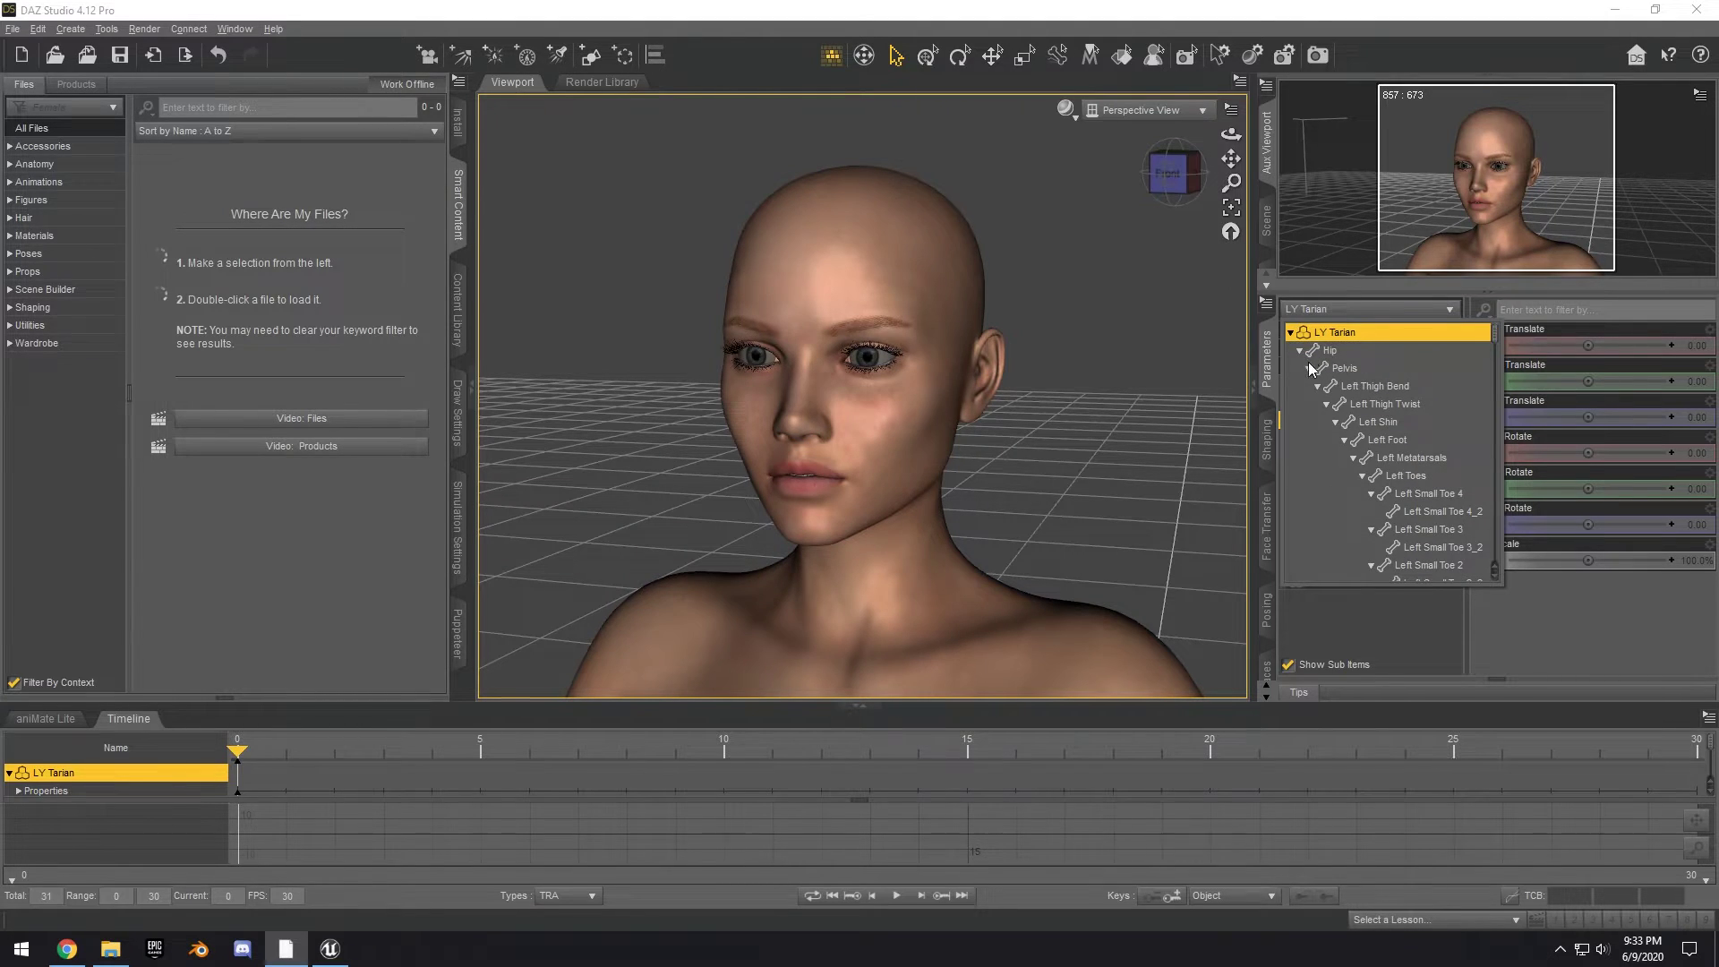
left_click(1304, 352)
left_click(1299, 352)
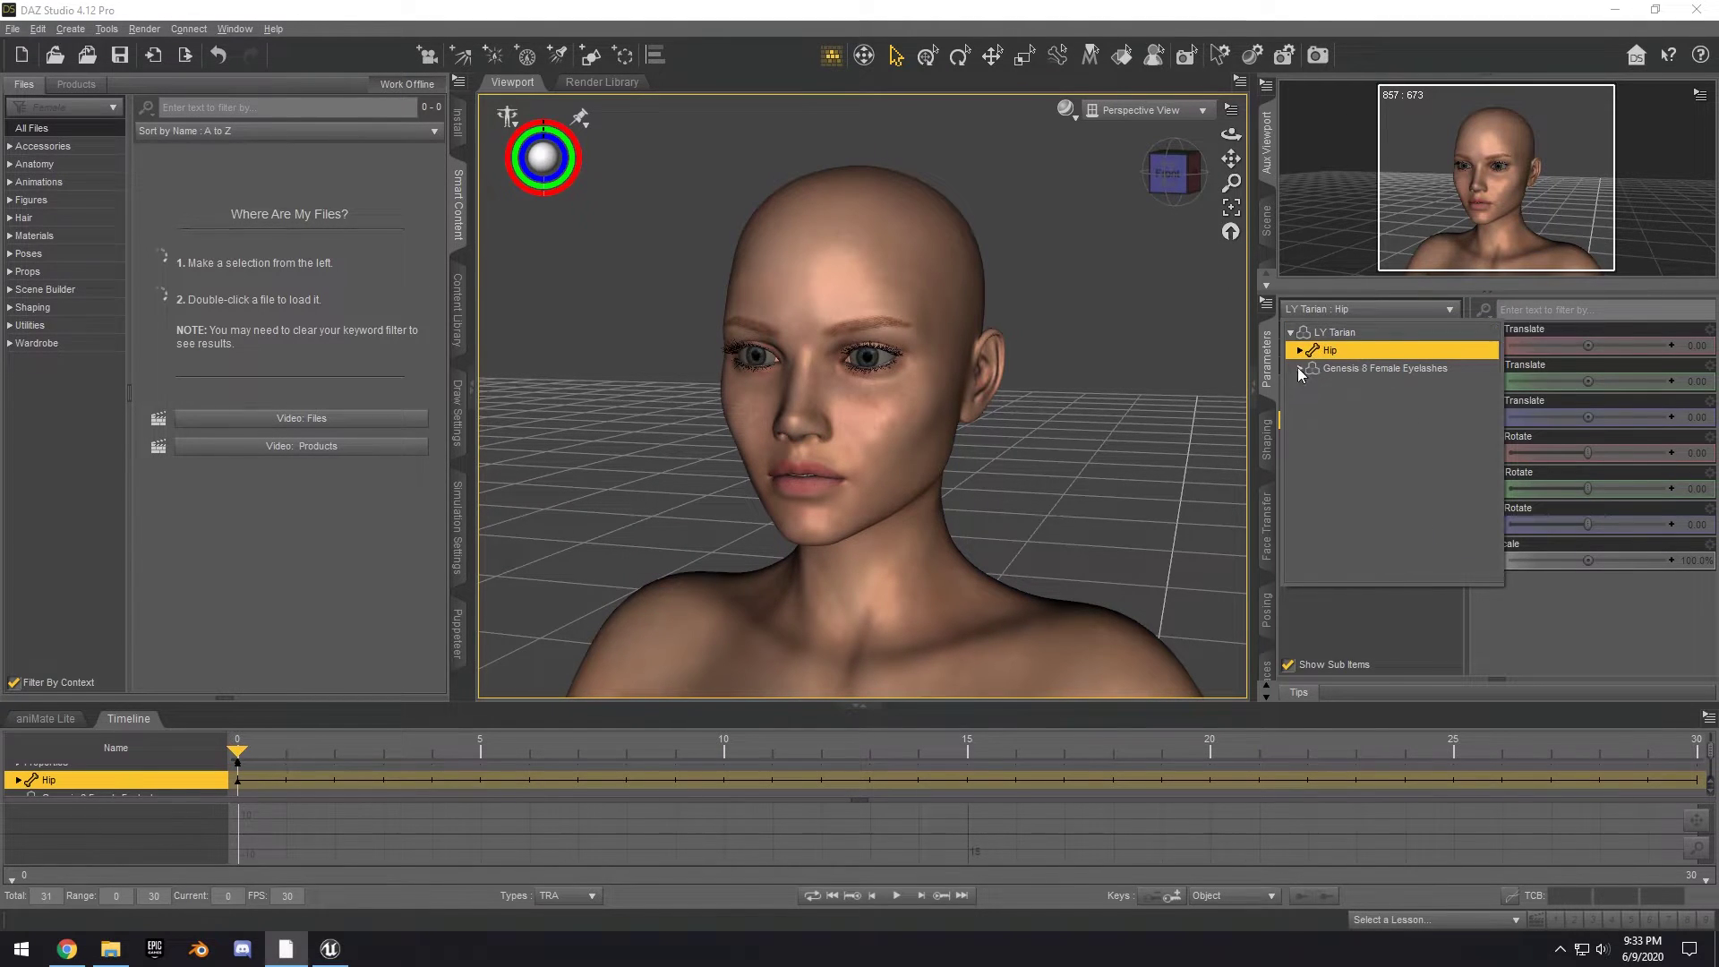
left_click(1345, 369)
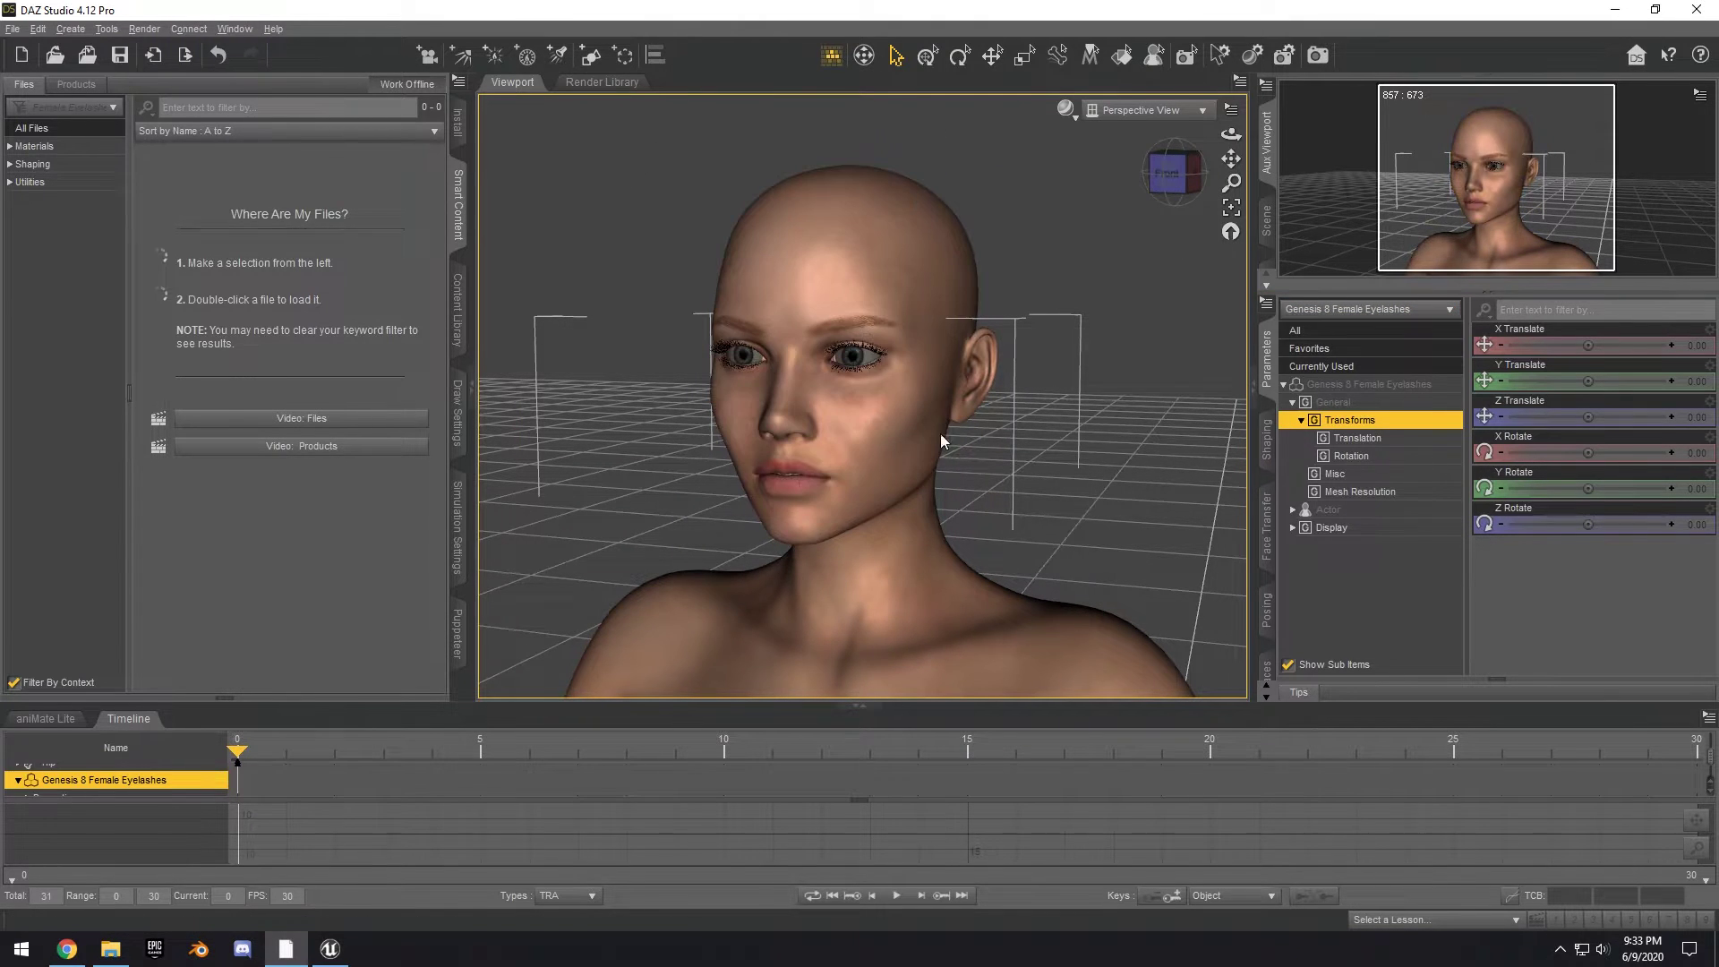
- Start a DAZ Studio file export named Character
left_click(14, 38)
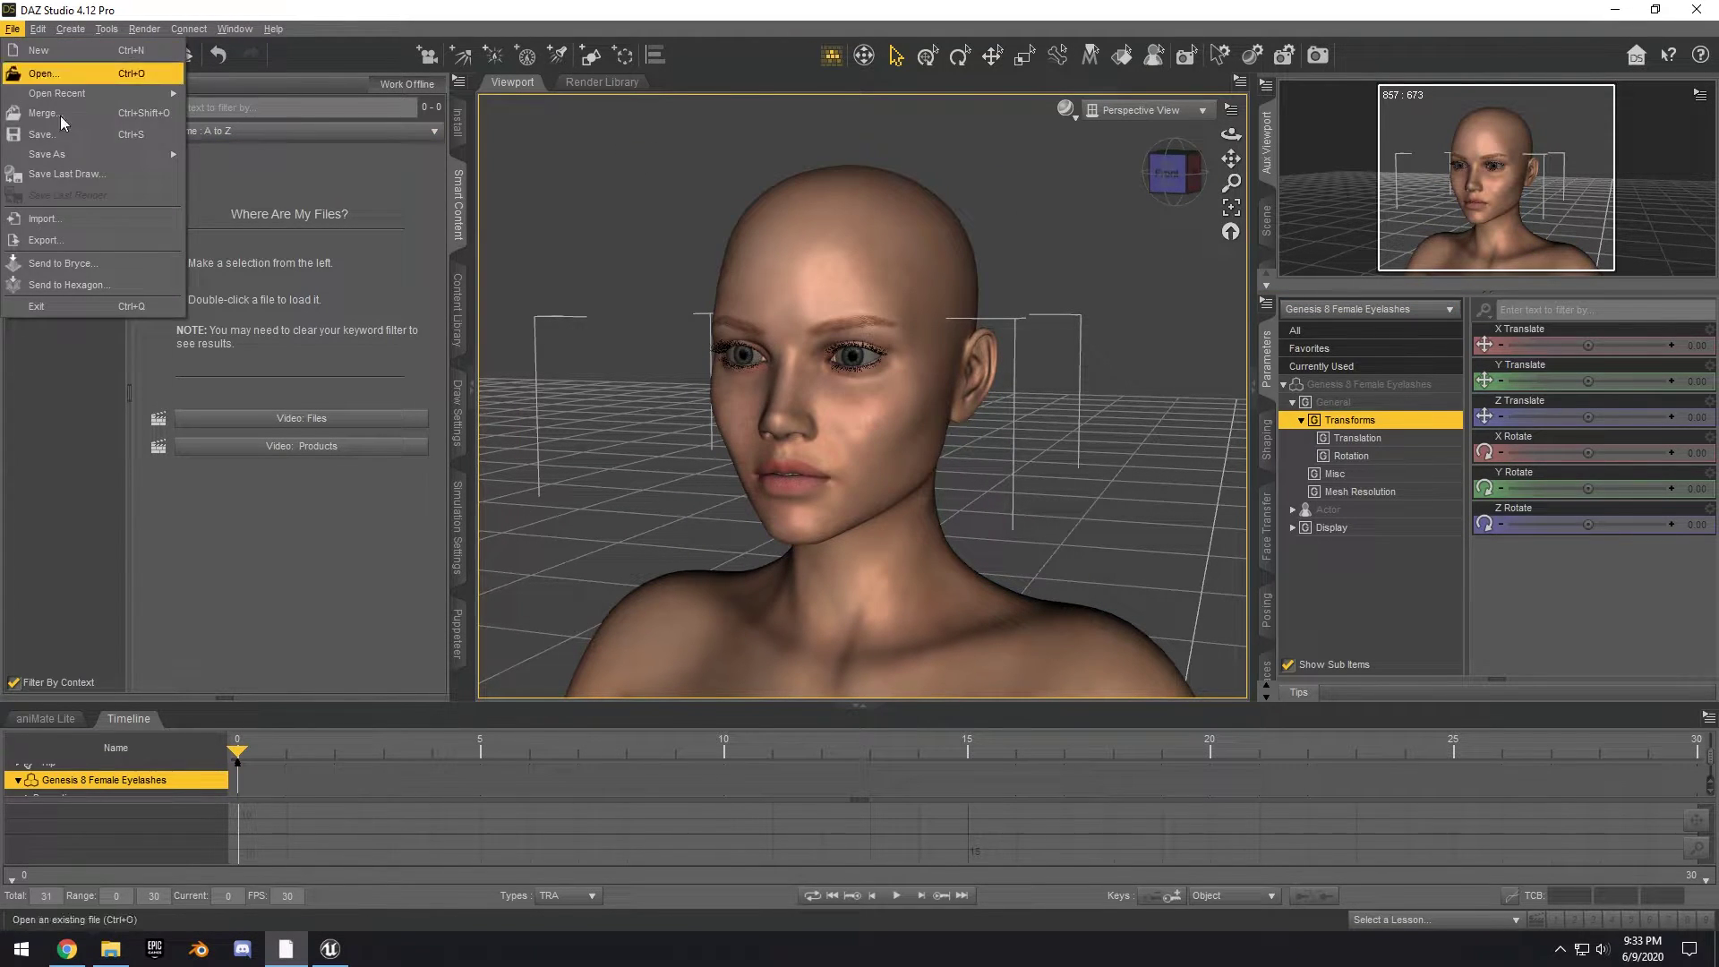
left_click(73, 245)
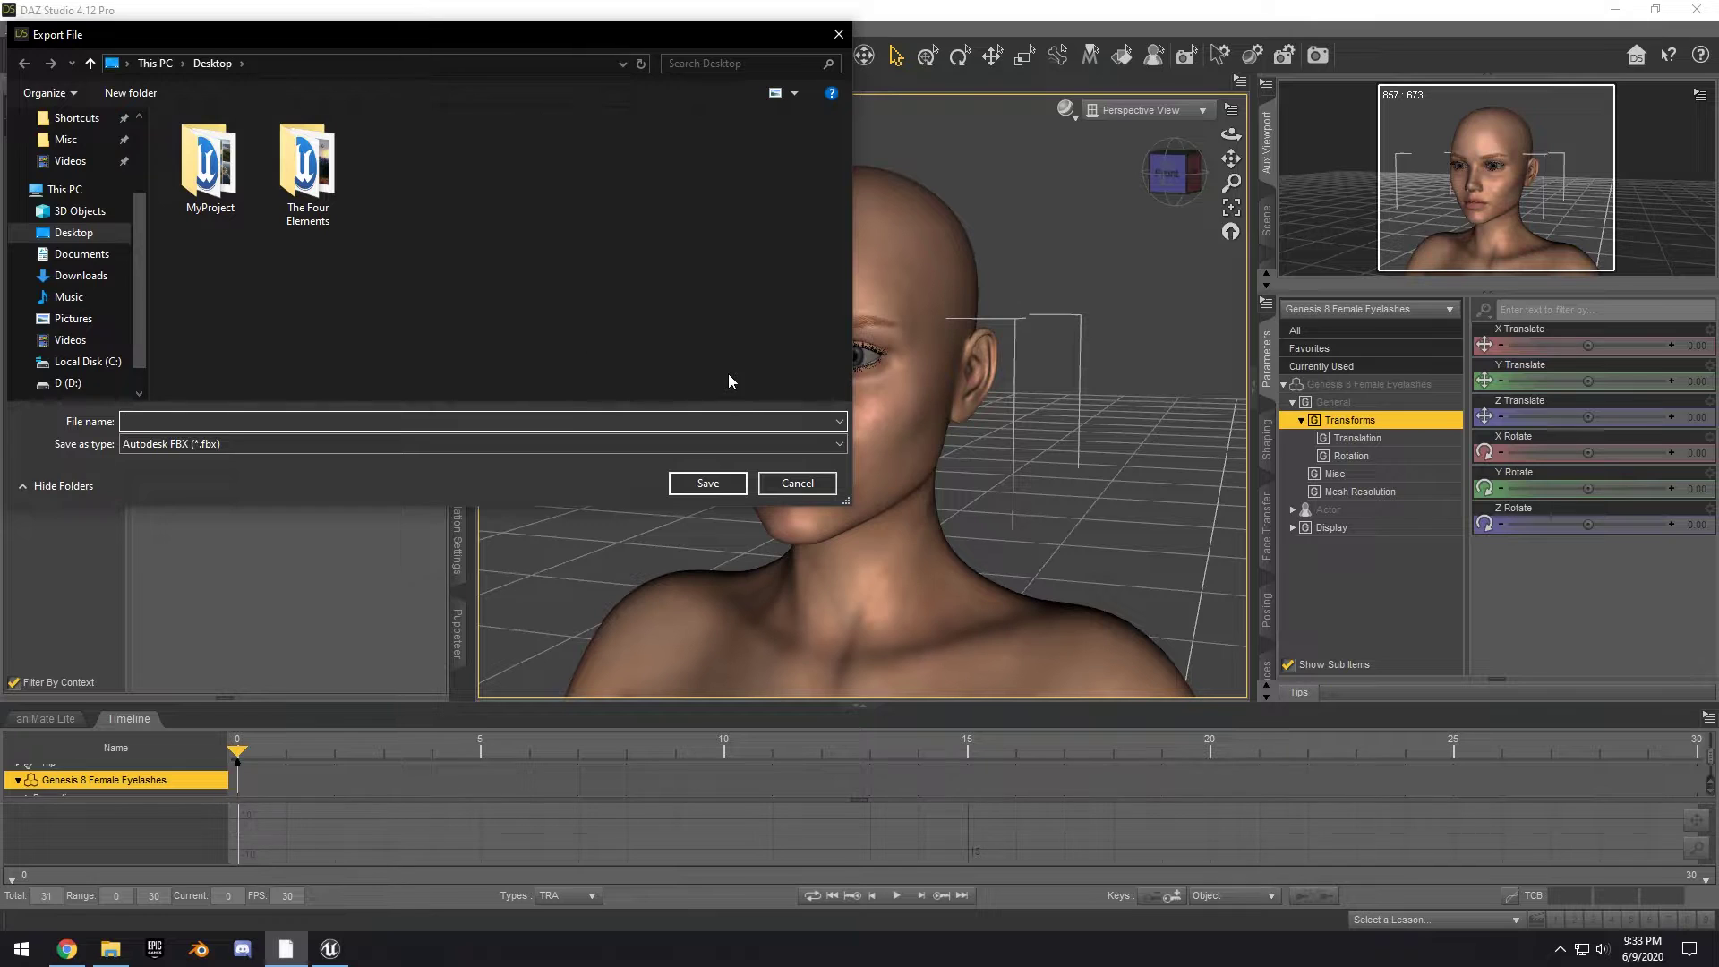
type("Character")
key("Return")
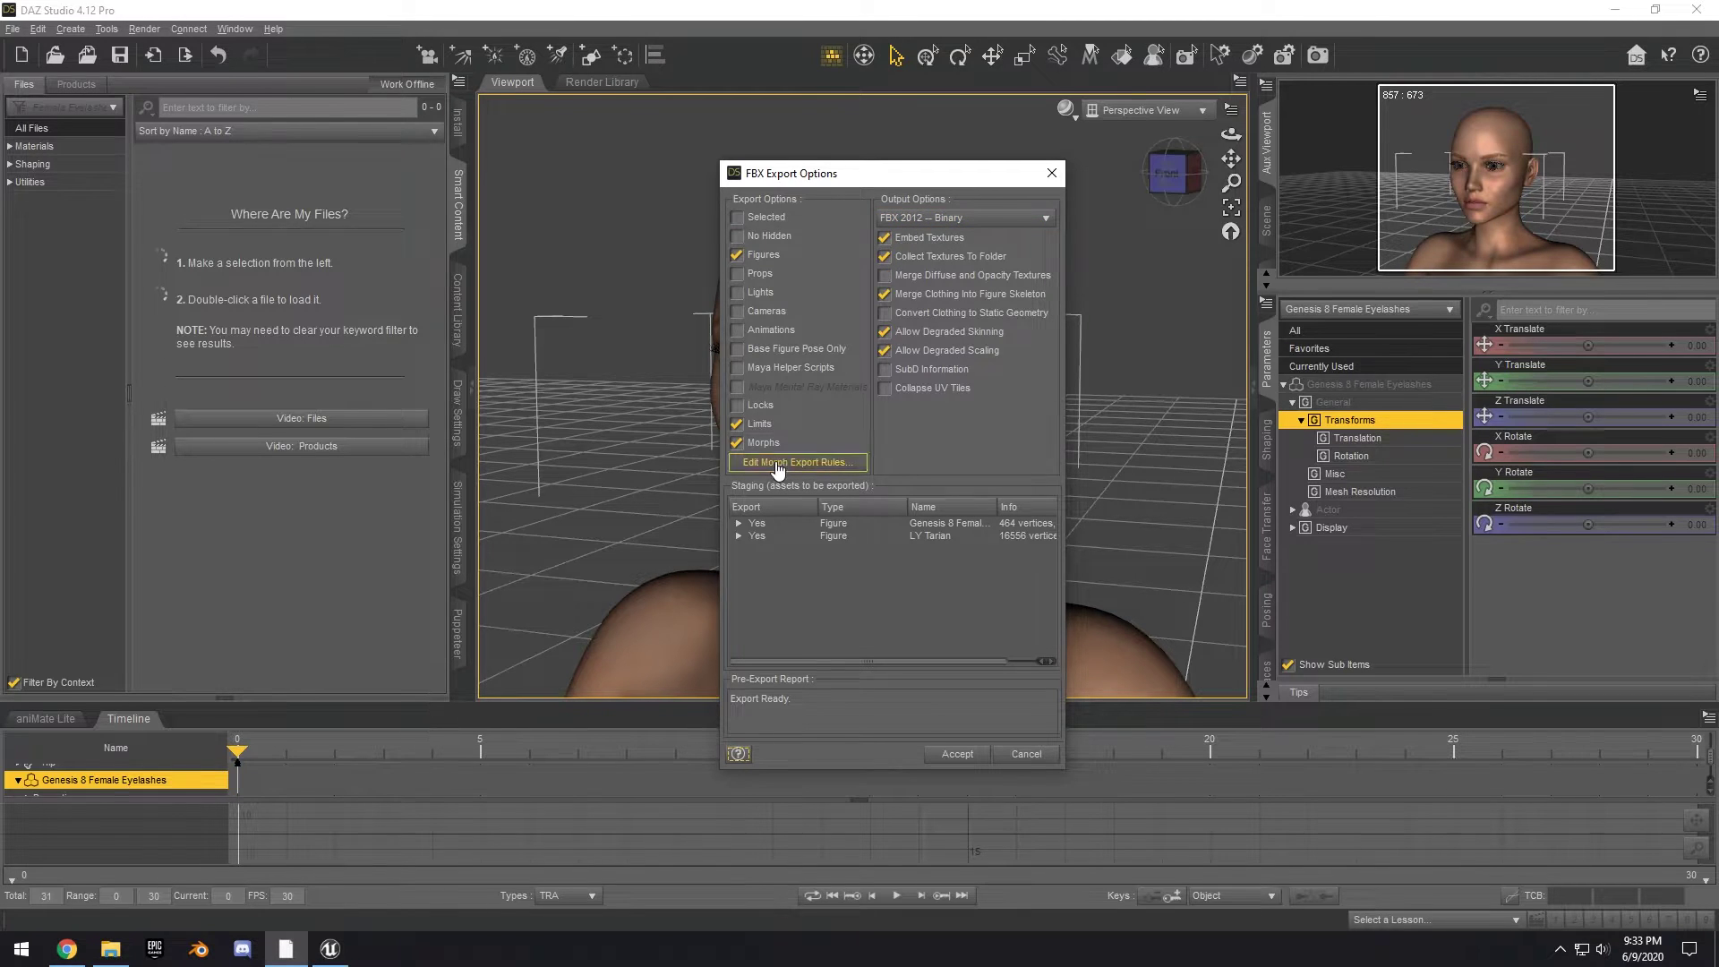
- In FBX Export Options keep Morphs enabled and tick Merge Clothing Into Figure Skeleton
left_click(757, 444)
left_click(801, 466)
scroll(1258, 385, "down", 15)
left_click(1423, 285)
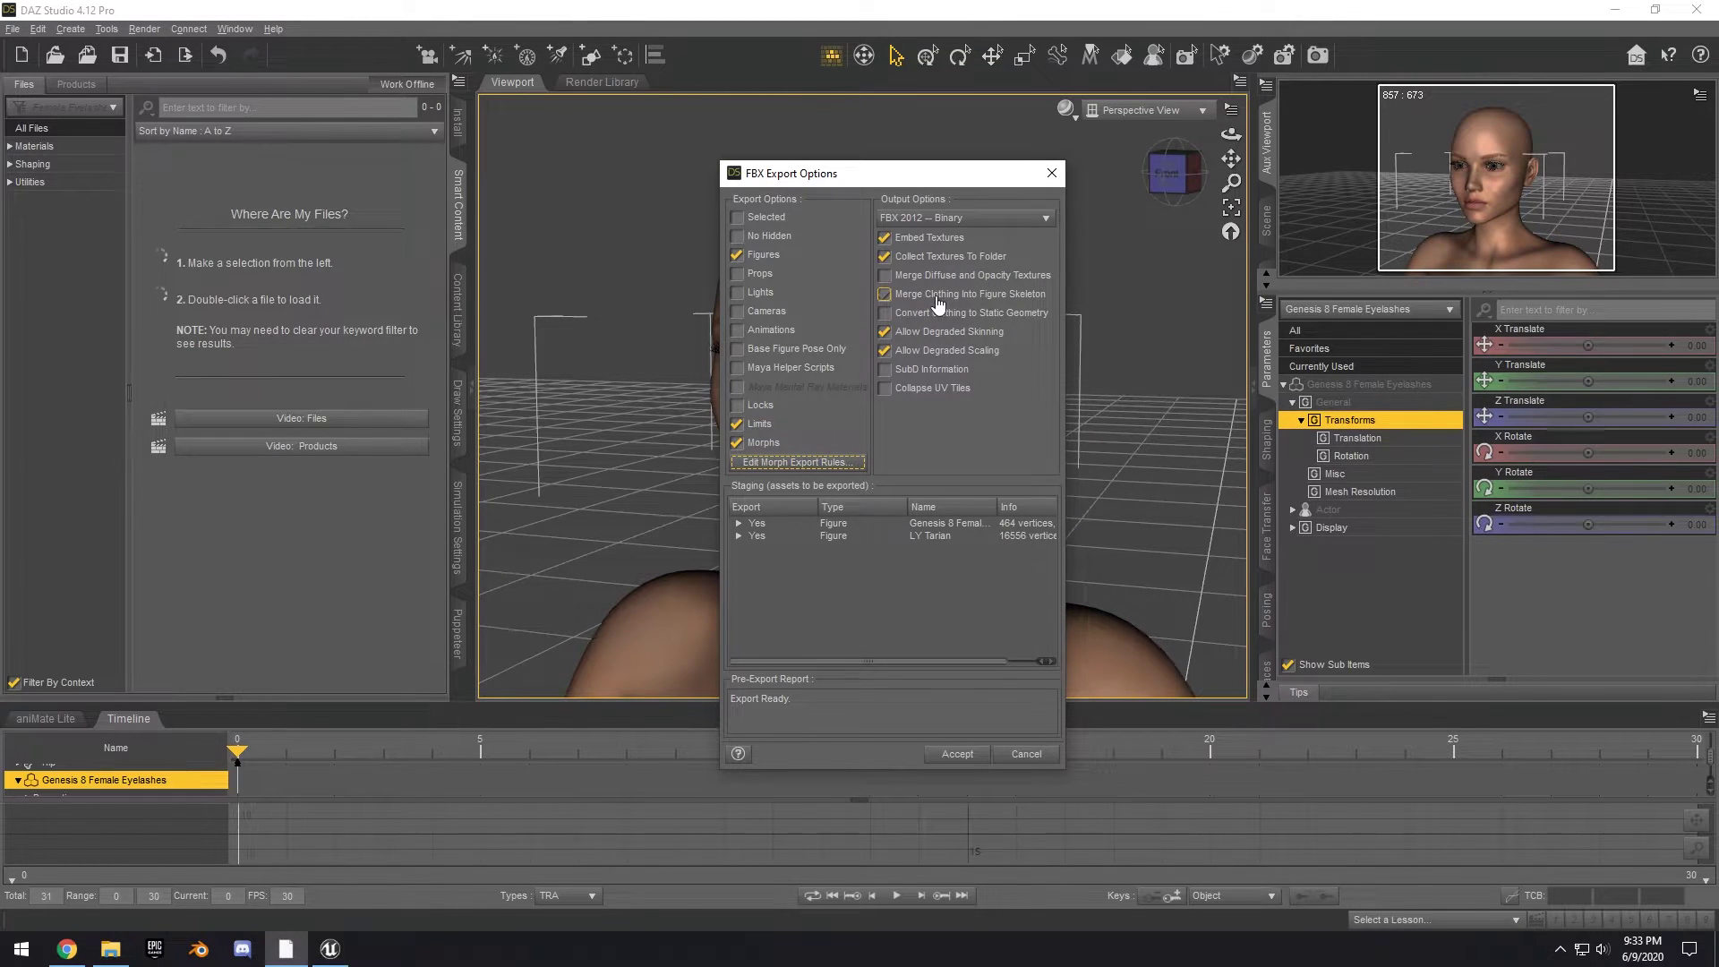
left_click(1034, 297)
- Finish the DAZ export, then delete Blender's default camera, cube and light
left_click(947, 752)
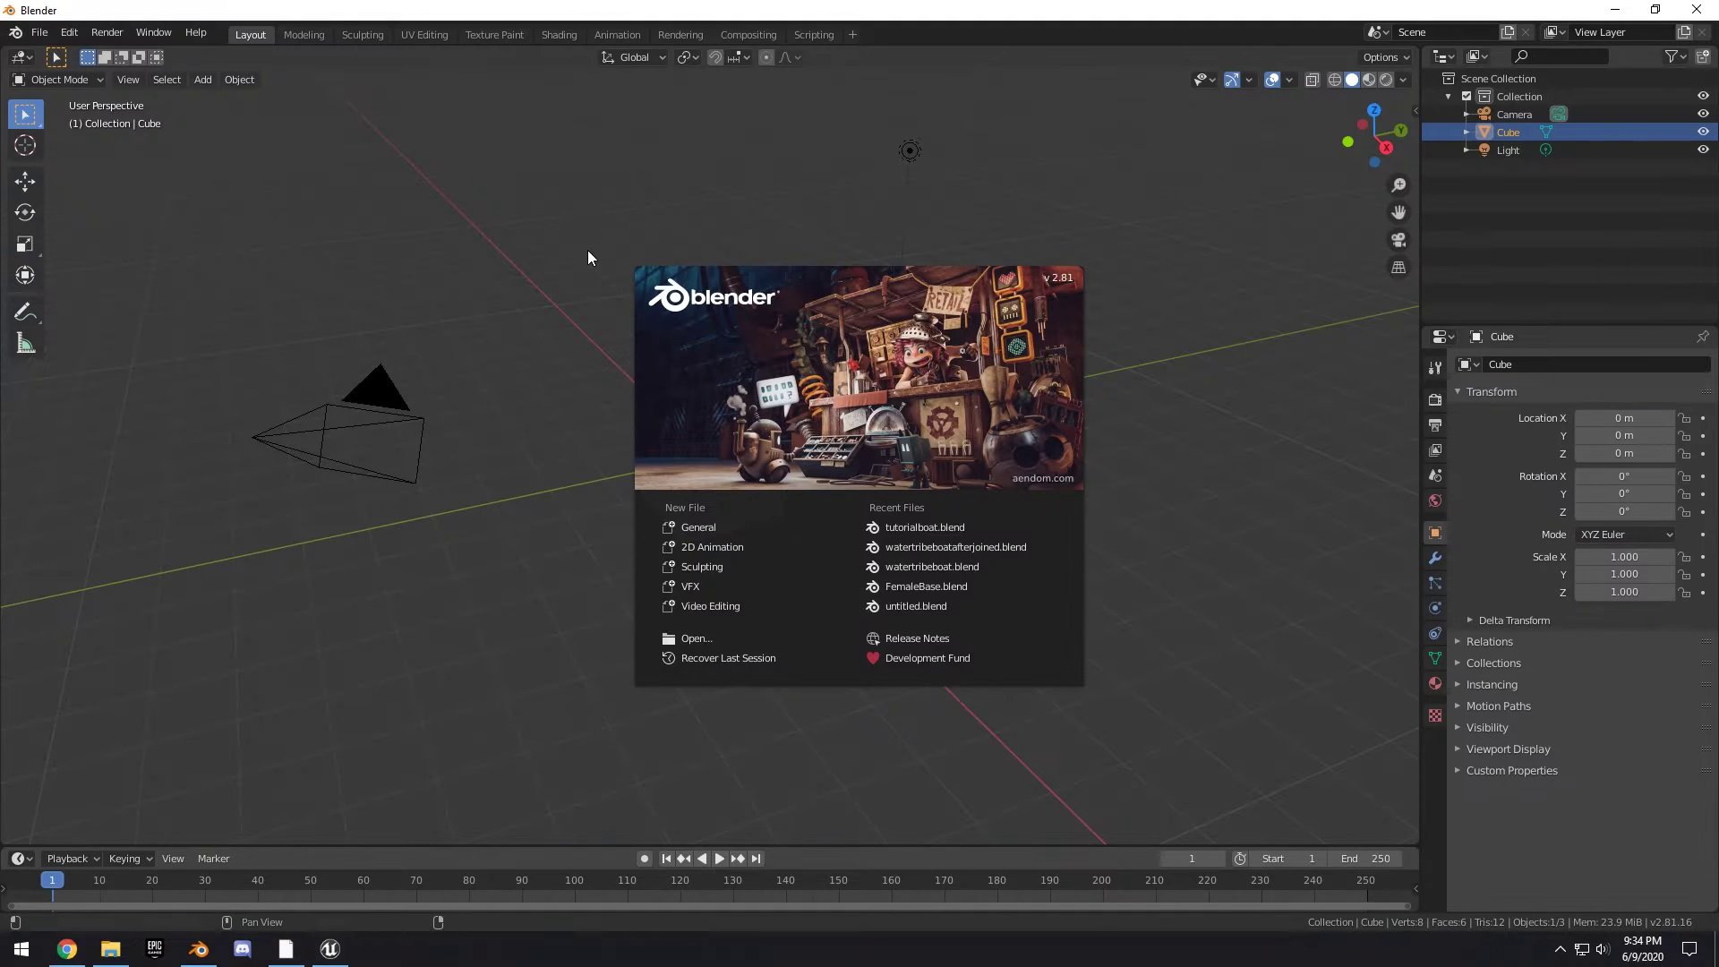
left_click(623, 211)
scroll(537, 197, "down", 2)
left_click_drag(454, 185, 1111, 766)
key("Delete")
- Choose Character.fbx for FBX import and enable Automatic Bone Orientation
left_click(41, 33)
mouse_move(101, 274)
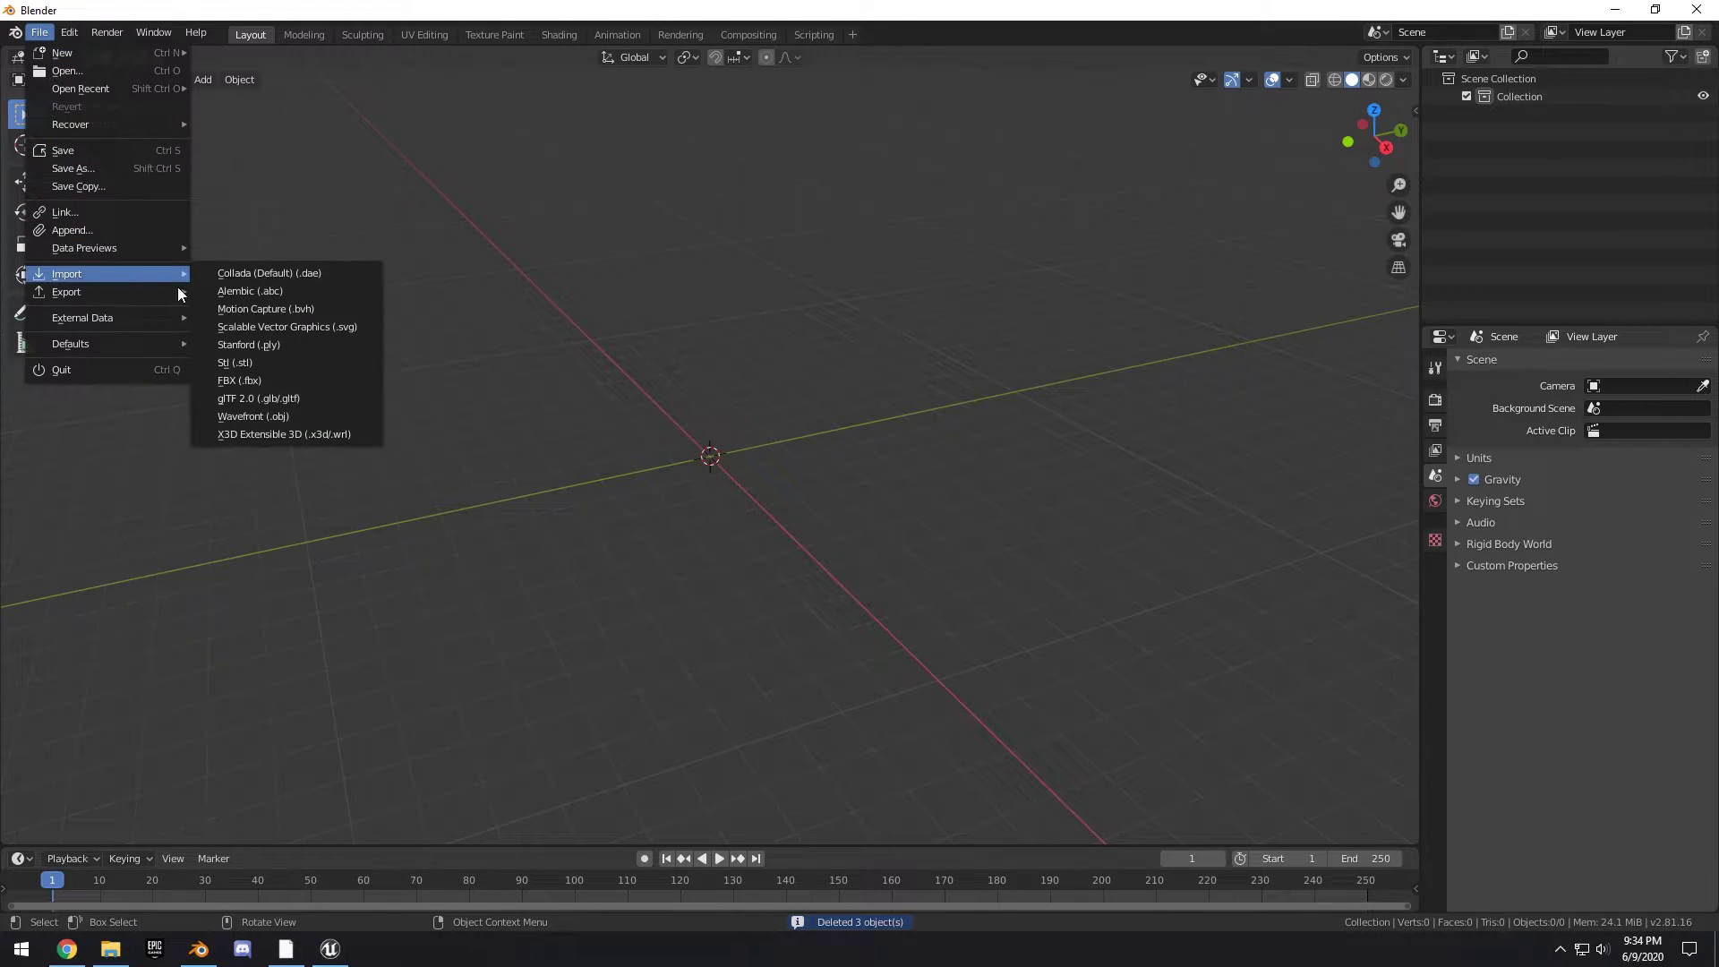
left_click(297, 380)
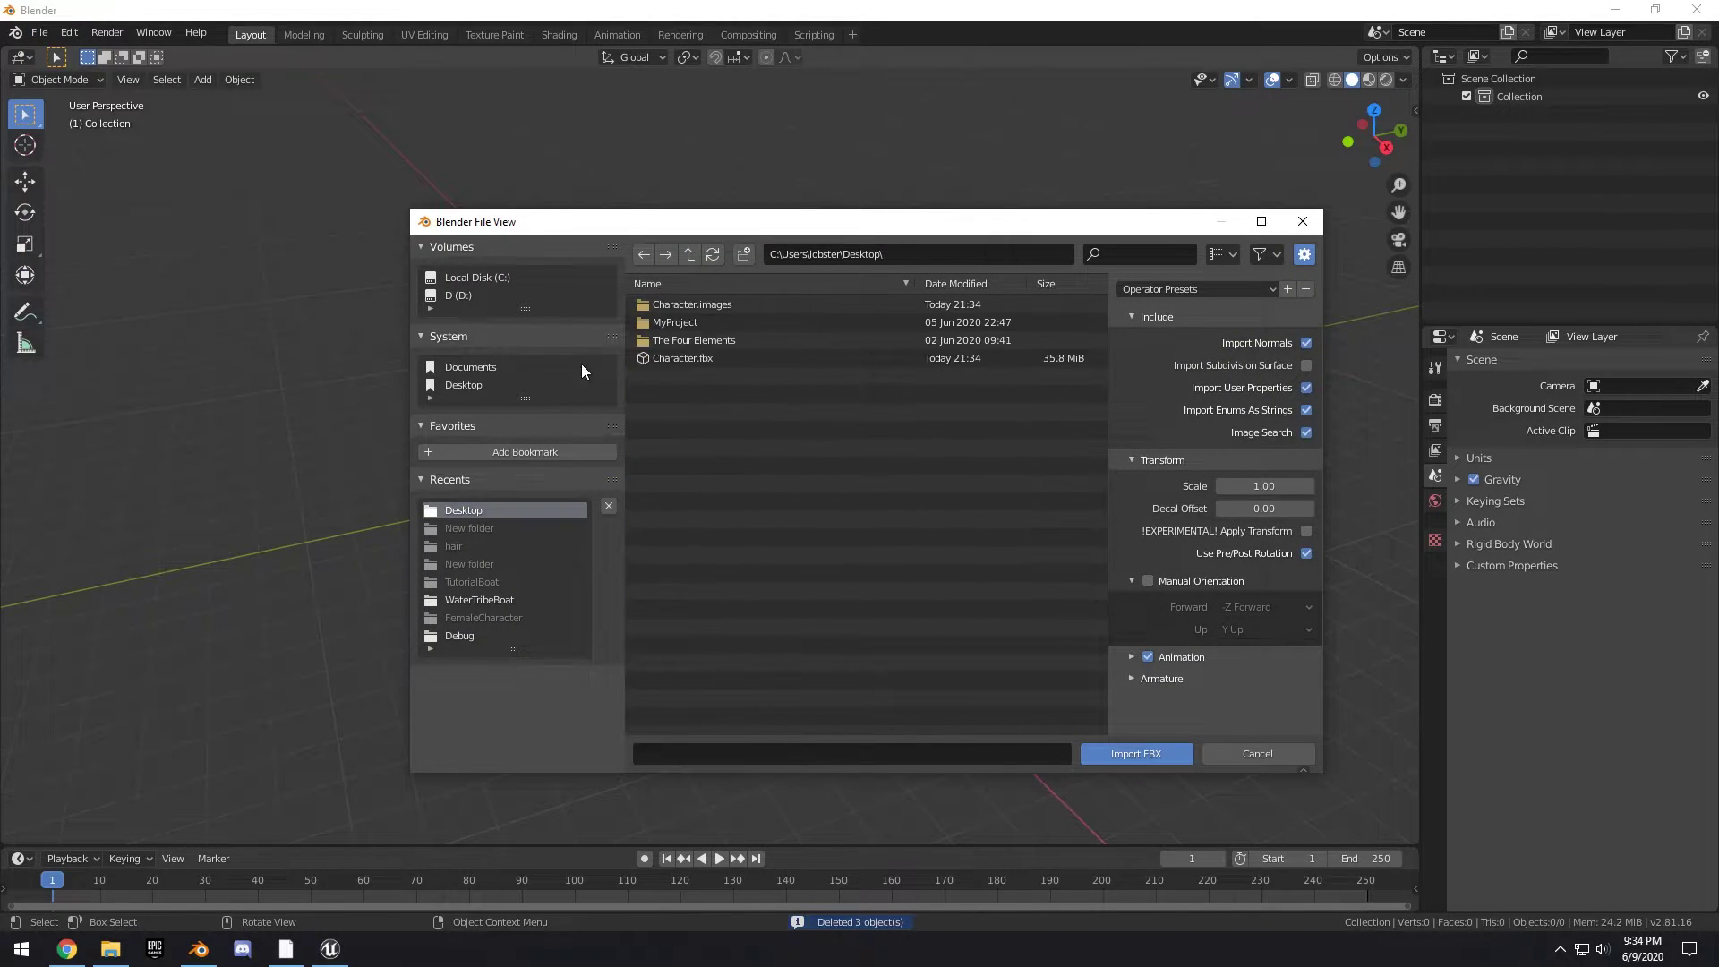
left_click(688, 360)
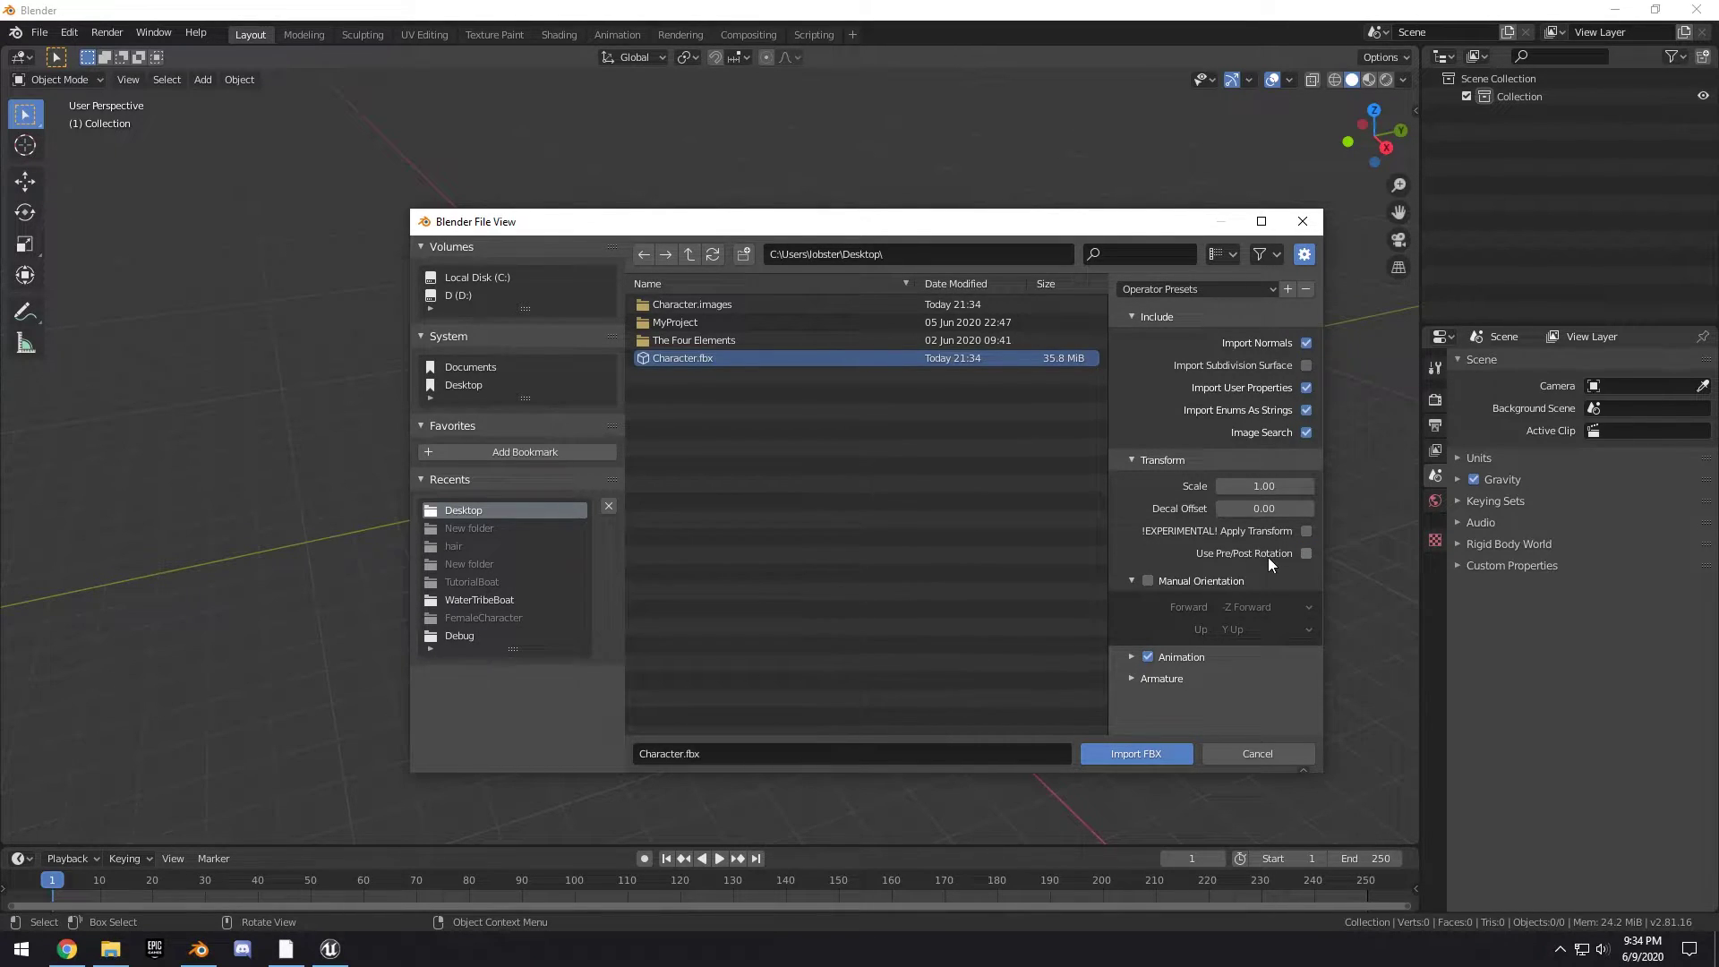
left_click(1156, 678)
scroll(1152, 674, "down", 2)
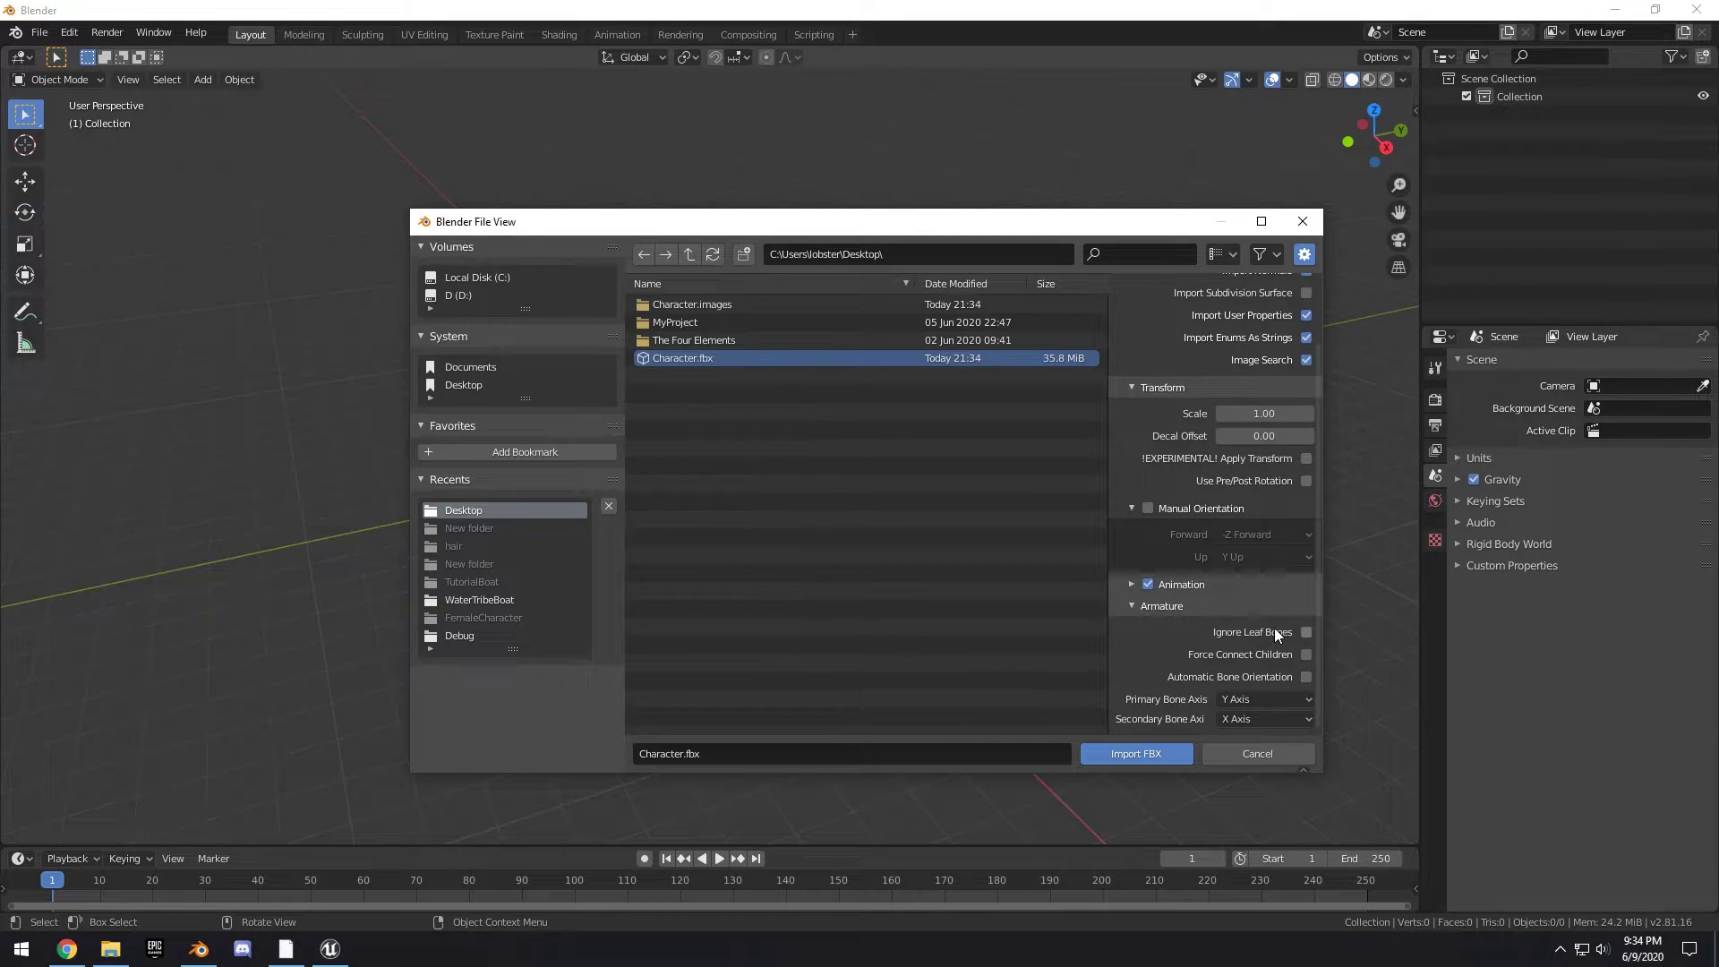
left_click(1305, 676)
- Import the Genesis8Female character, face it in the view, and select its armature
left_click(1137, 753)
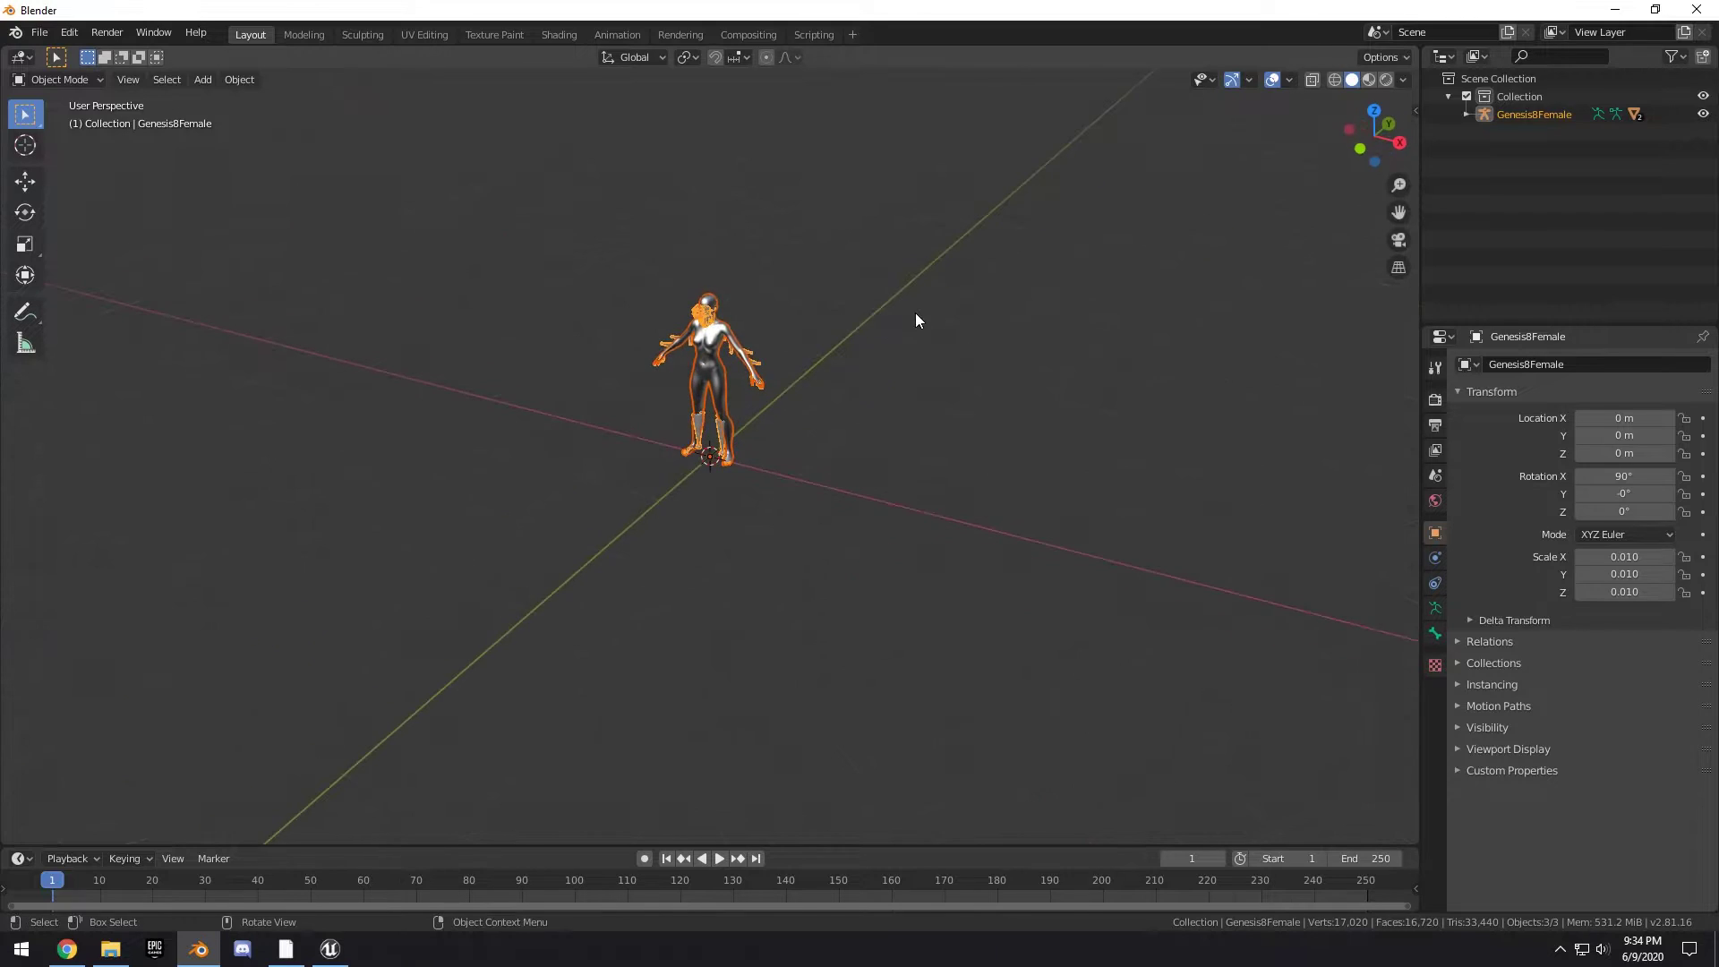
middle_click_drag(915, 309, 937, 373)
scroll(938, 362, "up", 6)
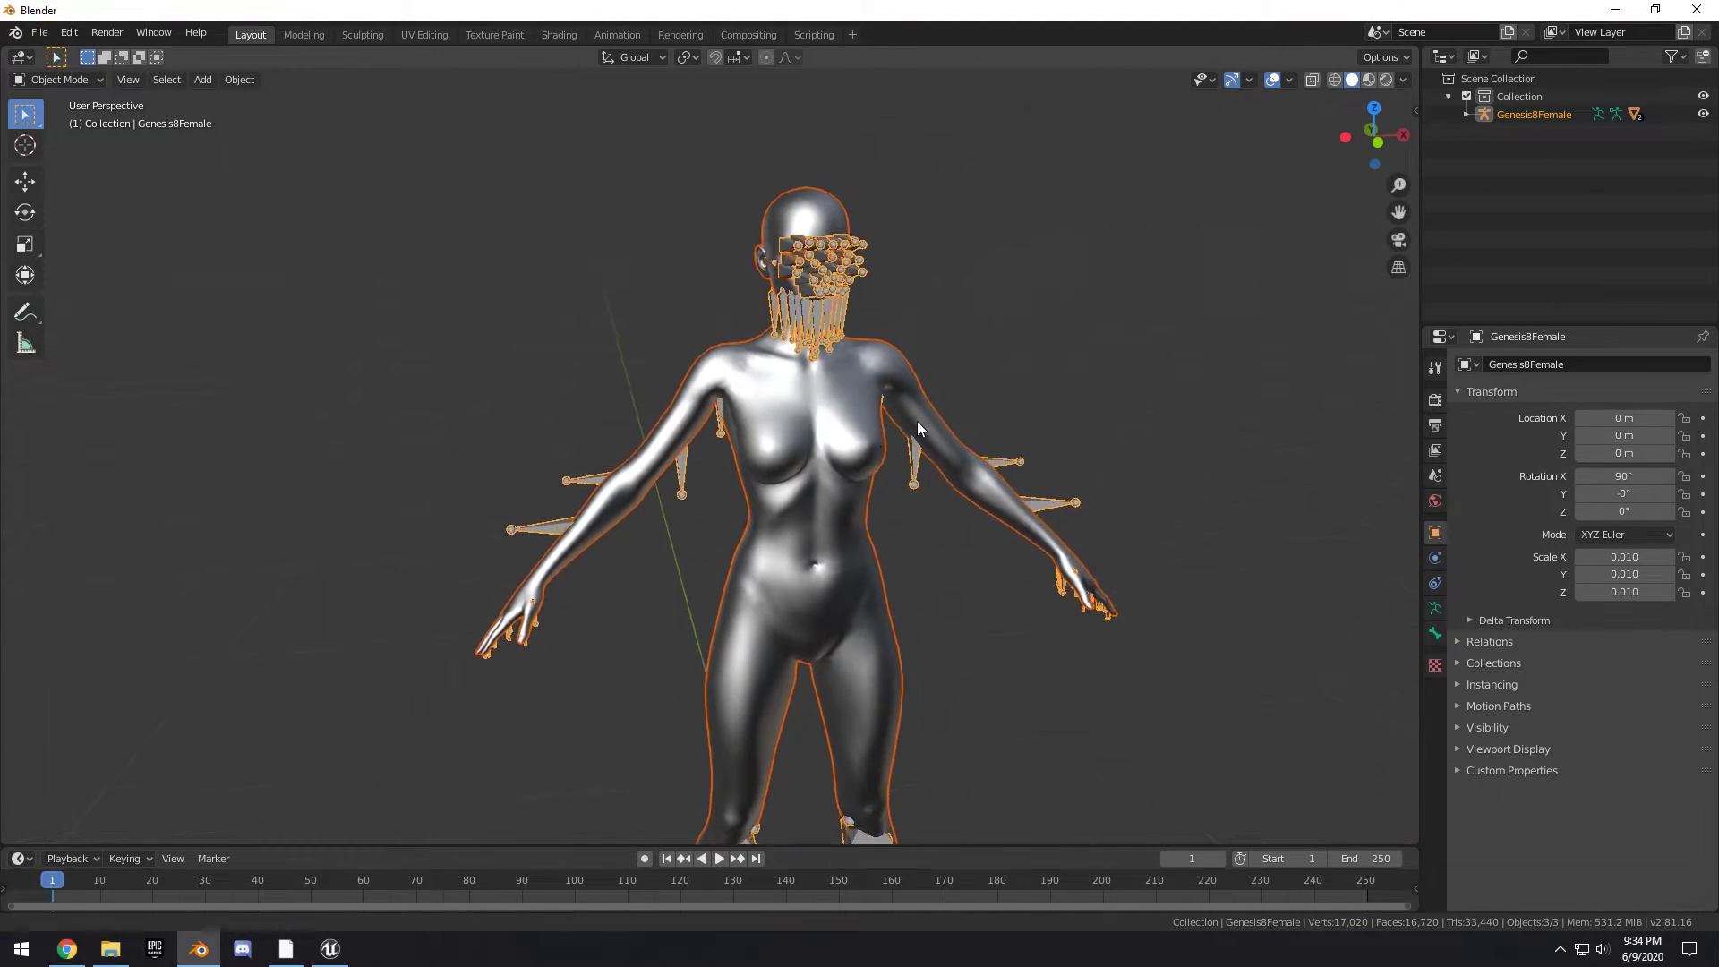
scroll(911, 422, "up", 5)
left_click(874, 361)
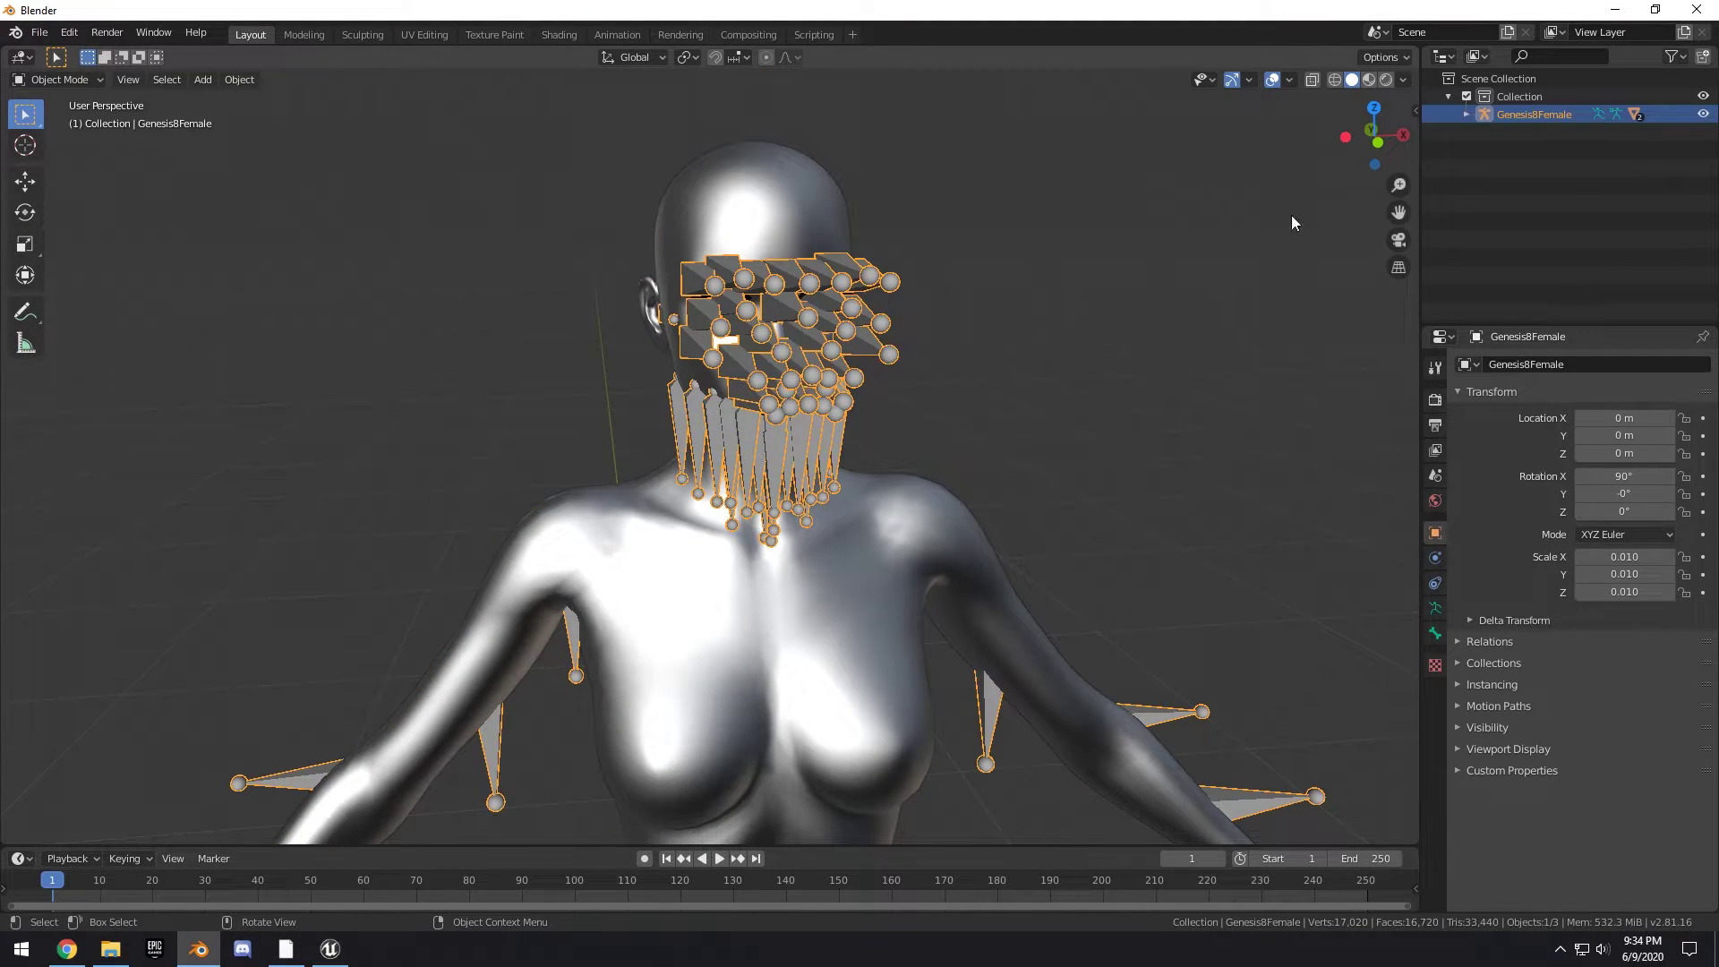
- Put the armature in Pose Mode and display only the empty second bone layer
left_click(1466, 115)
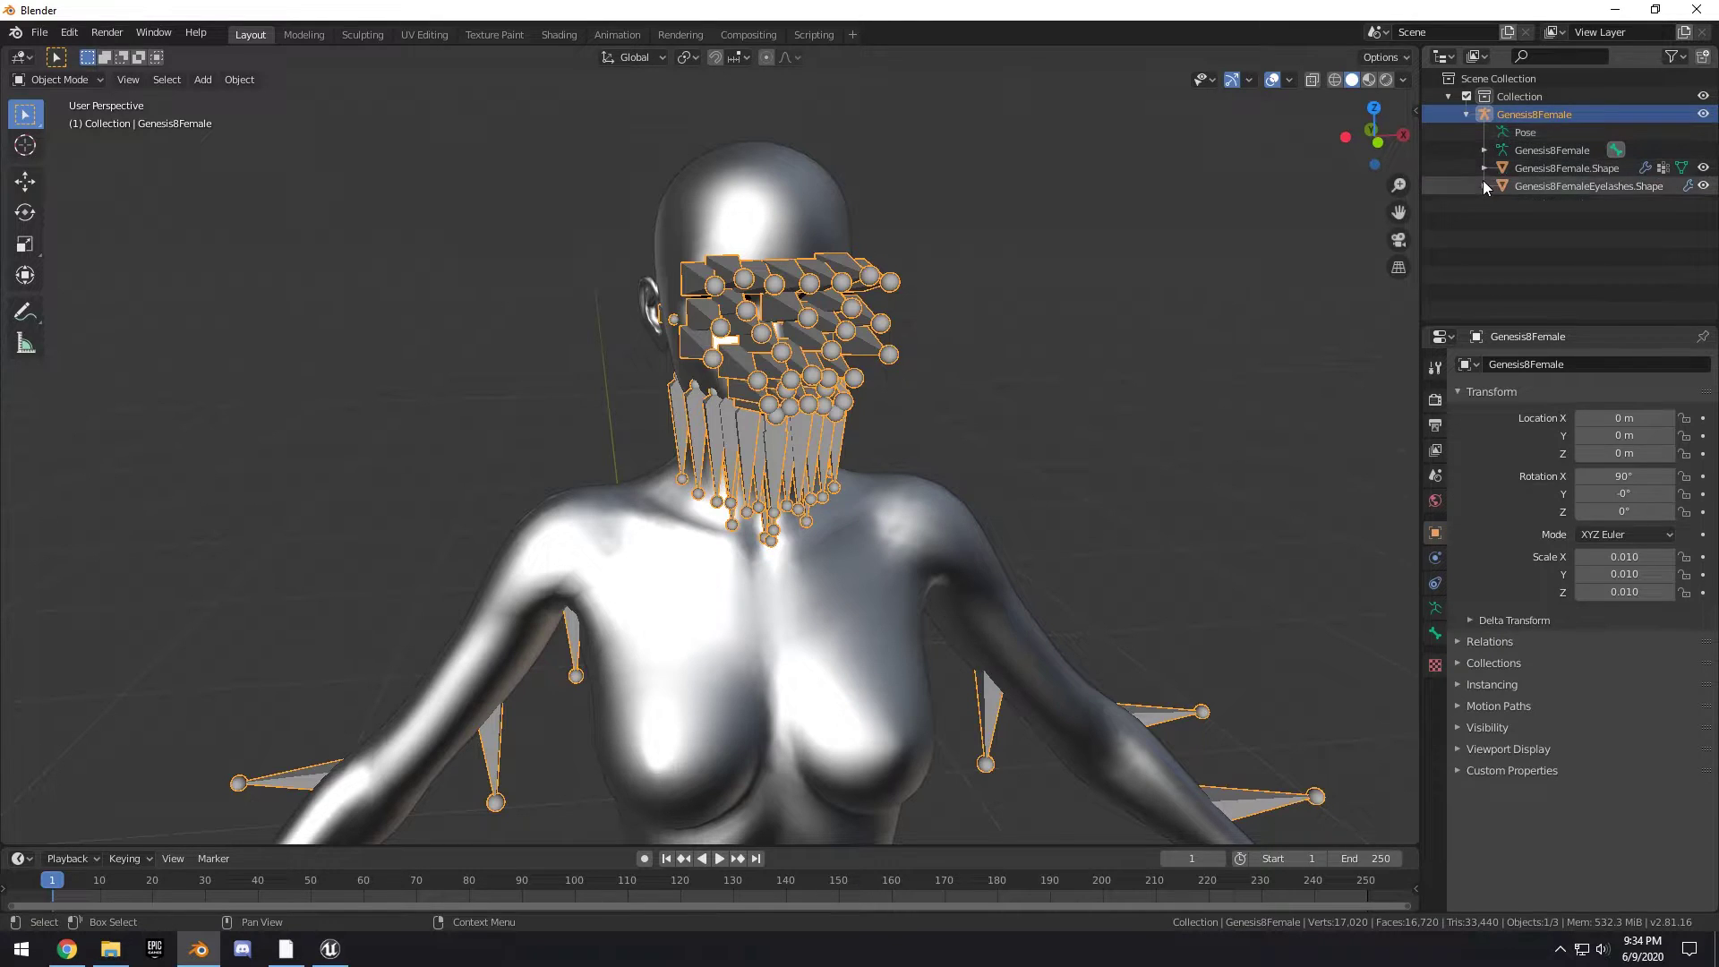
left_click(1525, 132)
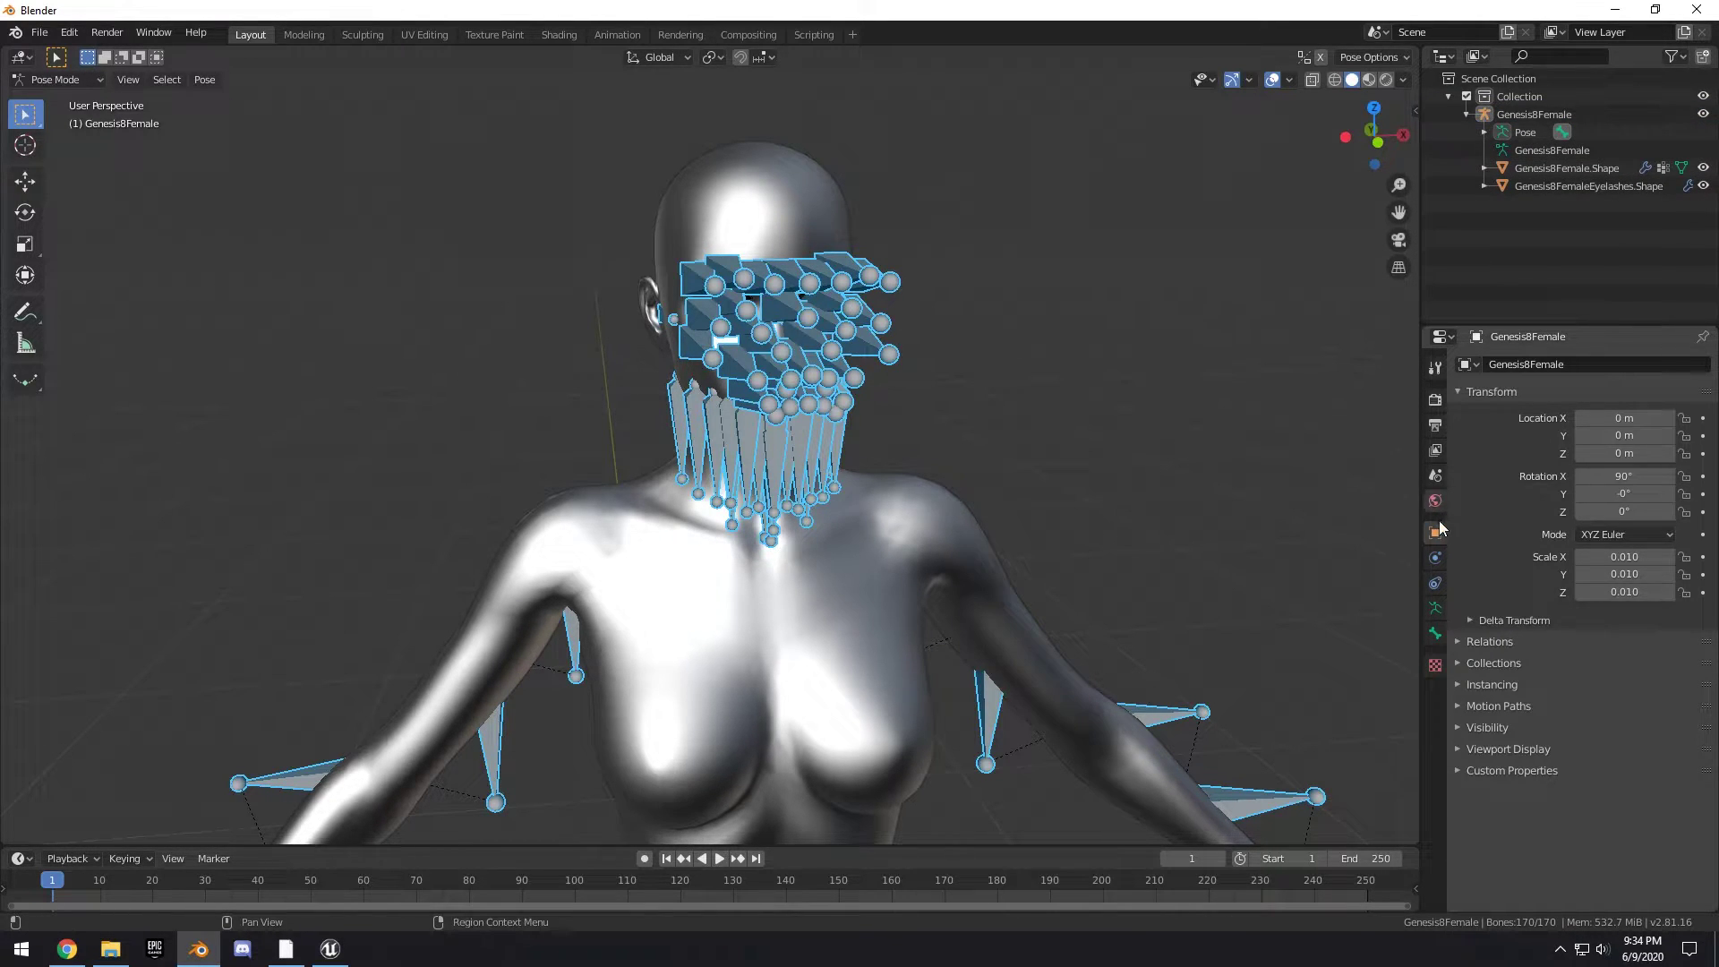
left_click(1436, 635)
left_click(1433, 610)
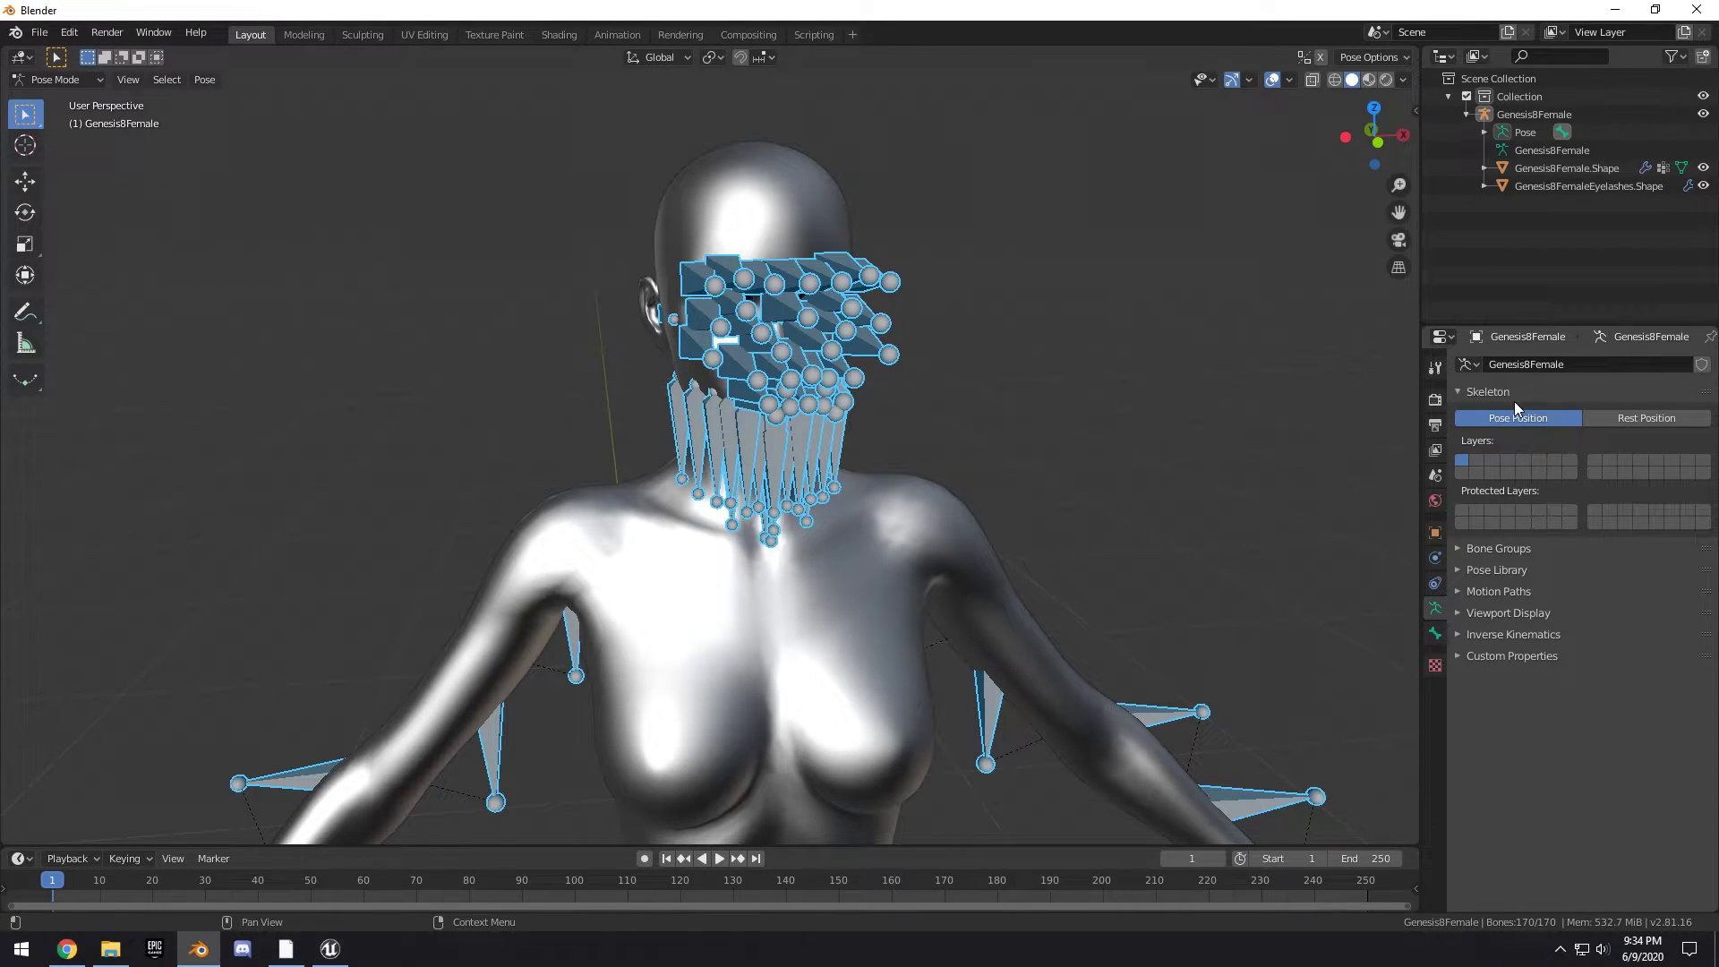
left_click(1477, 462)
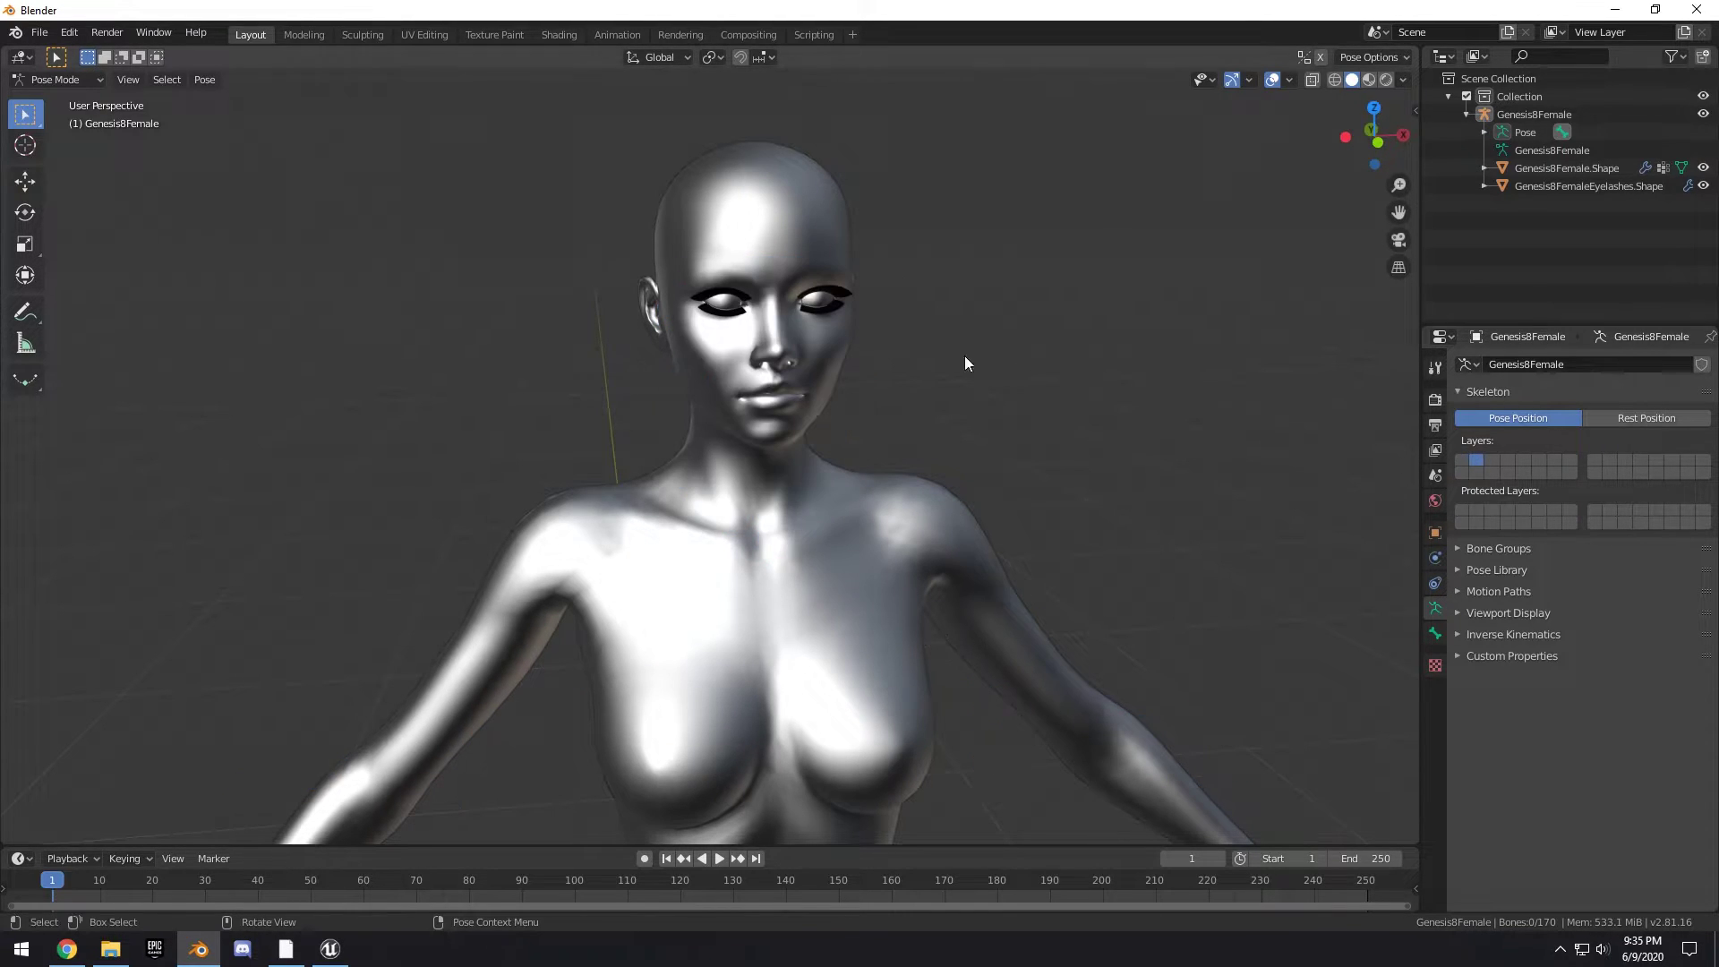
- Return to Object Mode and select the eyelashes object on the face
left_click(31, 84)
left_click(78, 106)
scroll(899, 272, "up", 5)
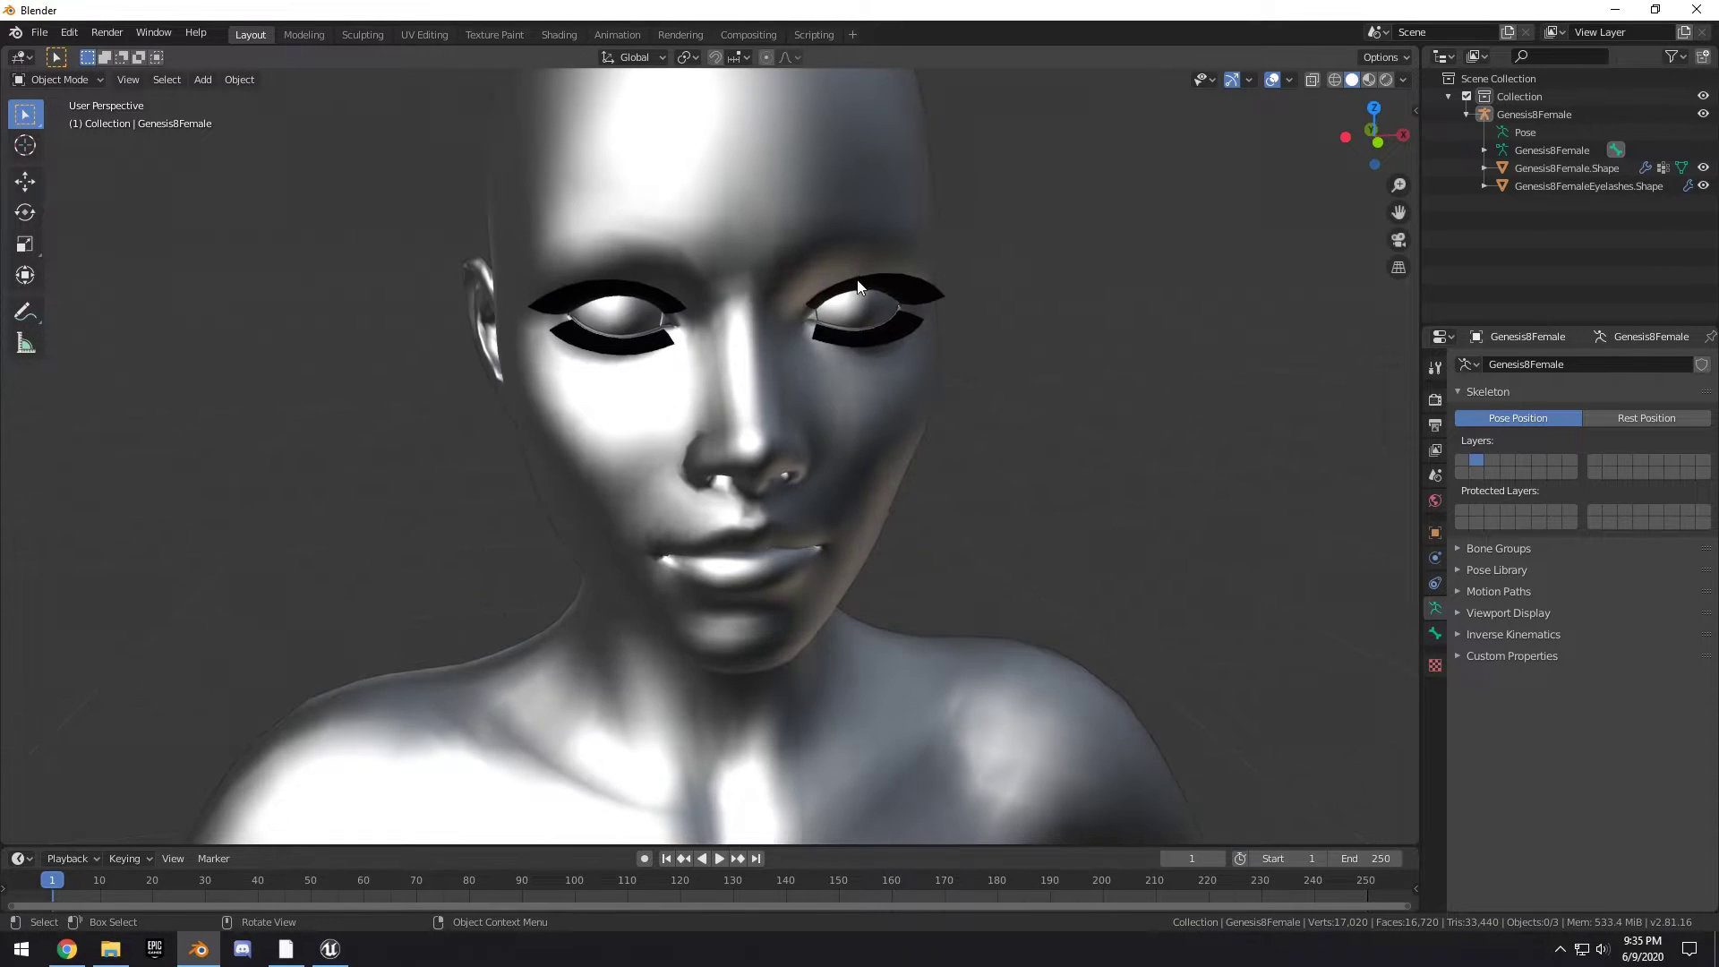
left_click(856, 279)
middle_click_drag(949, 206, 967, 303, "shift")
scroll(956, 250, "down", 3)
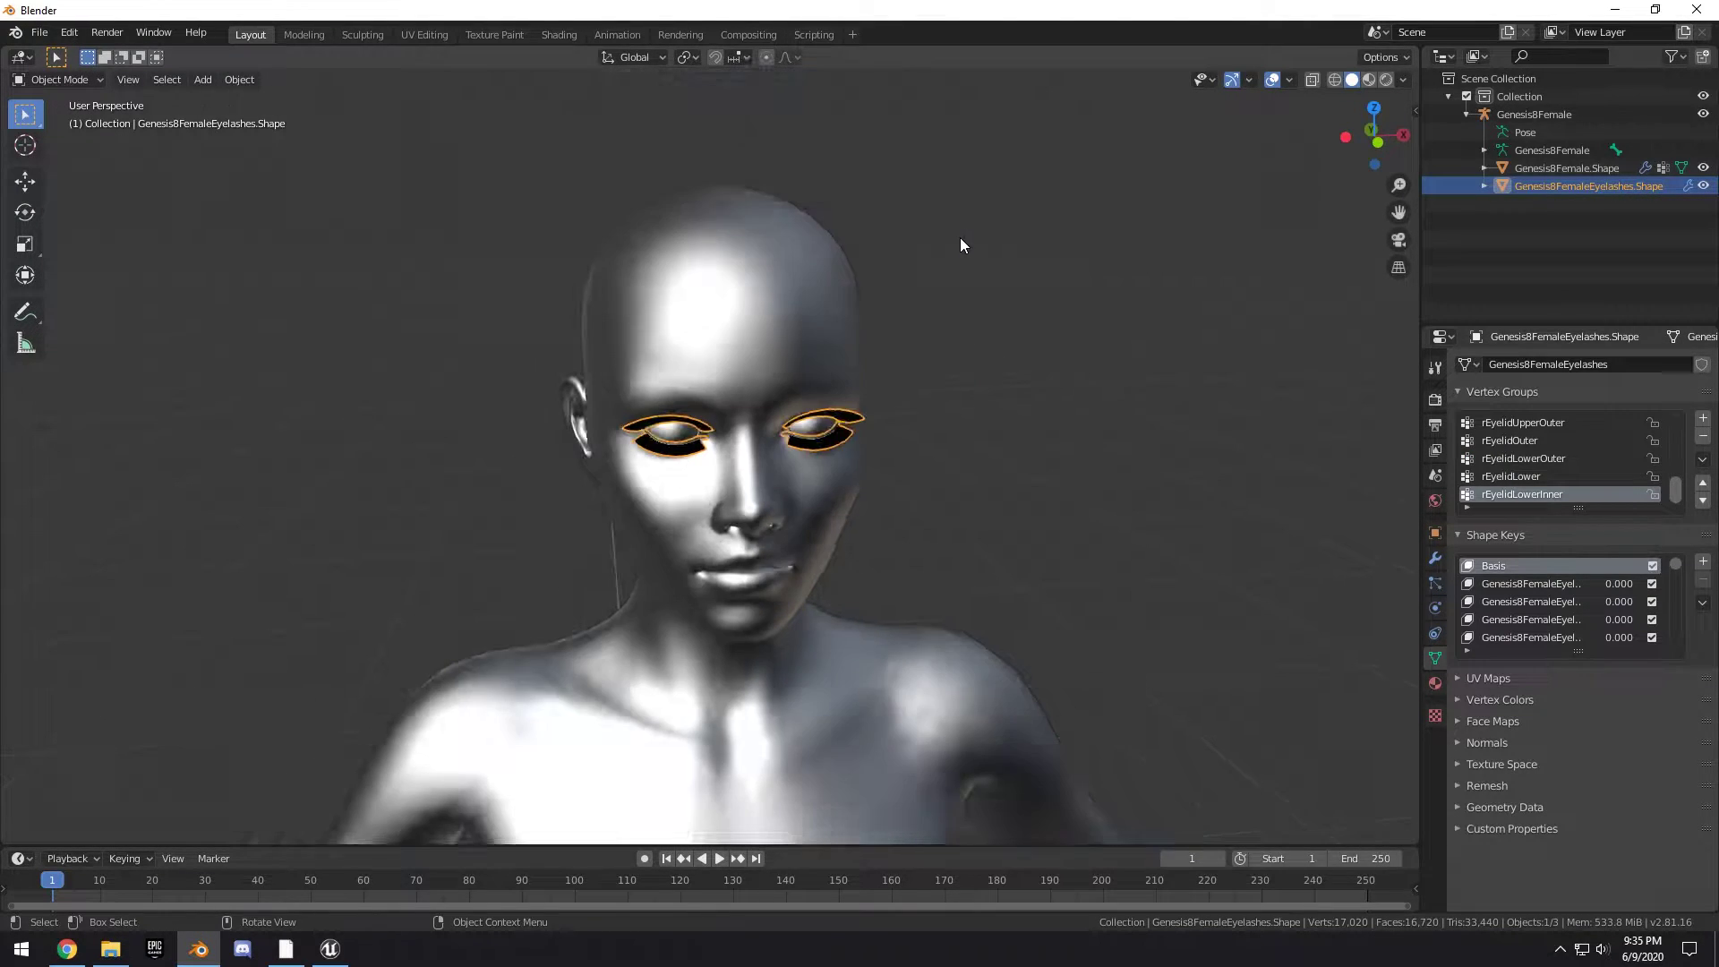
left_click(825, 353)
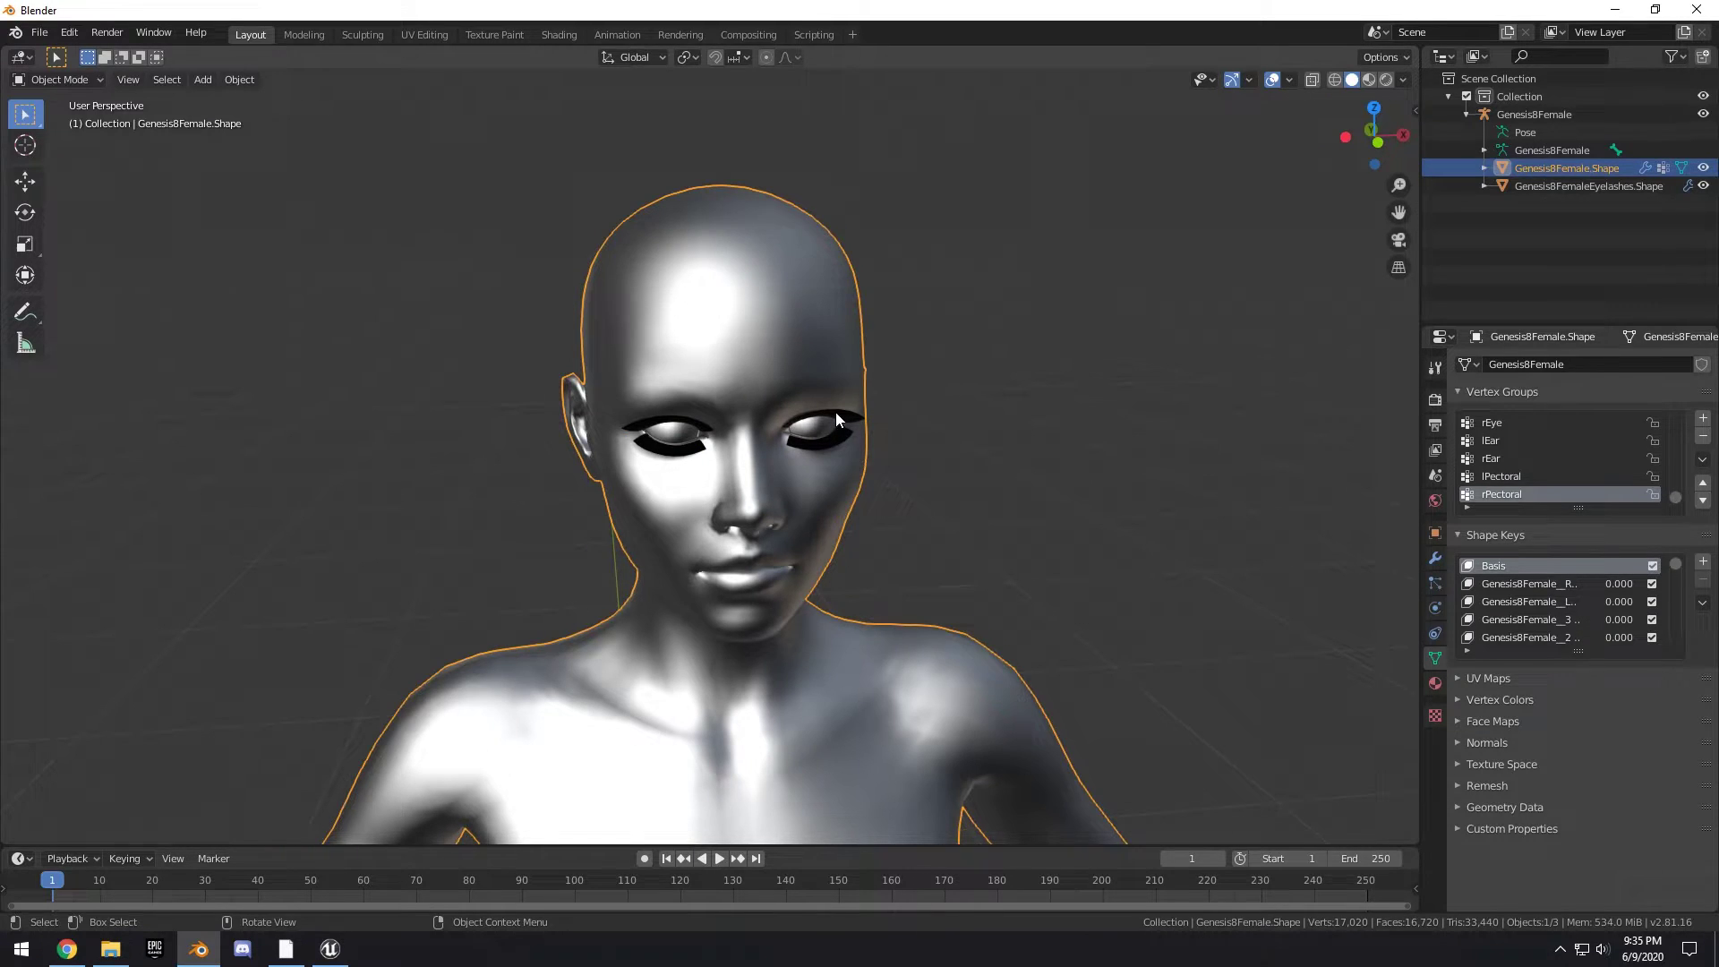
left_click(840, 415)
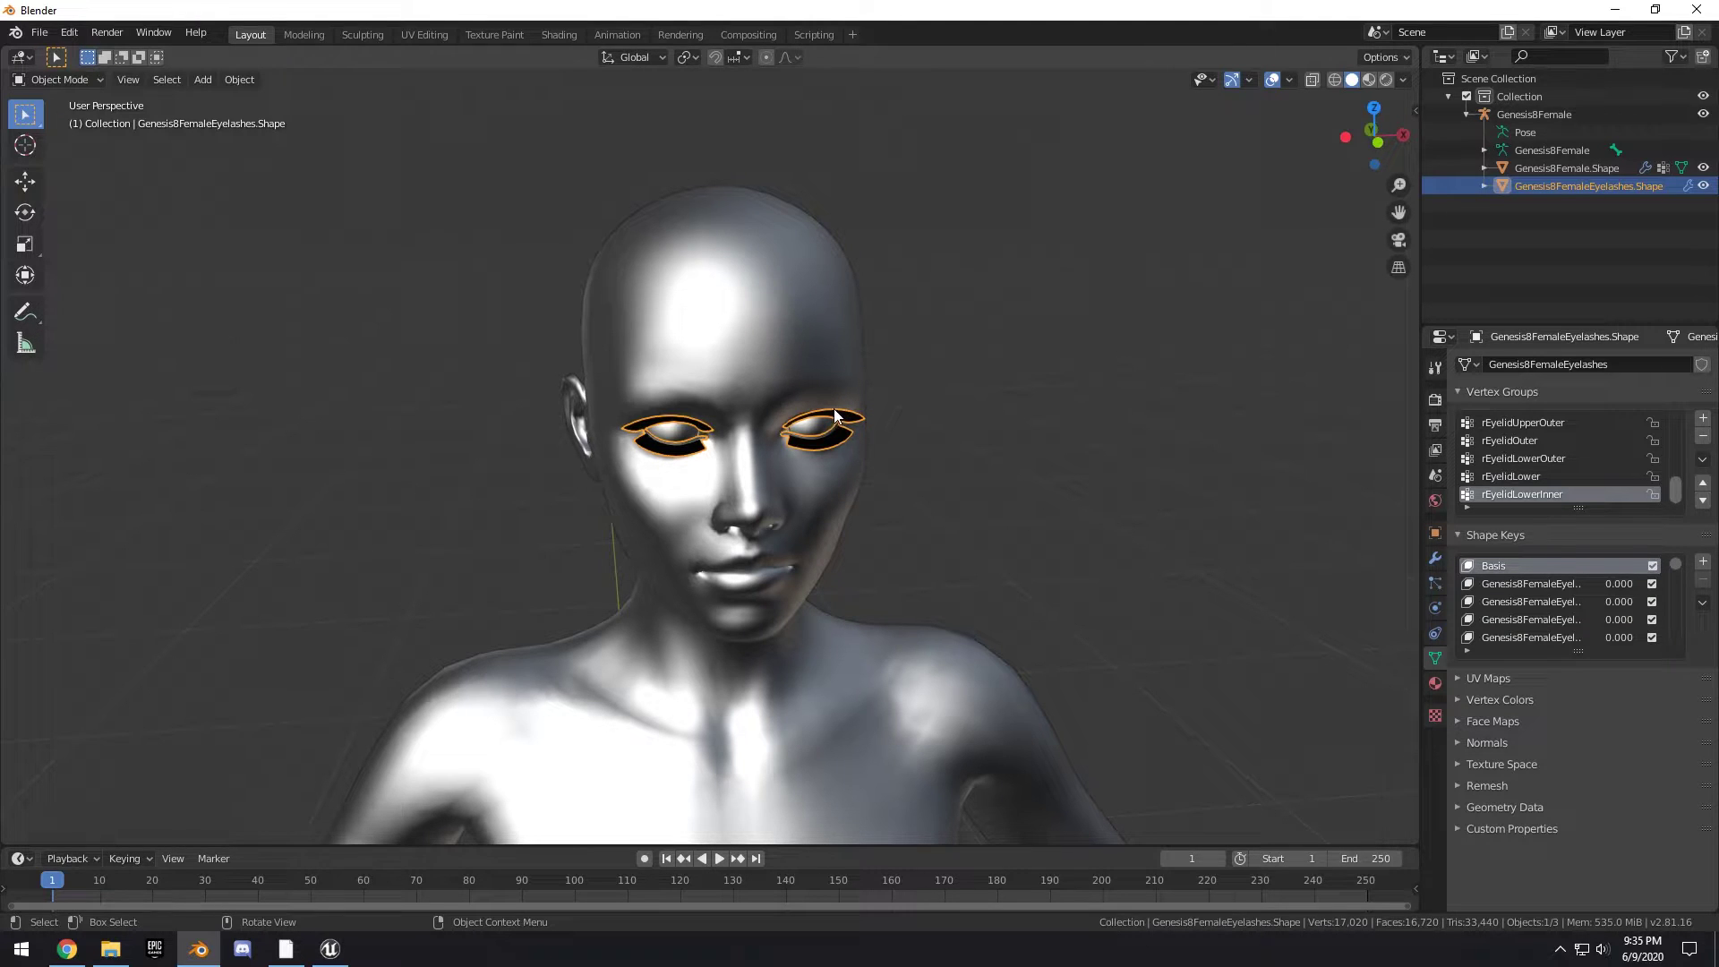
- Hide Genesis8Female.Shape in the Outliner and zoom in on the eyelashes
mouse_move(848, 437)
middle_mouse_down()
mouse_move(950, 401)
mouse_move(860, 435)
middle_mouse_up()
scroll(859, 435, "up", 2)
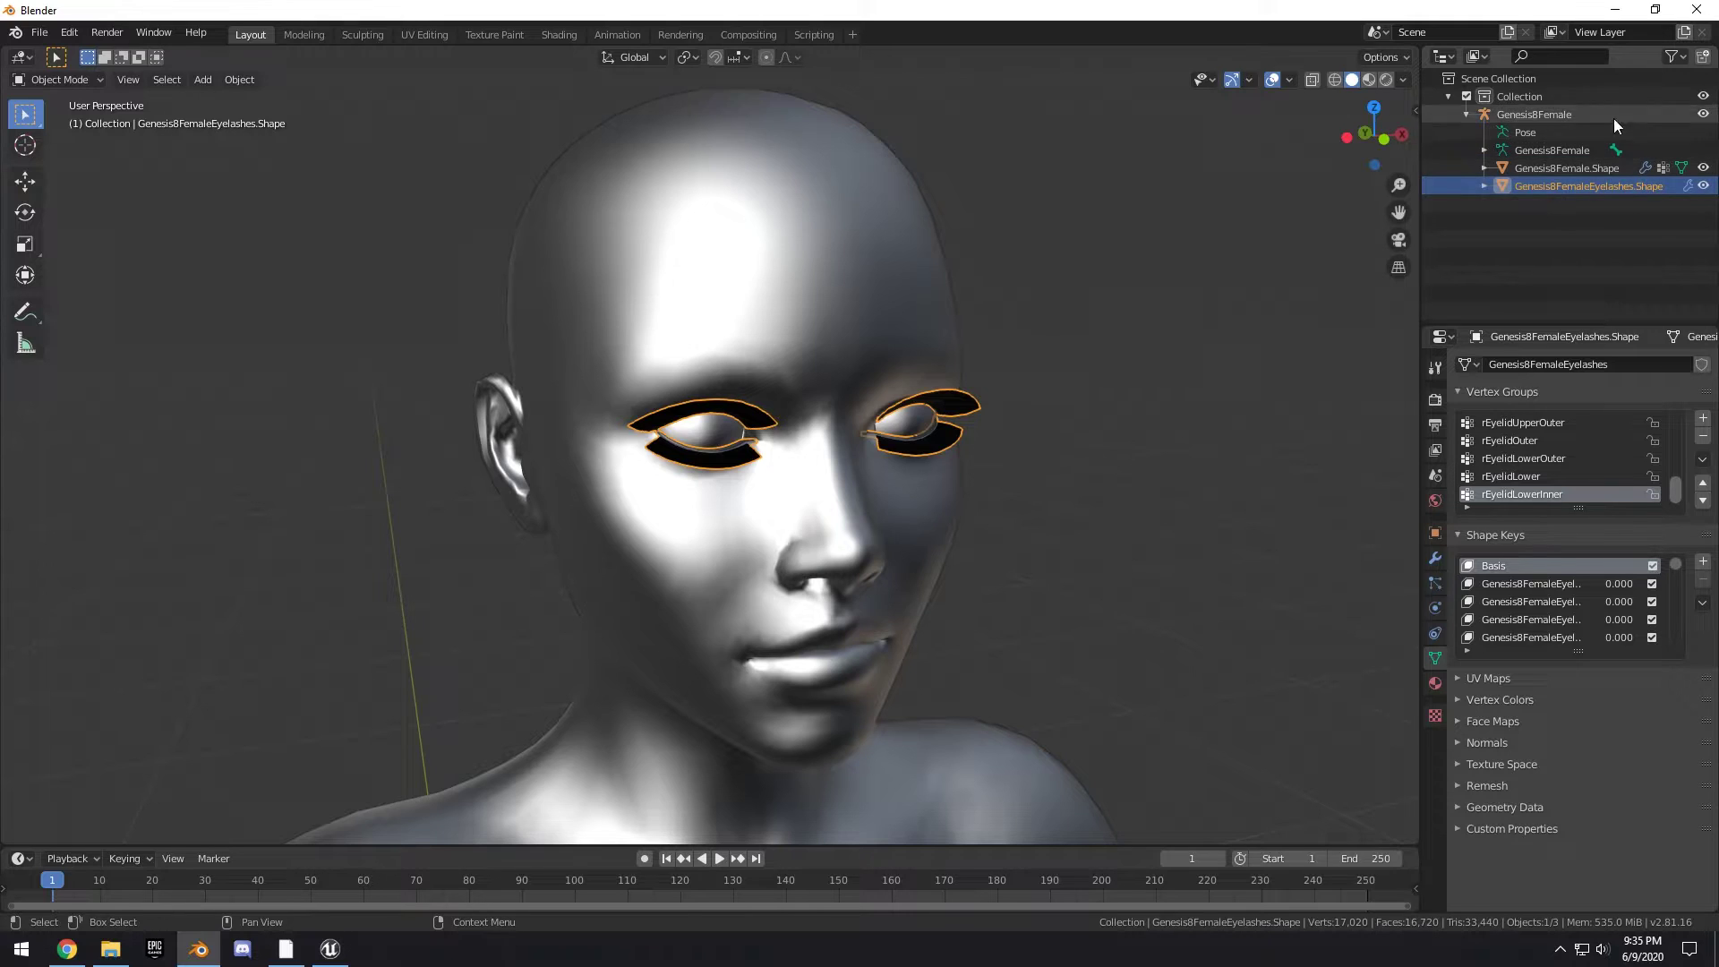
left_click(1703, 113)
left_click(1703, 114)
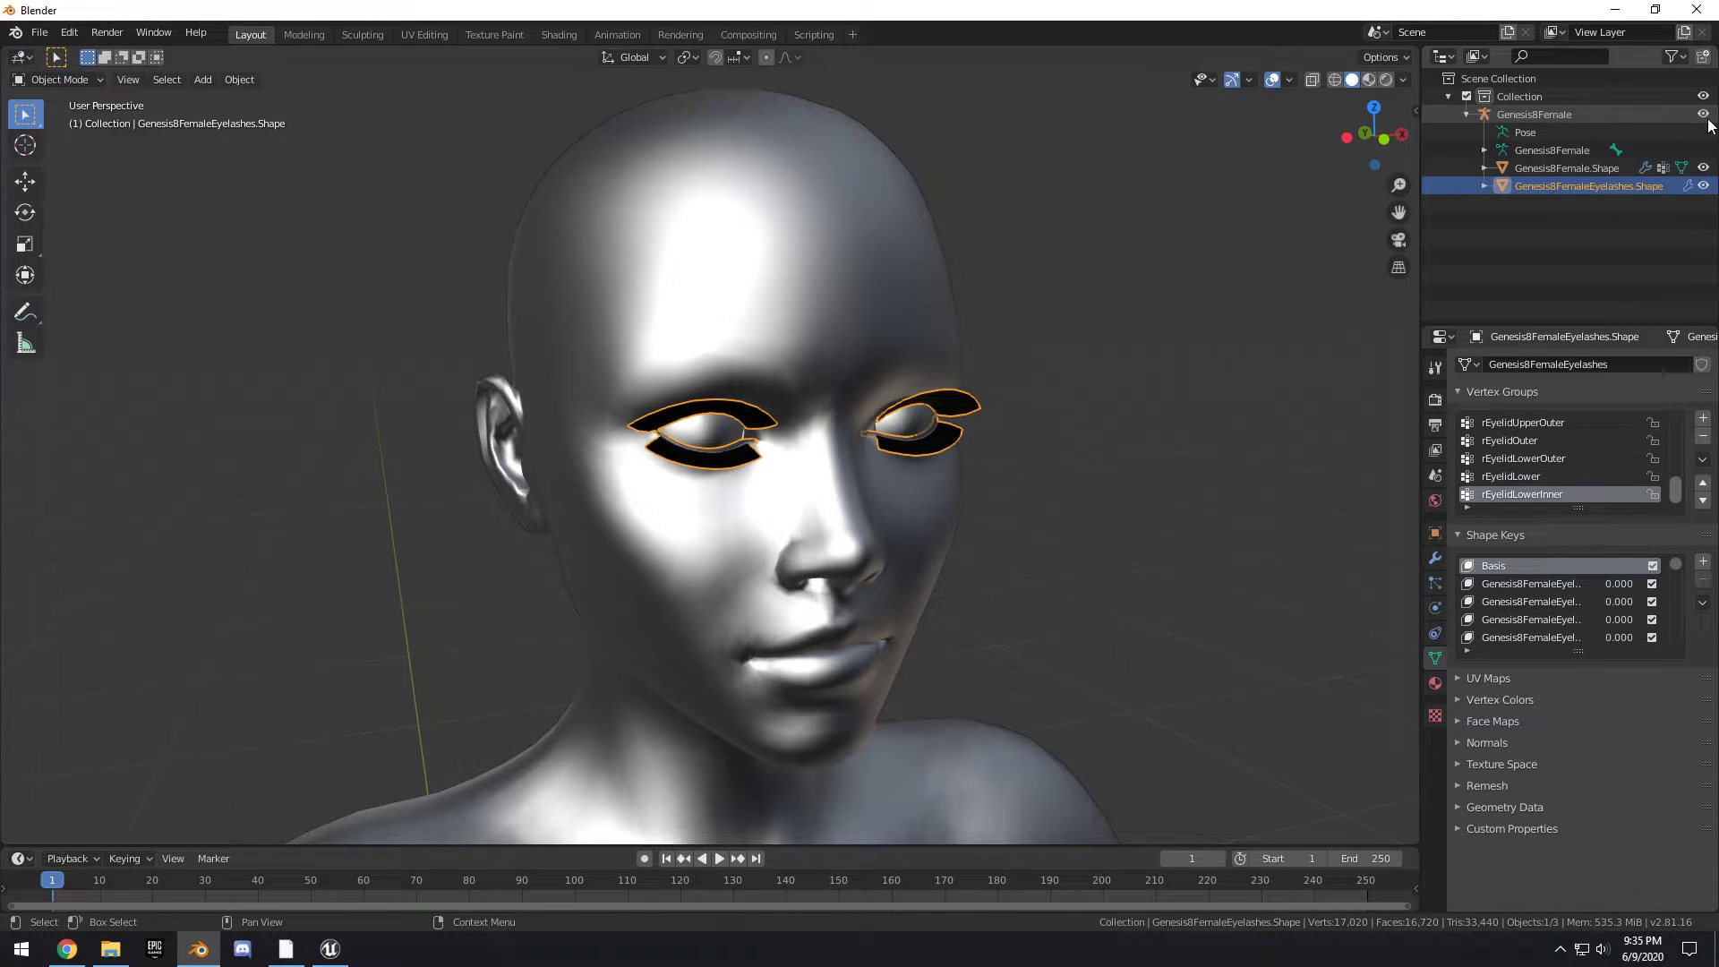
left_click(1702, 167)
scroll(1097, 342, "up", 4)
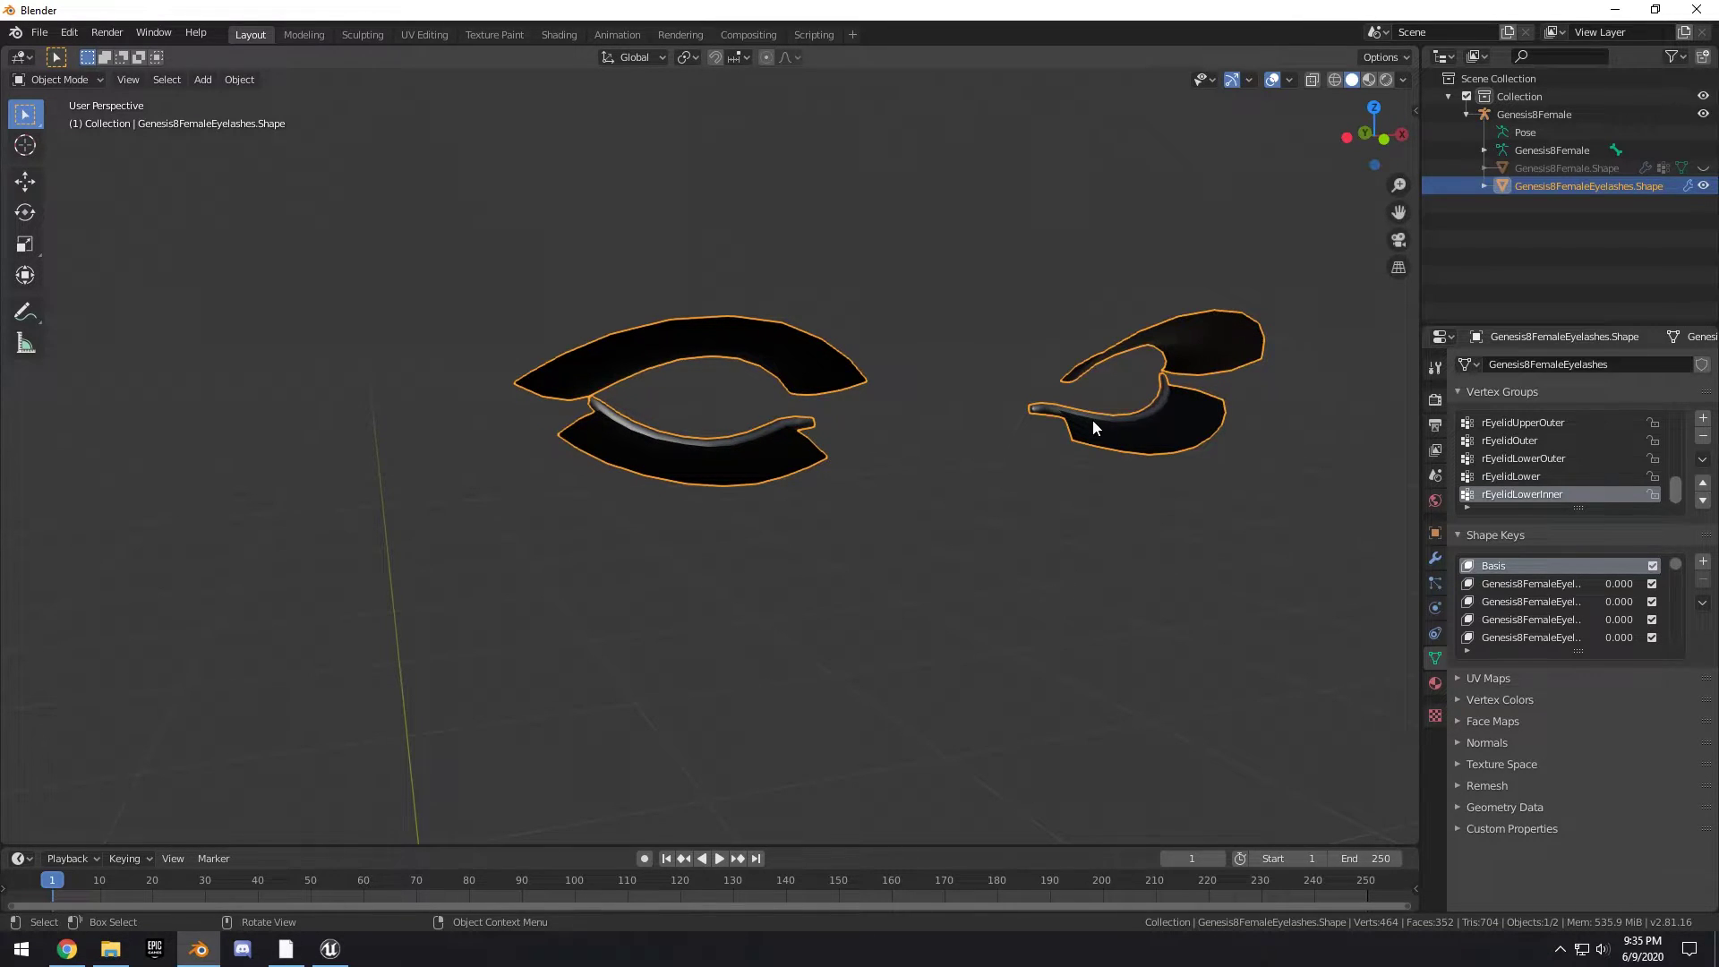
- In Edit Mode, select both inner eyelash strips as linked geometry and delete their vertices
left_click(69, 98)
left_click(59, 79)
left_click(49, 121)
key("alt+a")
left_click_drag(770, 413, 818, 424)
key("b")
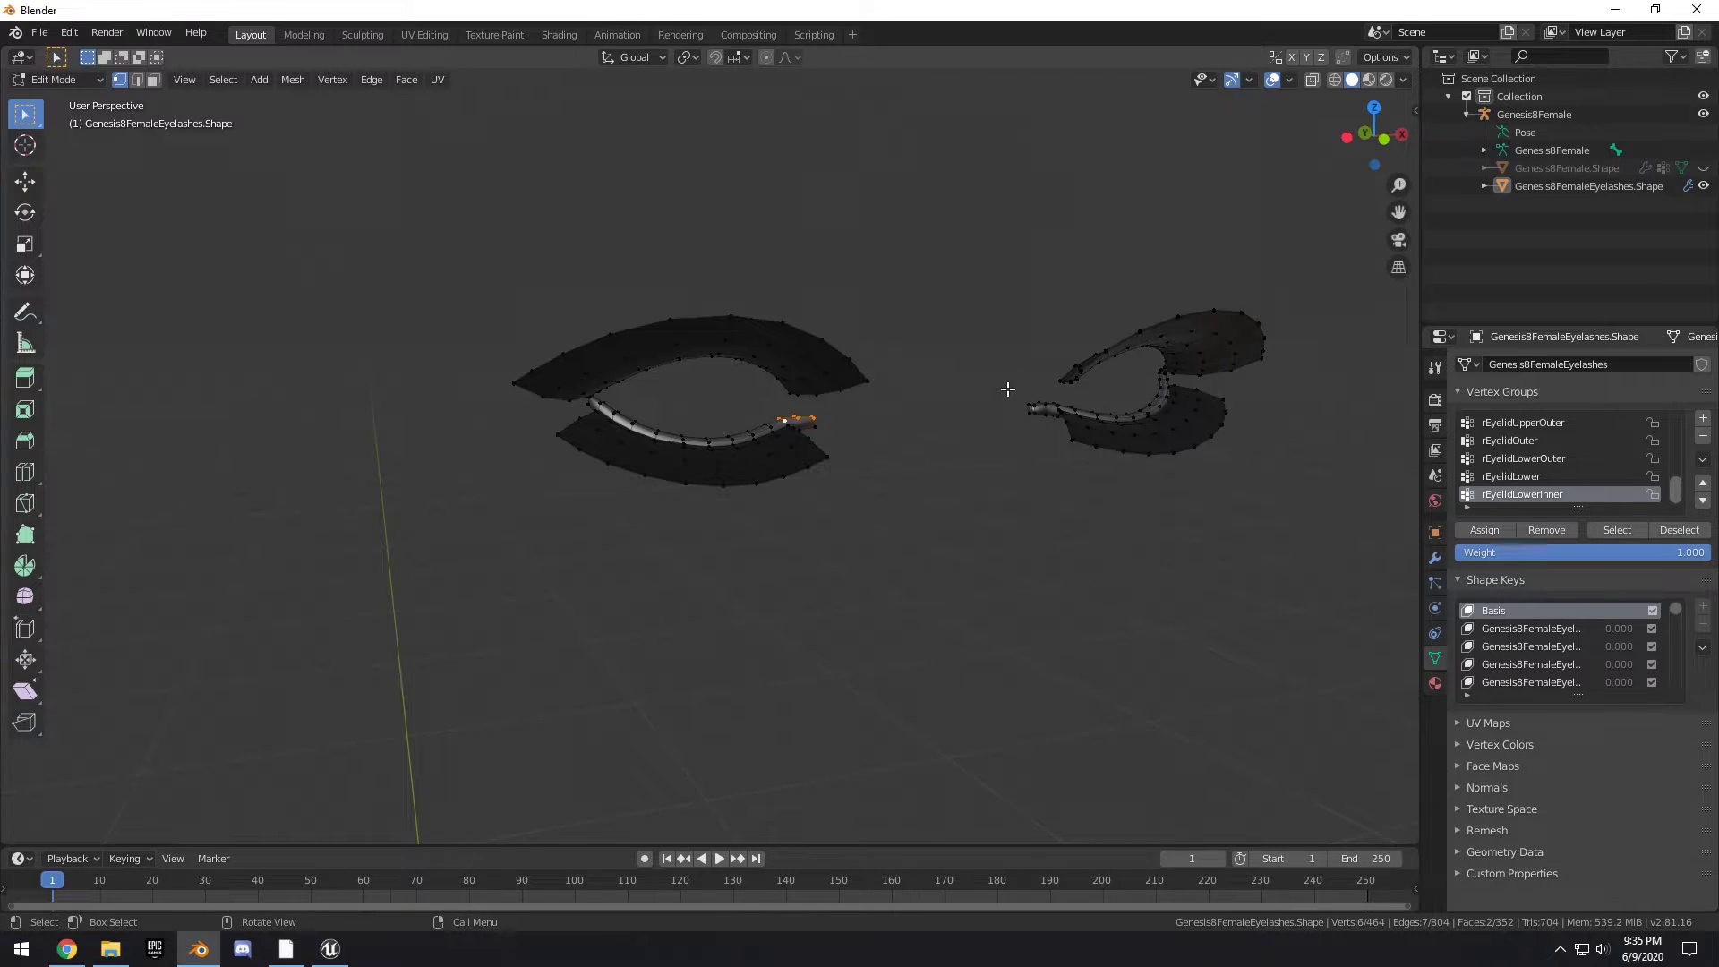
left_click_drag(1012, 389, 1053, 438, "shift")
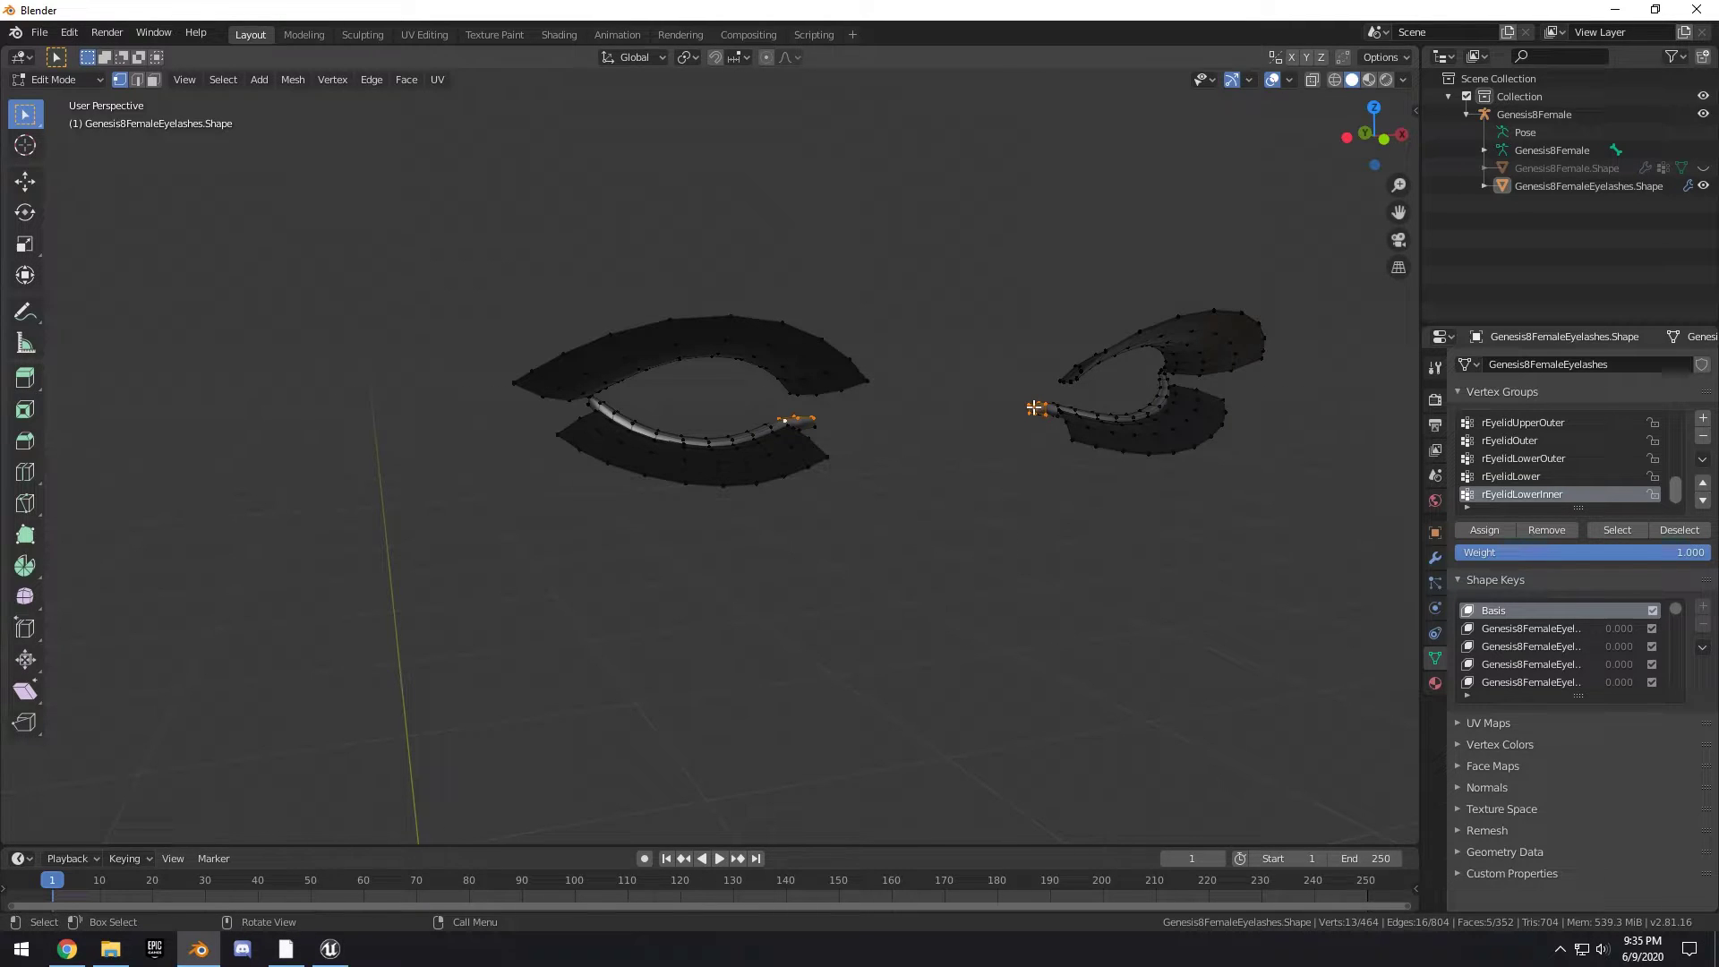
key("ctrl+l")
key("x")
left_click(923, 407)
scroll(964, 434, "down", 4)
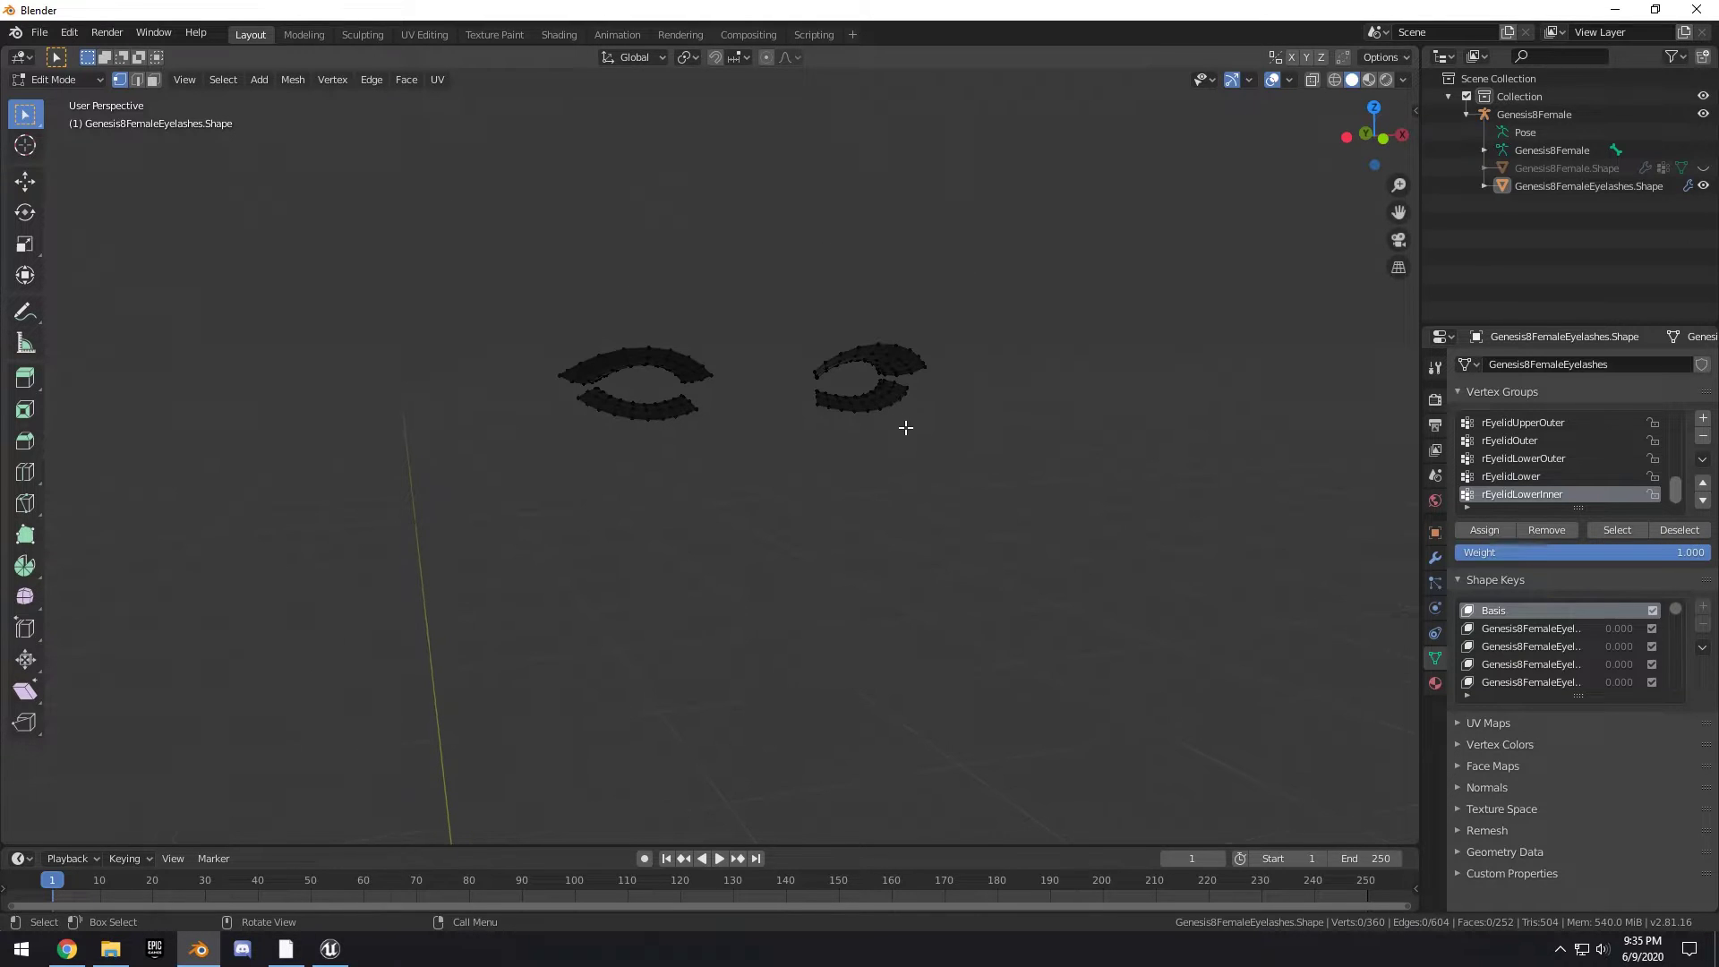
left_click(60, 80)
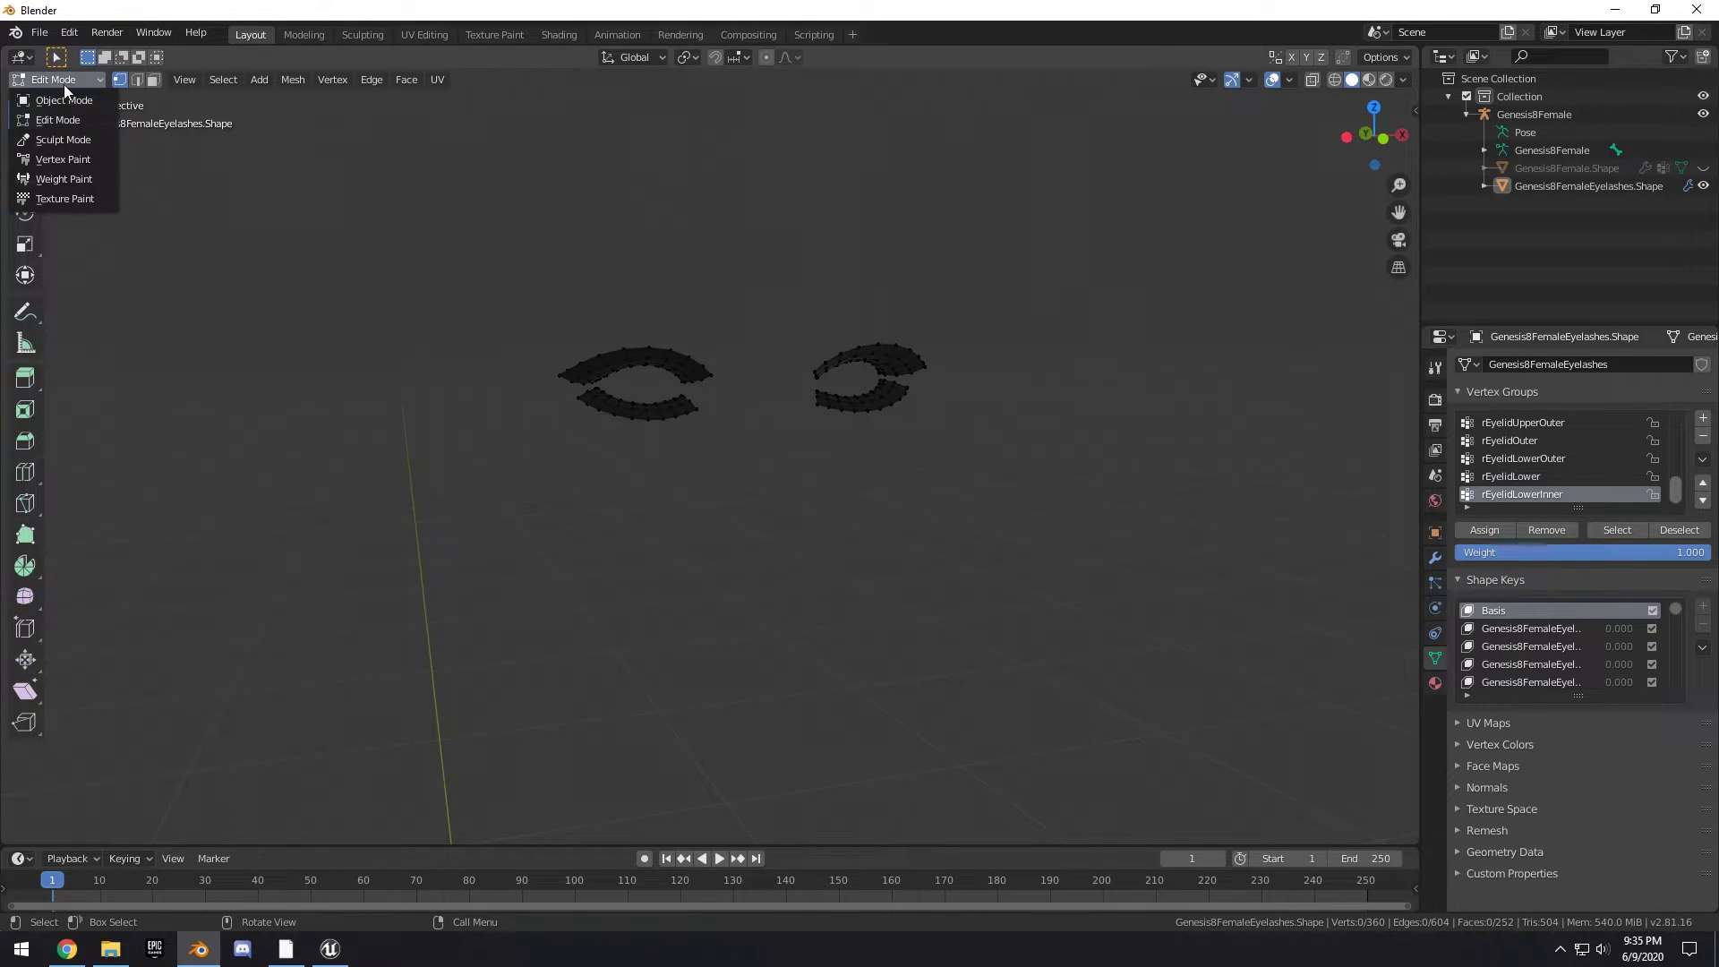
- Back in Object Mode, unhide Genesis8Female.Shape and join the eyelashes into it
left_click(62, 96)
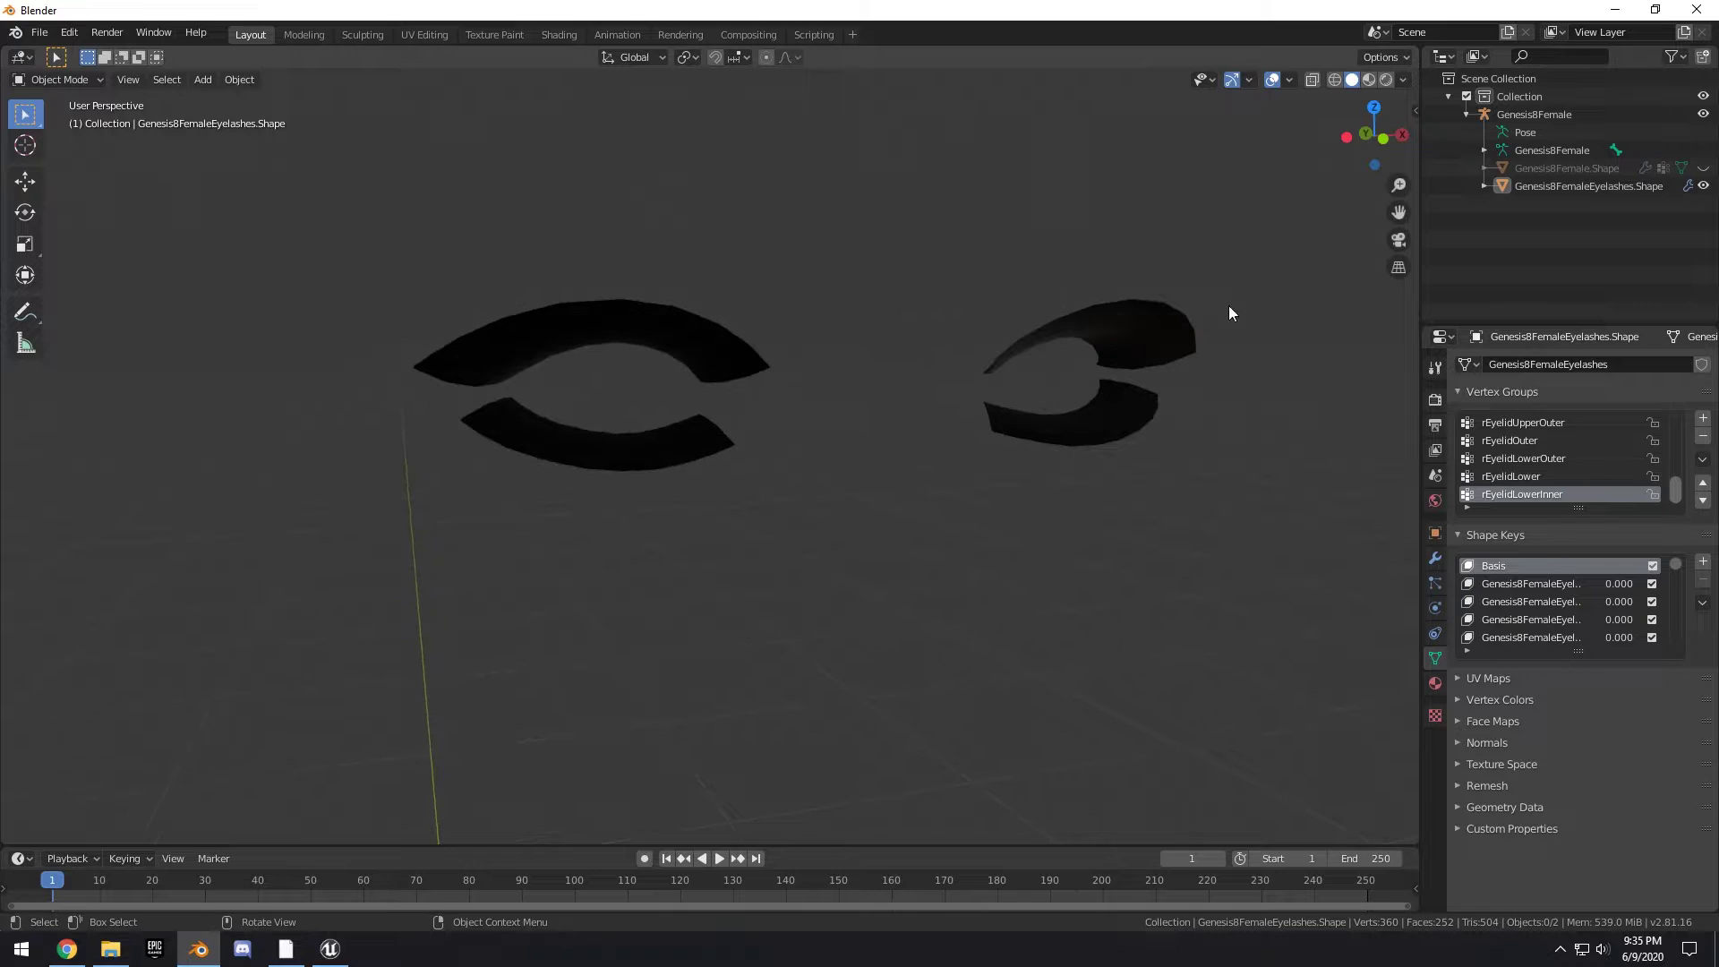
left_click(1702, 167)
left_click(1053, 330)
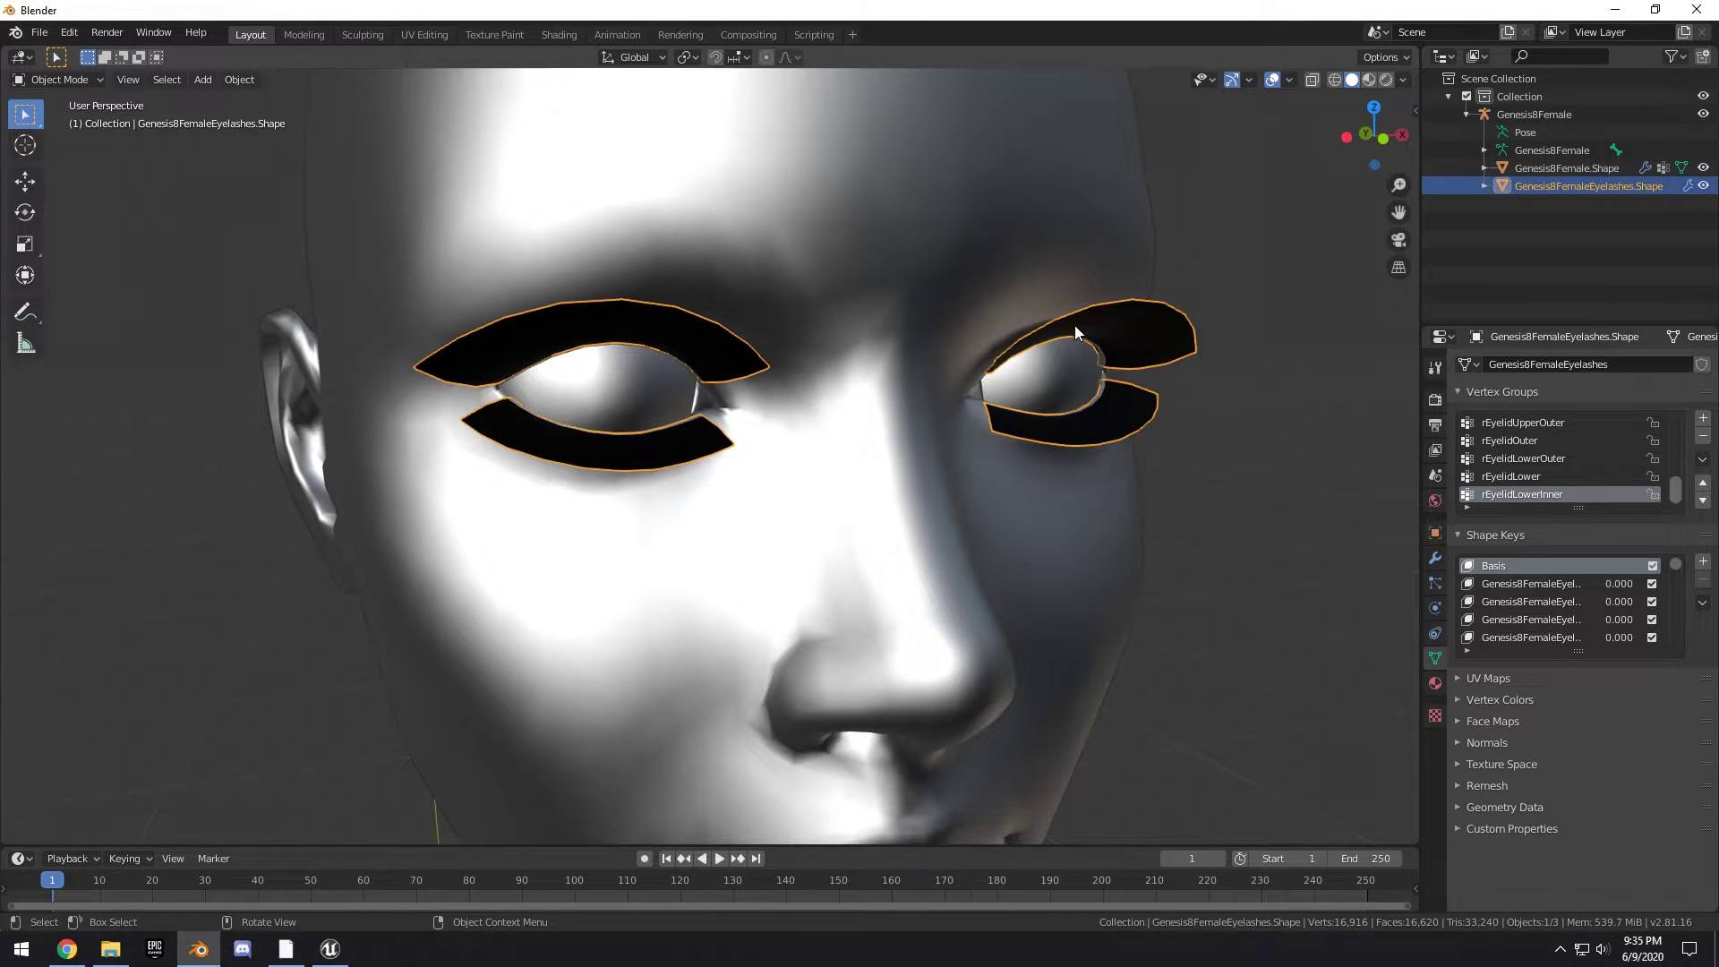
scroll(1083, 328, "down", 5)
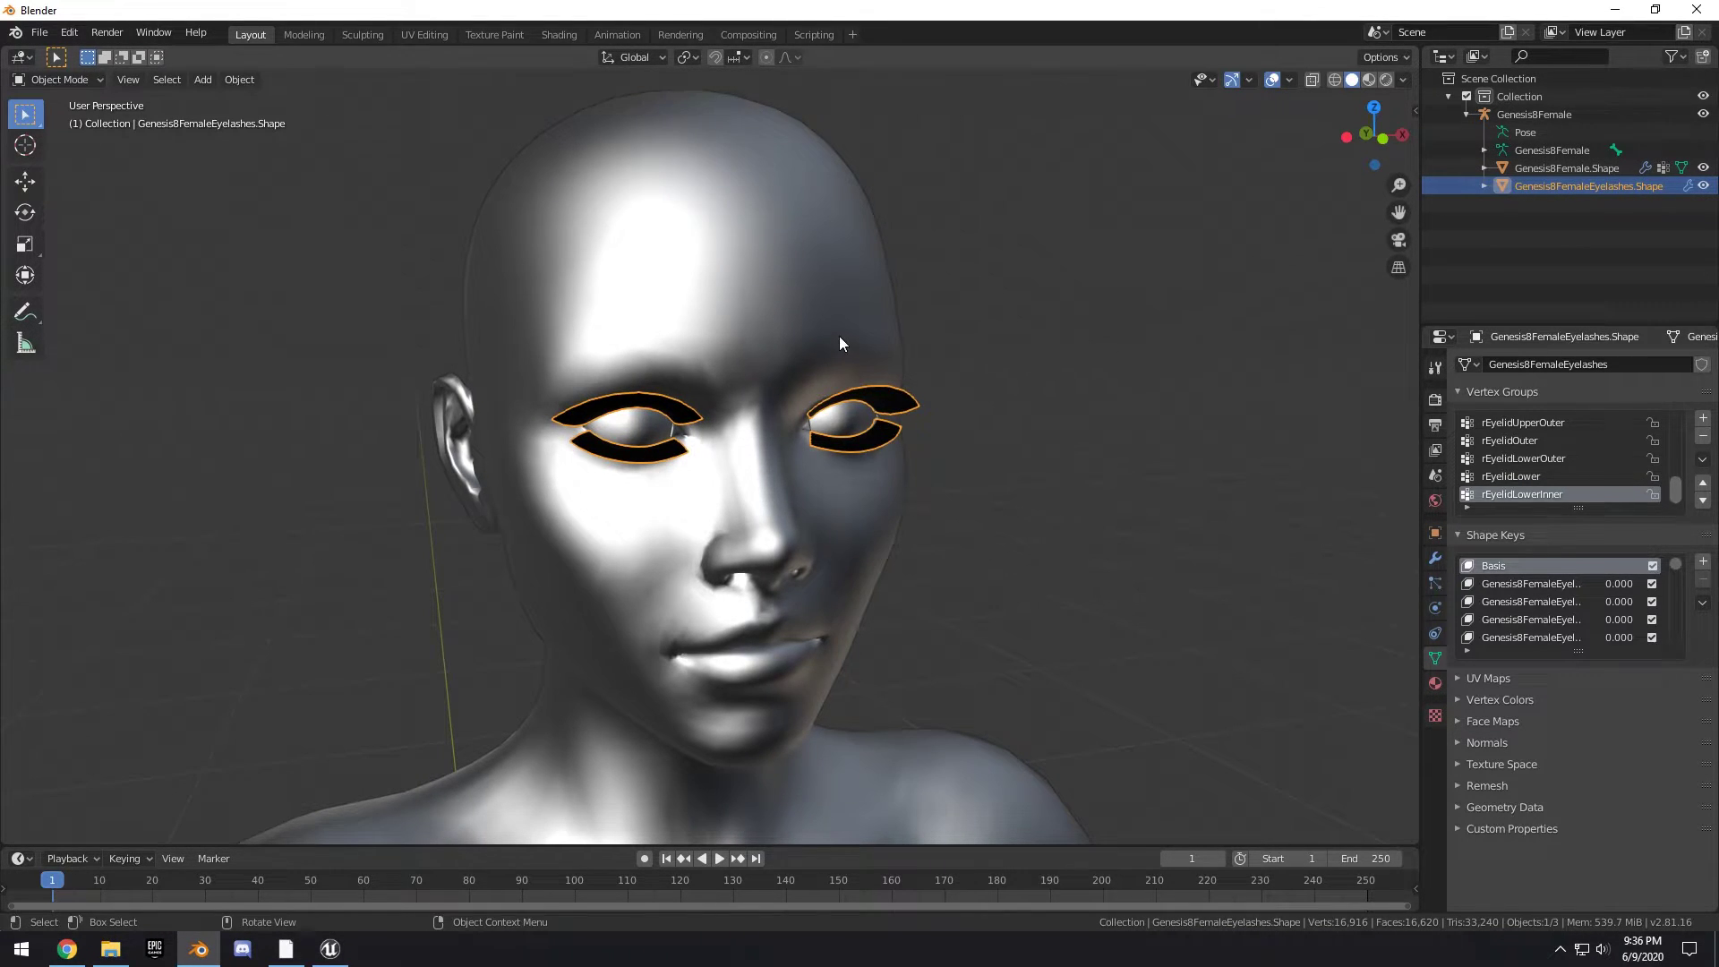
left_click(813, 308, "shift")
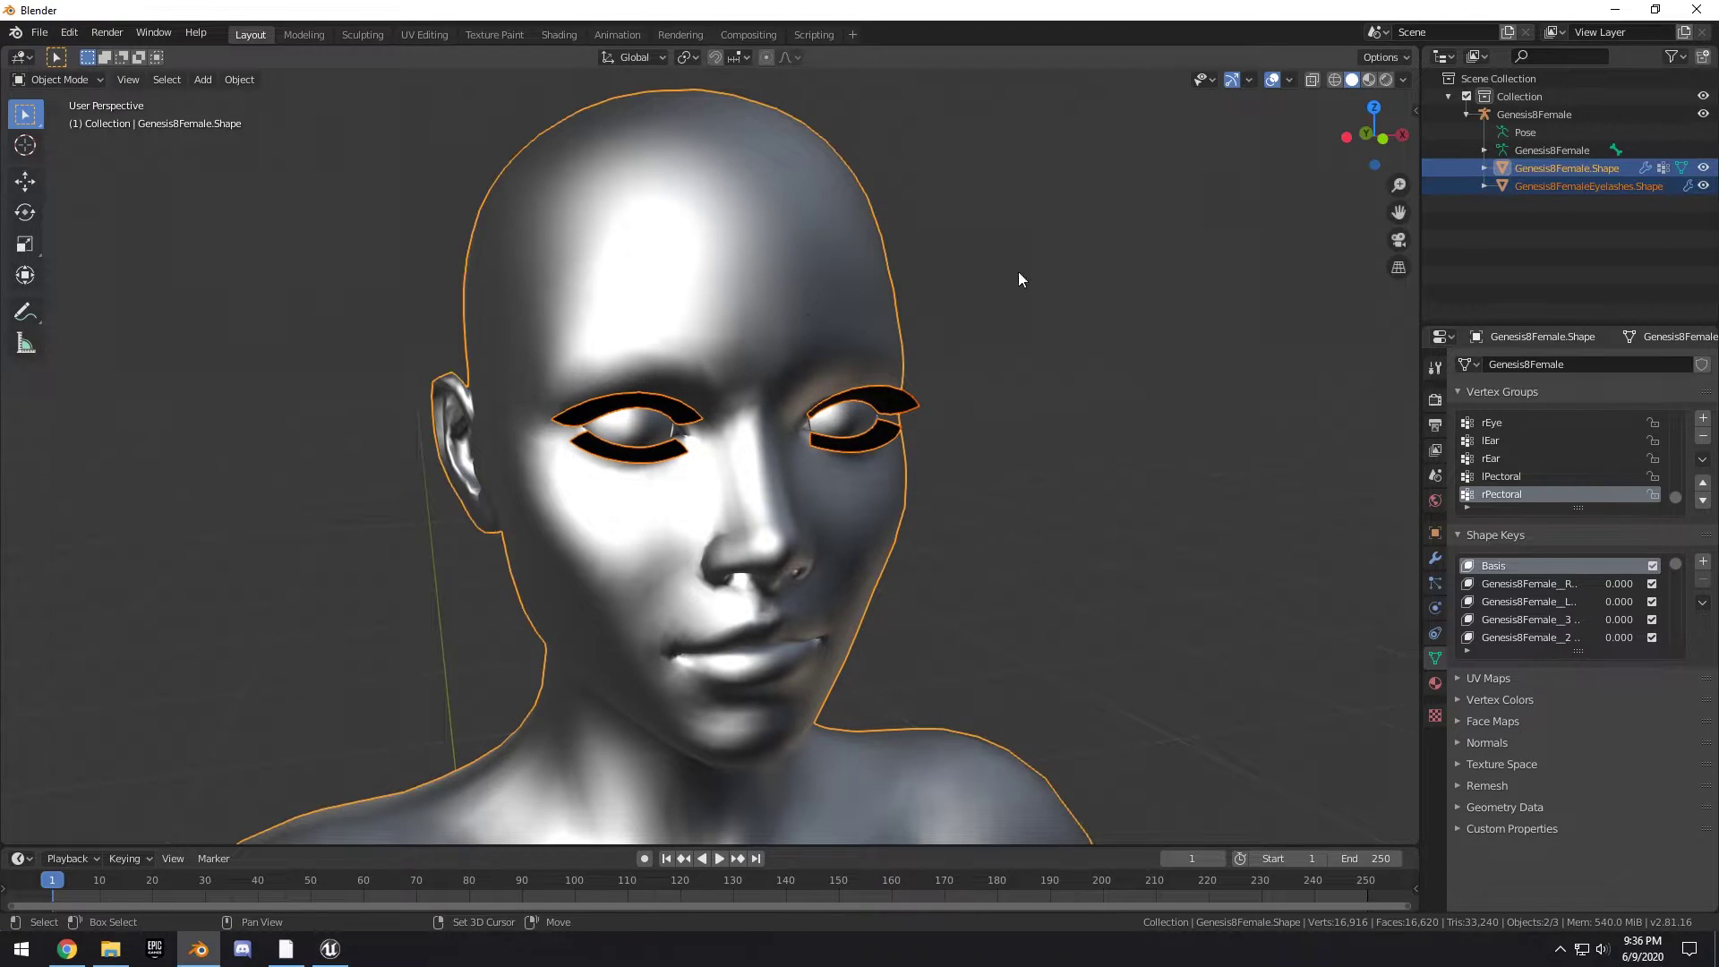
right_click(1076, 283)
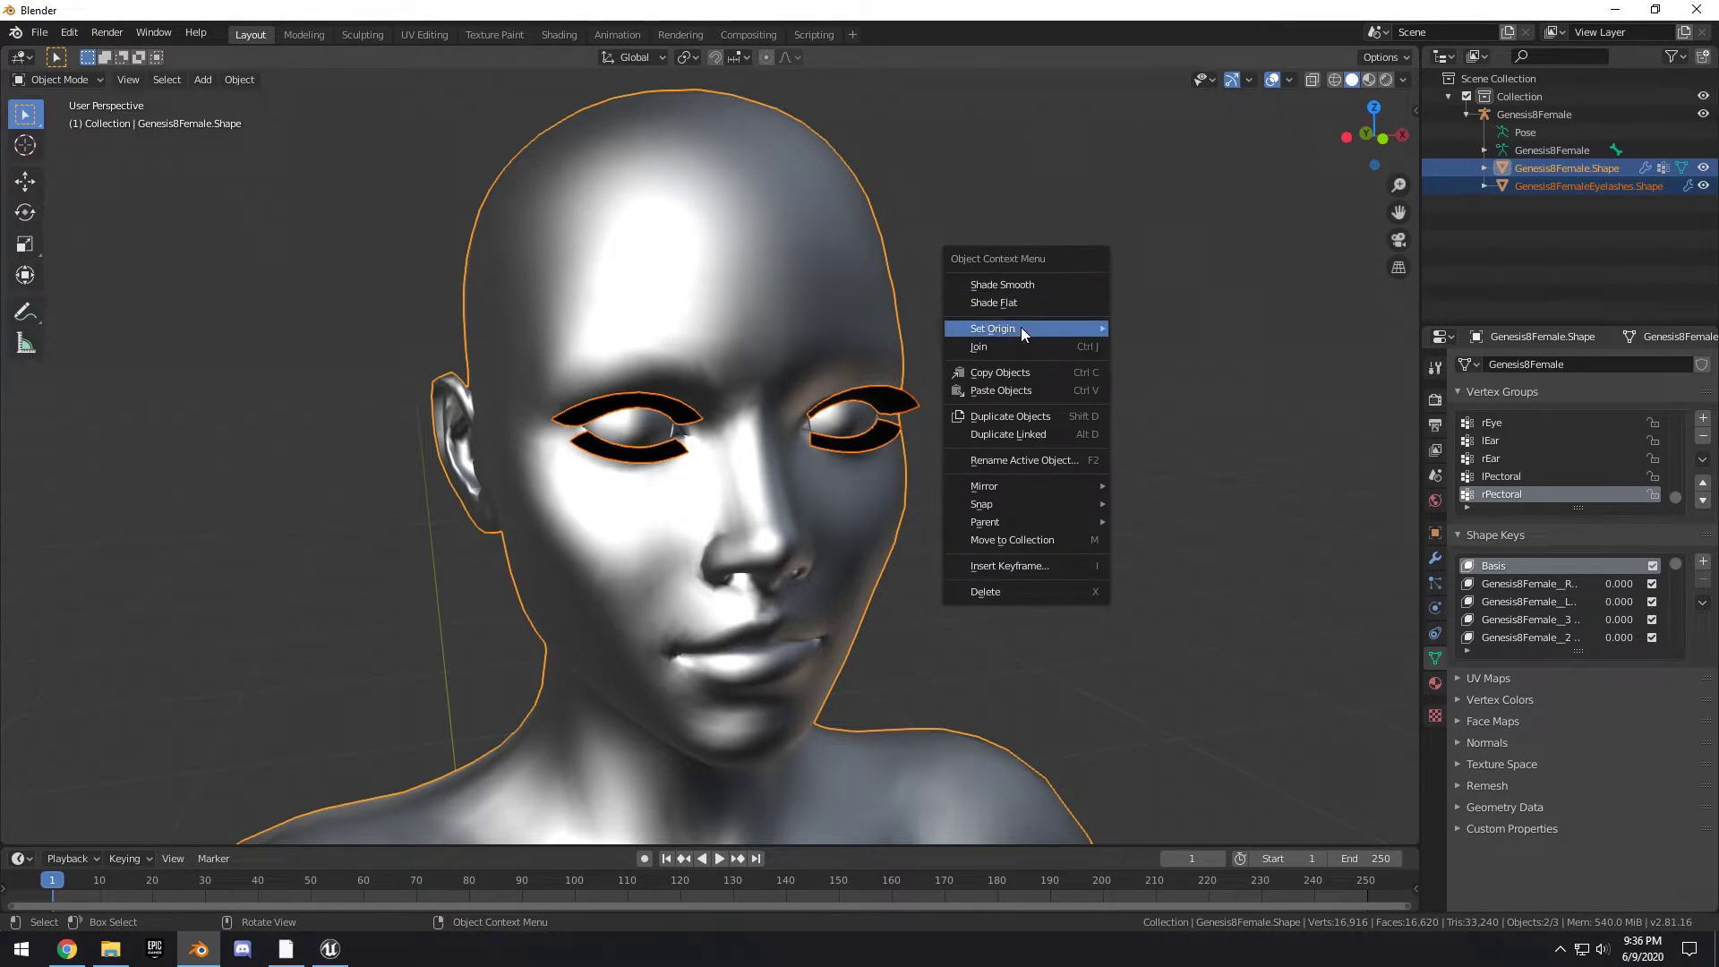
left_click(996, 351)
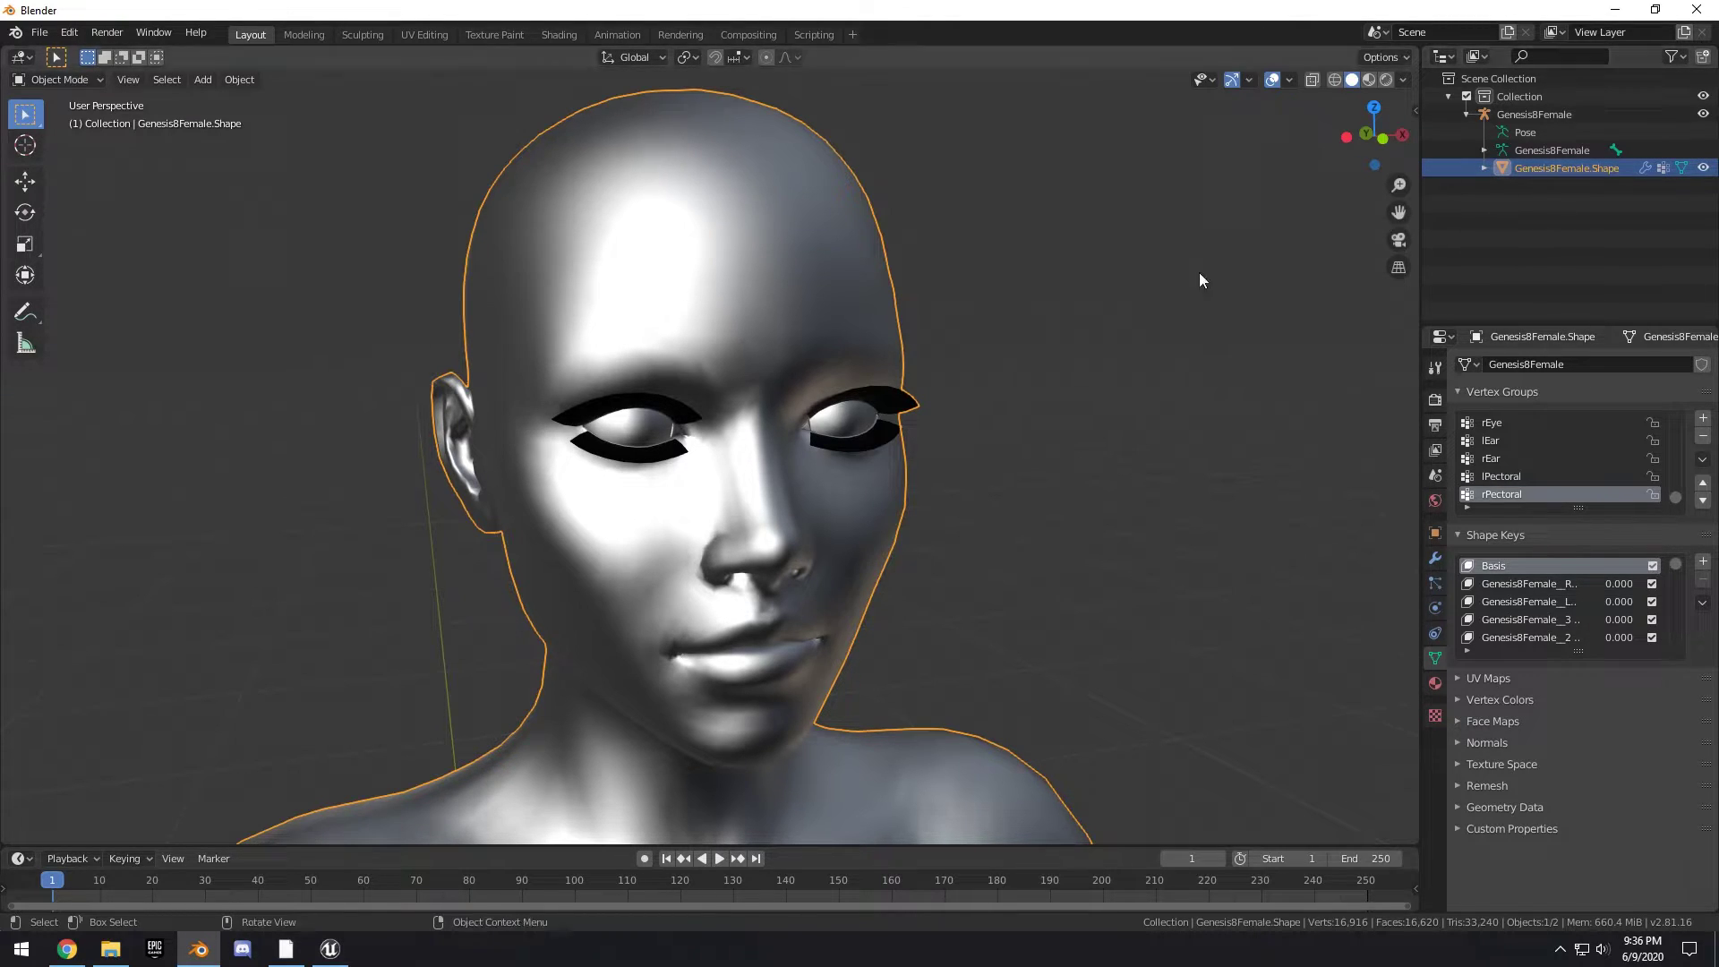
scroll(1046, 265, "down", 2)
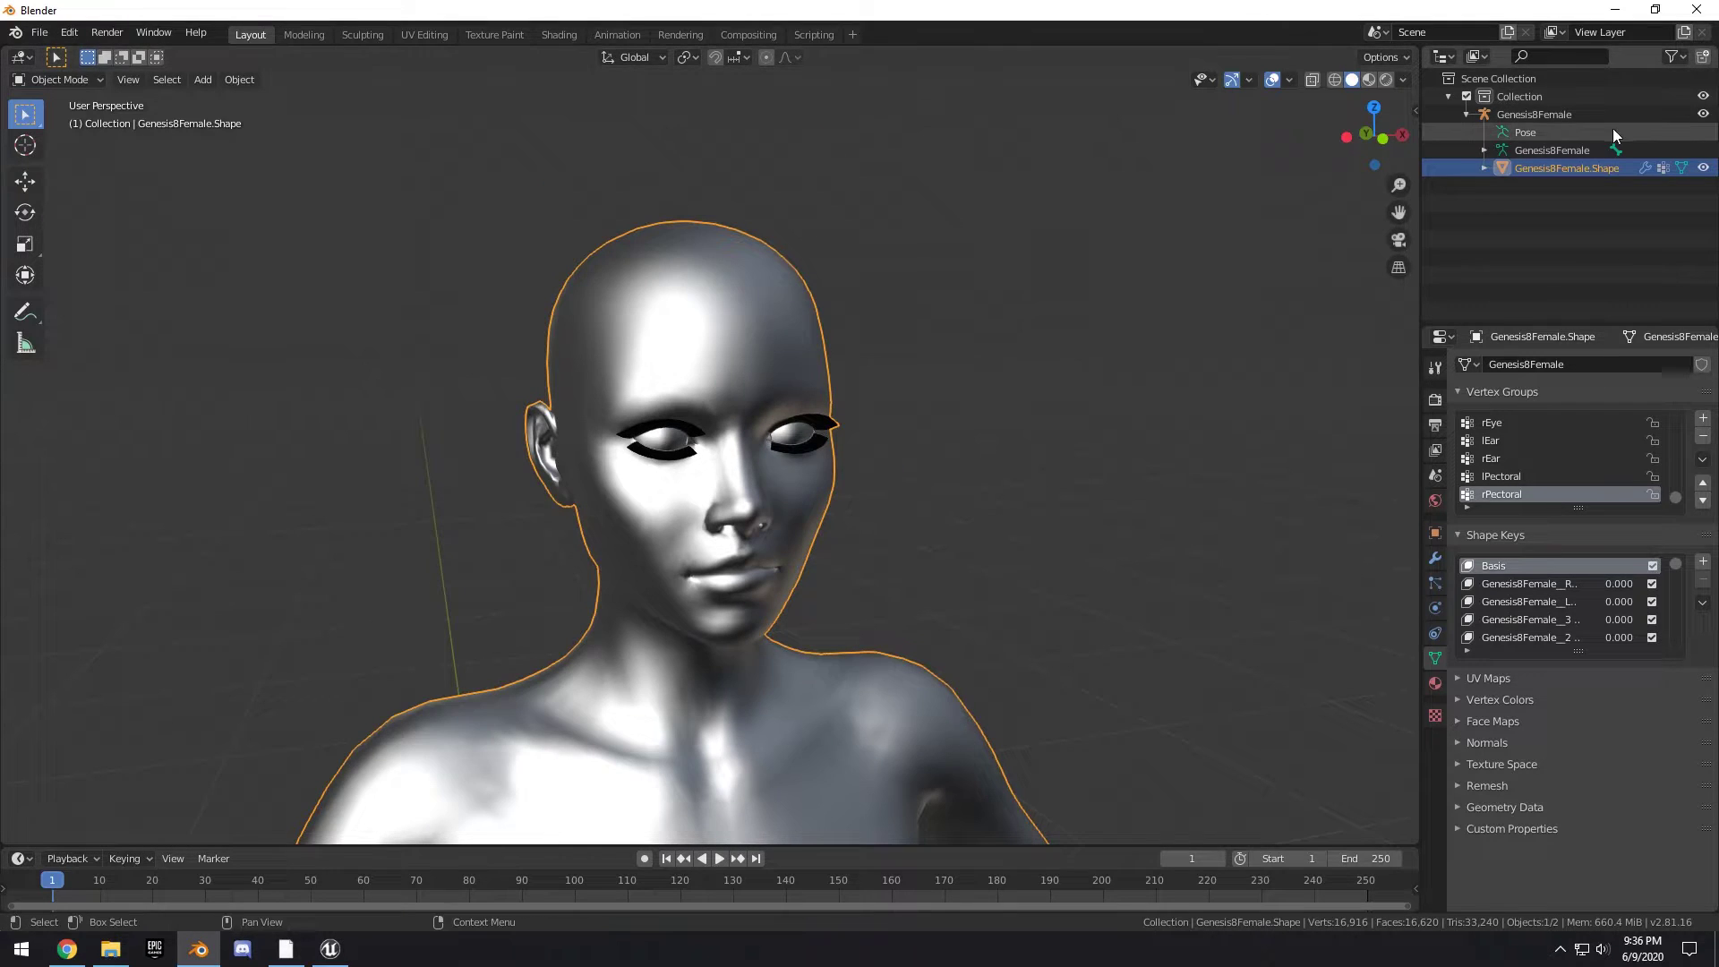
- Show the armature's first bone layer again, return to Object Mode, and select armature plus body mesh
left_click(1539, 131)
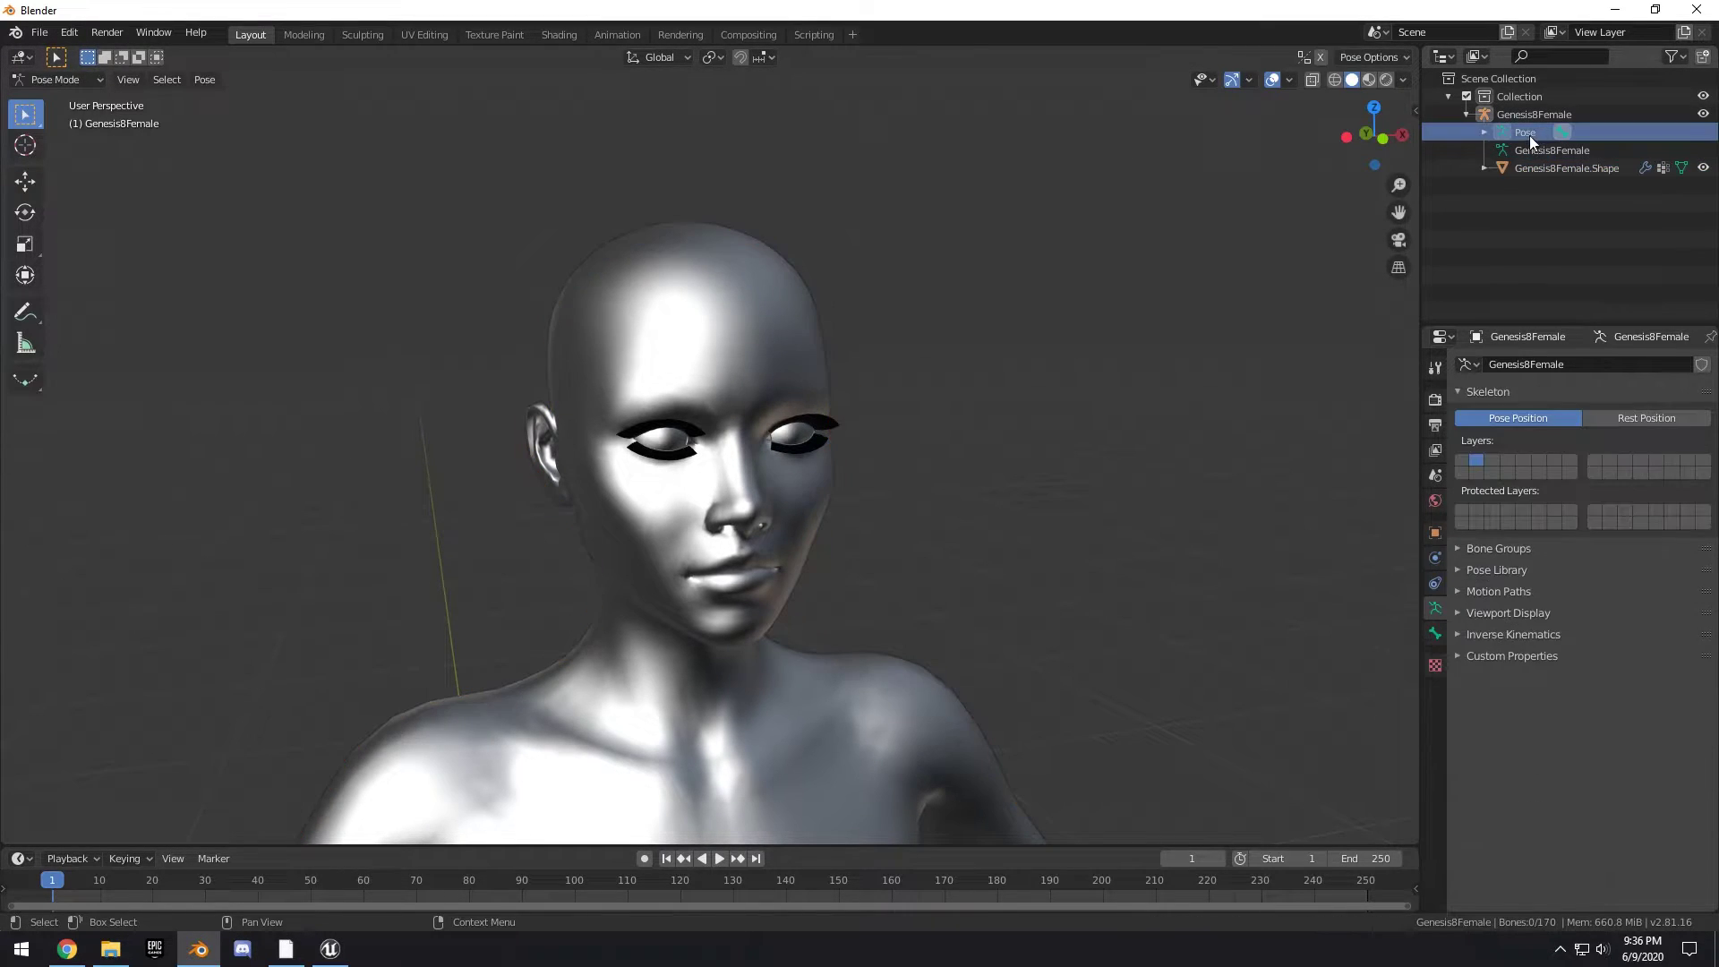
left_click(1463, 462)
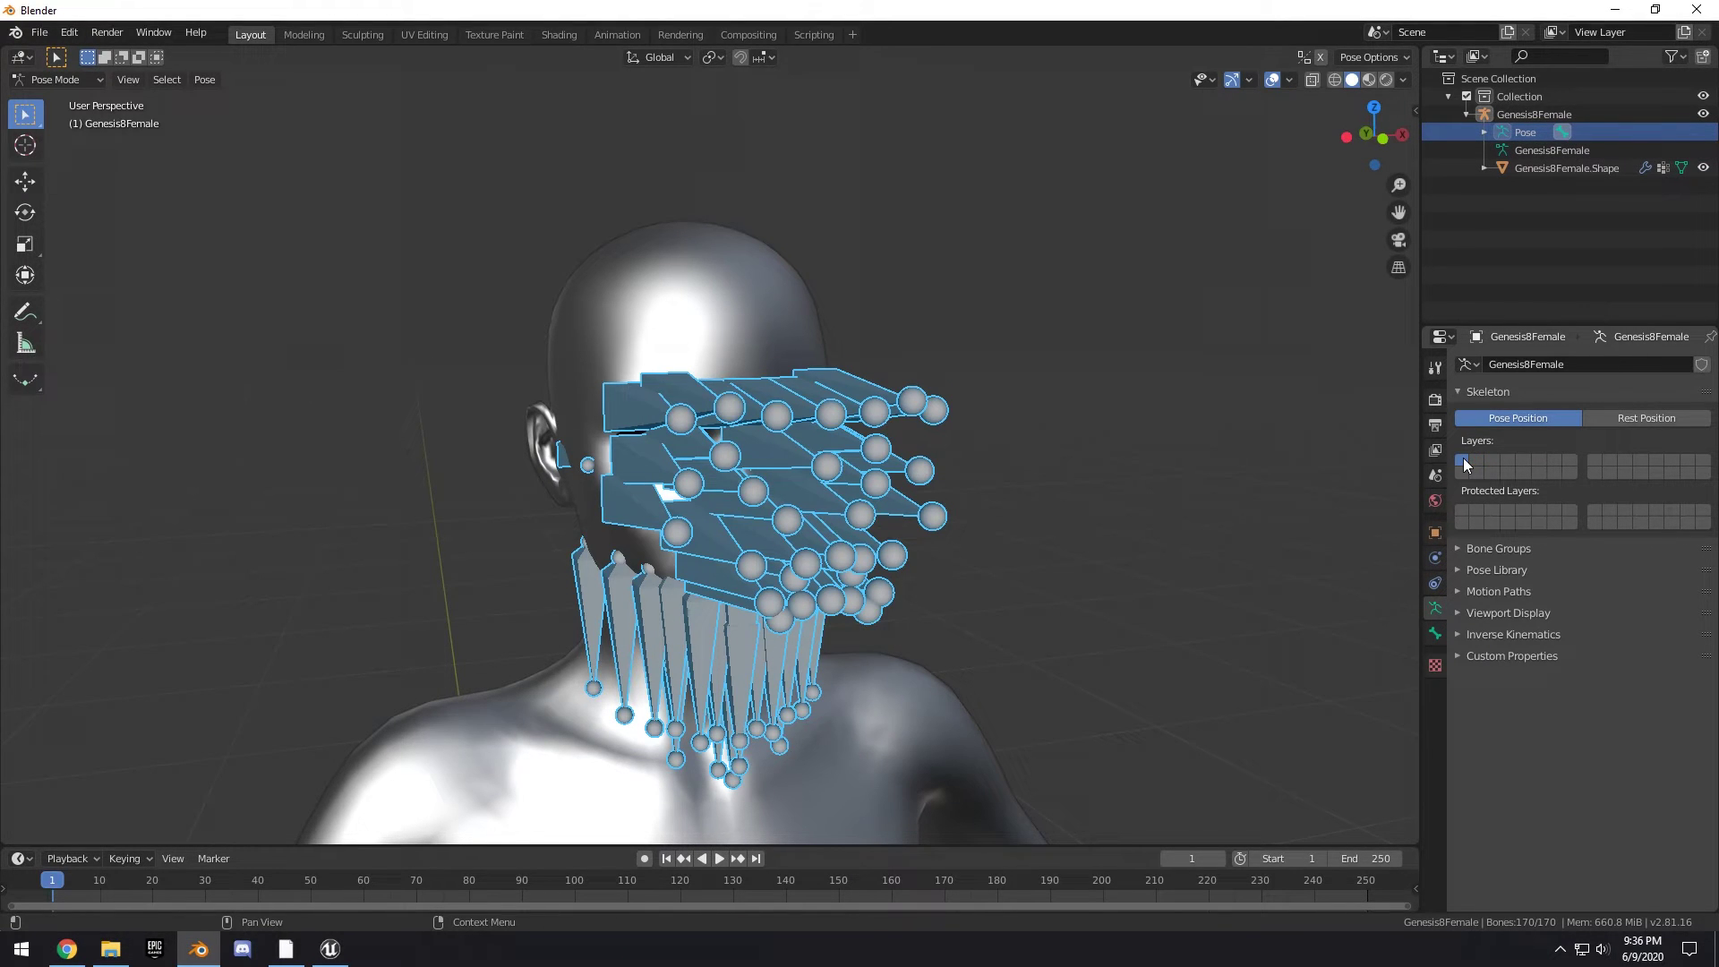
left_click(63, 79)
left_click(66, 100)
left_click(774, 396)
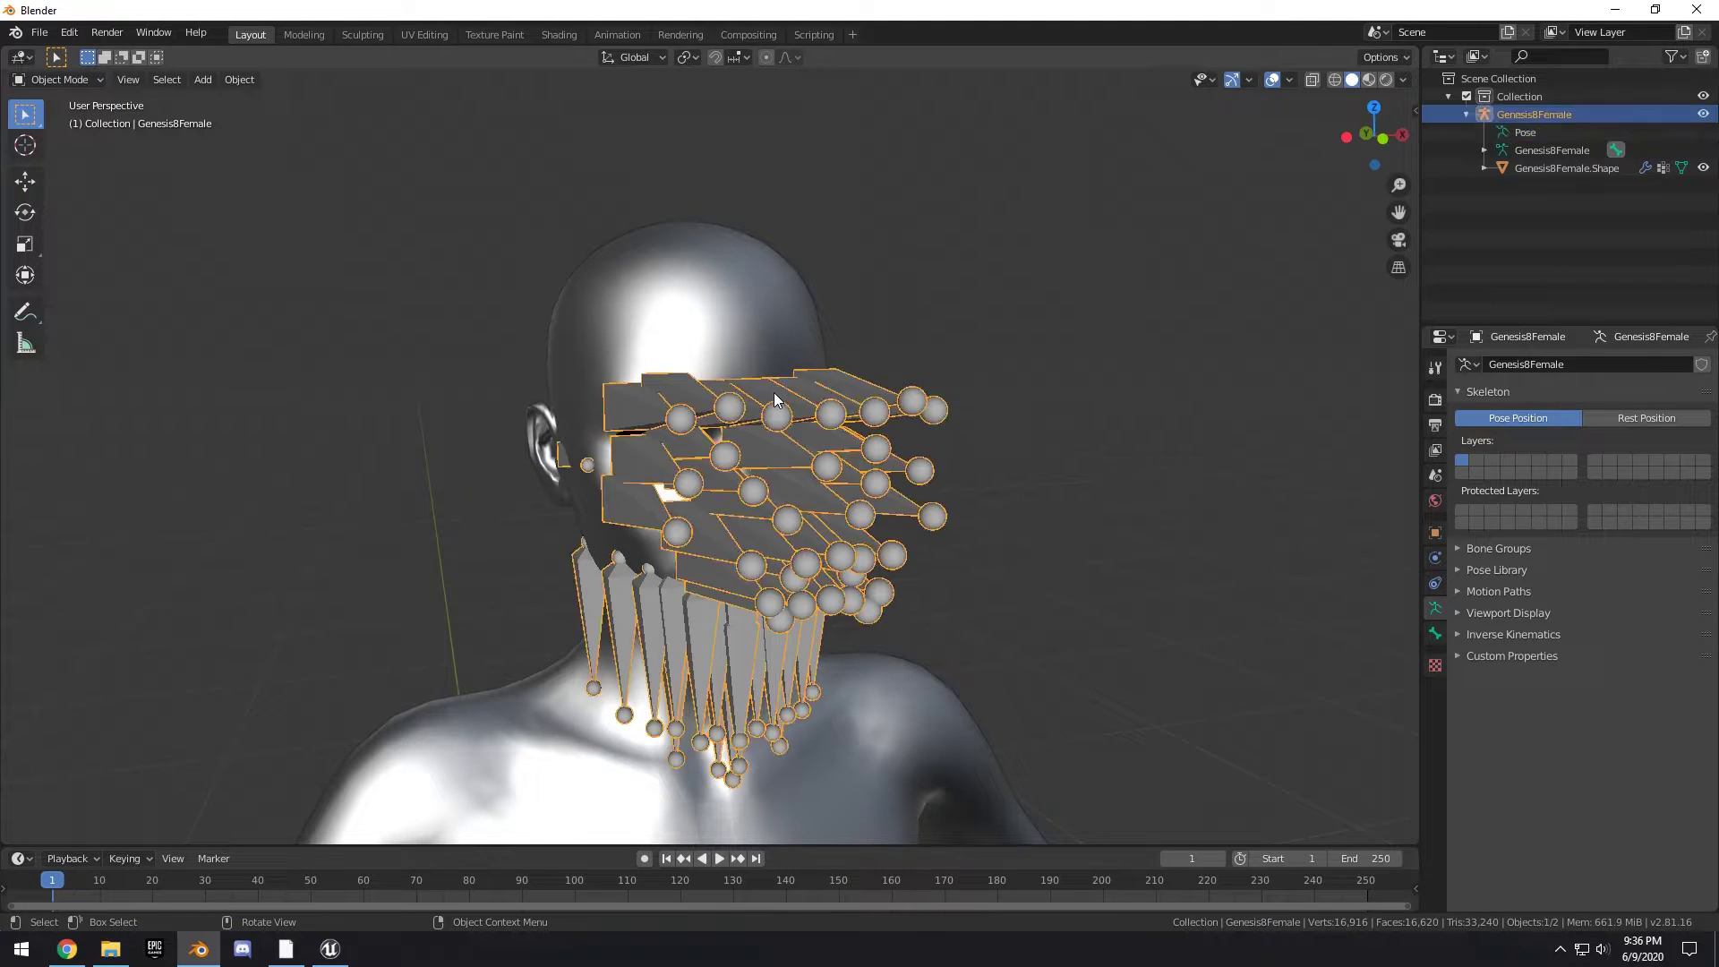
left_click(743, 275, "shift")
scroll(834, 294, "down", 6)
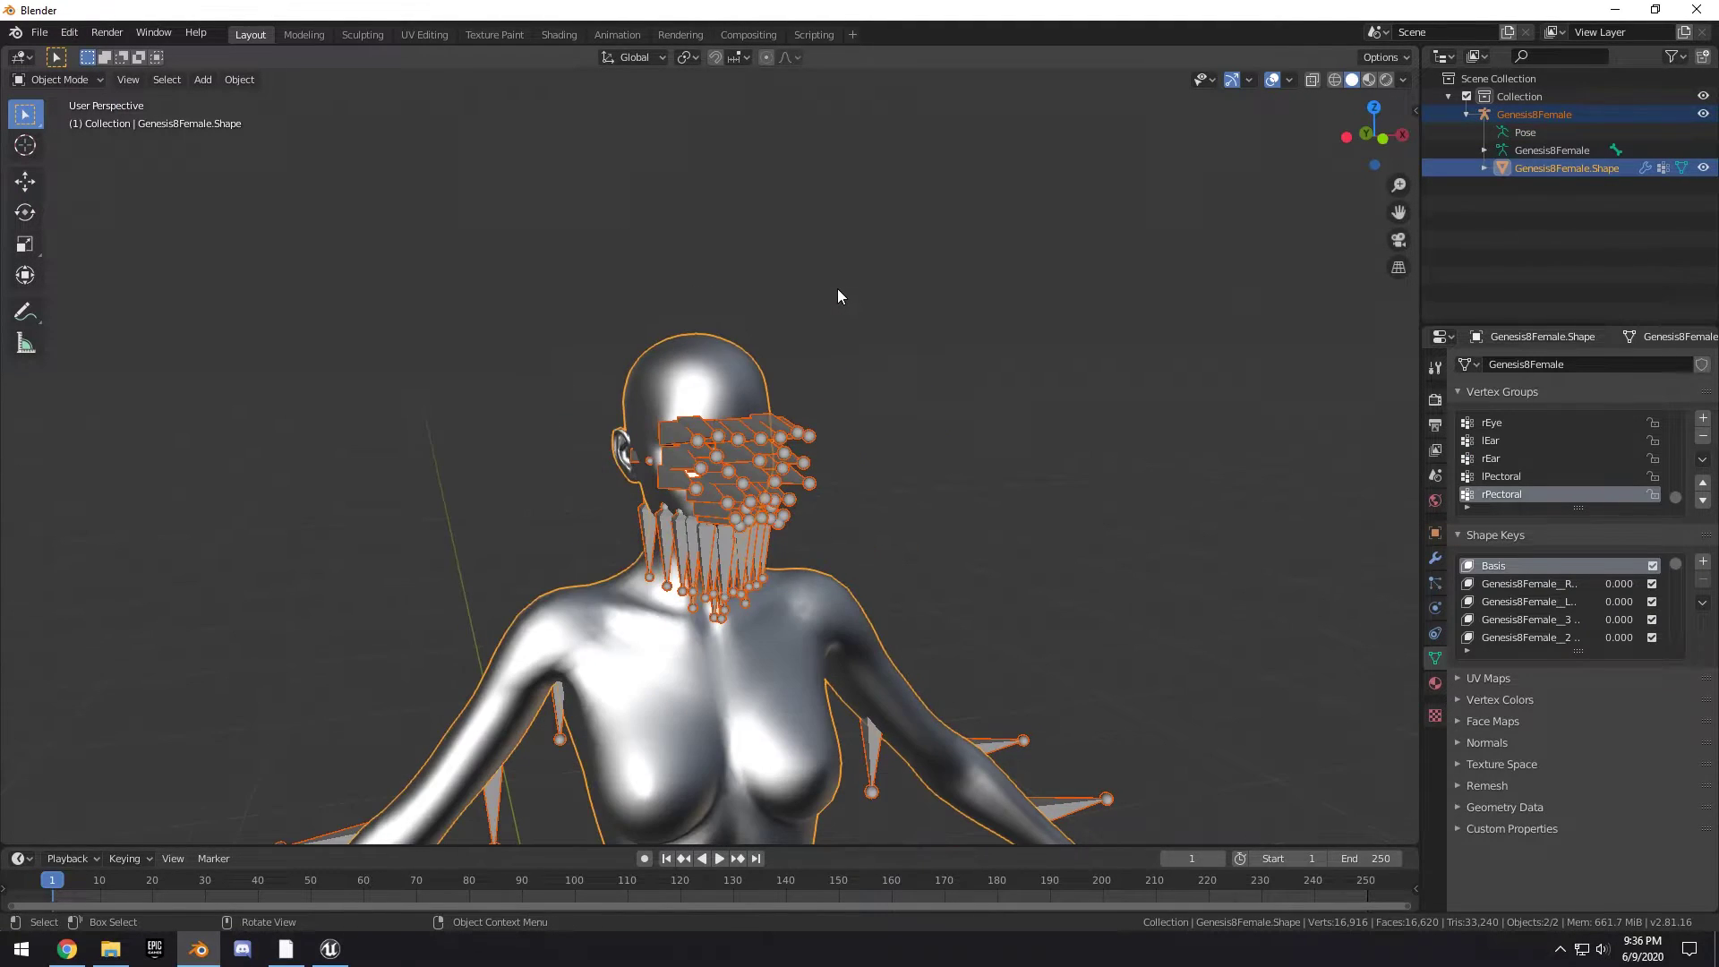
- Set up an FBX export to the Desktop named FinalCharacter.fbx
left_click(39, 32)
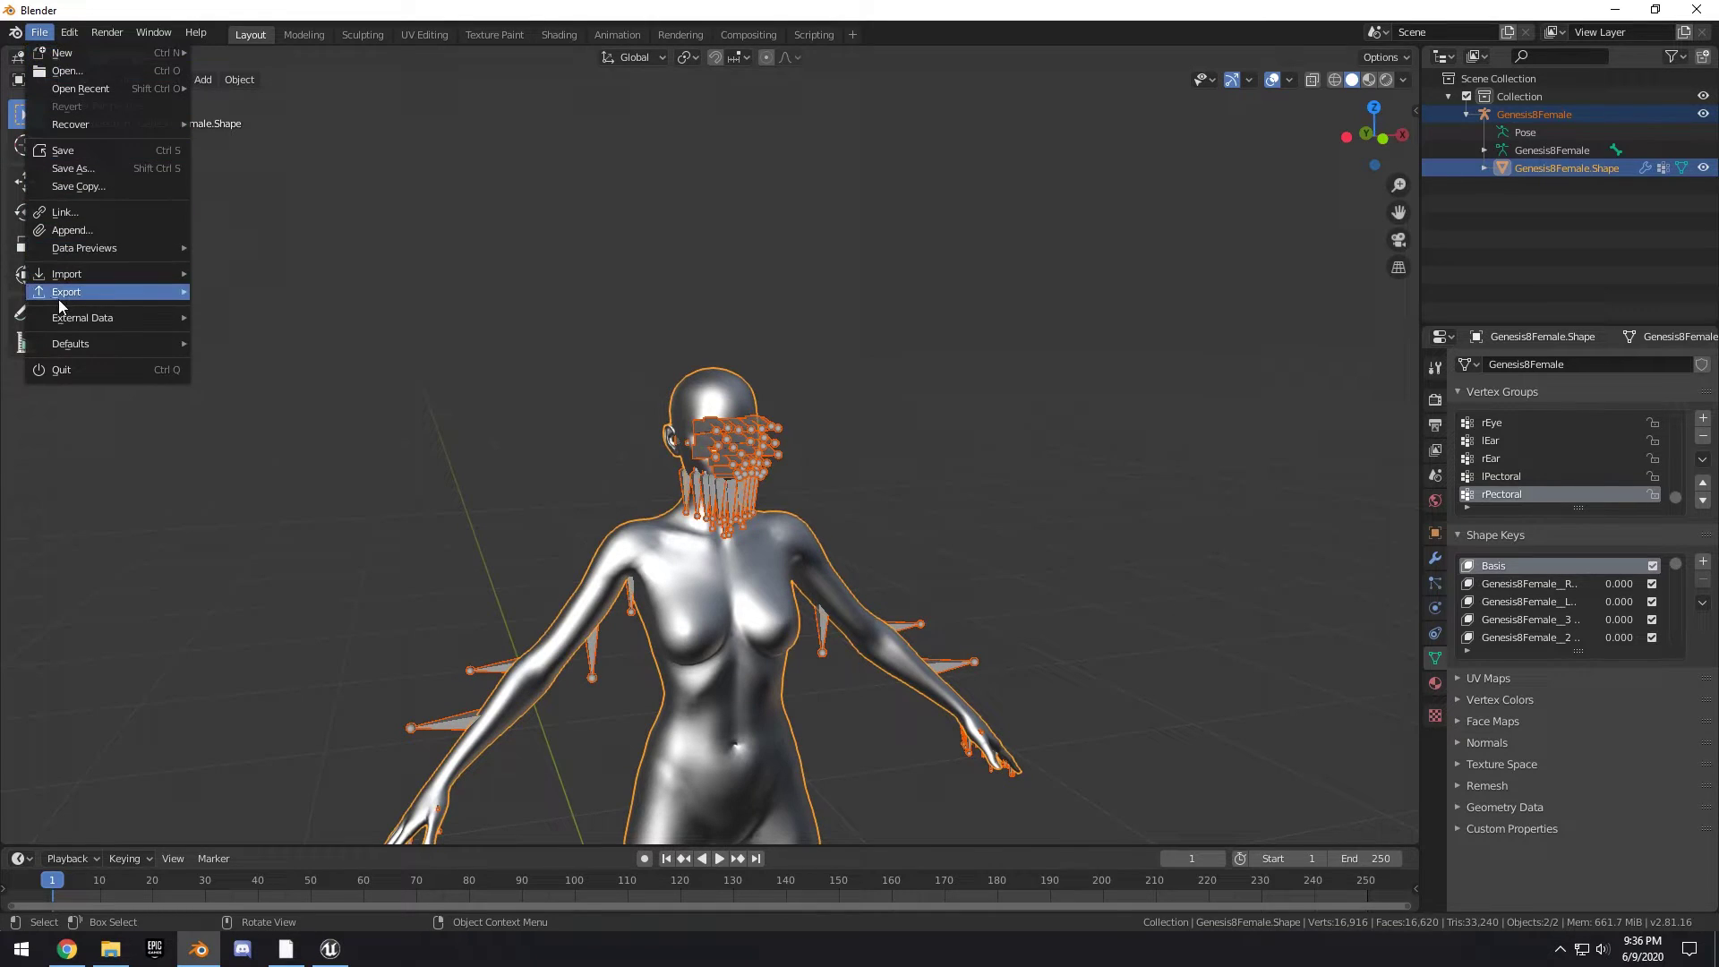
mouse_move(90, 291)
left_click(256, 380)
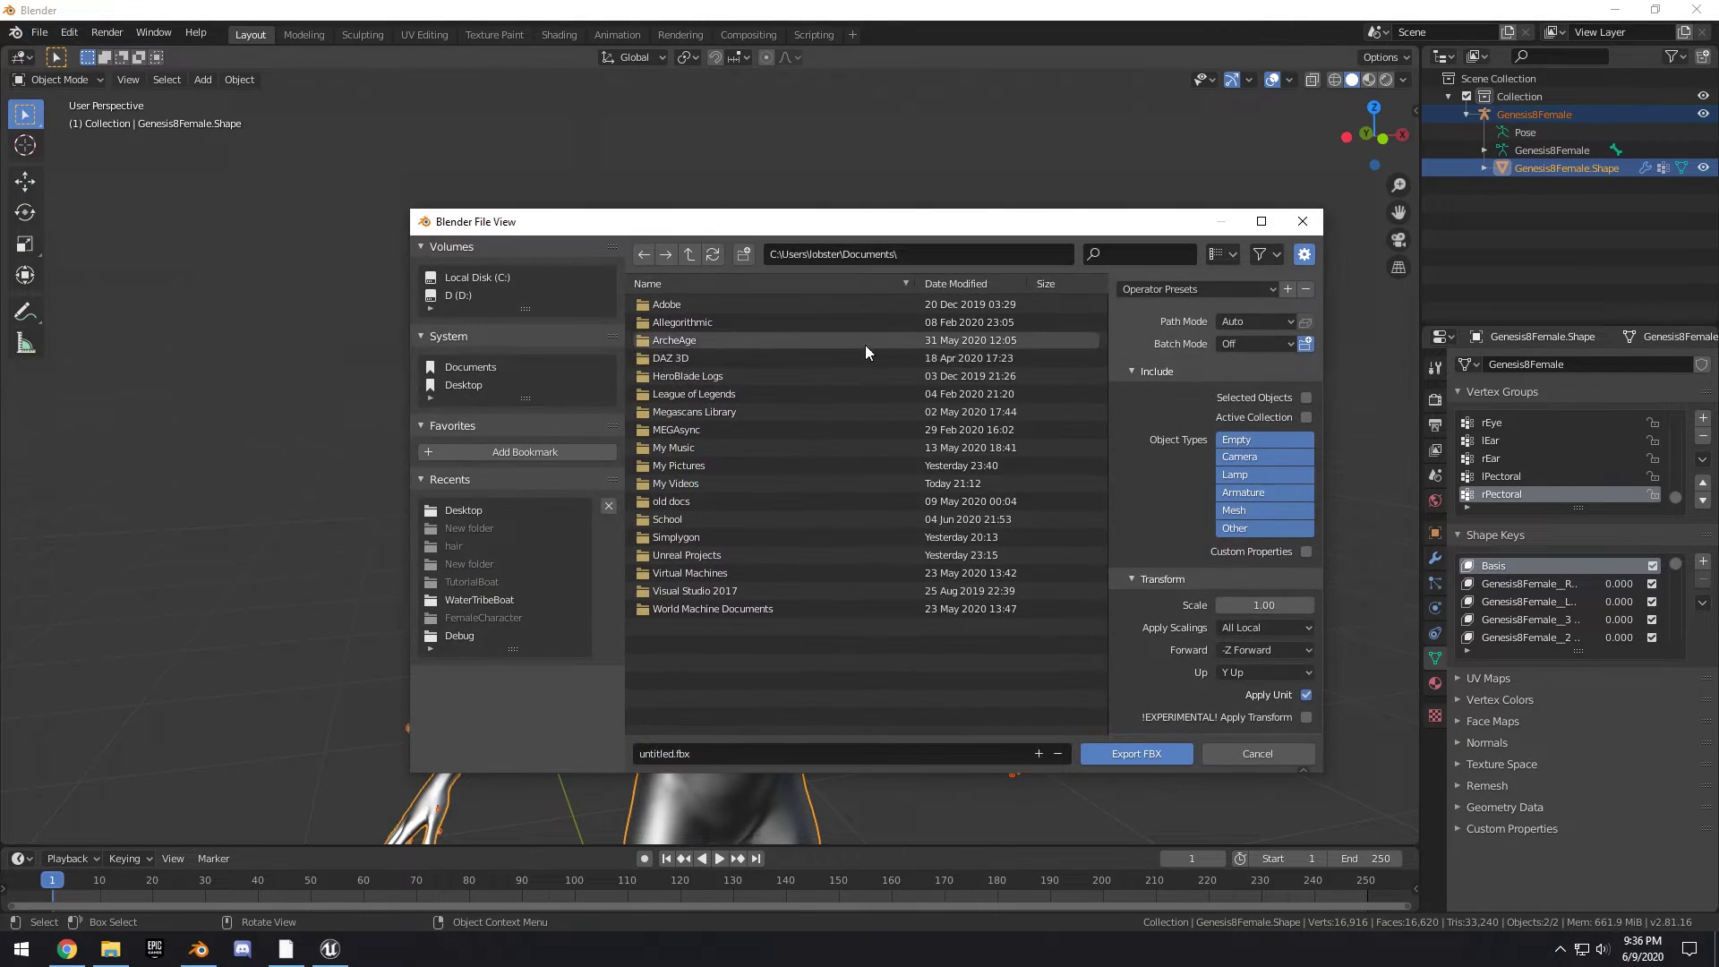
left_click(483, 388)
left_click(734, 754)
type("FinalCharacter")
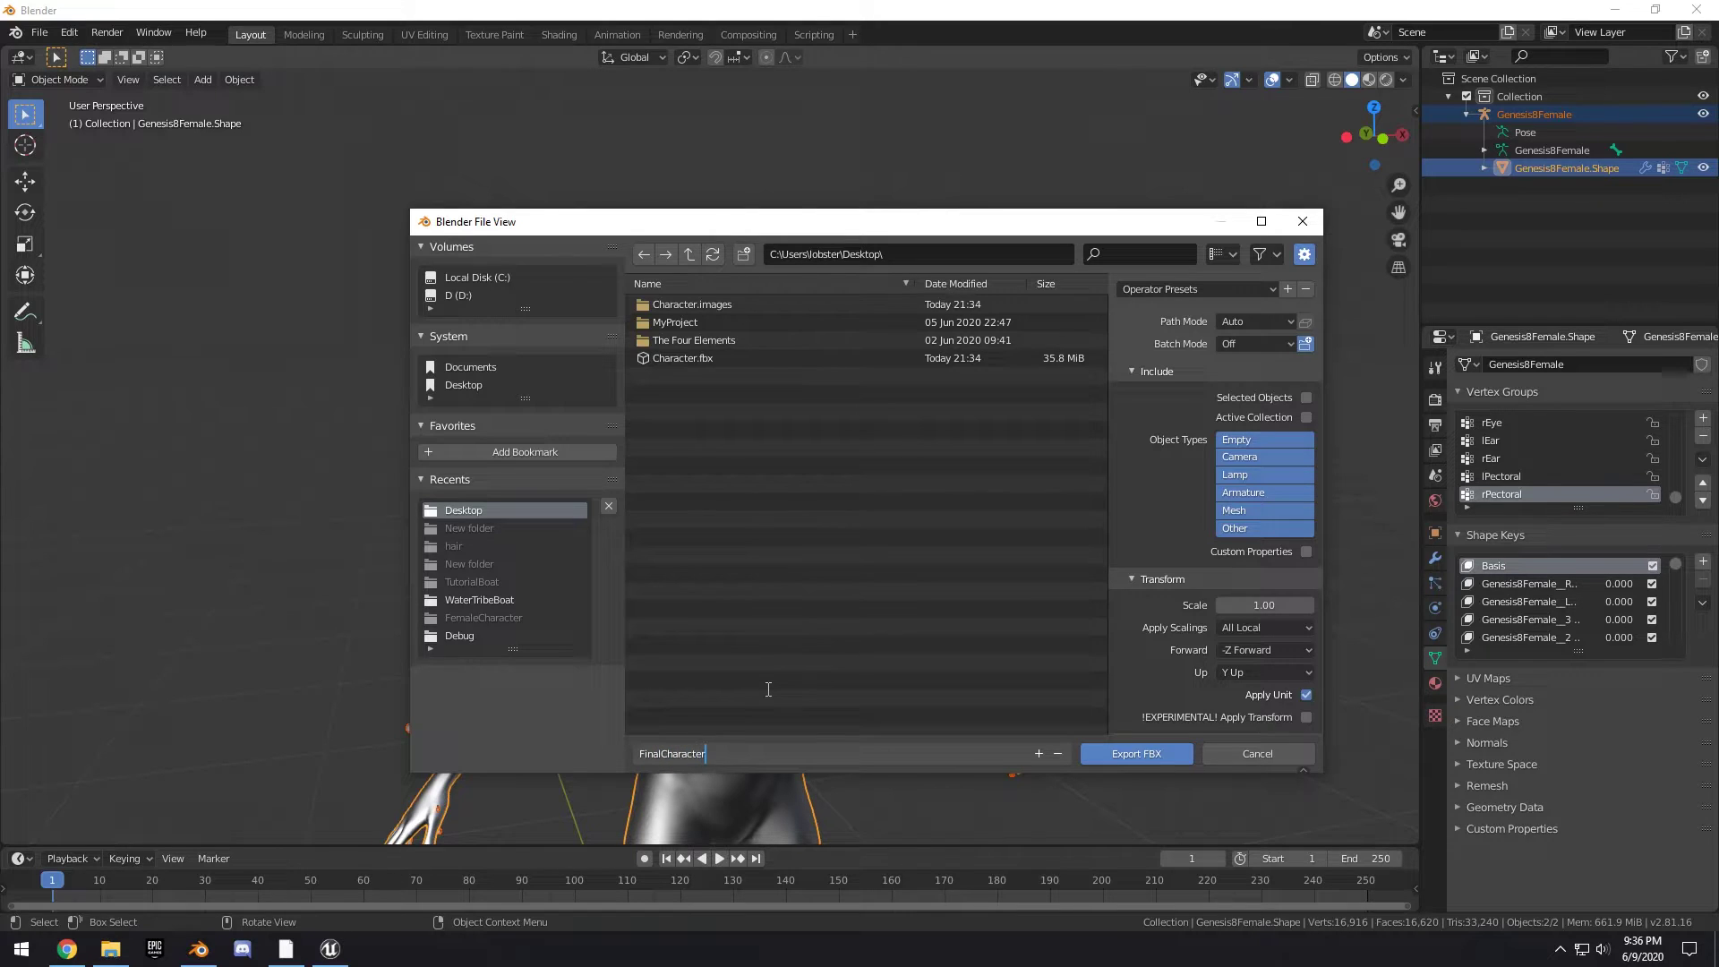
key("Return")
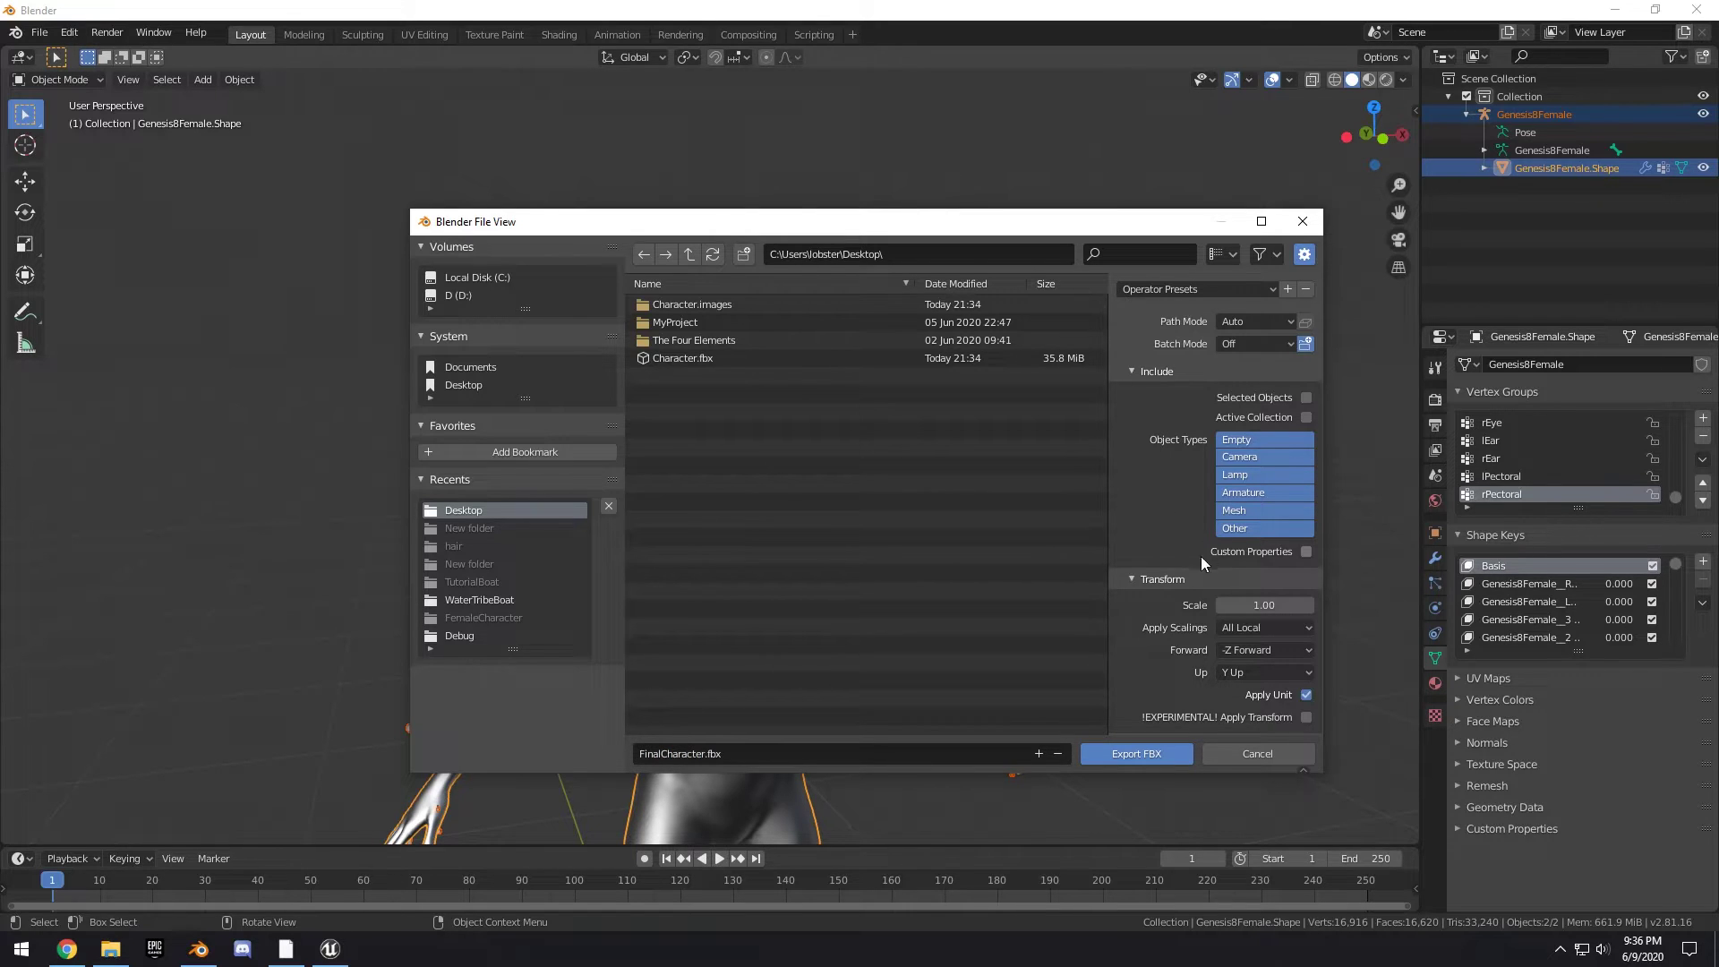
- Limit the export to Selected Objects, export the FBX, and minimize Blender
scroll(1189, 526, "down", 2)
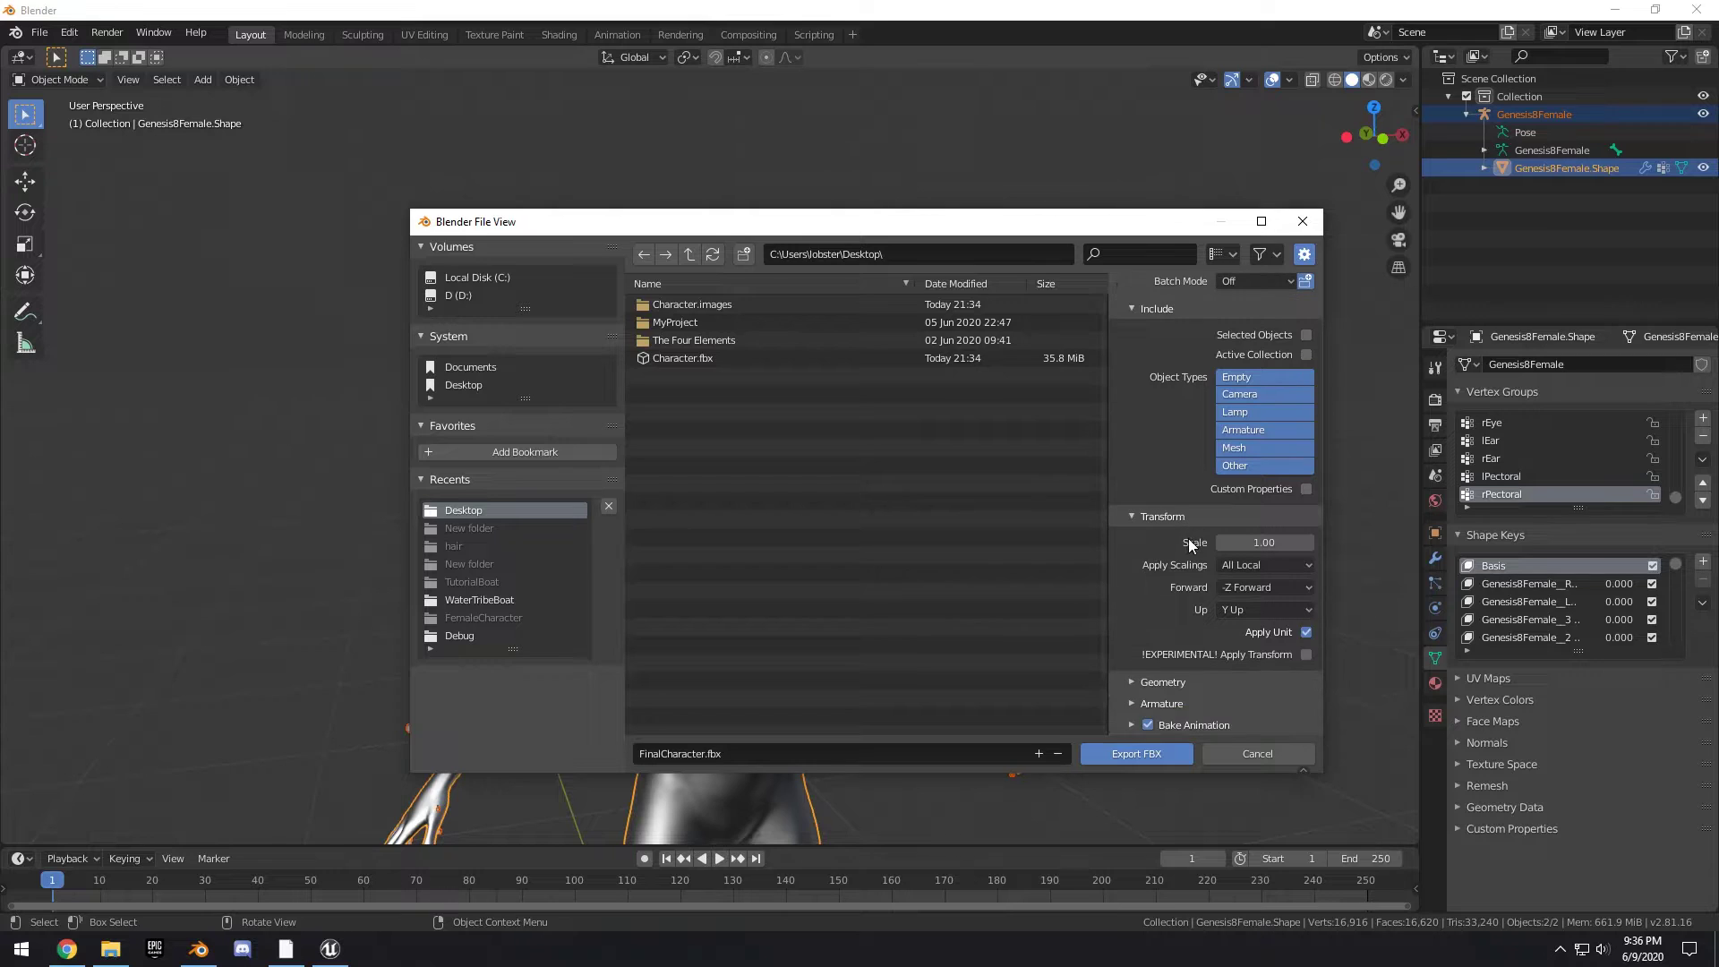
left_click(1130, 706)
scroll(1168, 681, "down", 3)
scroll(1168, 688, "down", 1)
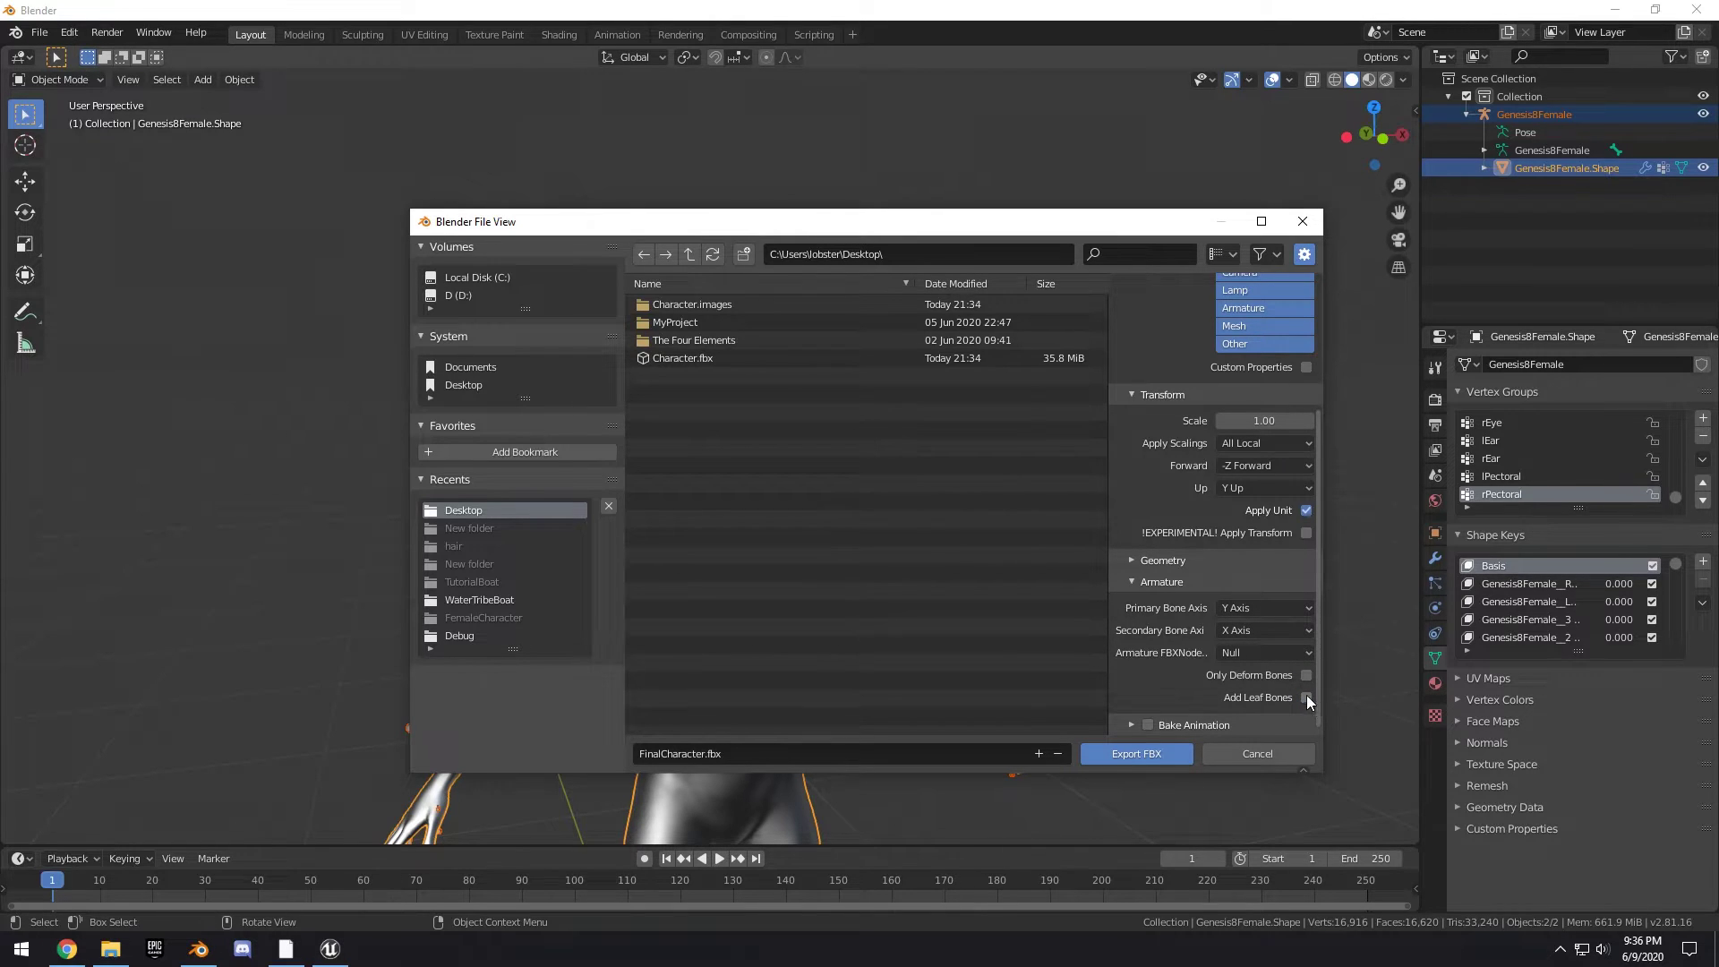
left_click(1136, 563)
scroll(1253, 596, "up", 2)
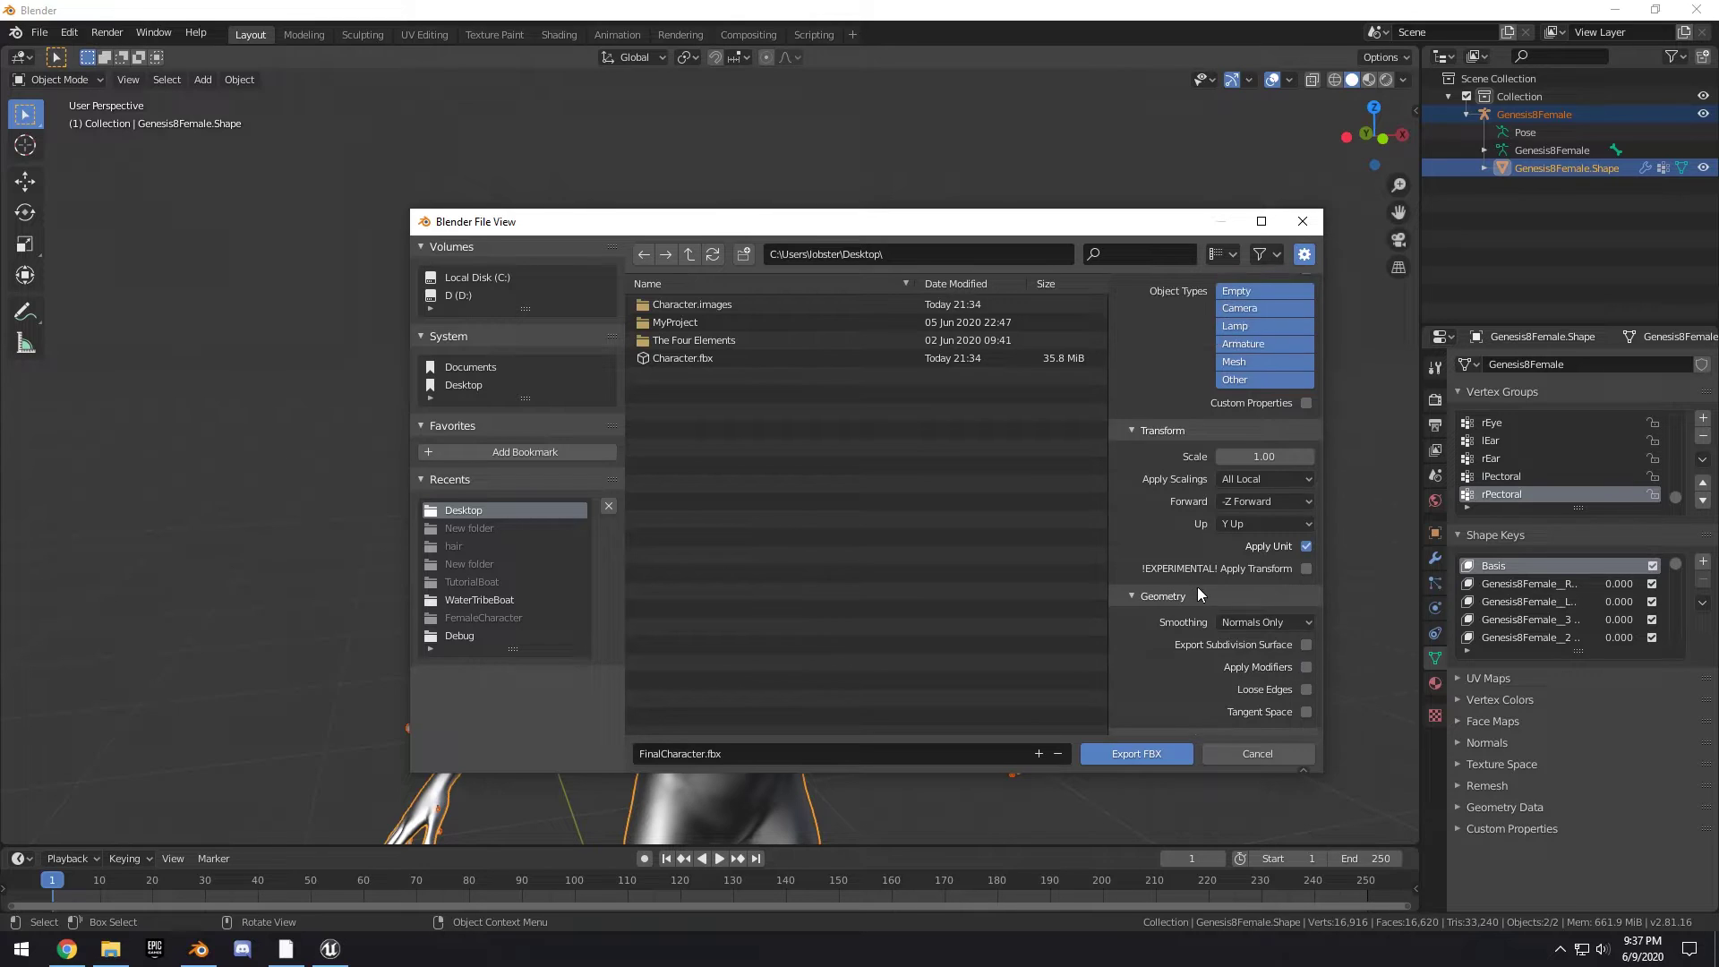
scroll(1196, 588, "up", 4)
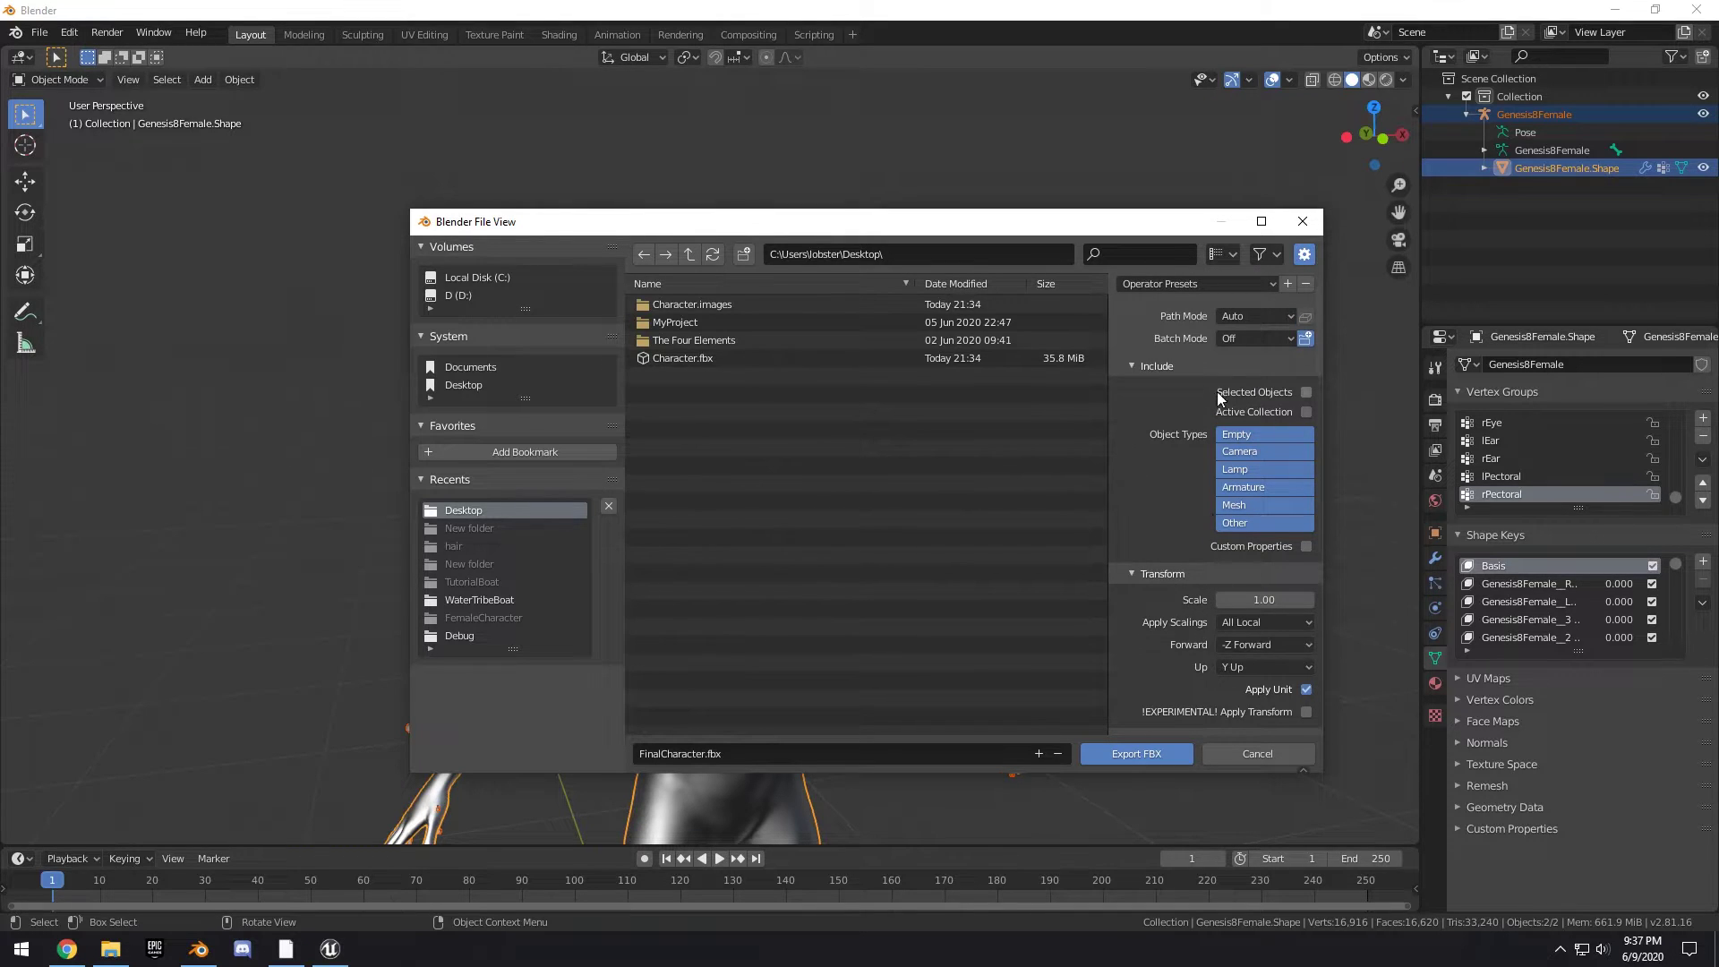
left_click(1304, 391)
left_click(1133, 751)
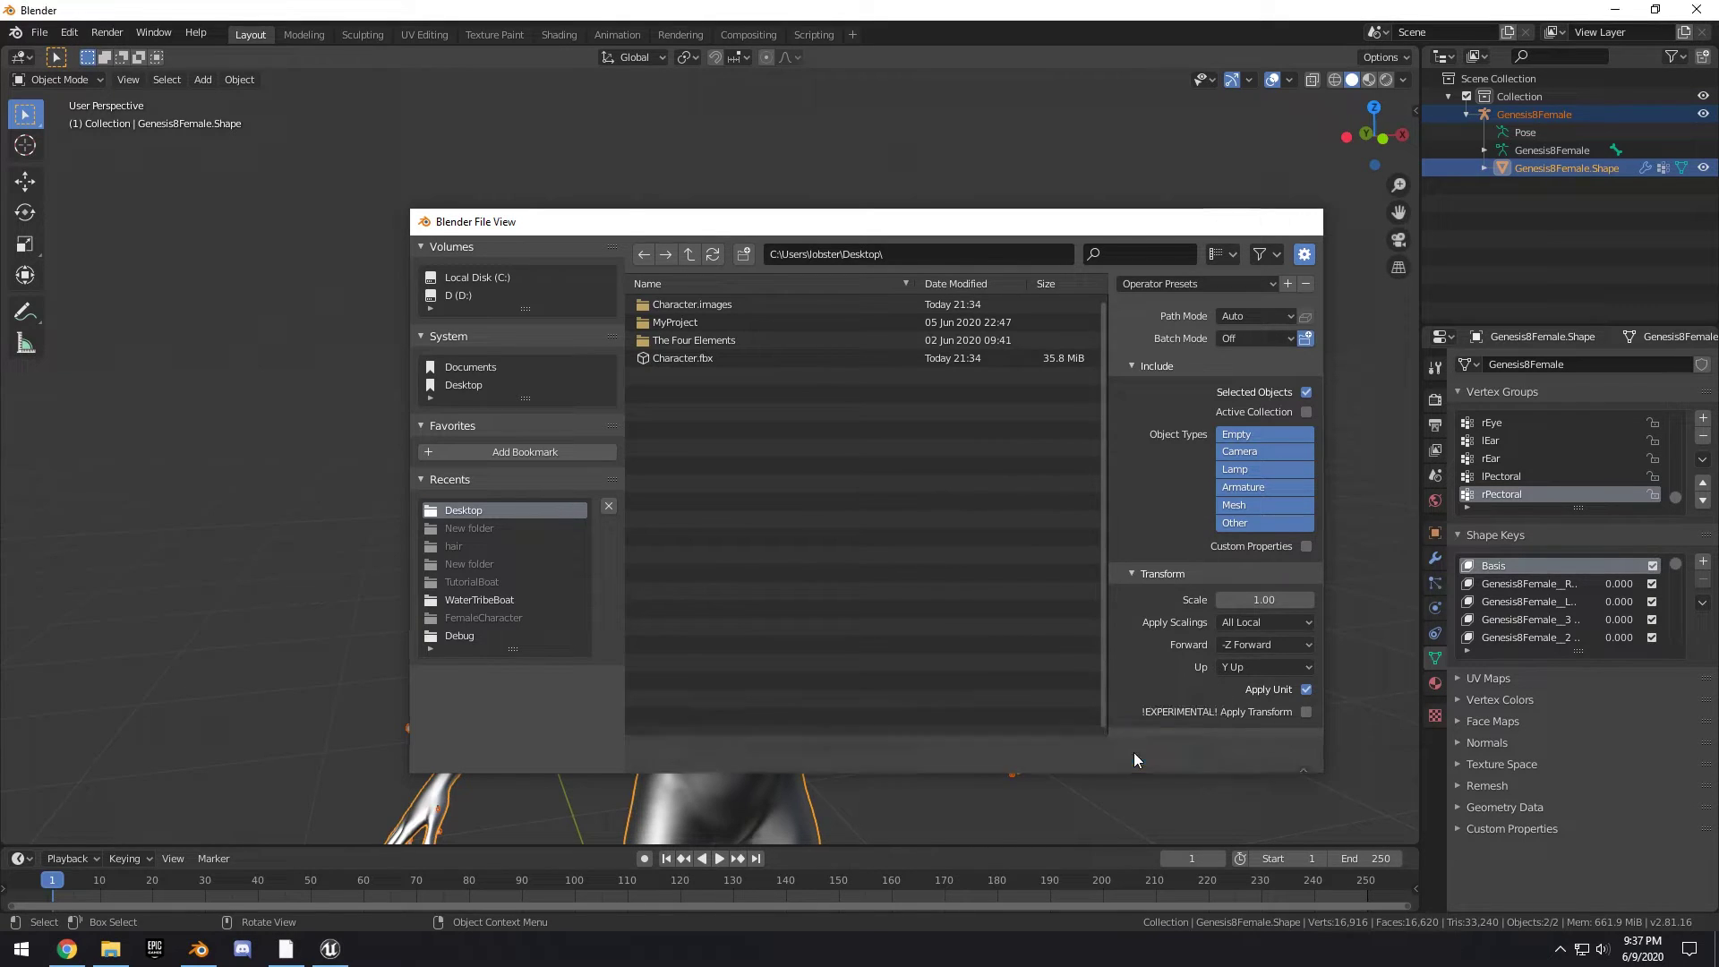
left_click(1609, 10)
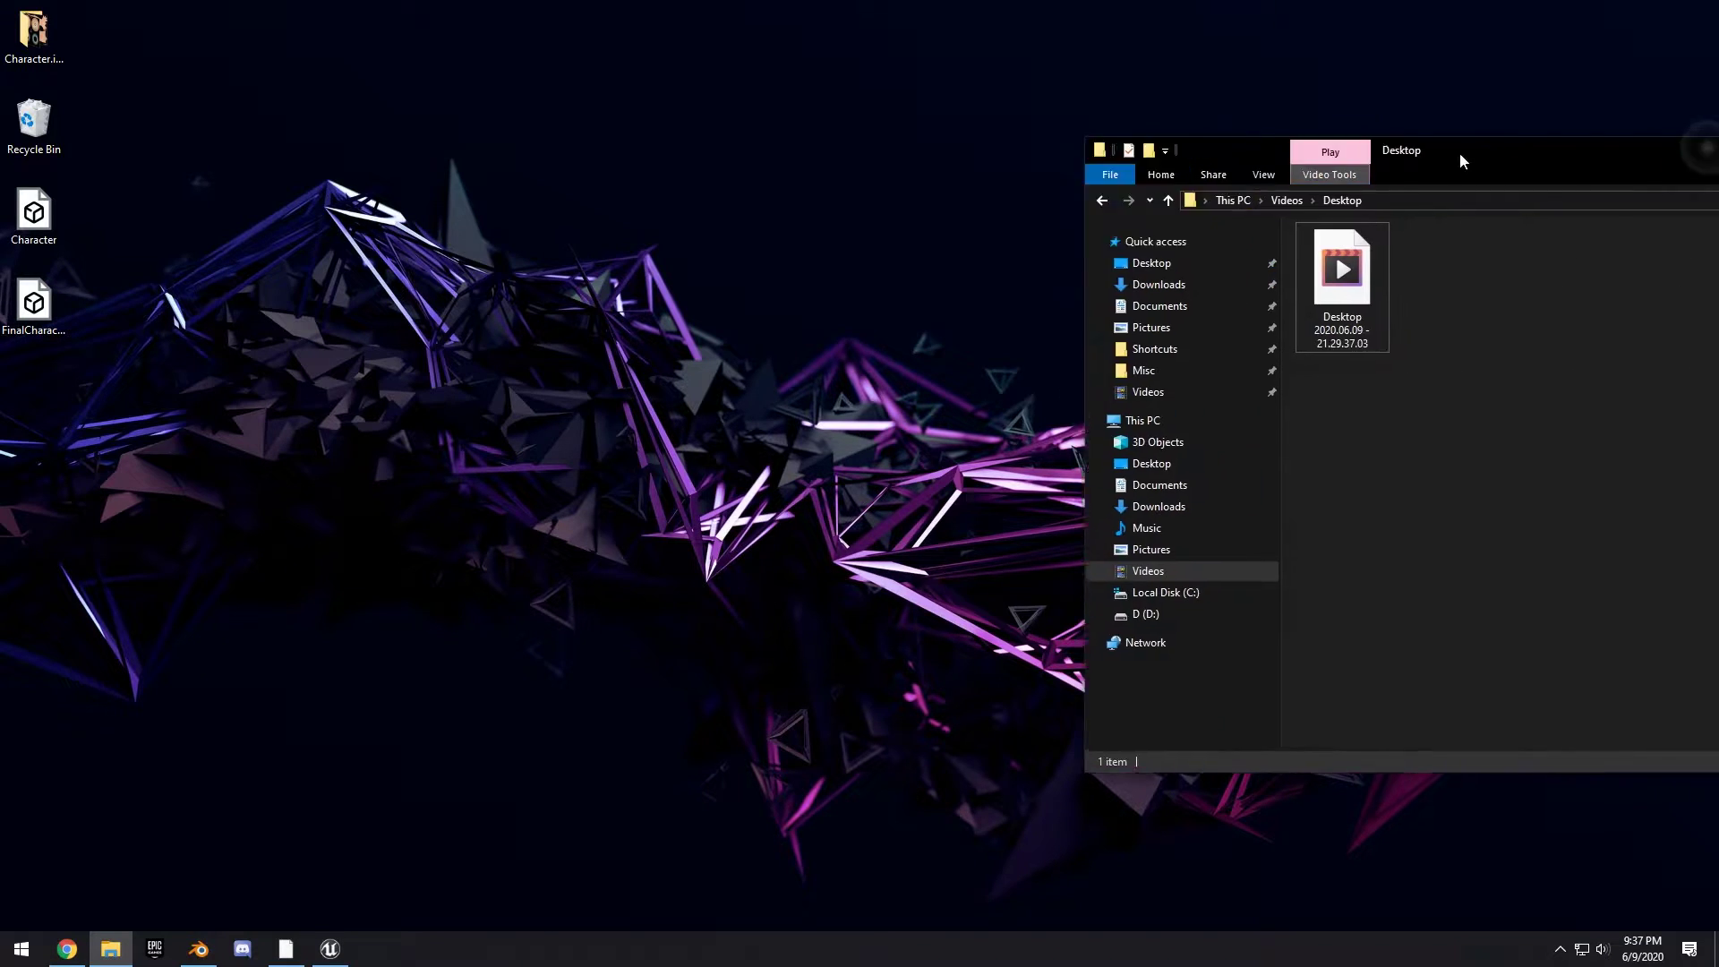
- Open the FBXJointRenamer-master Debug folder and delete the old Keicy file
left_click_drag(1460, 156, 1718, 172)
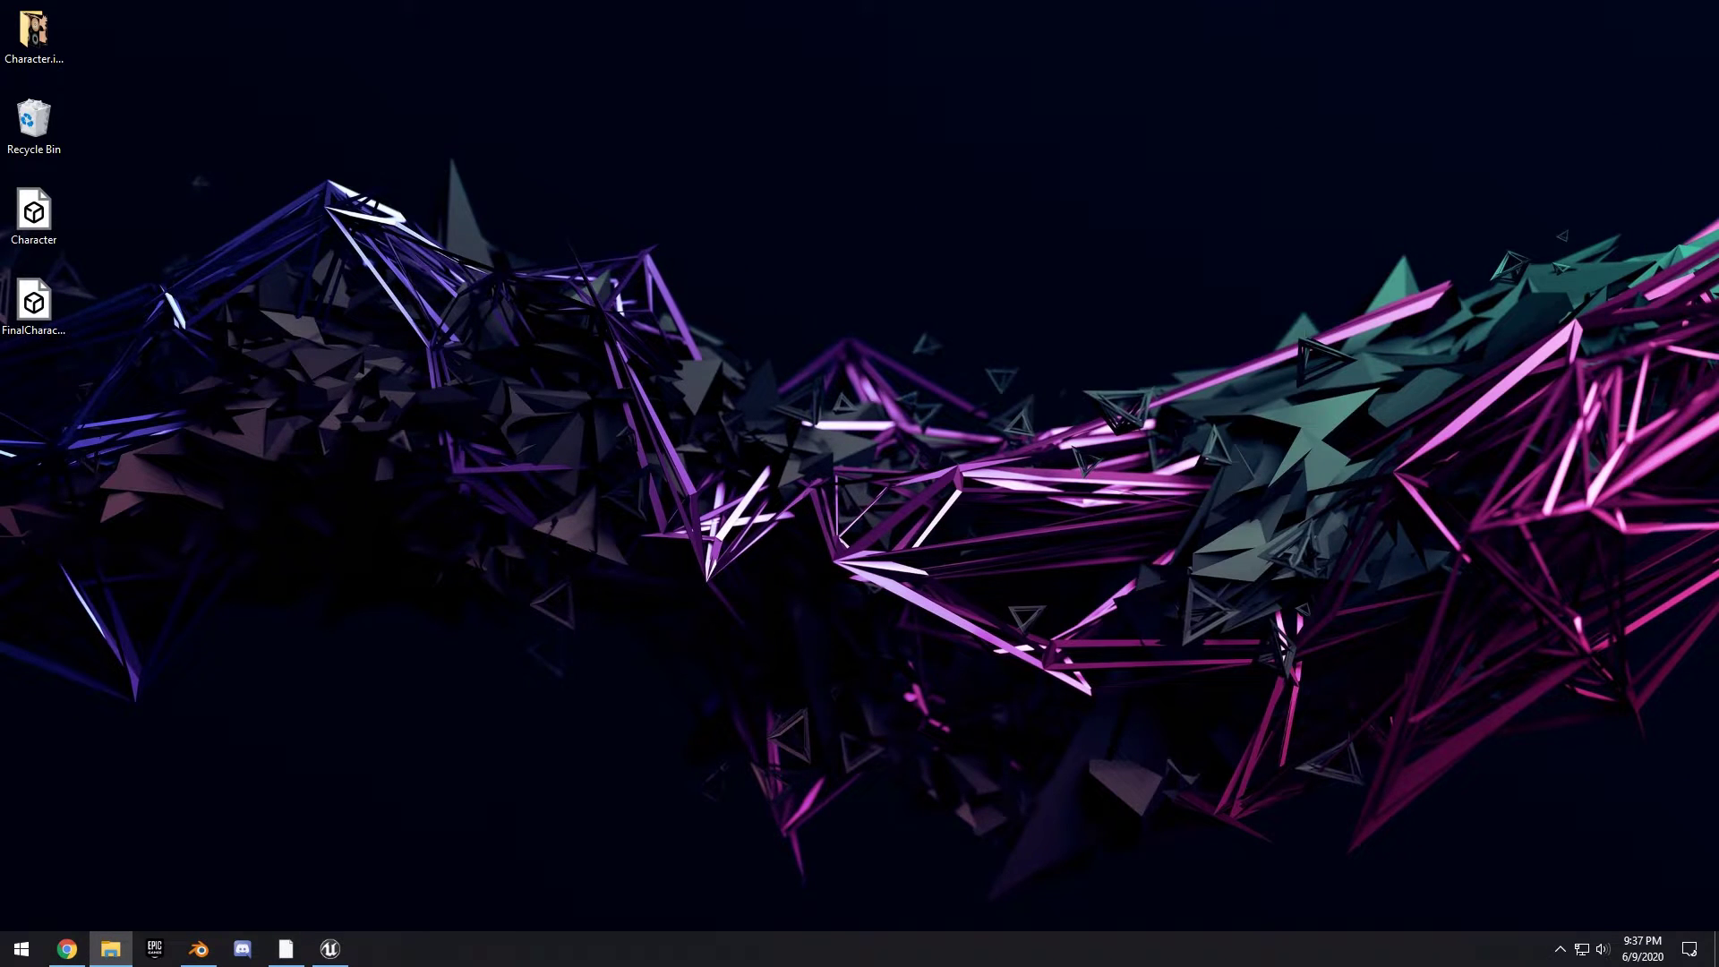
left_click_drag(1718, 161, 726, 96)
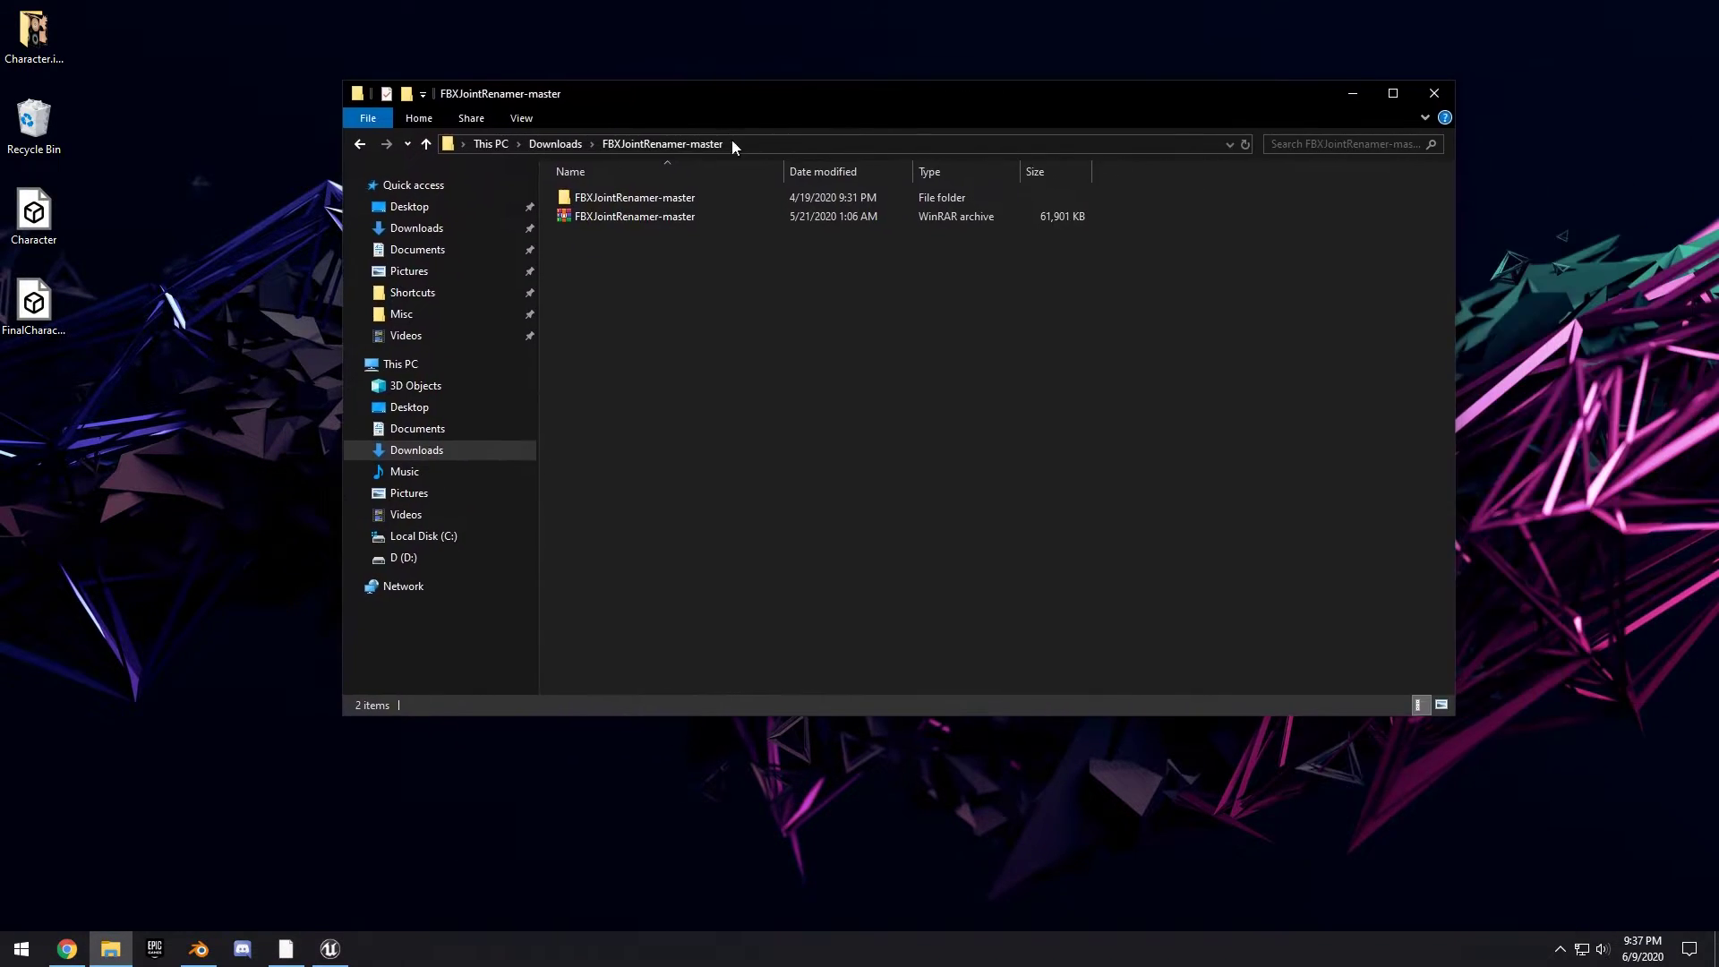
double_click(643, 197)
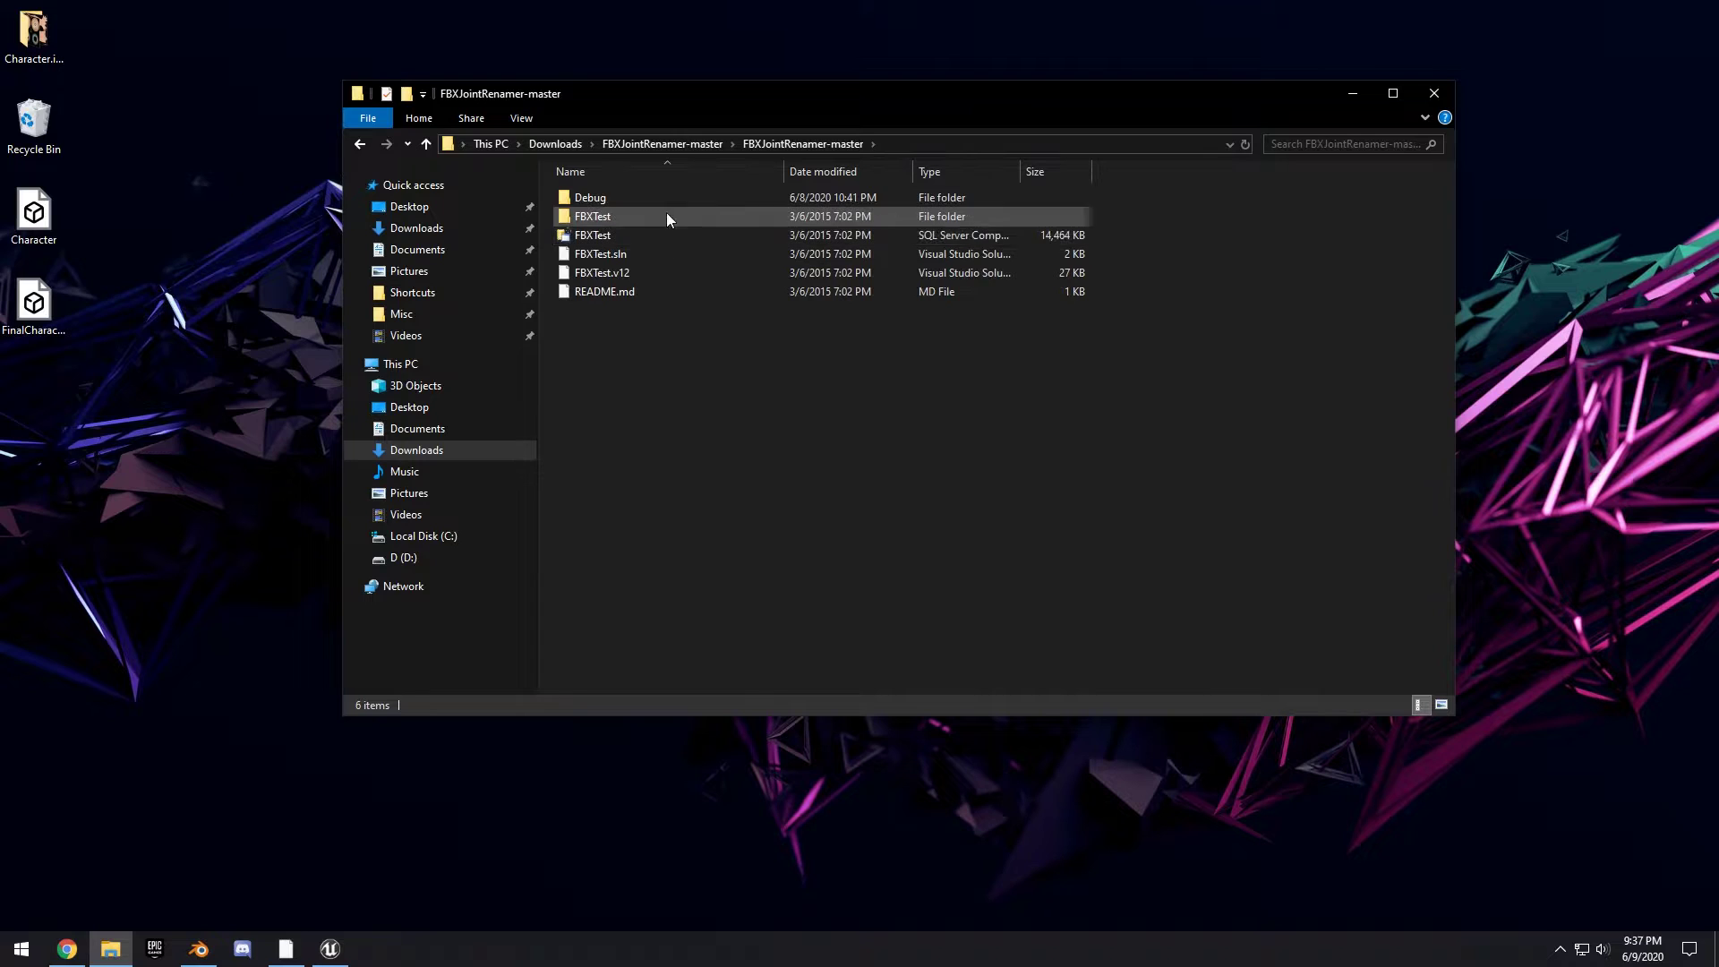
double_click(604, 200)
left_click(604, 330)
key("Delete")
- Move FinalCharacter.fbx from the desktop into the Debug folder
left_click_drag(117, 356, 43, 308)
key("ctrl+c")
left_click_drag(831, 429, 864, 481)
- Edit the rig batch file to read 'FBXTest.exe FinalCharacter.fbx', save it and close Notepad
left_click(608, 389)
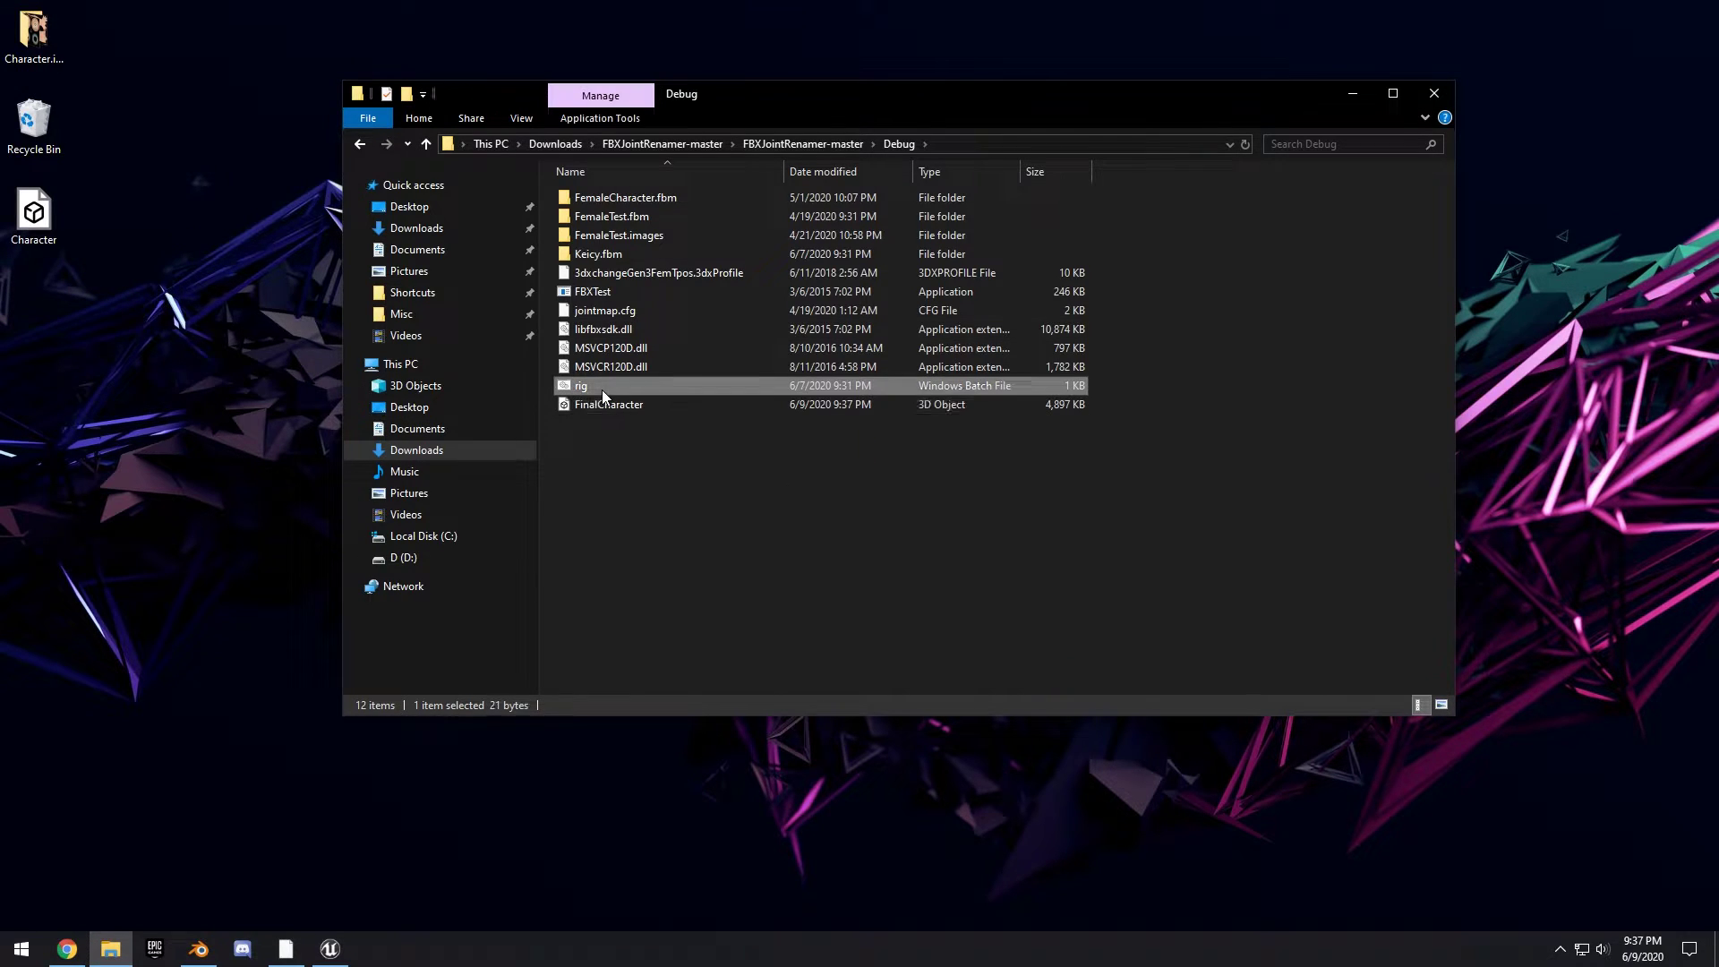
right_click(600, 389)
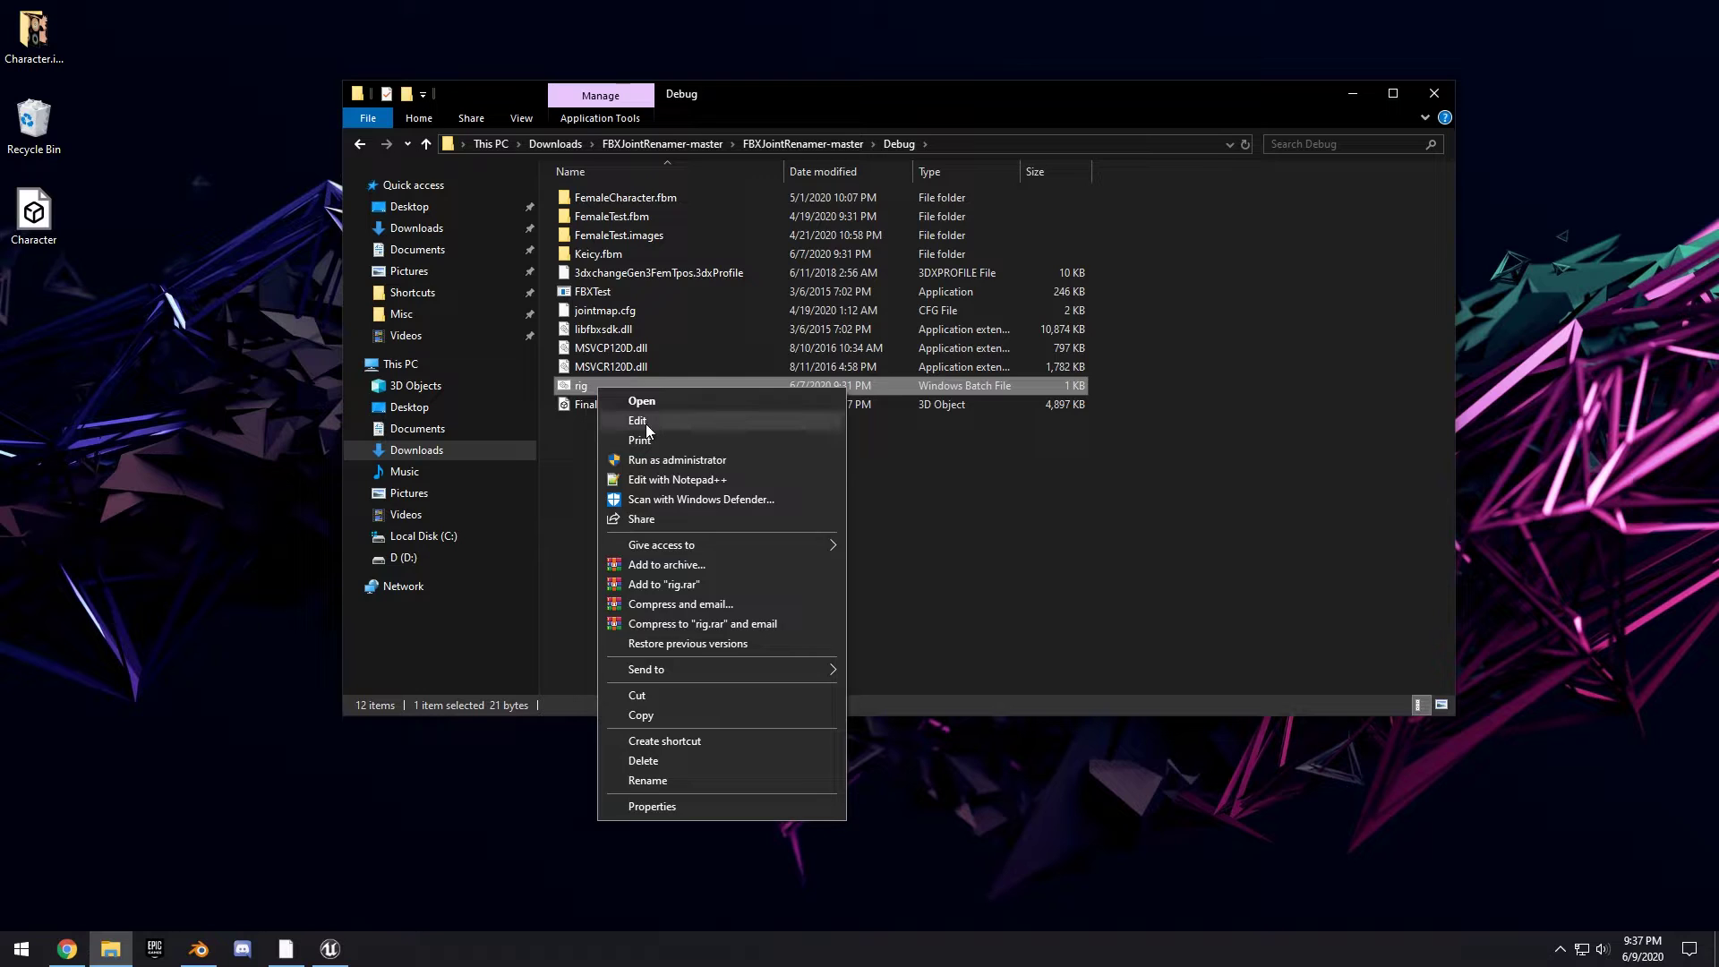
left_click(644, 422)
left_click_drag(1718, 179, 1183, 322)
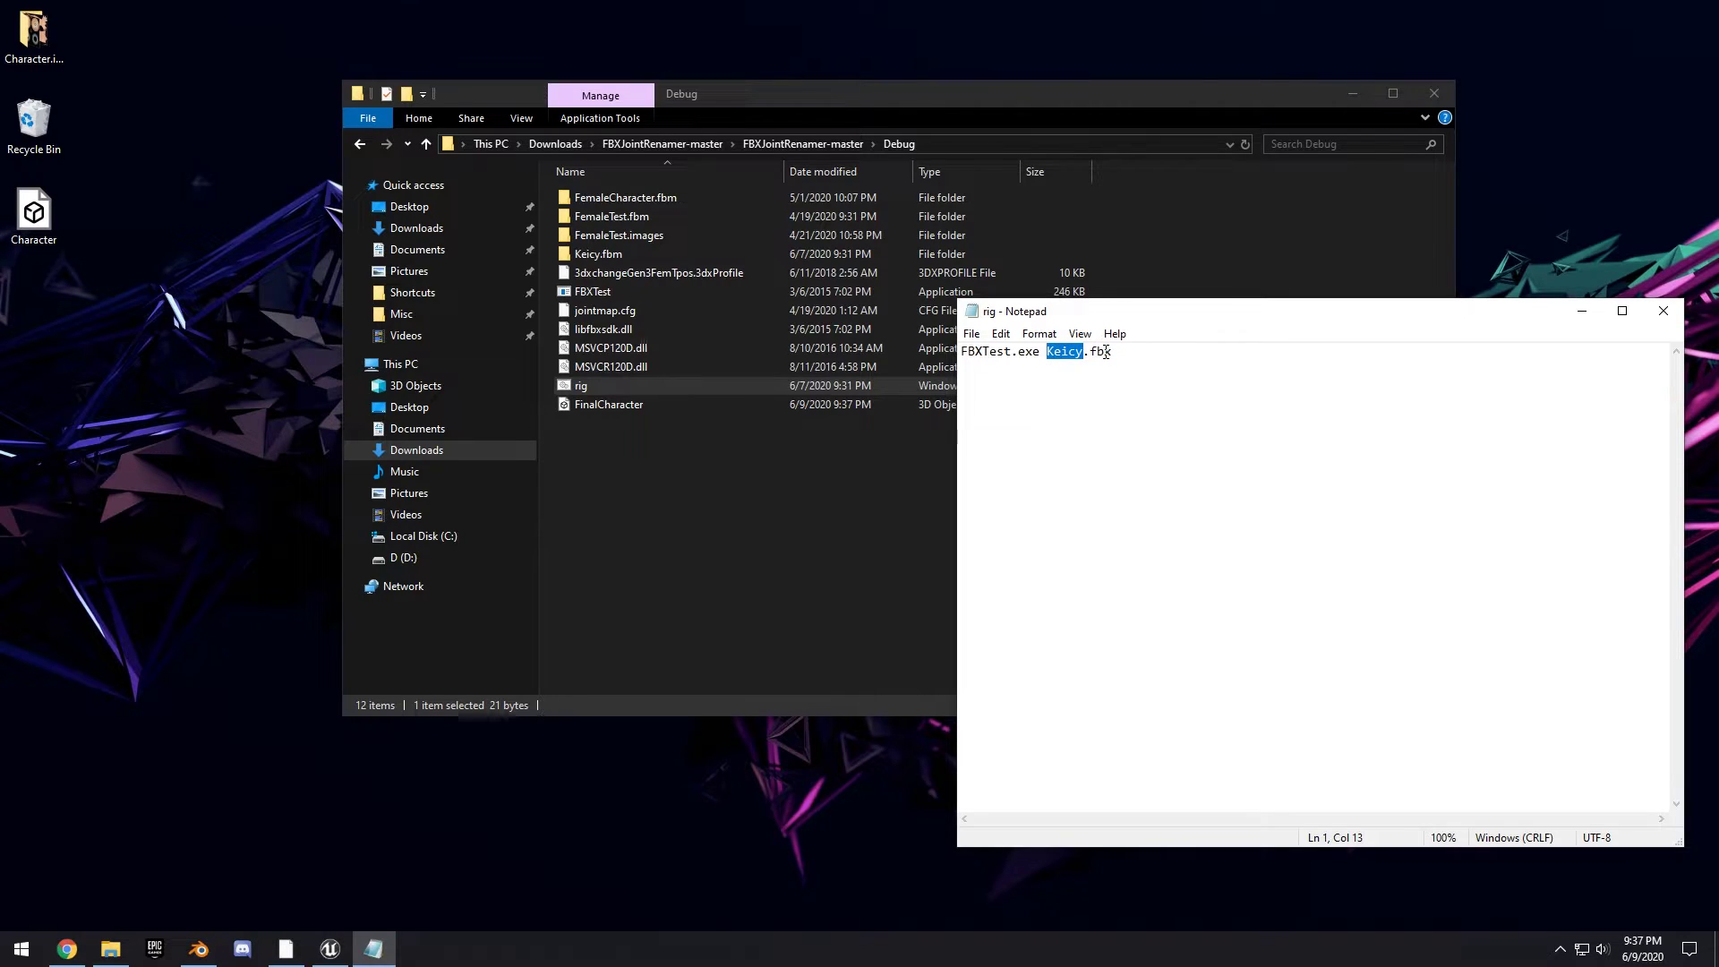
type("FinalCharacter")
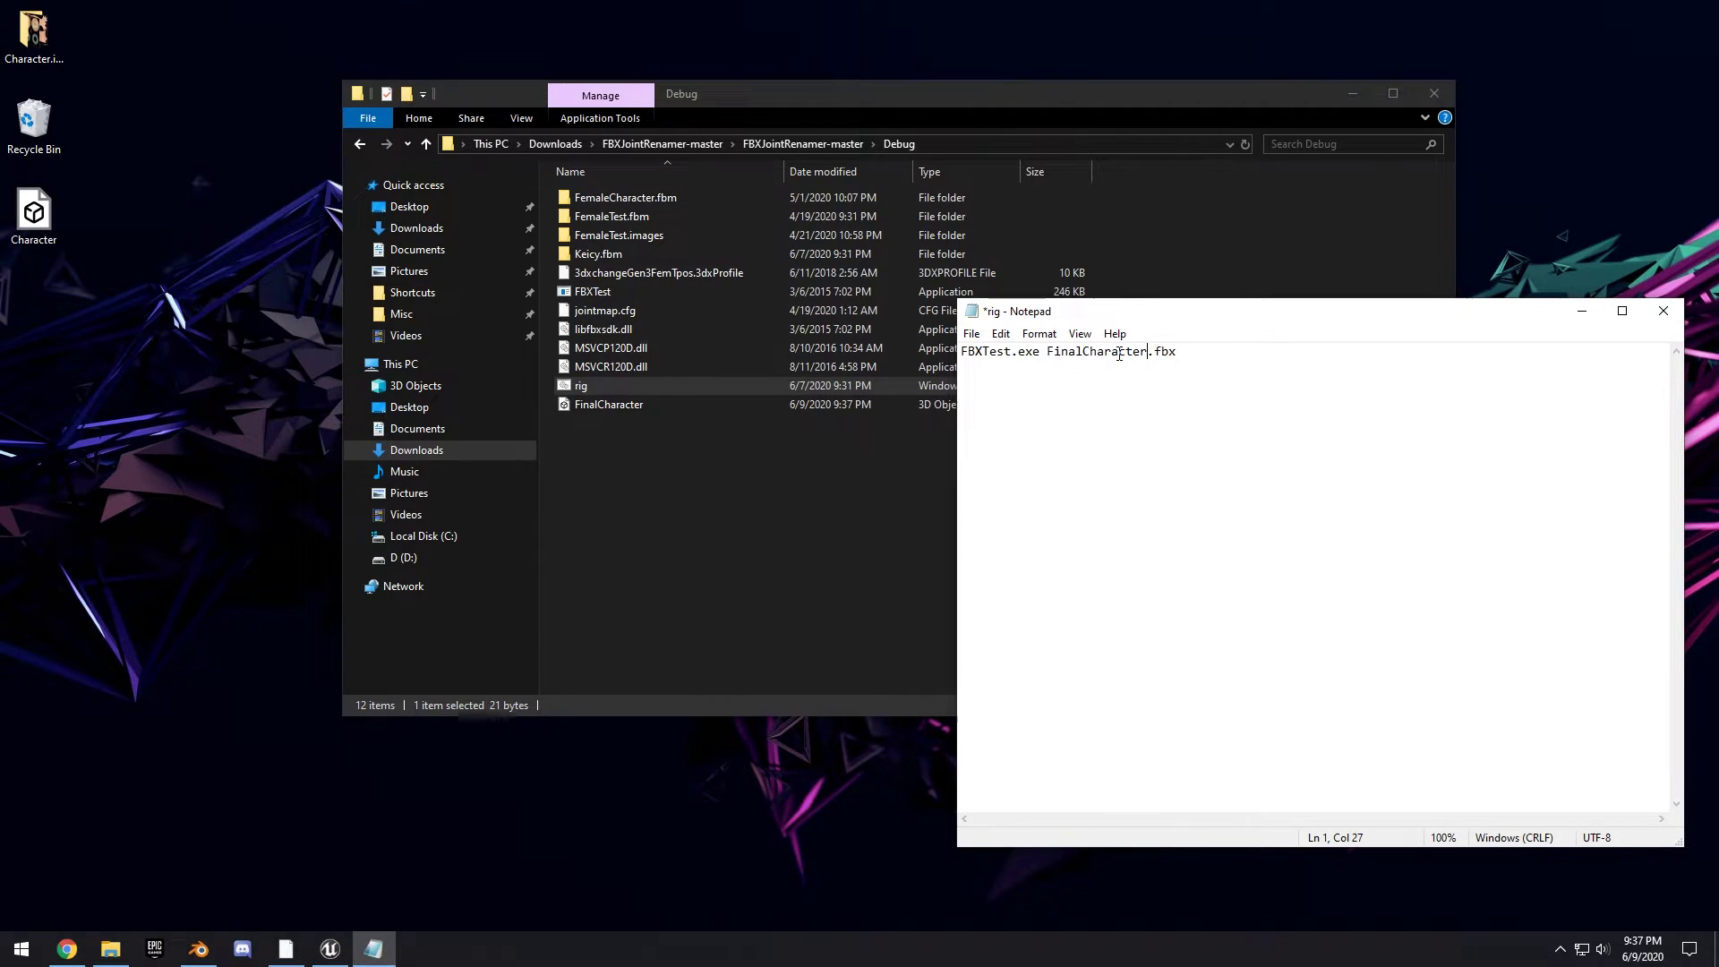
left_click(972, 335)
left_click(1003, 416)
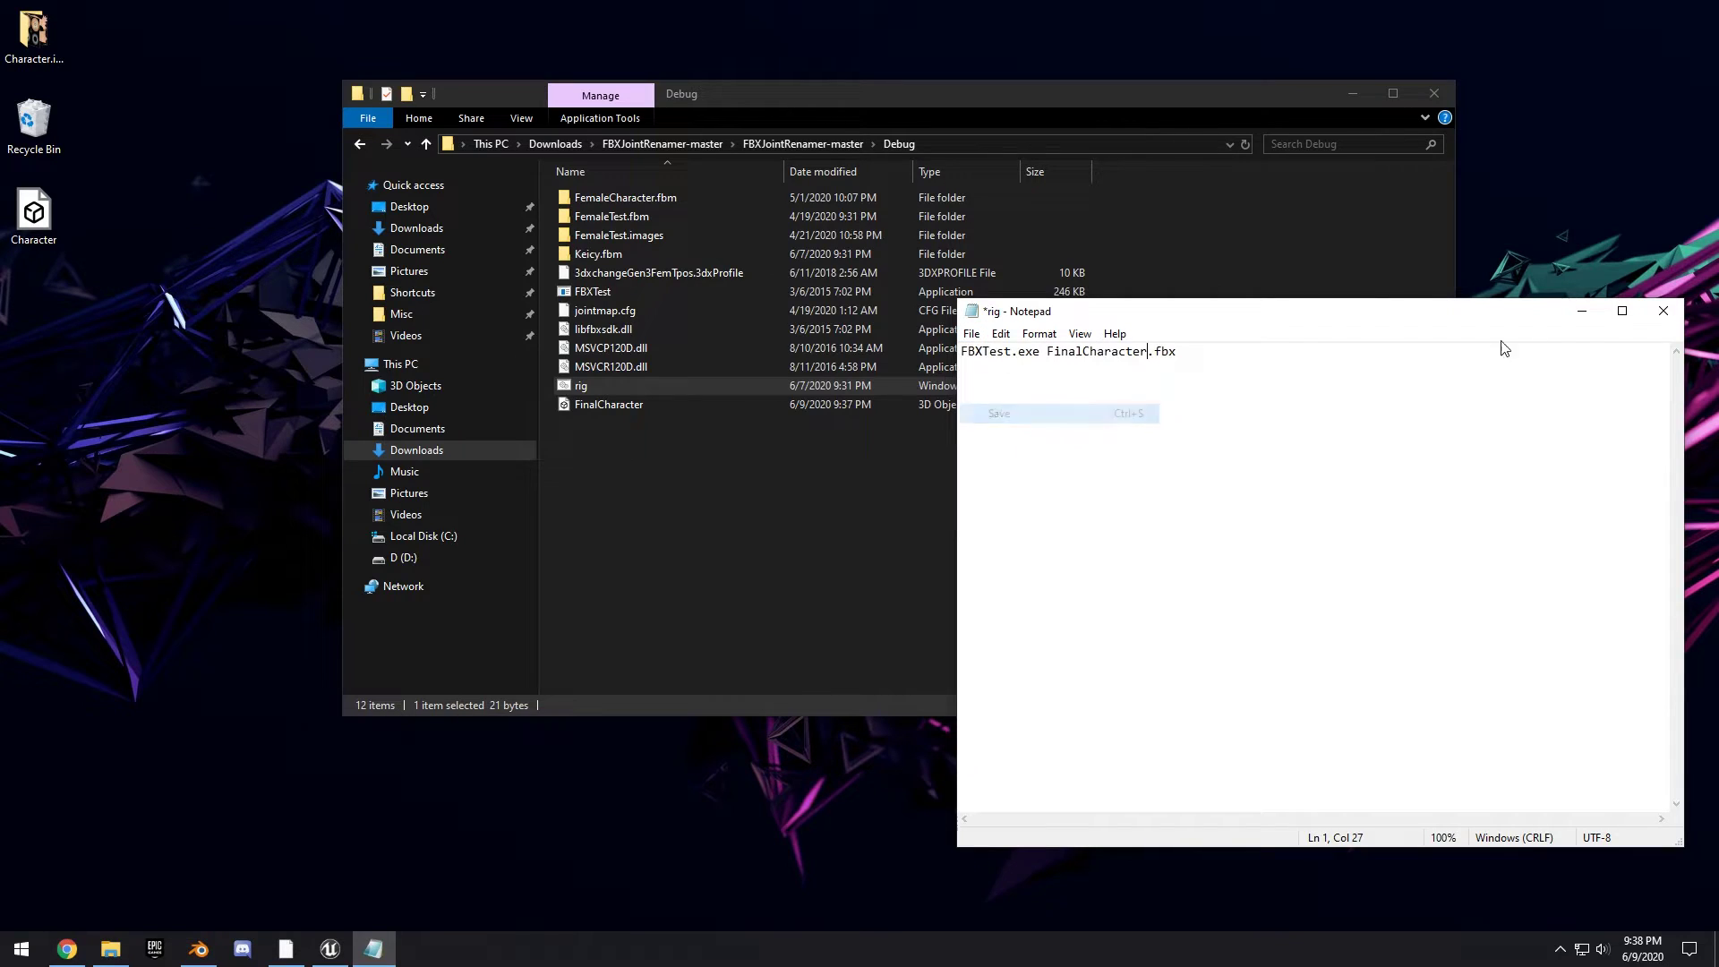
left_click(1664, 319)
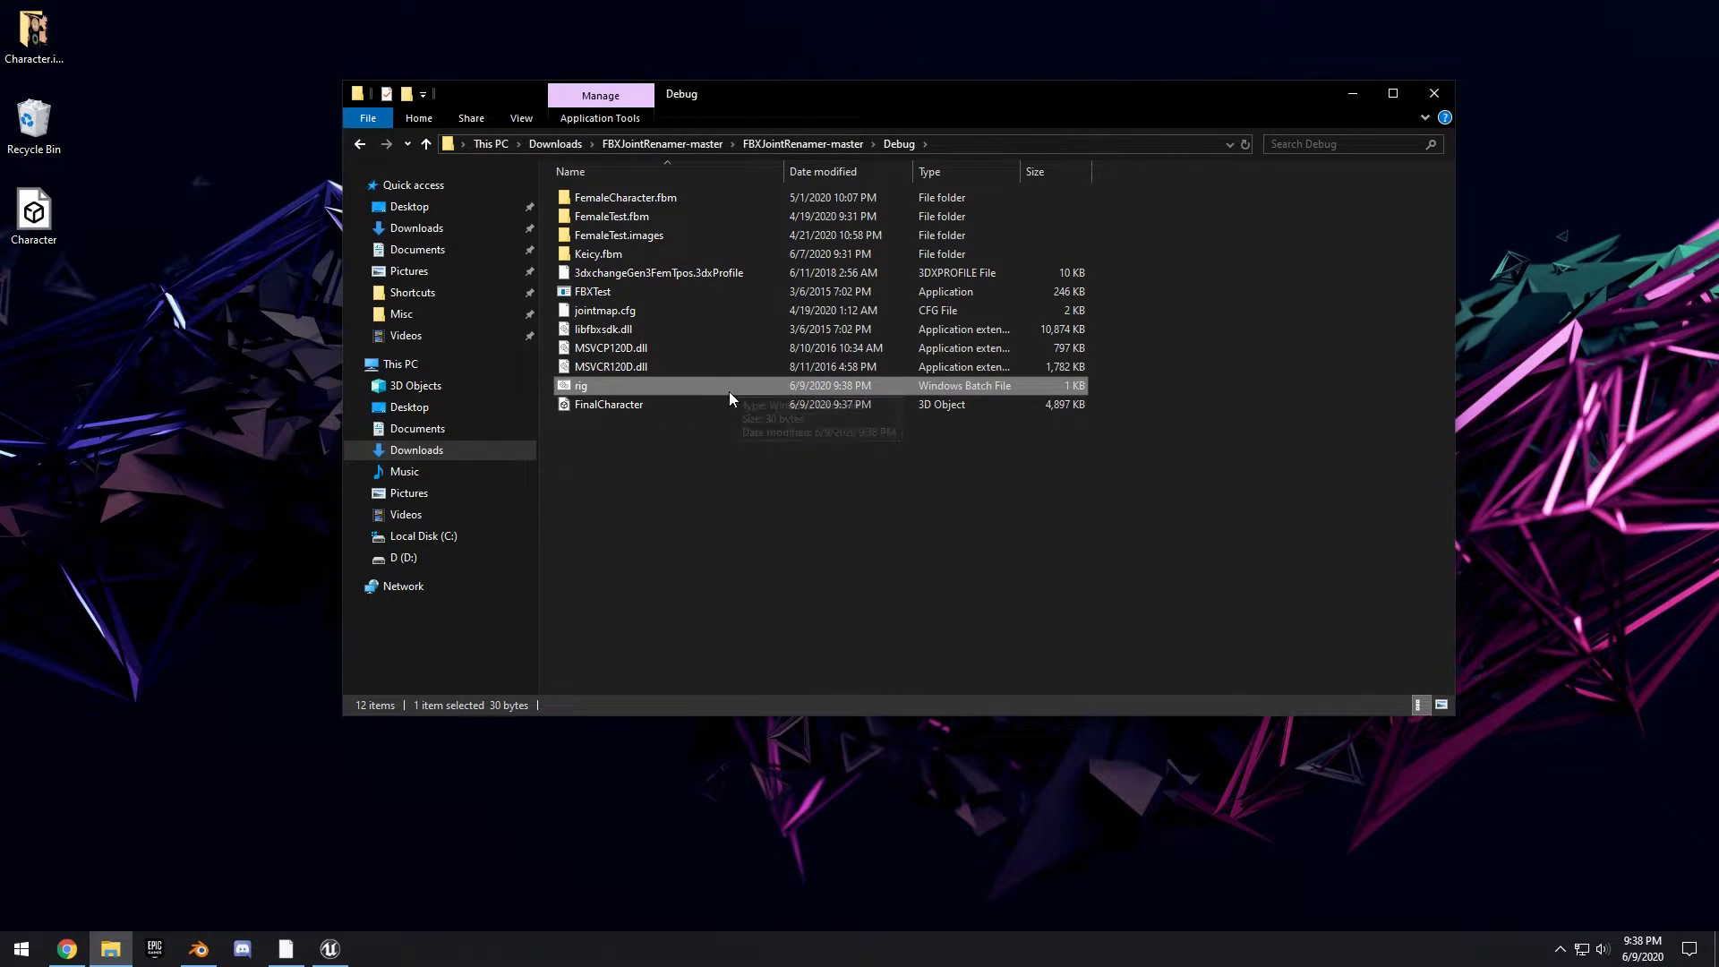
- Run rig.bat and move its 26,078 KB output to the desktop, renamed FinalCharacter
double_click(702, 388)
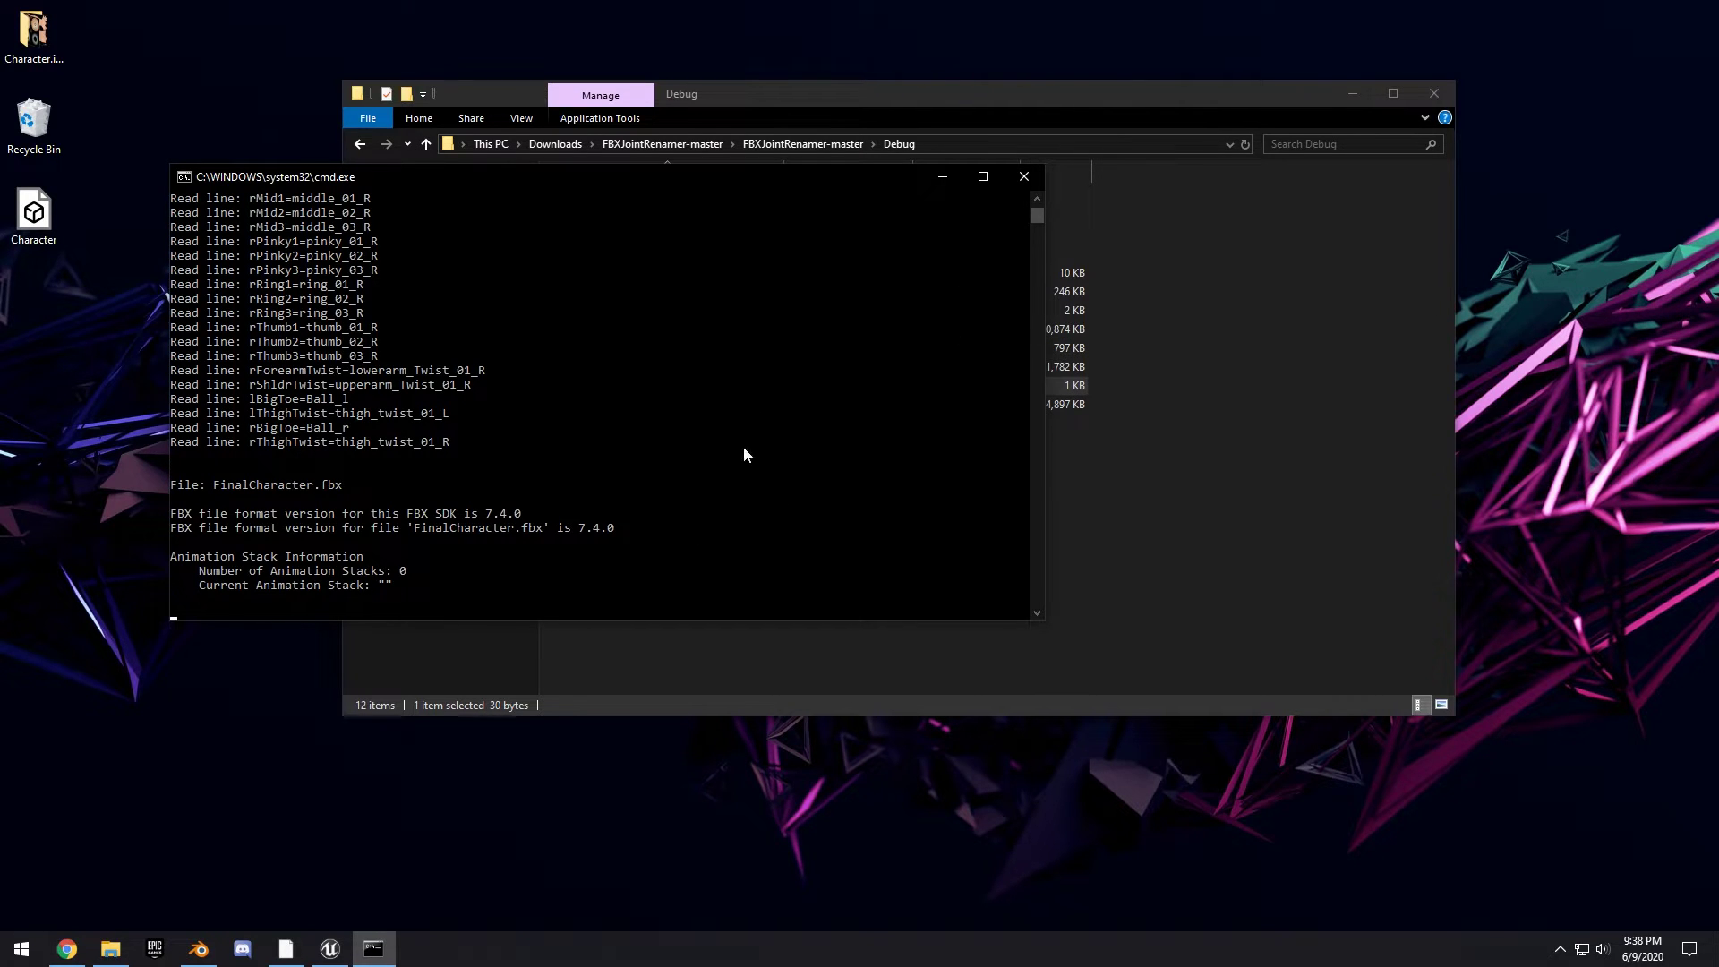
left_click(1124, 449)
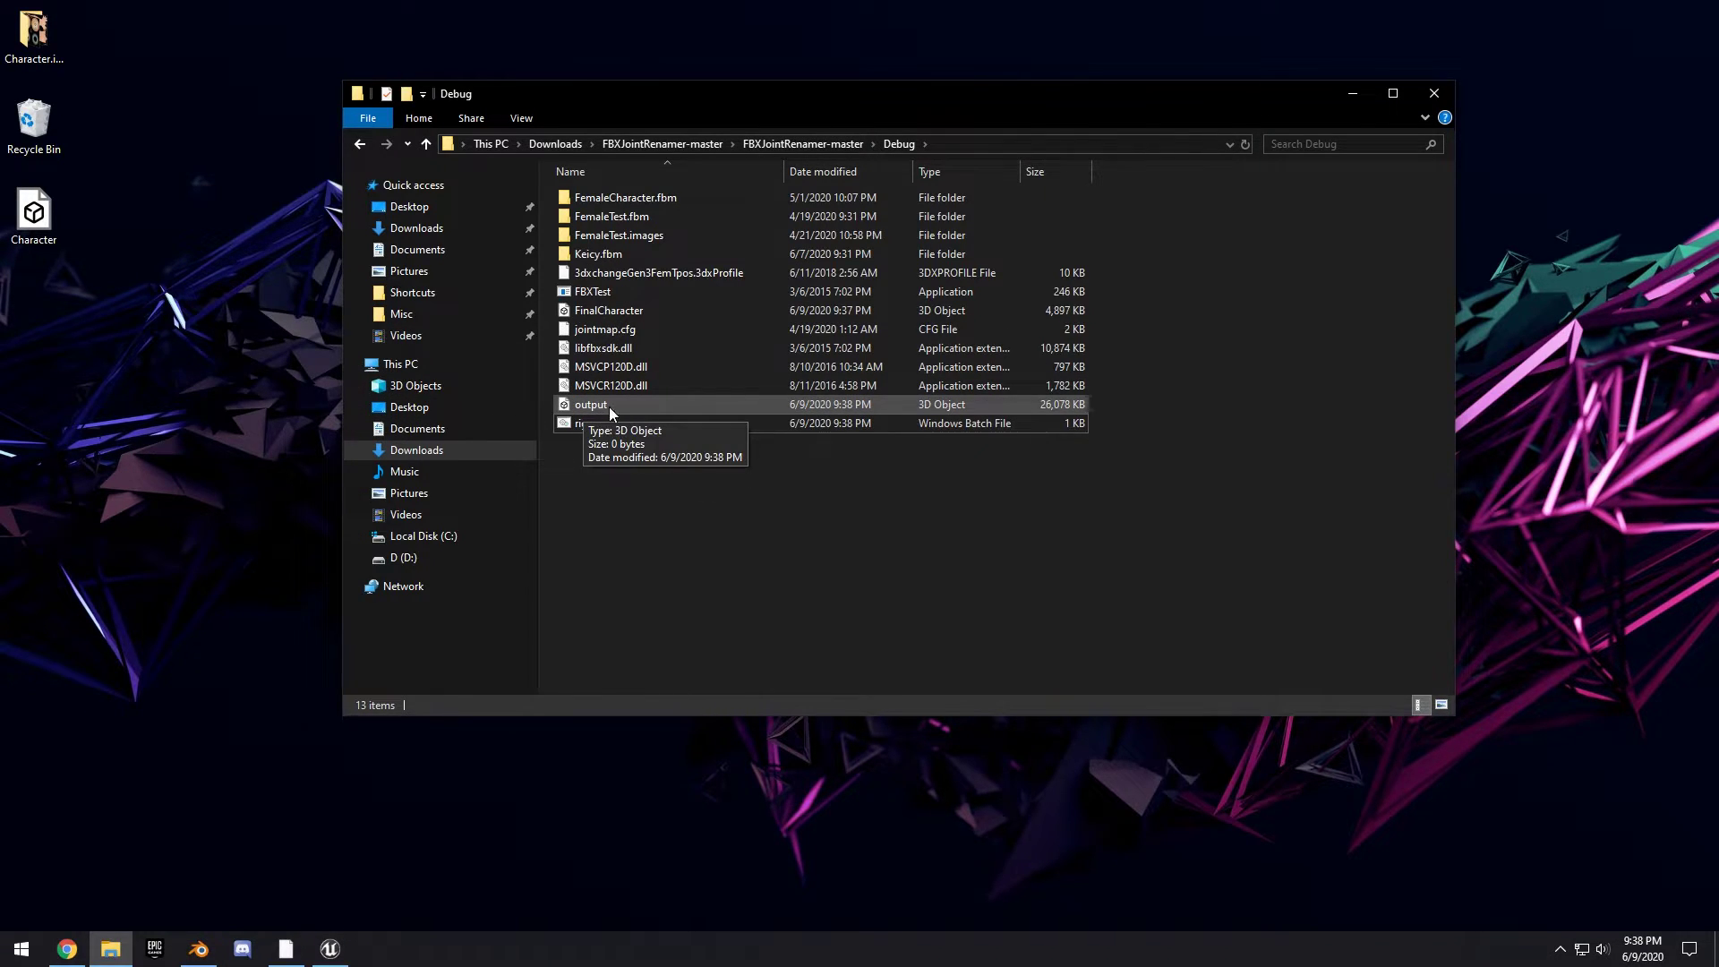
left_click_drag(627, 408, 132, 353)
key("F2")
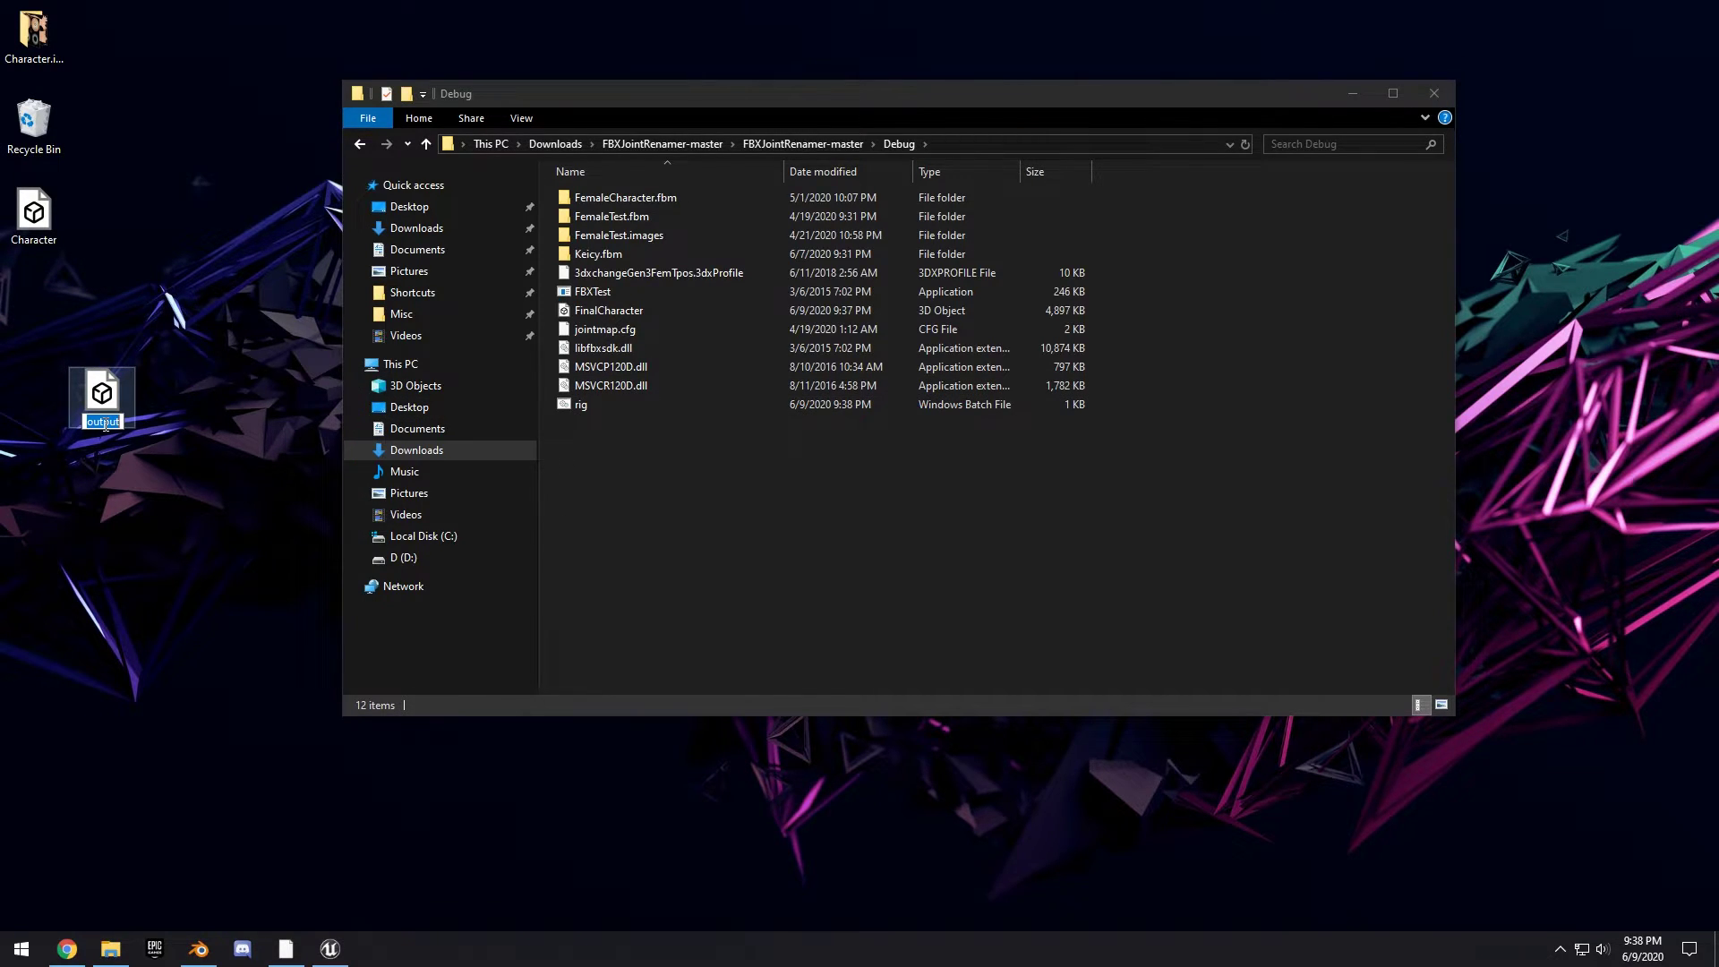
type("F")
type("inalCharacter")
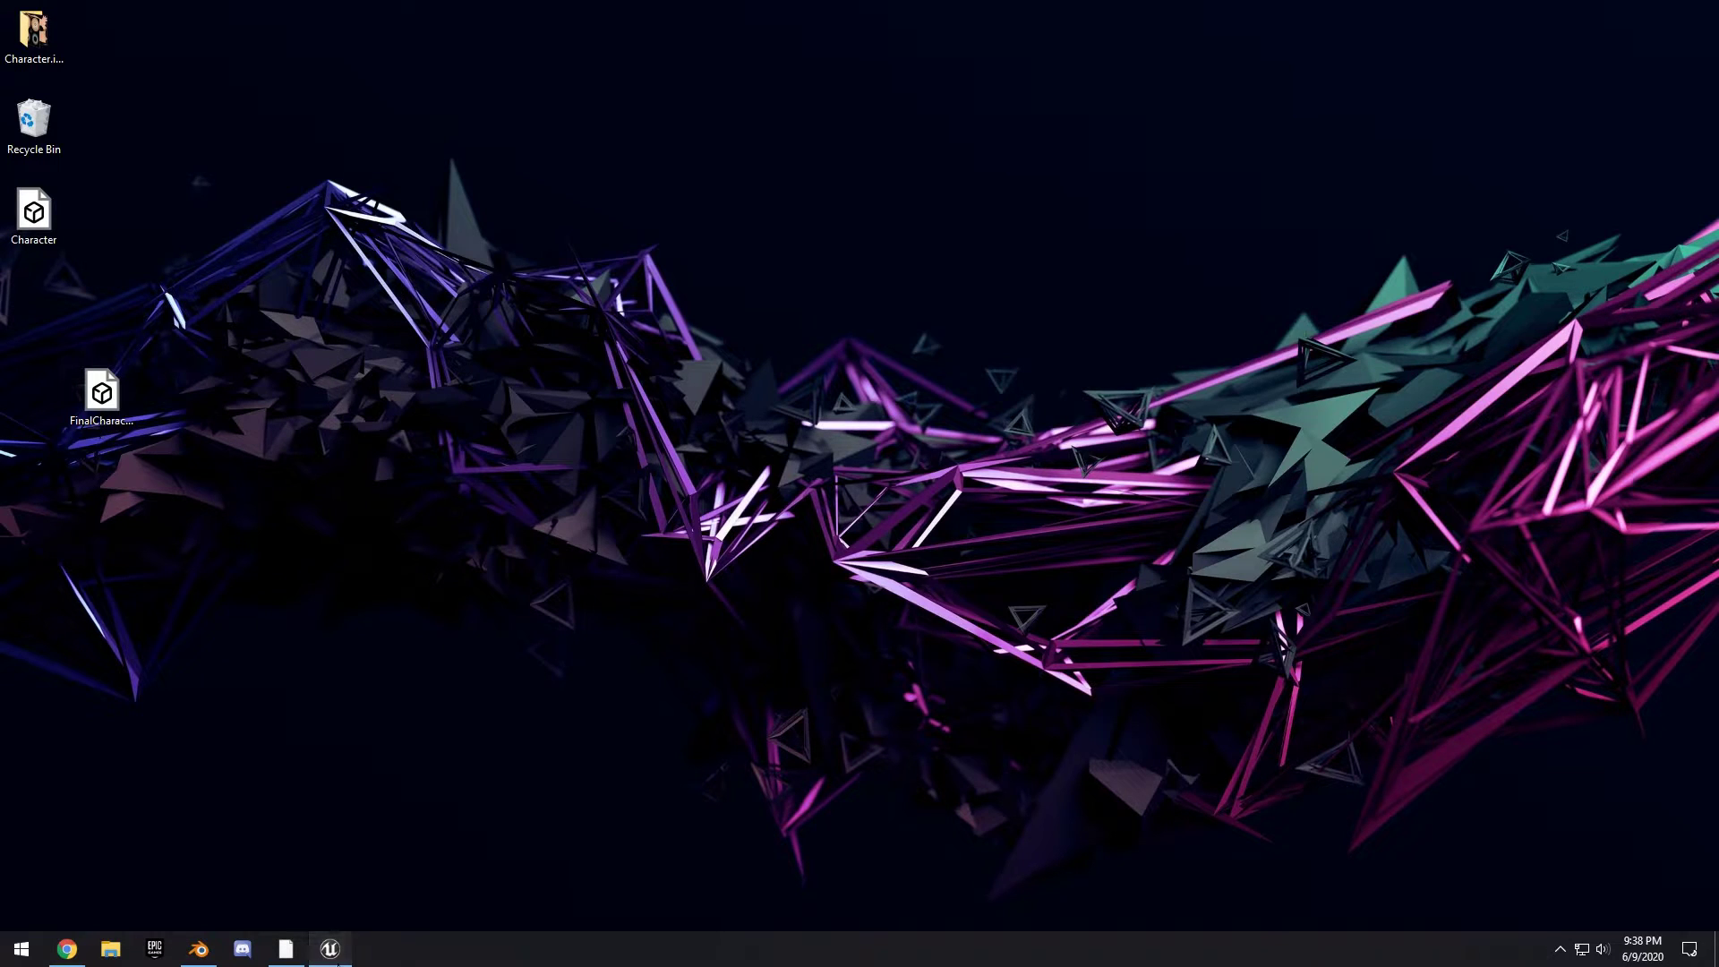
- Drag FinalCharacter.fbx into the Eyelashes content folder and import it with morph targets enabled
left_click(330, 948)
left_click_drag(1148, 72, 1098, 70)
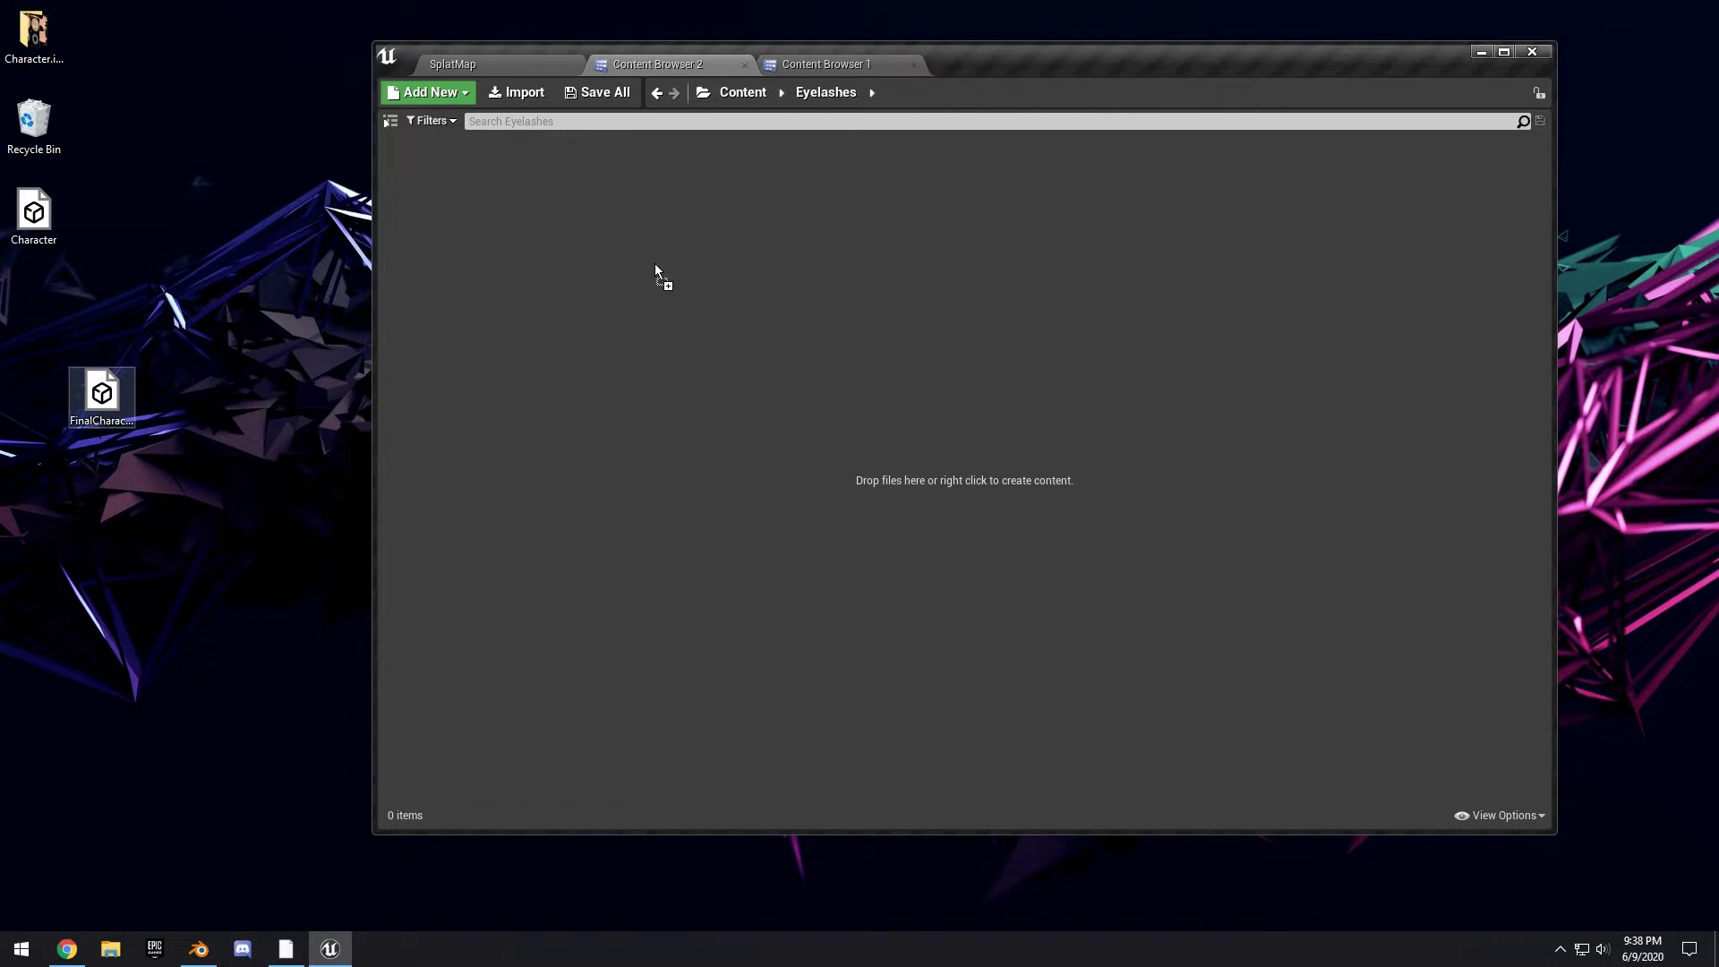
left_click_drag(647, 264, 997, 334)
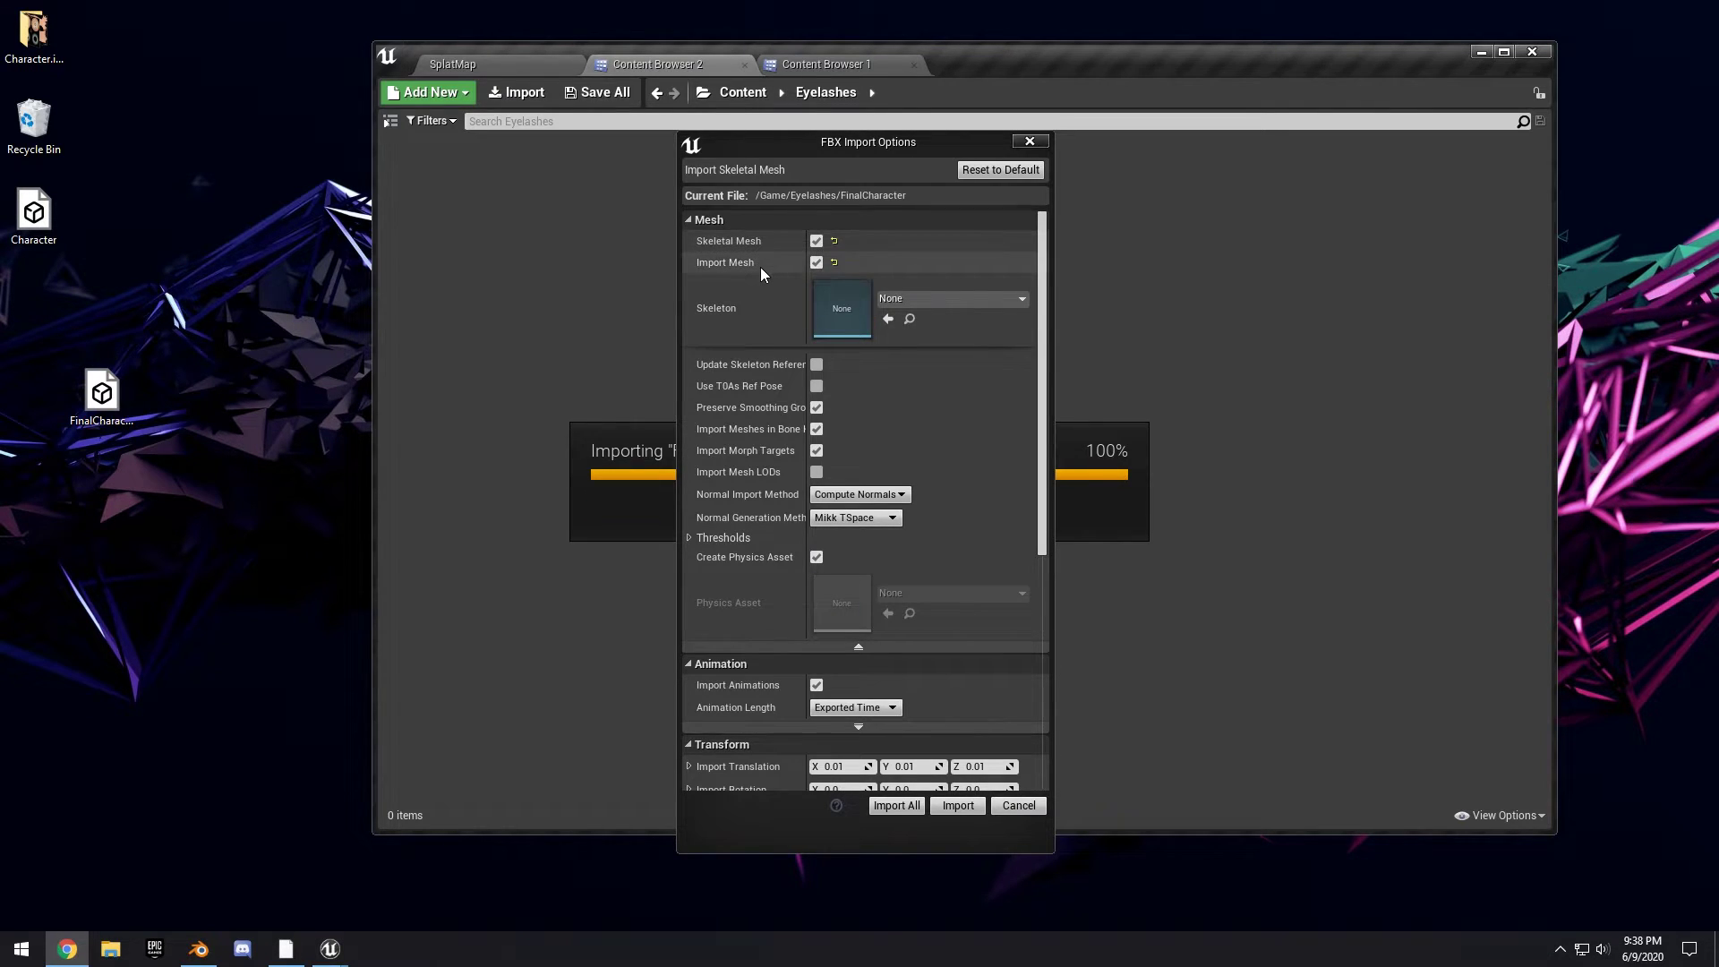
scroll(792, 416, "down", 3)
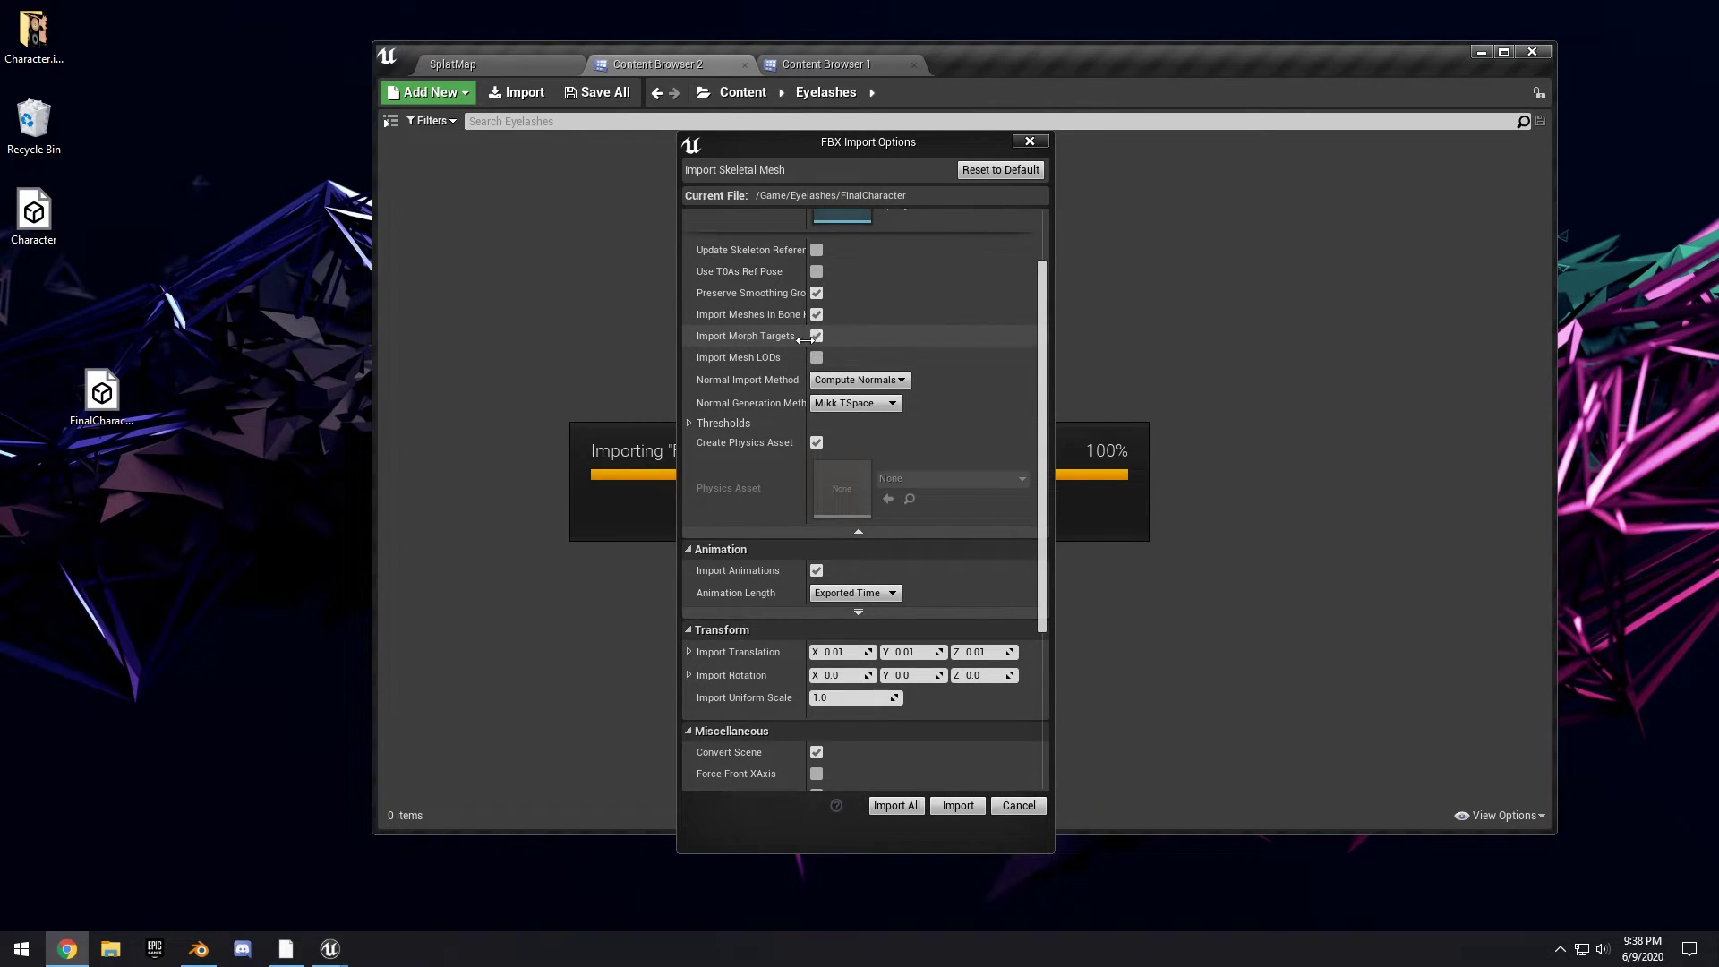
scroll(821, 383, "down", 3)
scroll(820, 384, "up", 3)
left_click(962, 808)
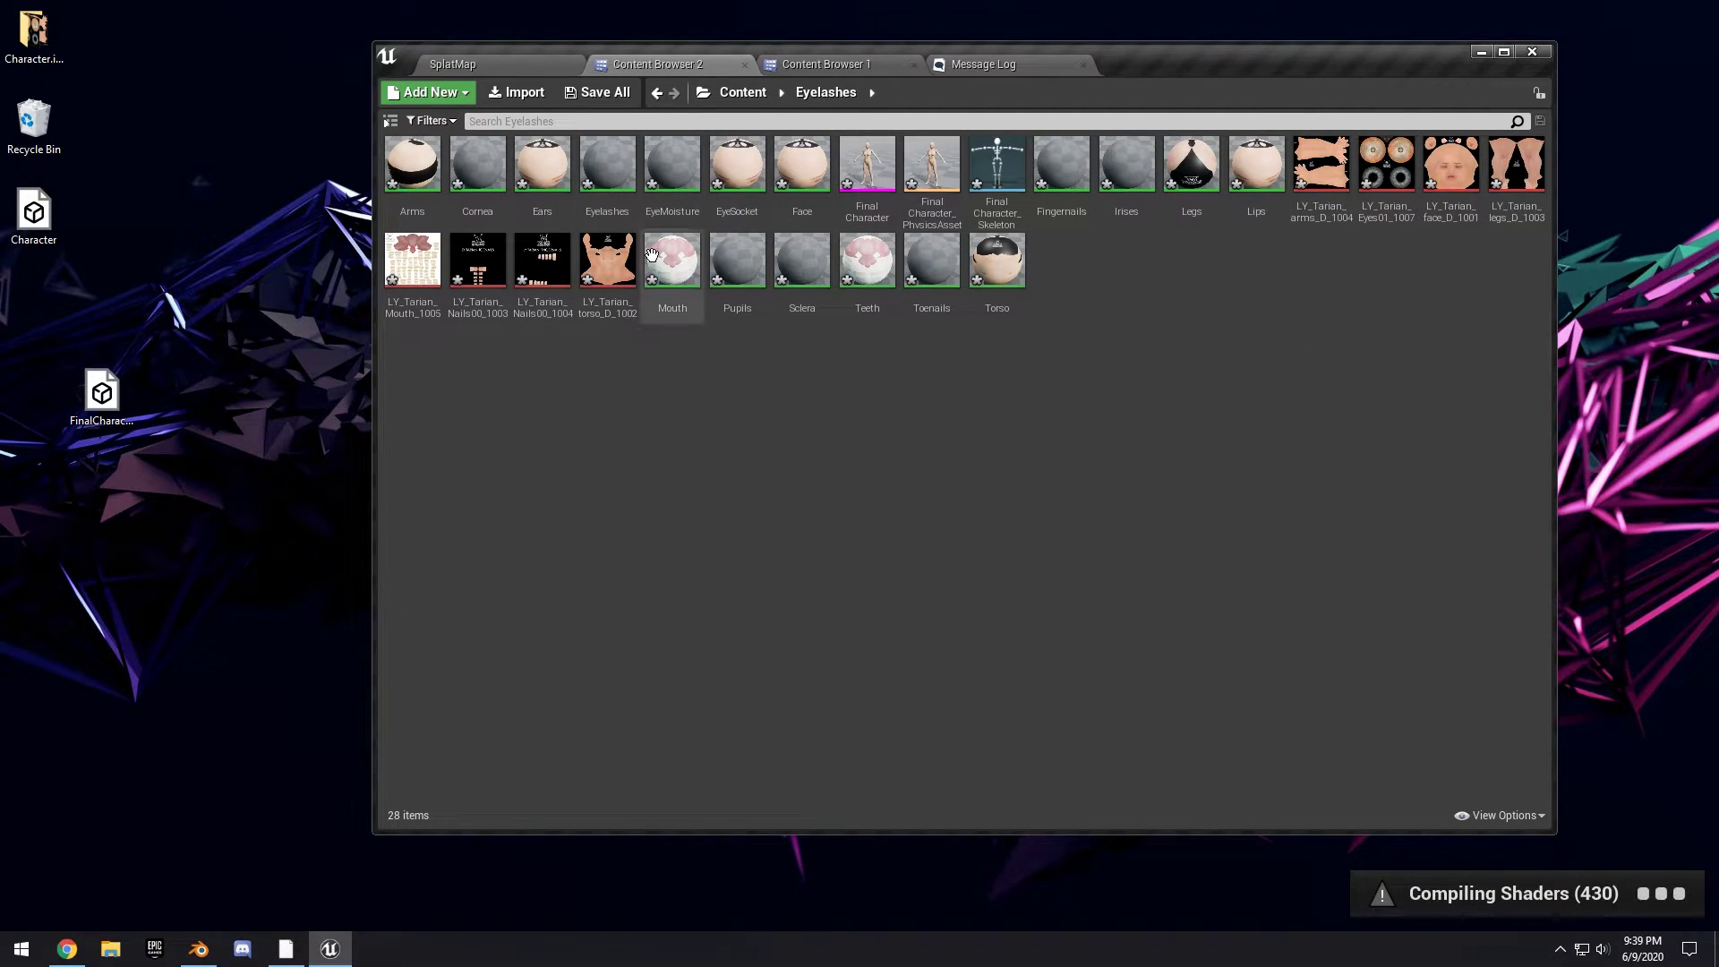
- Review FinalCharacter's asset info: 171 bones, 138 morph targets, 33,227 triangles
mouse_move(856, 224)
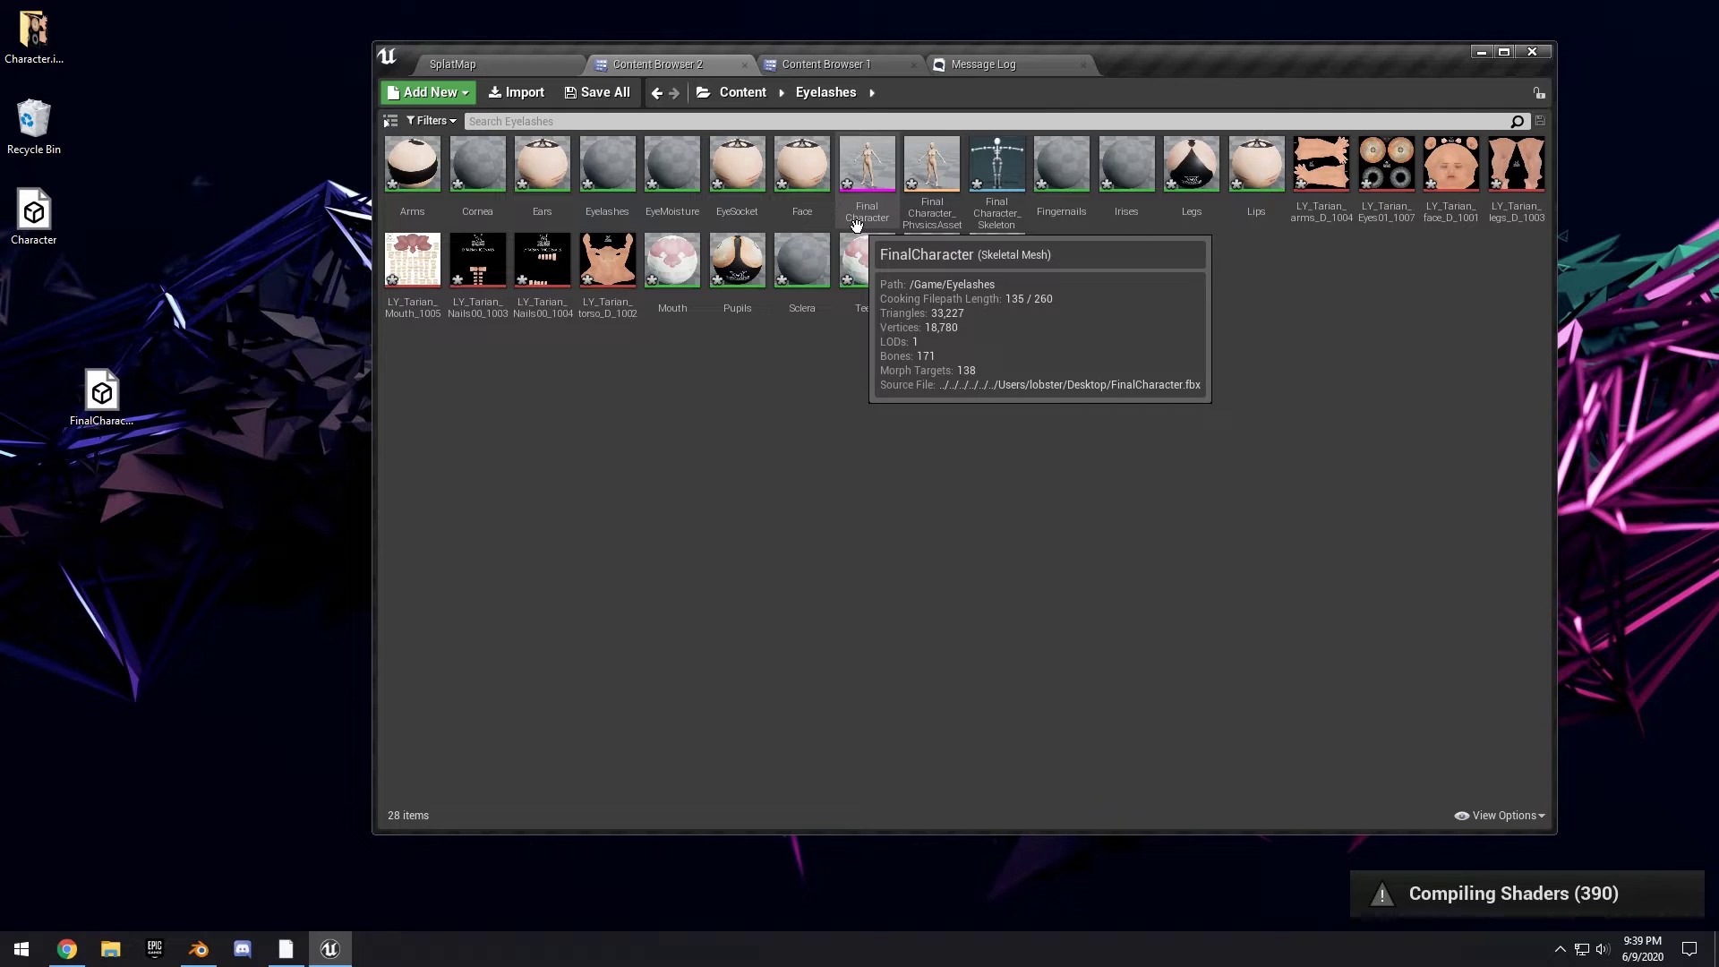
mouse_move(905, 207)
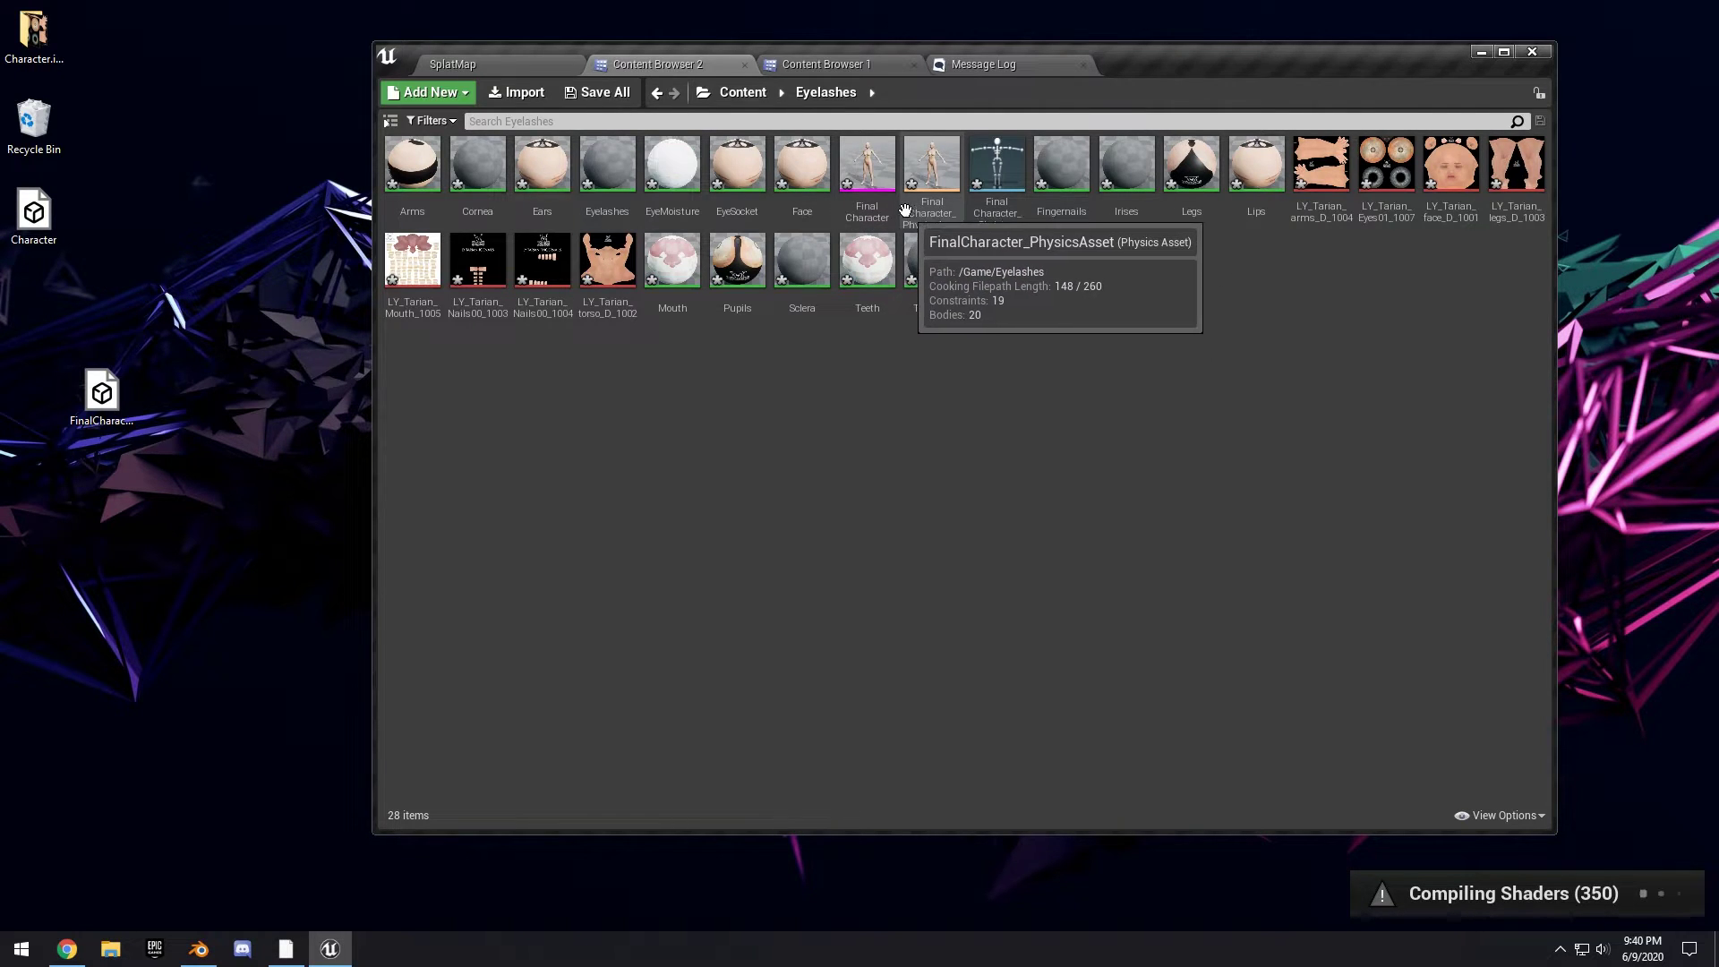
key("alt+Tab")
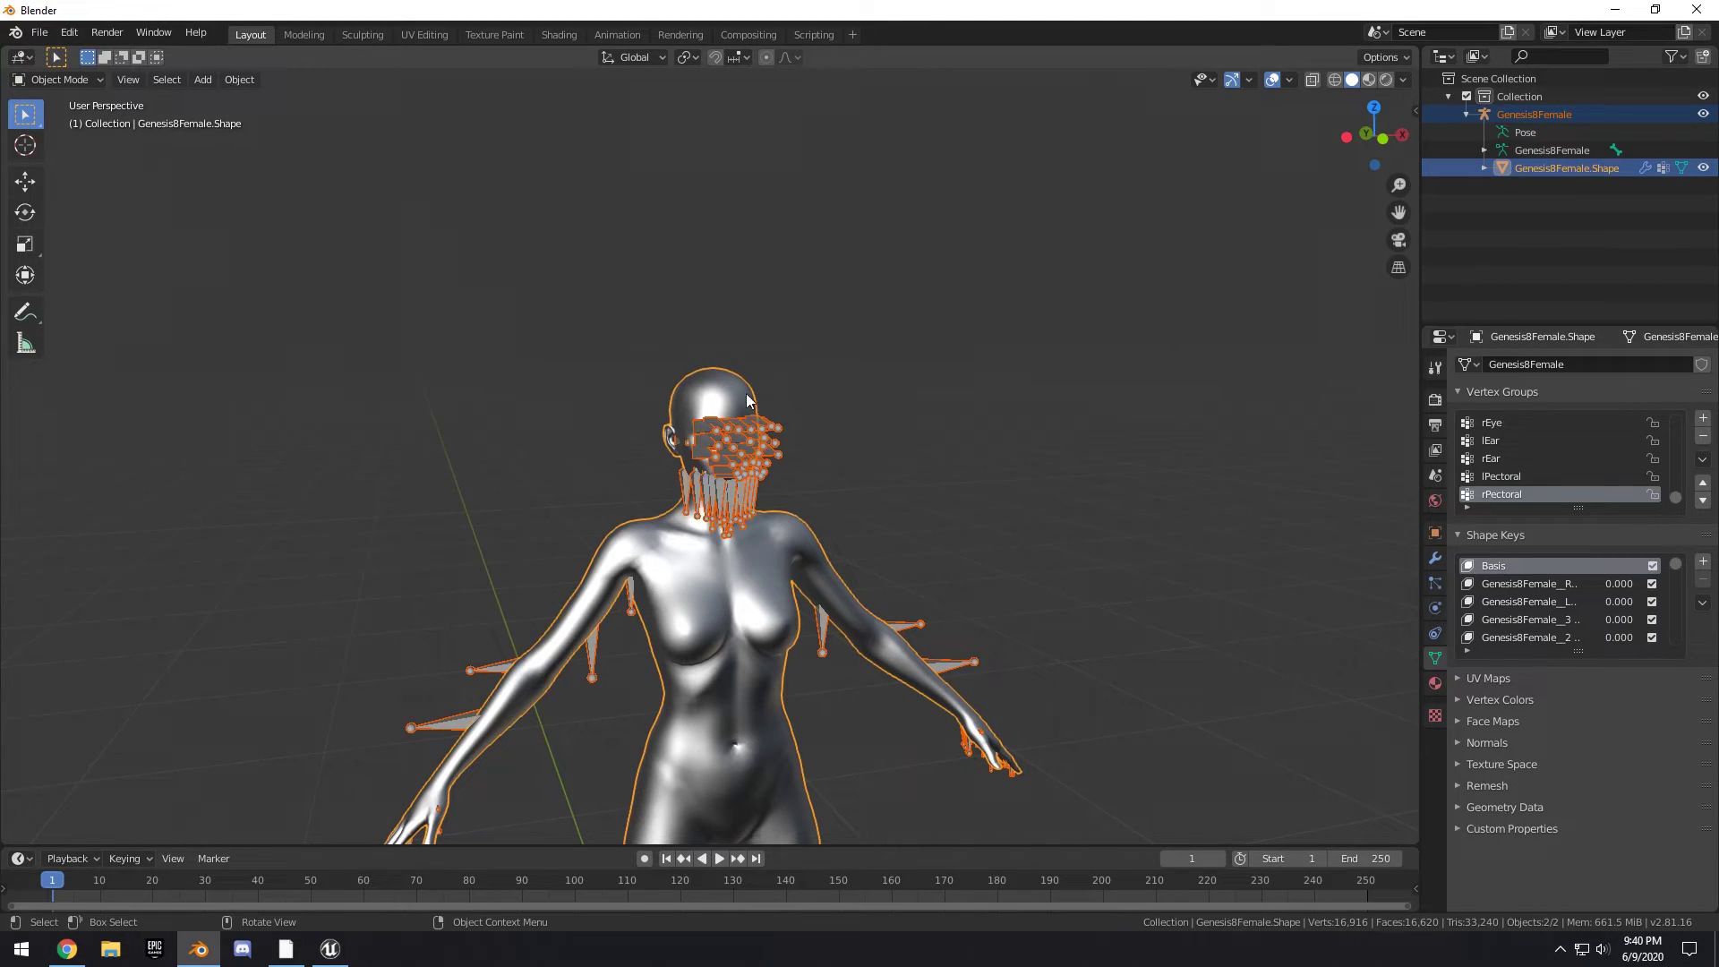
left_click(1615, 10)
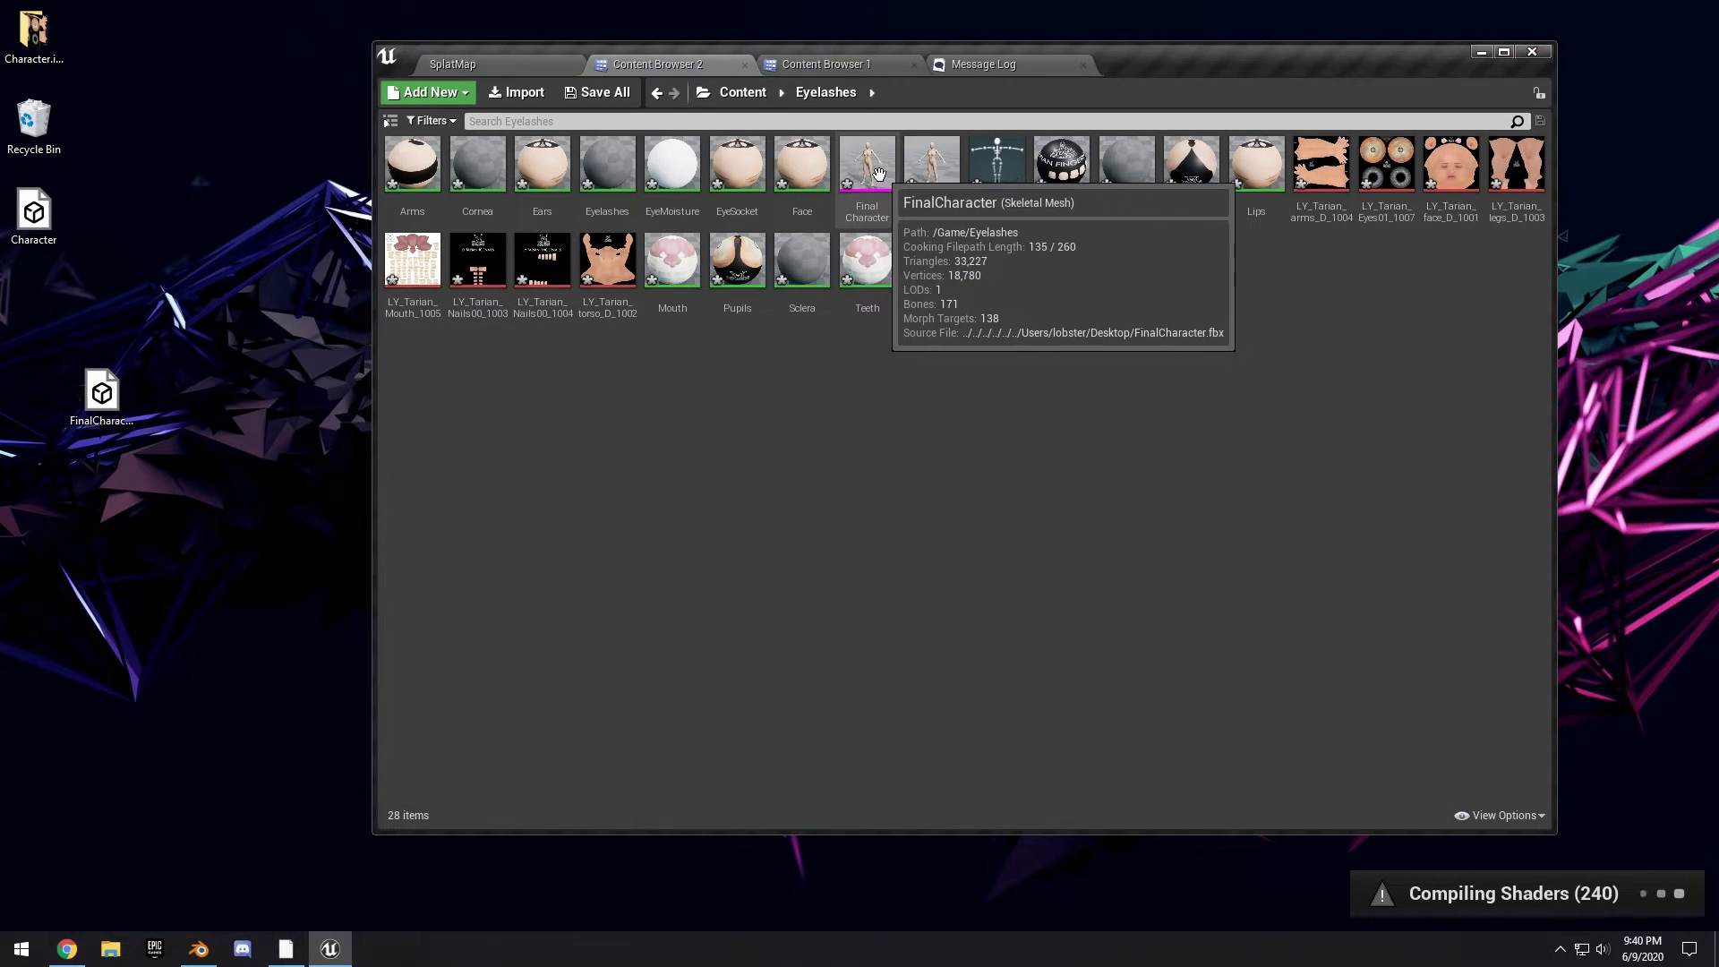
- Open the FinalCharacter skeletal mesh and inspect the face around the head bone
double_click(877, 174)
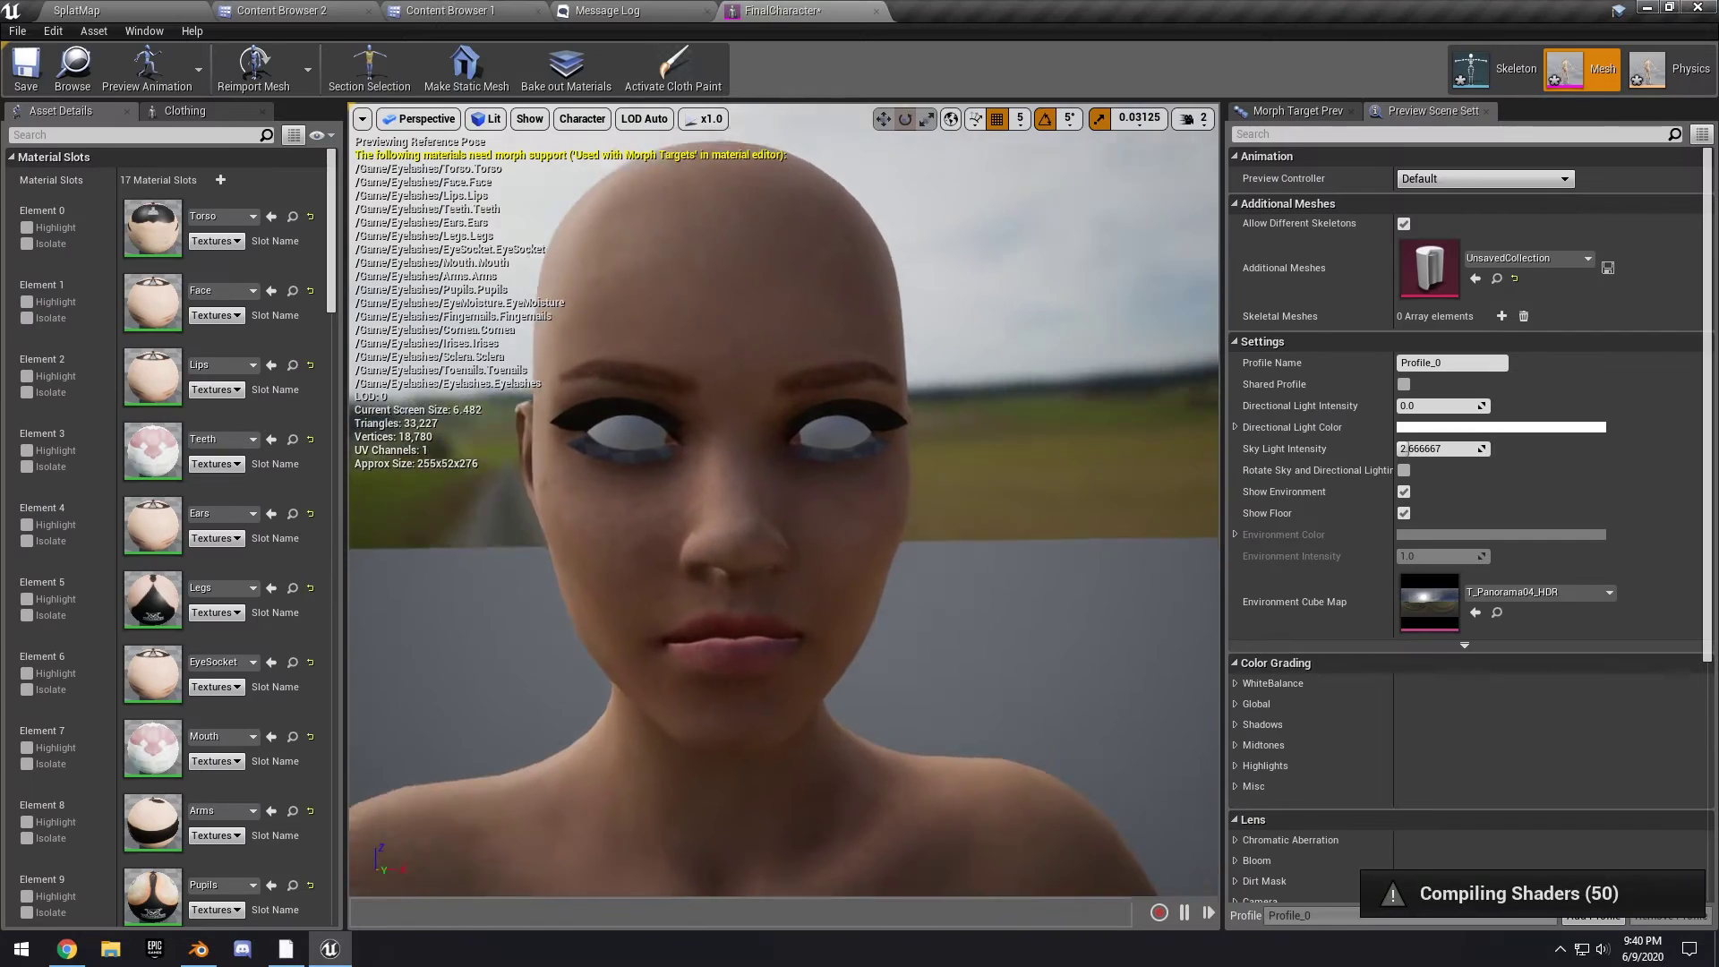
right_click_drag(689, 470, 788, 484)
left_click(602, 438)
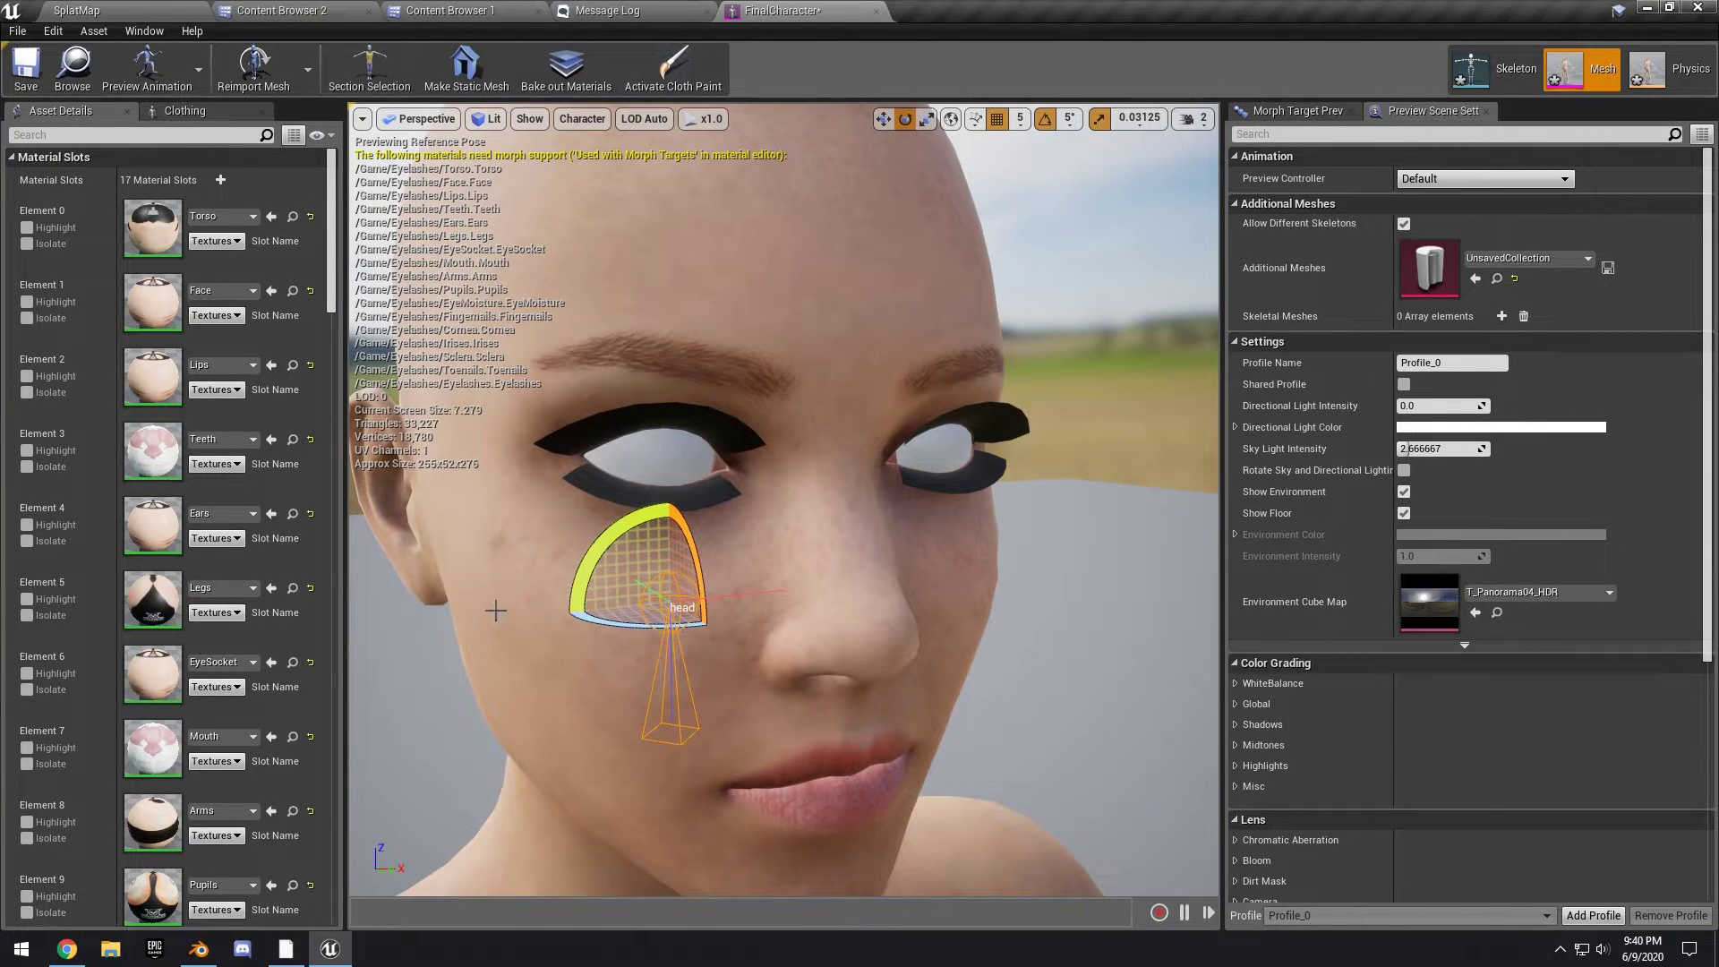
scroll(244, 593, "down", 6)
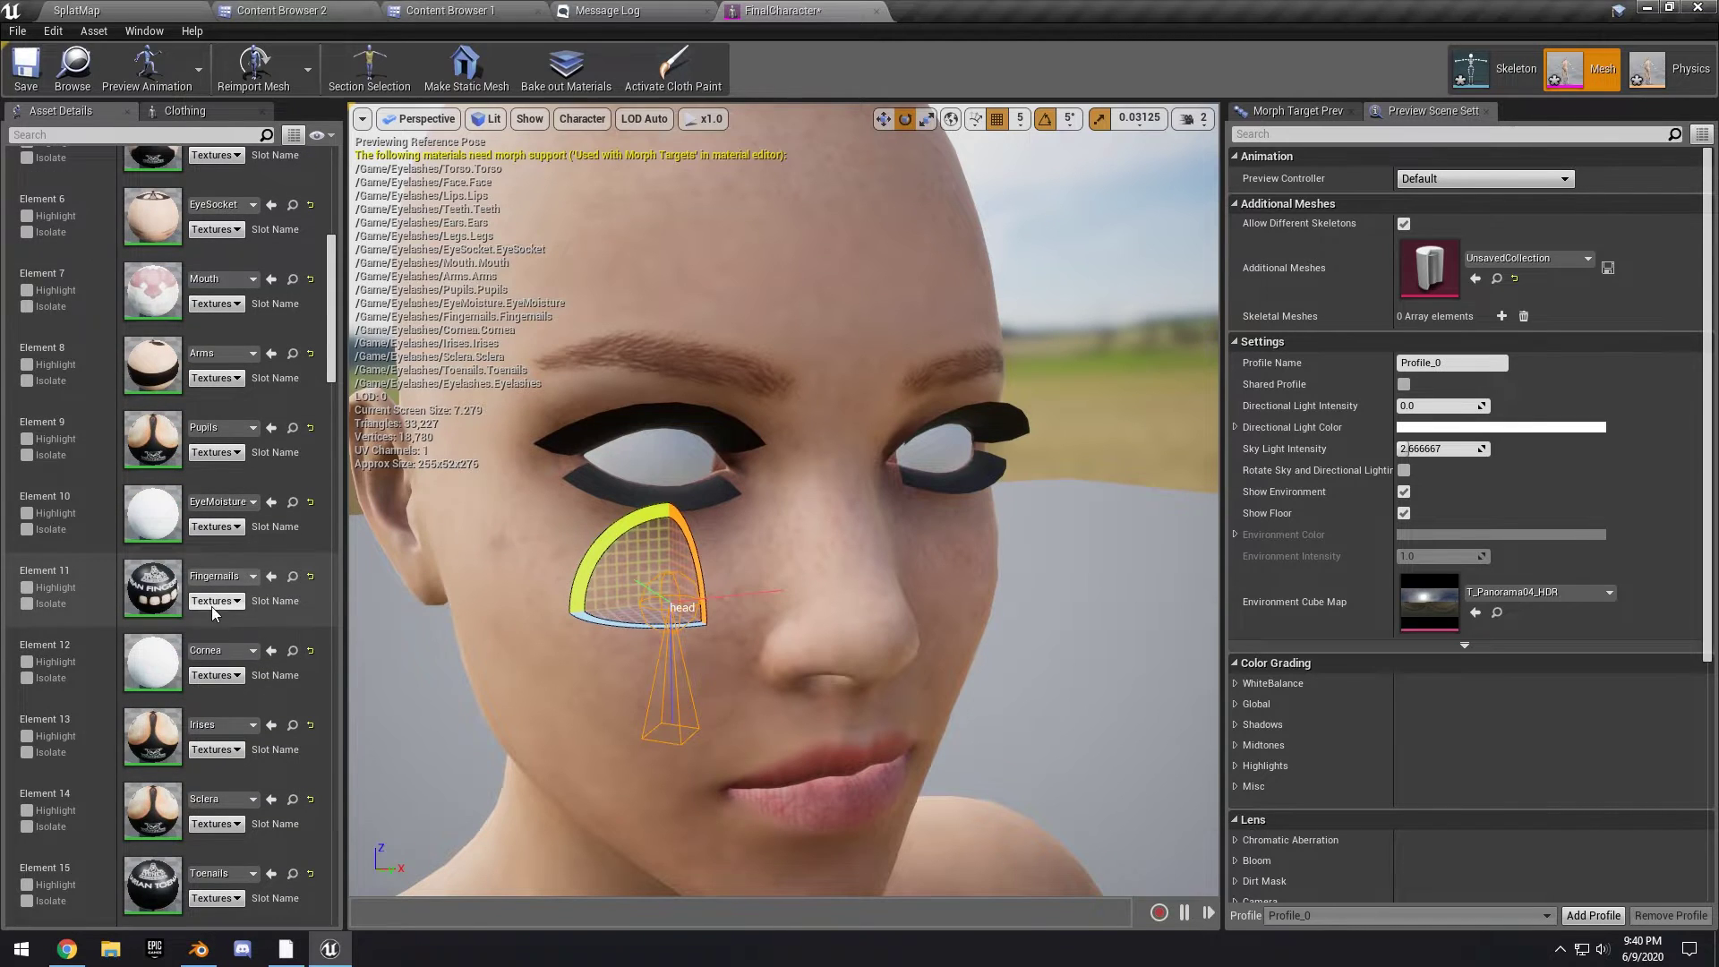
scroll(211, 605, "down", 2)
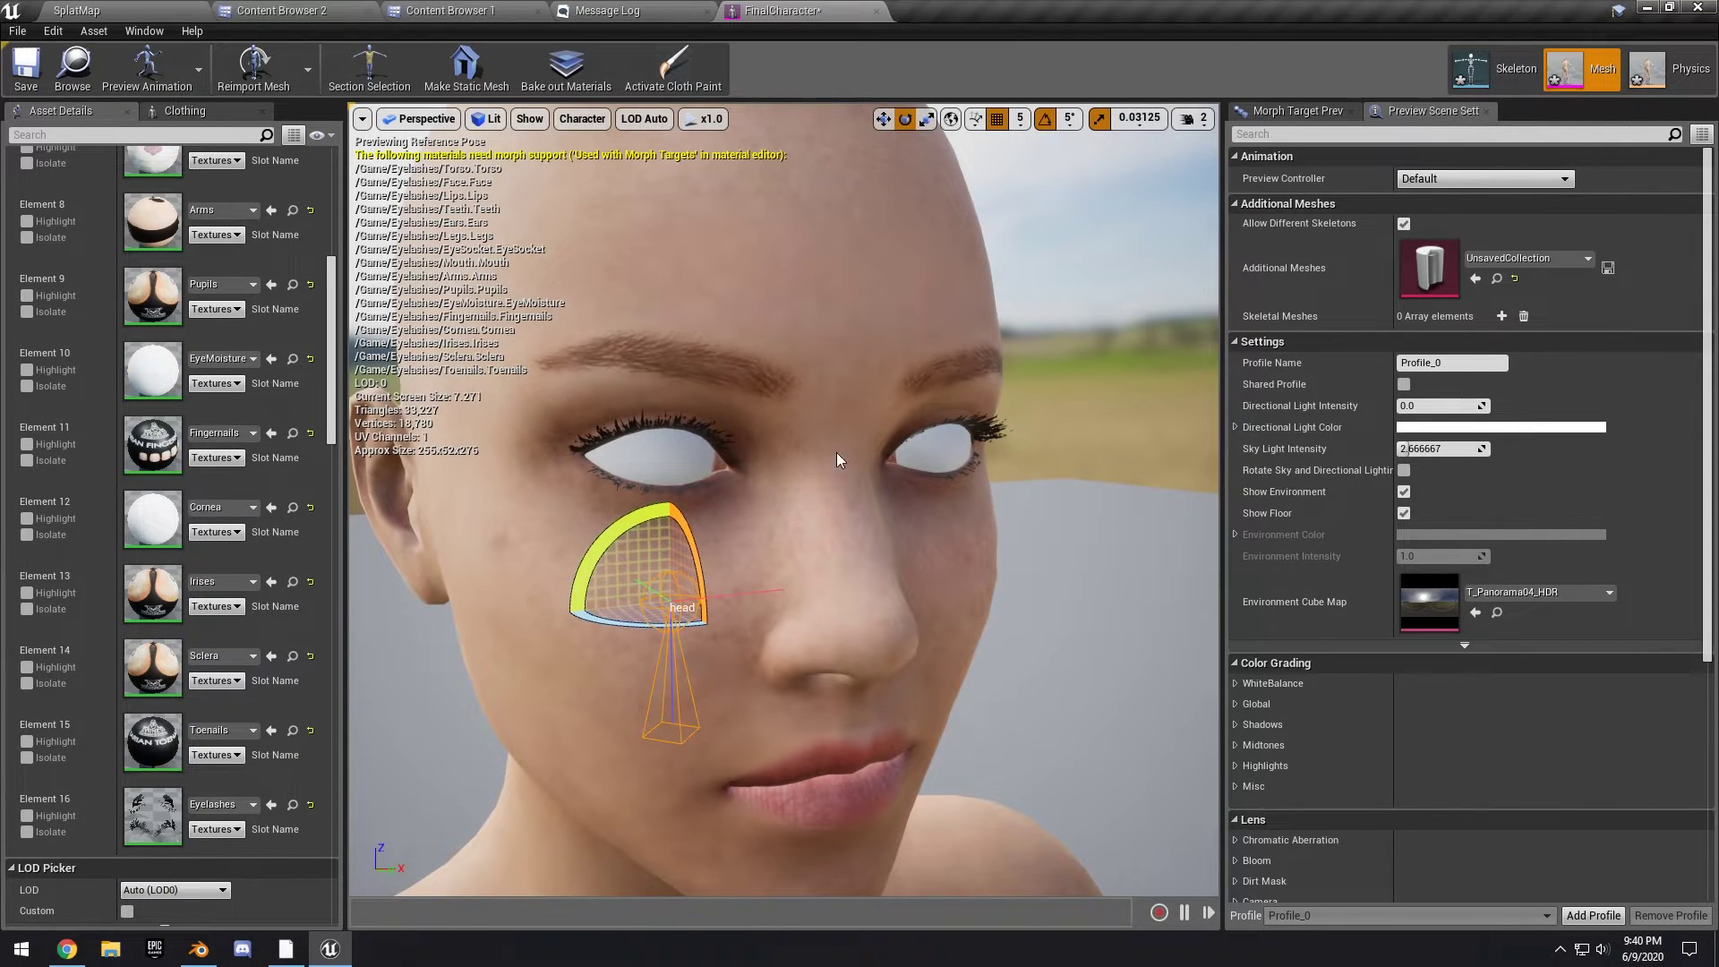
left_click(1058, 463)
right_click_drag(1058, 463, 1036, 428)
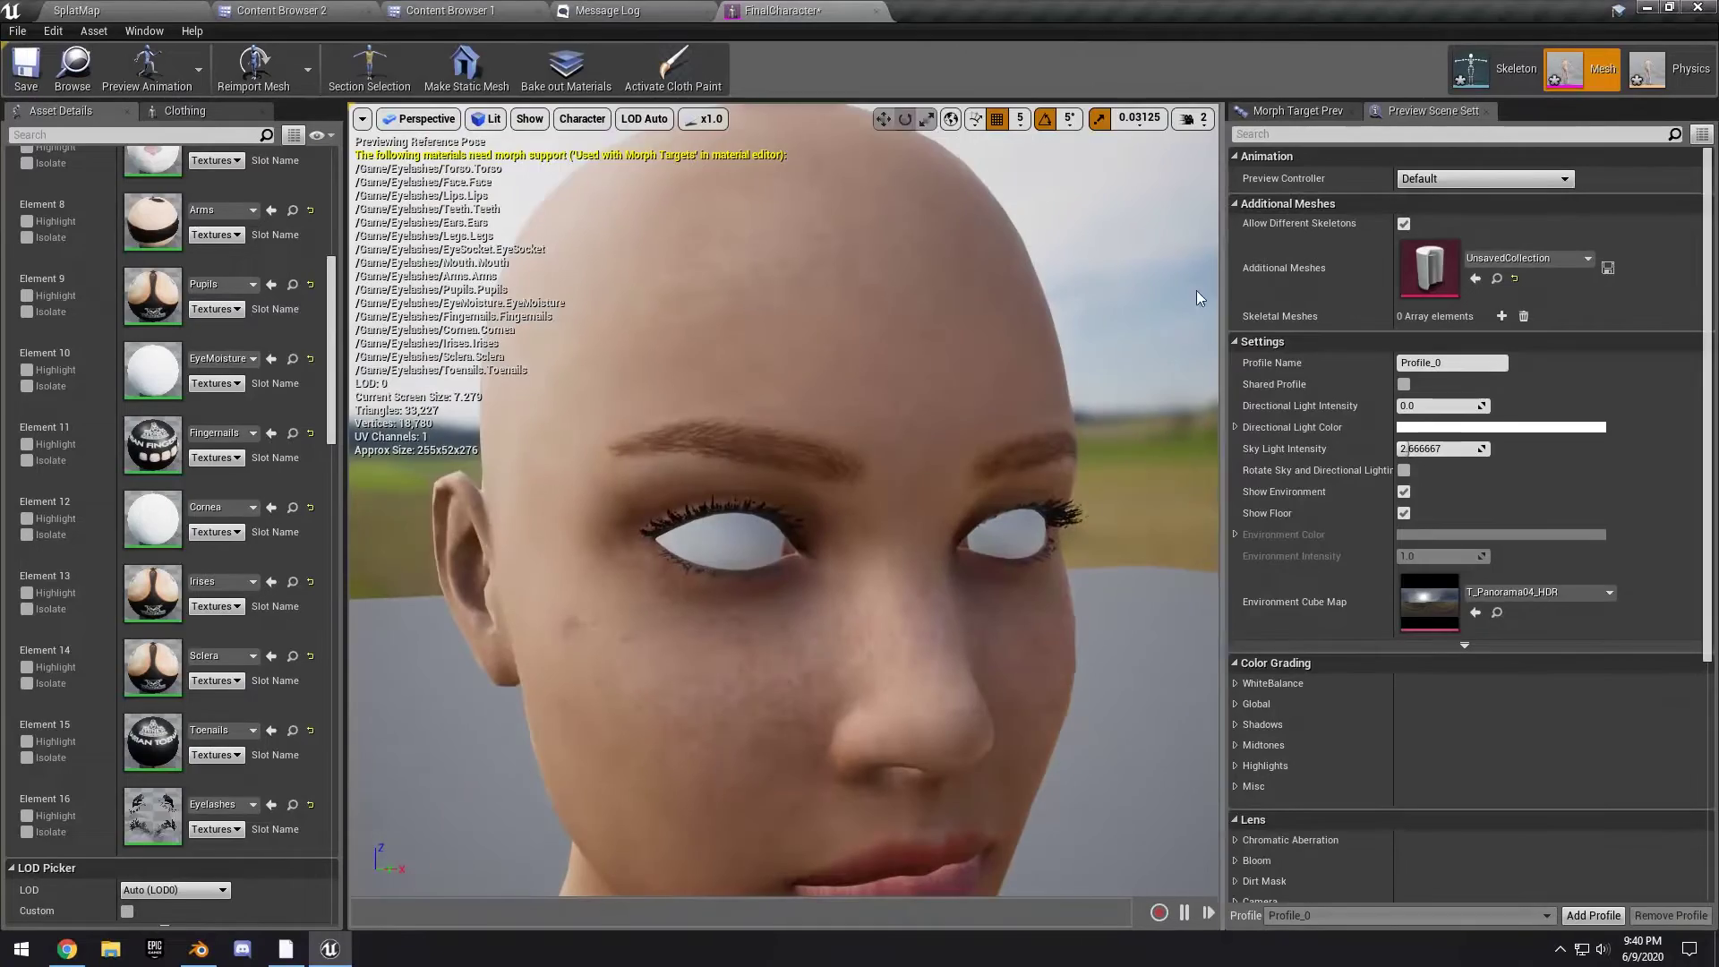
right_click_drag(1177, 313, 1078, 286)
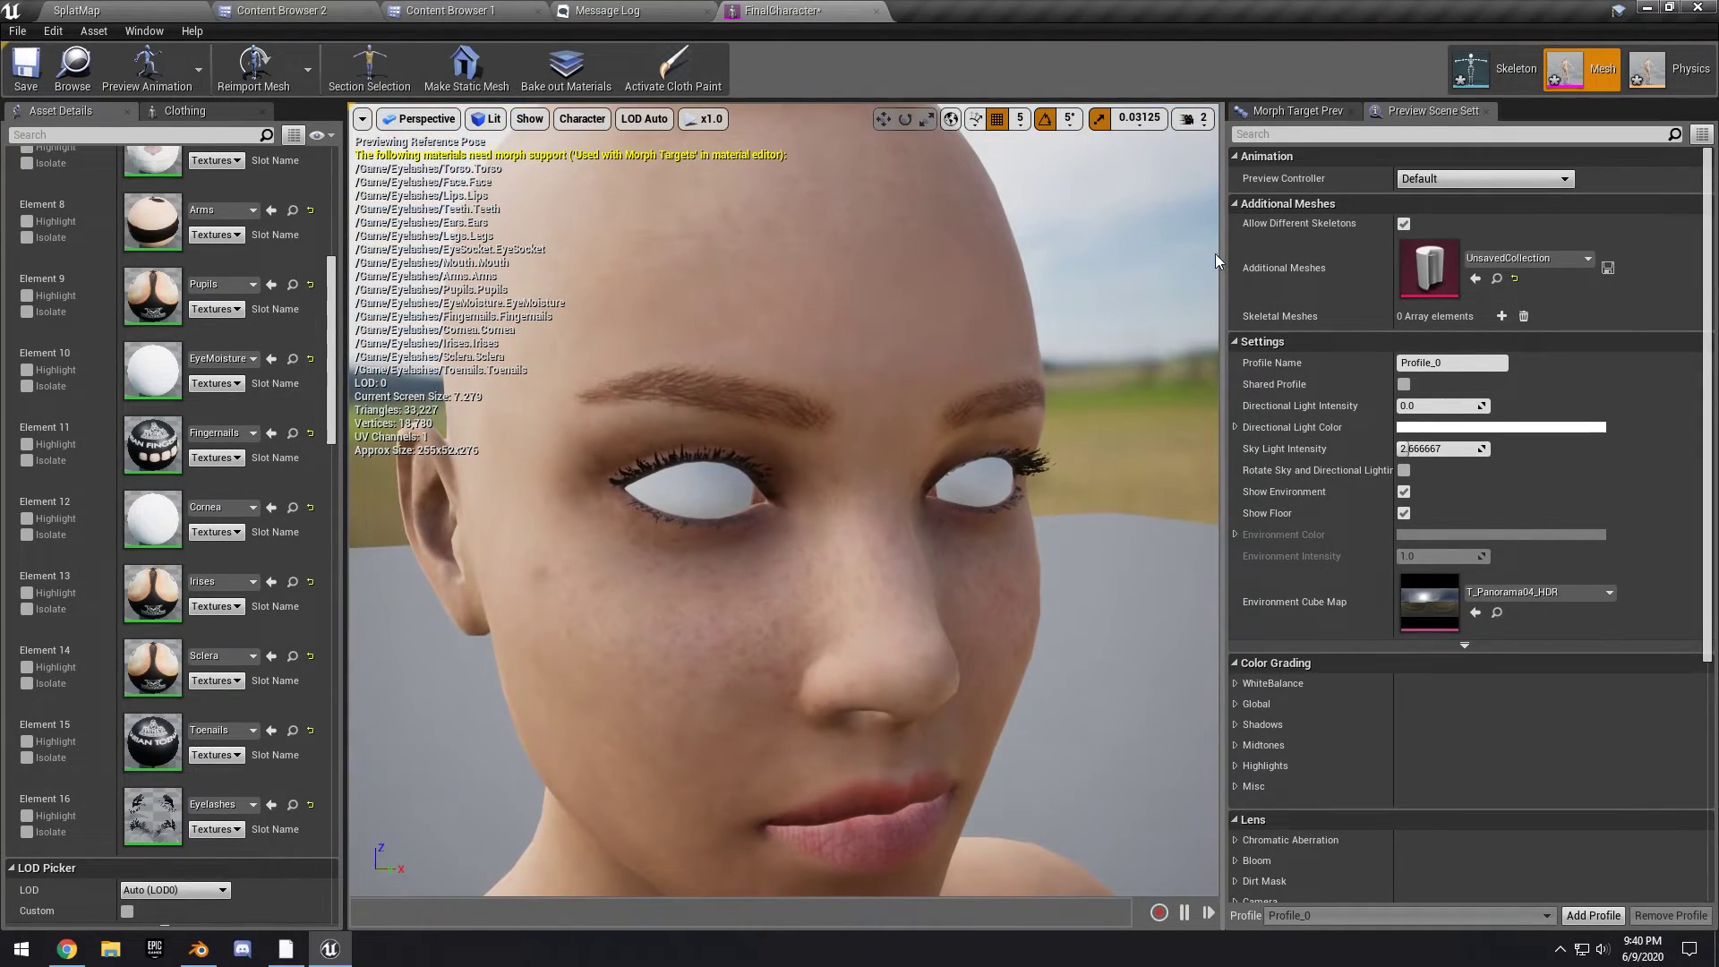
- Show the Morph Target Preview and set Element 10's material to EyeMoisture_001
left_click(1324, 111)
scroll(1380, 467, "down", 5)
mouse_move(1155, 448)
right_mouse_down()
mouse_move(1208, 501)
mouse_move(1163, 448)
right_mouse_up()
scroll(218, 691, "up", 10)
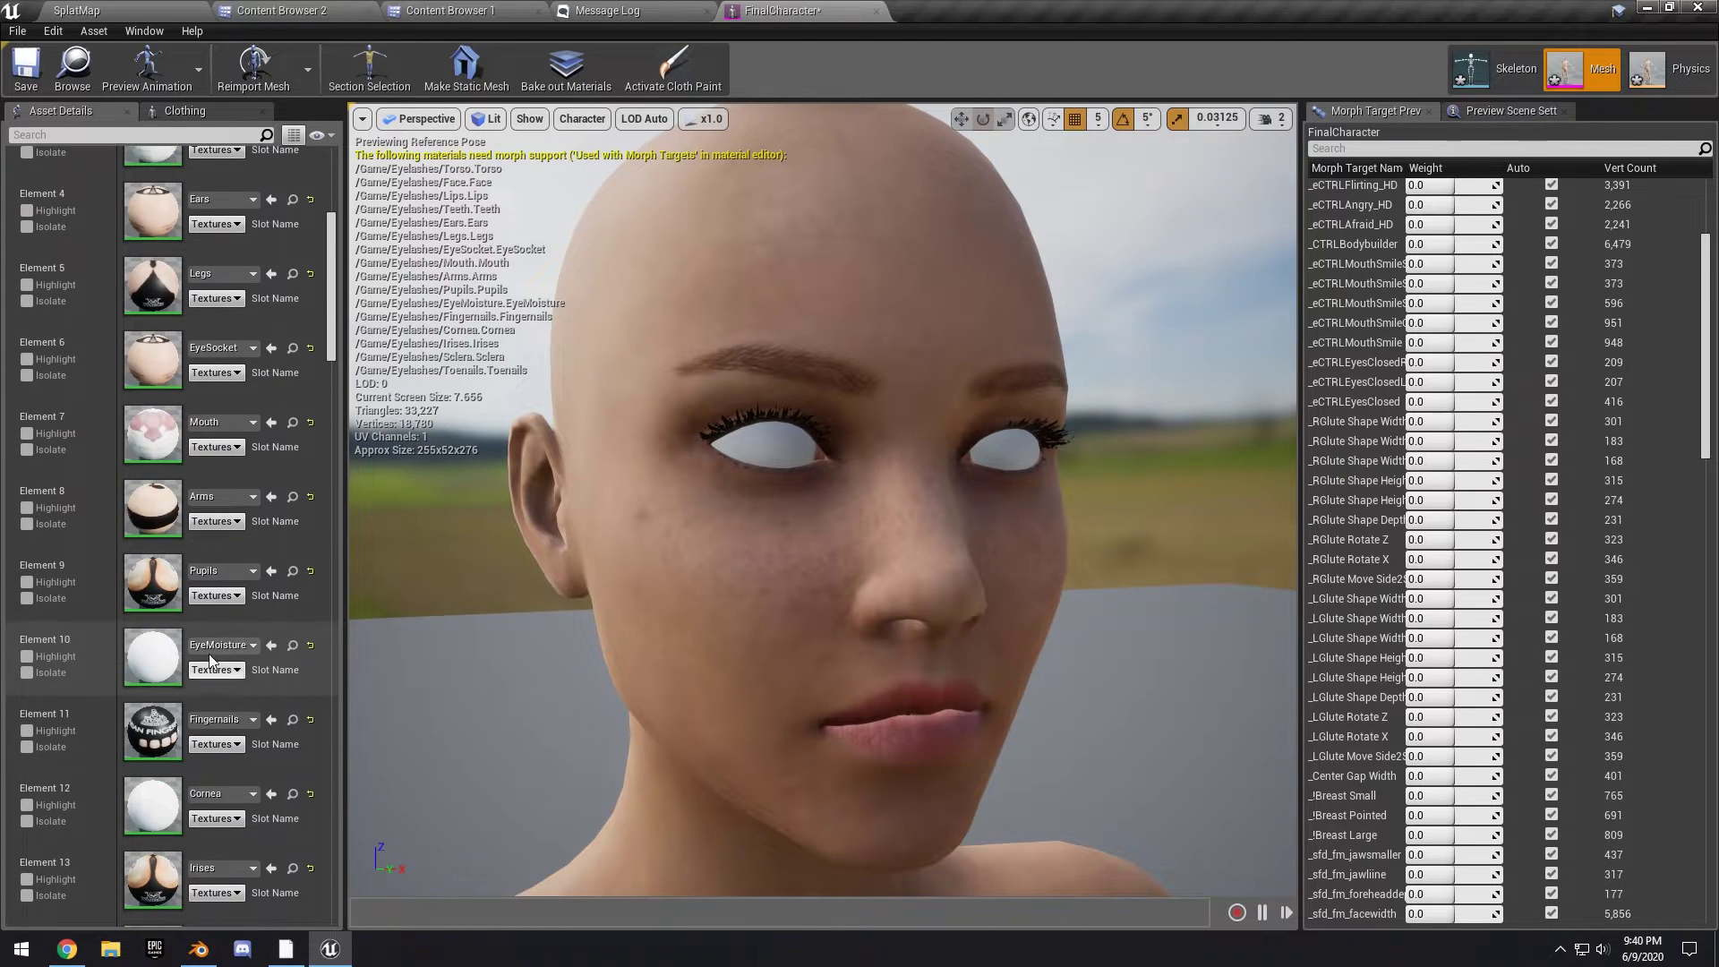
left_click(215, 646)
left_click(196, 503)
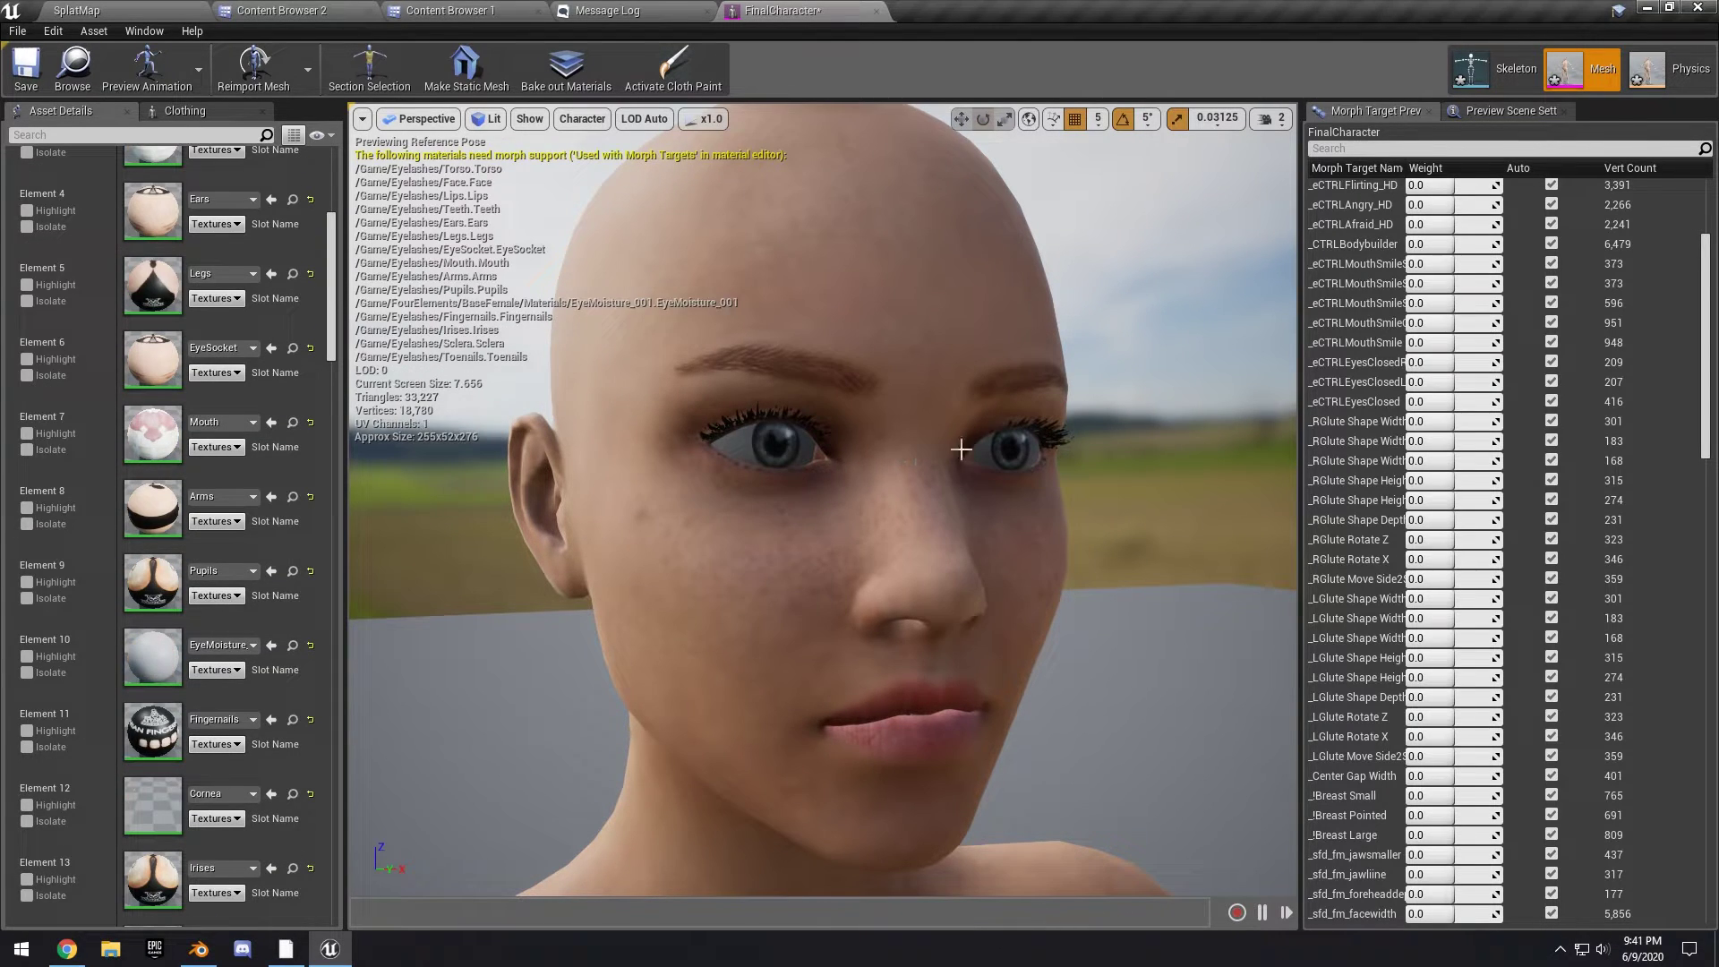
right_click_drag(1043, 457, 1054, 463)
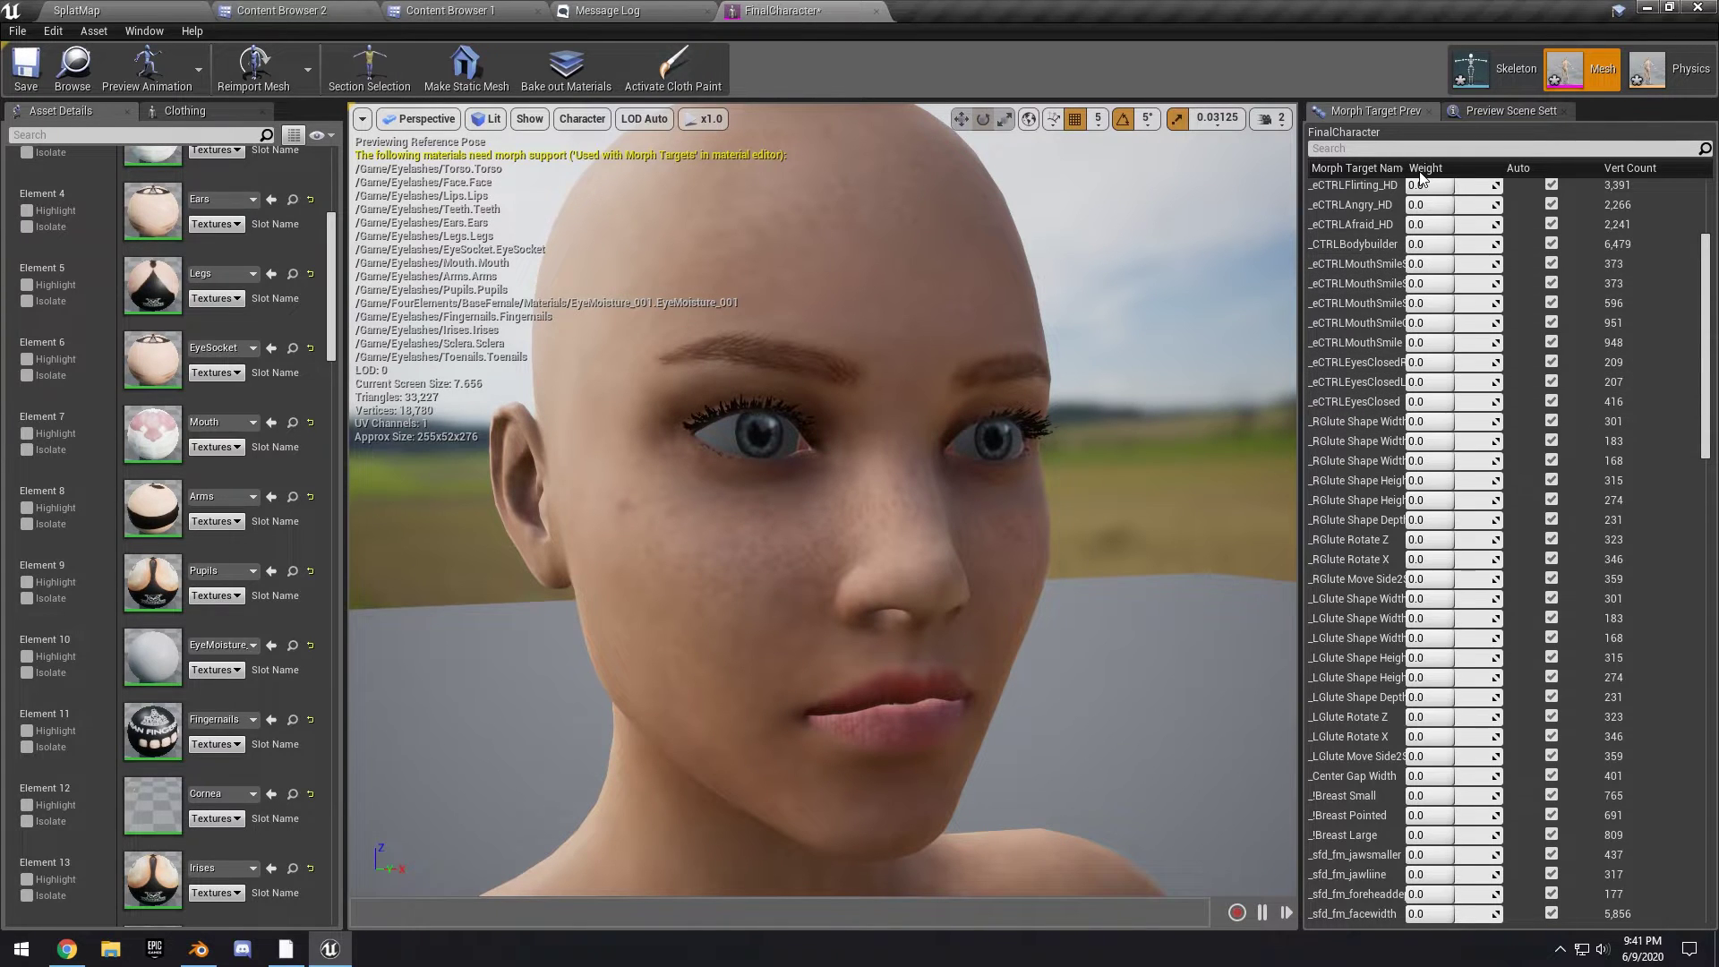
- Test face morphs, zeroing eCTRLFlirting_HD and raising eCTRLEyesClosedL to 1.0 to close the left eye
left_click_drag(1403, 167, 1439, 166)
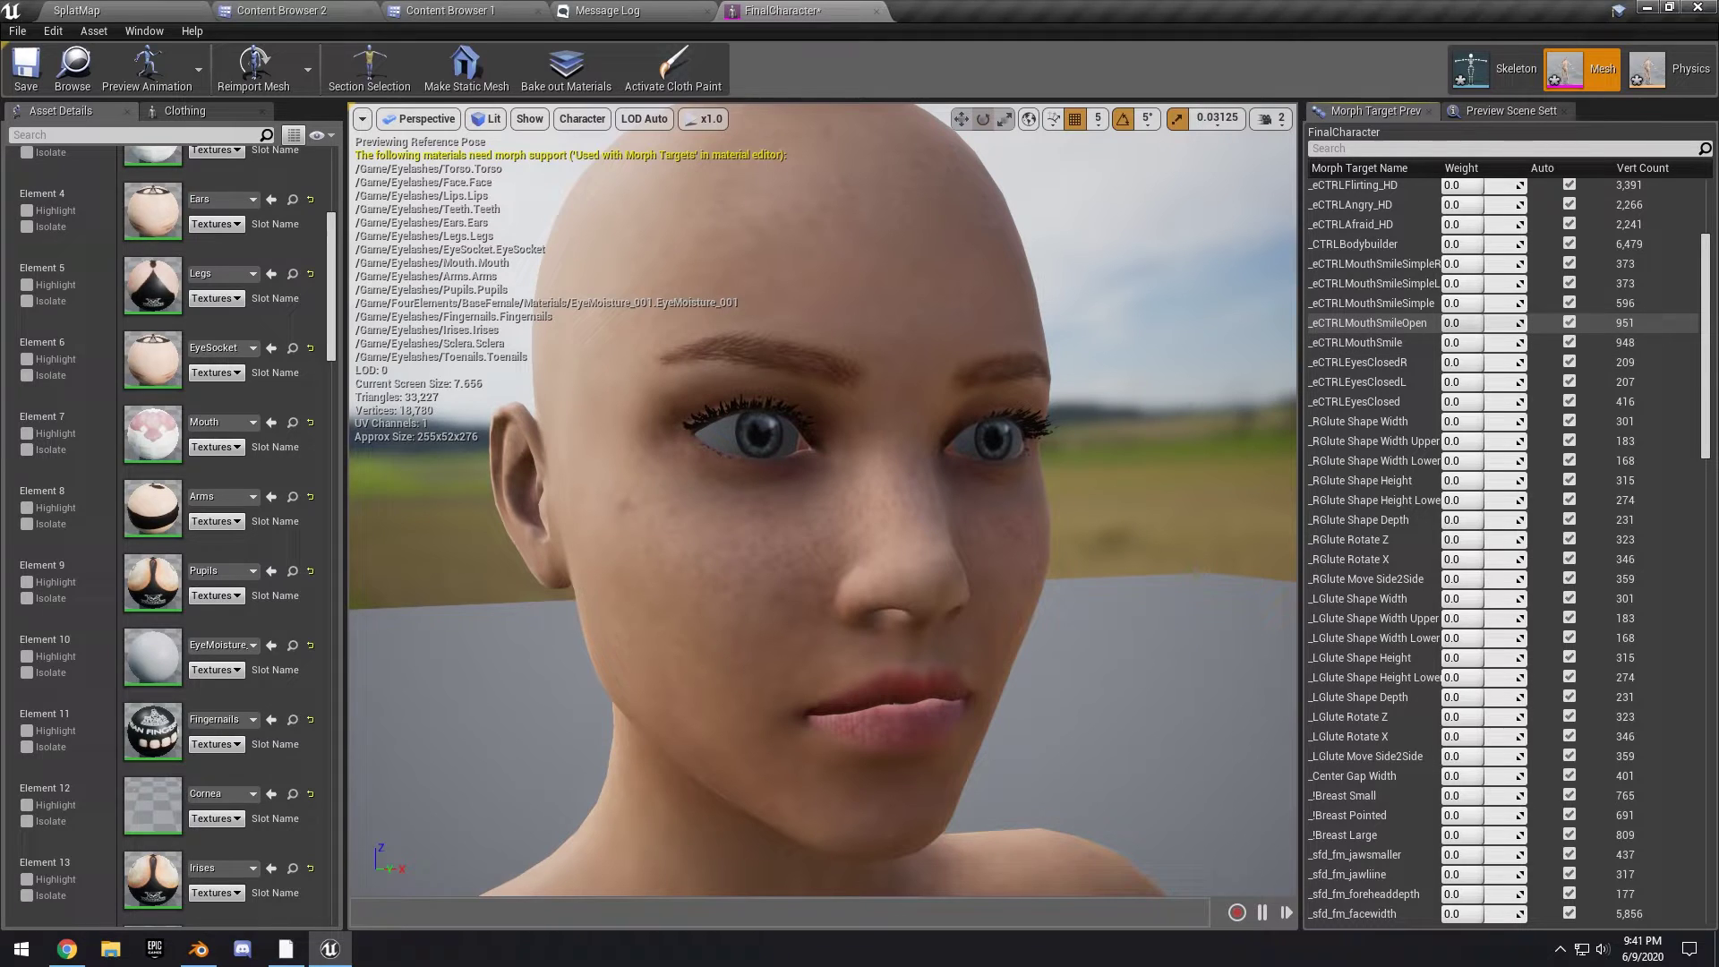
left_click(1462, 322)
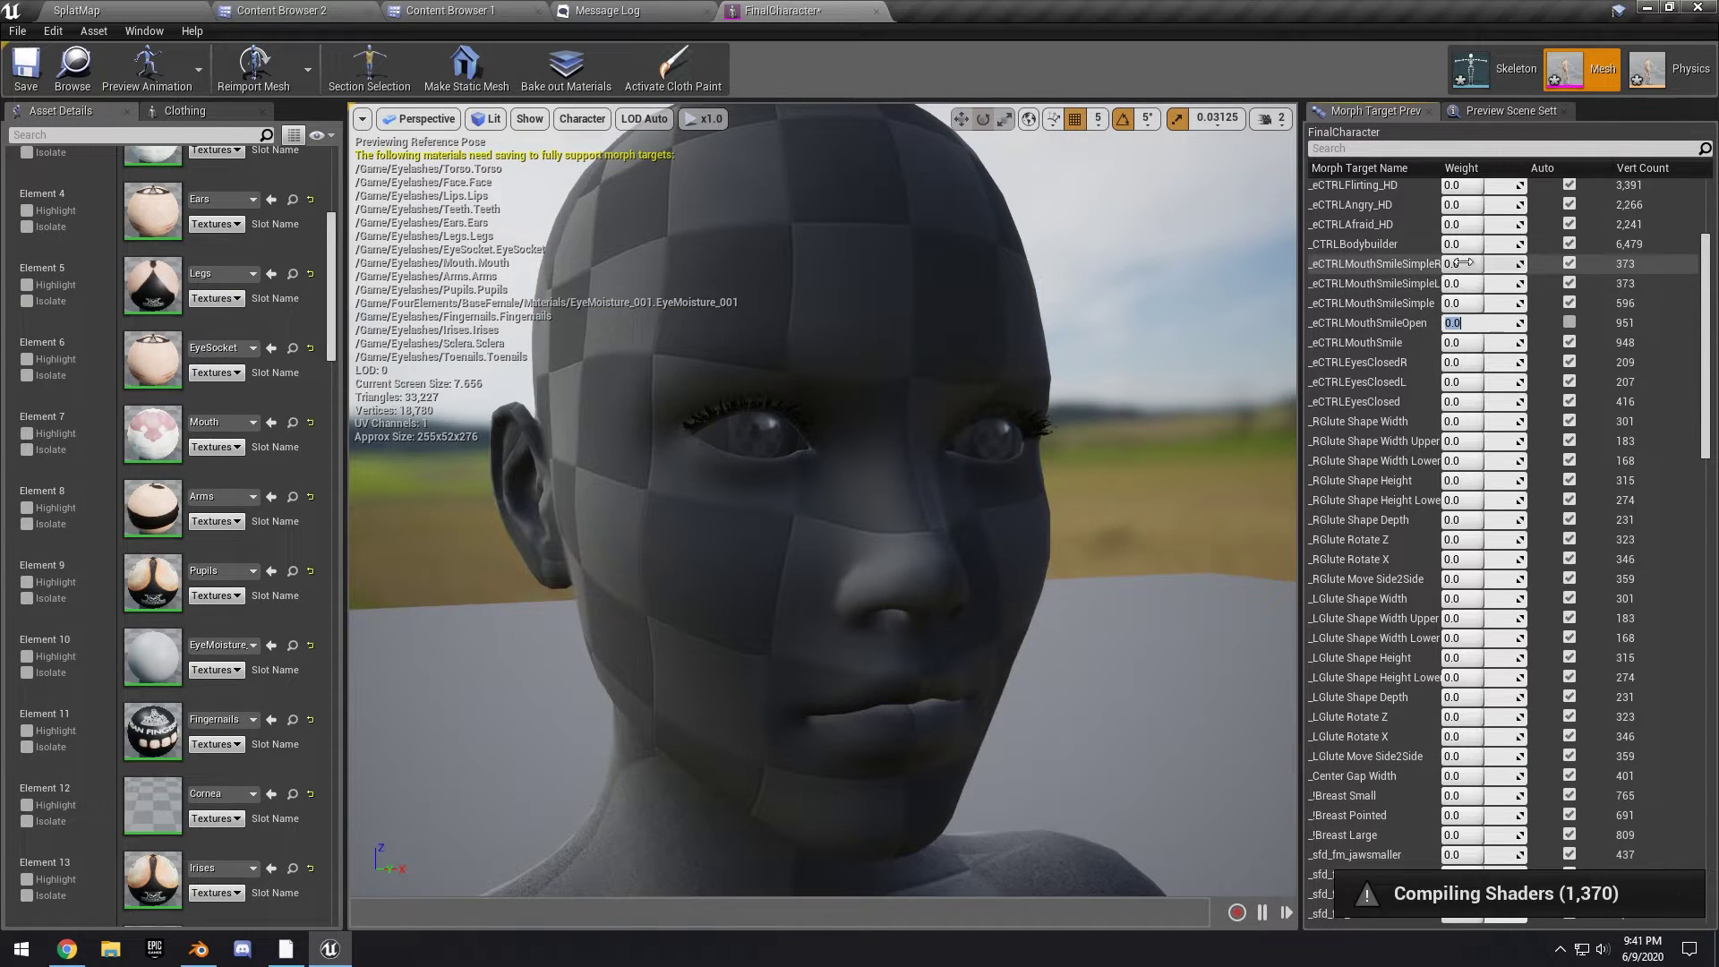
left_click(1473, 205)
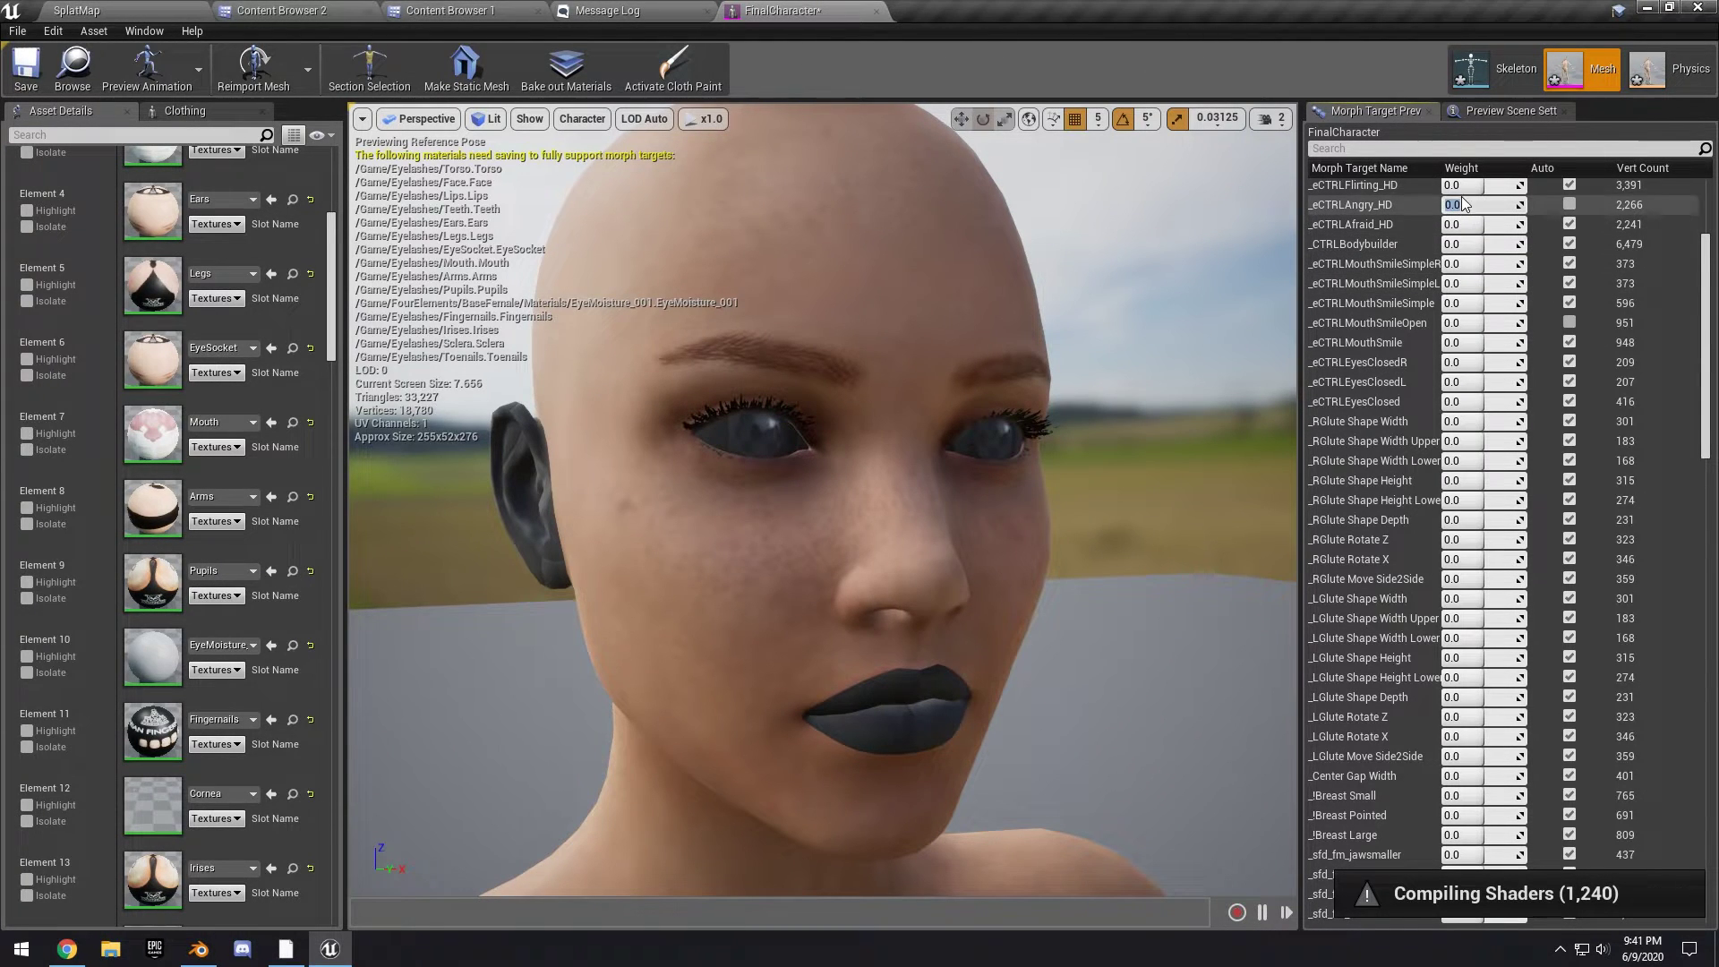
left_click_drag(1468, 186, 1526, 185)
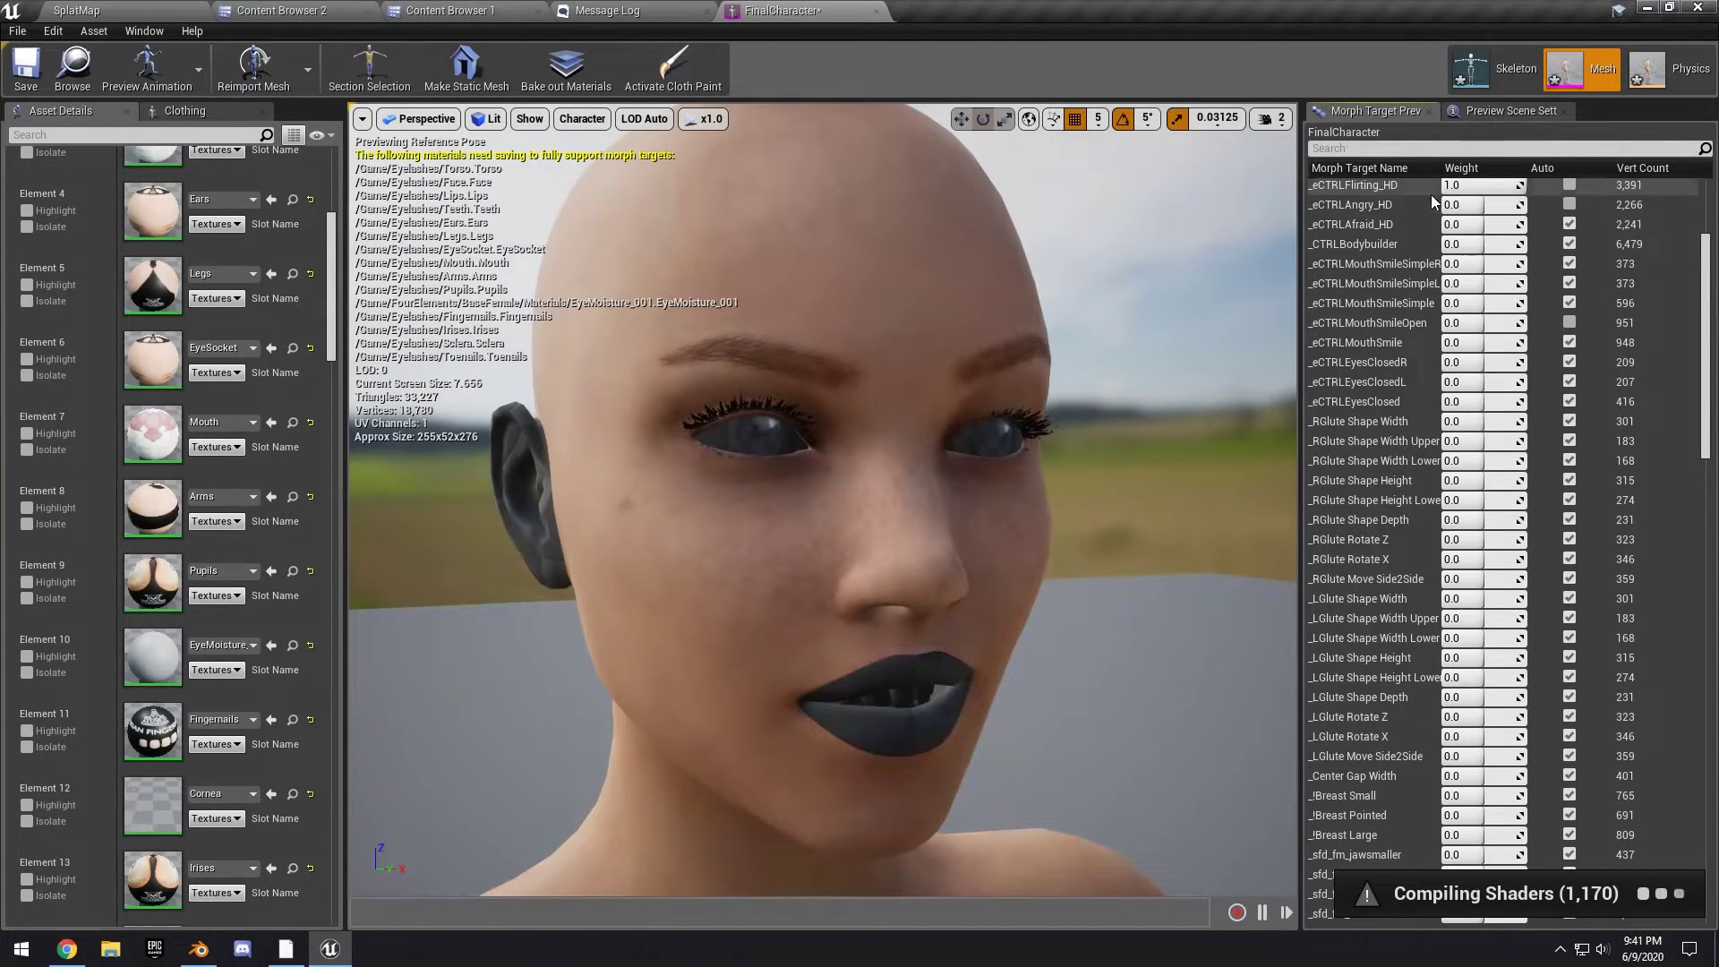
left_click(1468, 185)
type("0")
key("Return")
left_click_drag(1468, 382, 1524, 383)
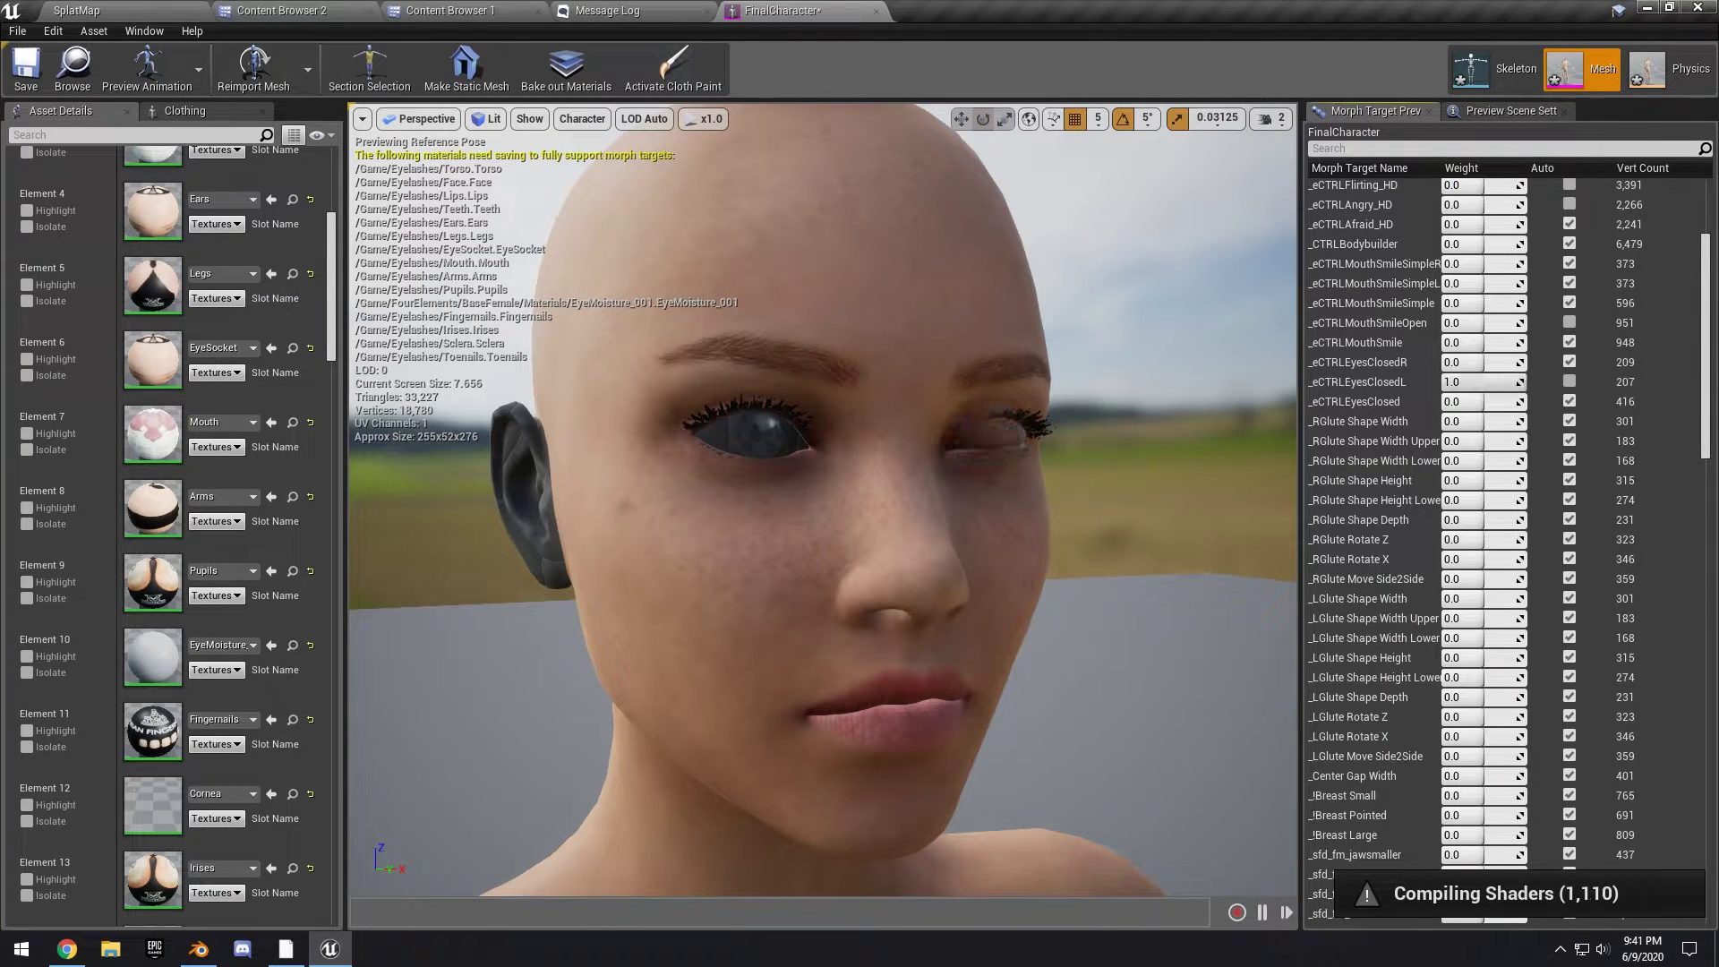
- Set eCTRLEyesClosedL back to 0 to reopen the left eye, then browse the morph target list
left_click(1461, 384)
type("0")
key("Return")
scroll(1404, 238, "down", 15)
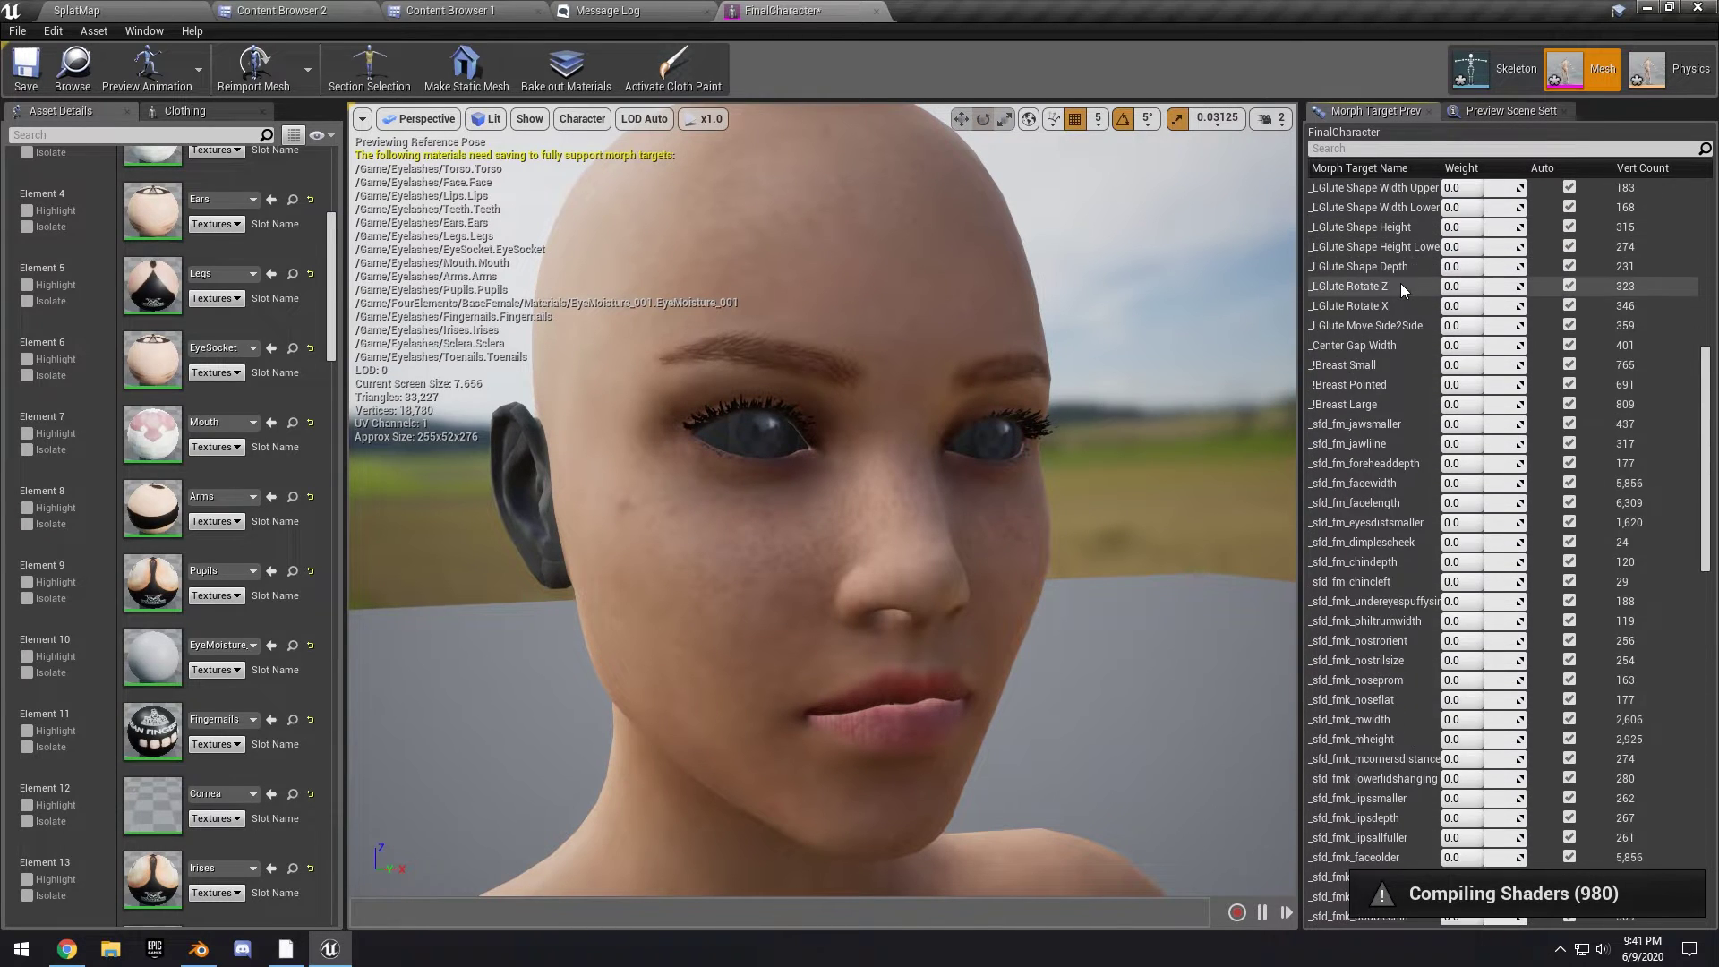
scroll(1397, 304, "down", 15)
scroll(1420, 412, "up", 15)
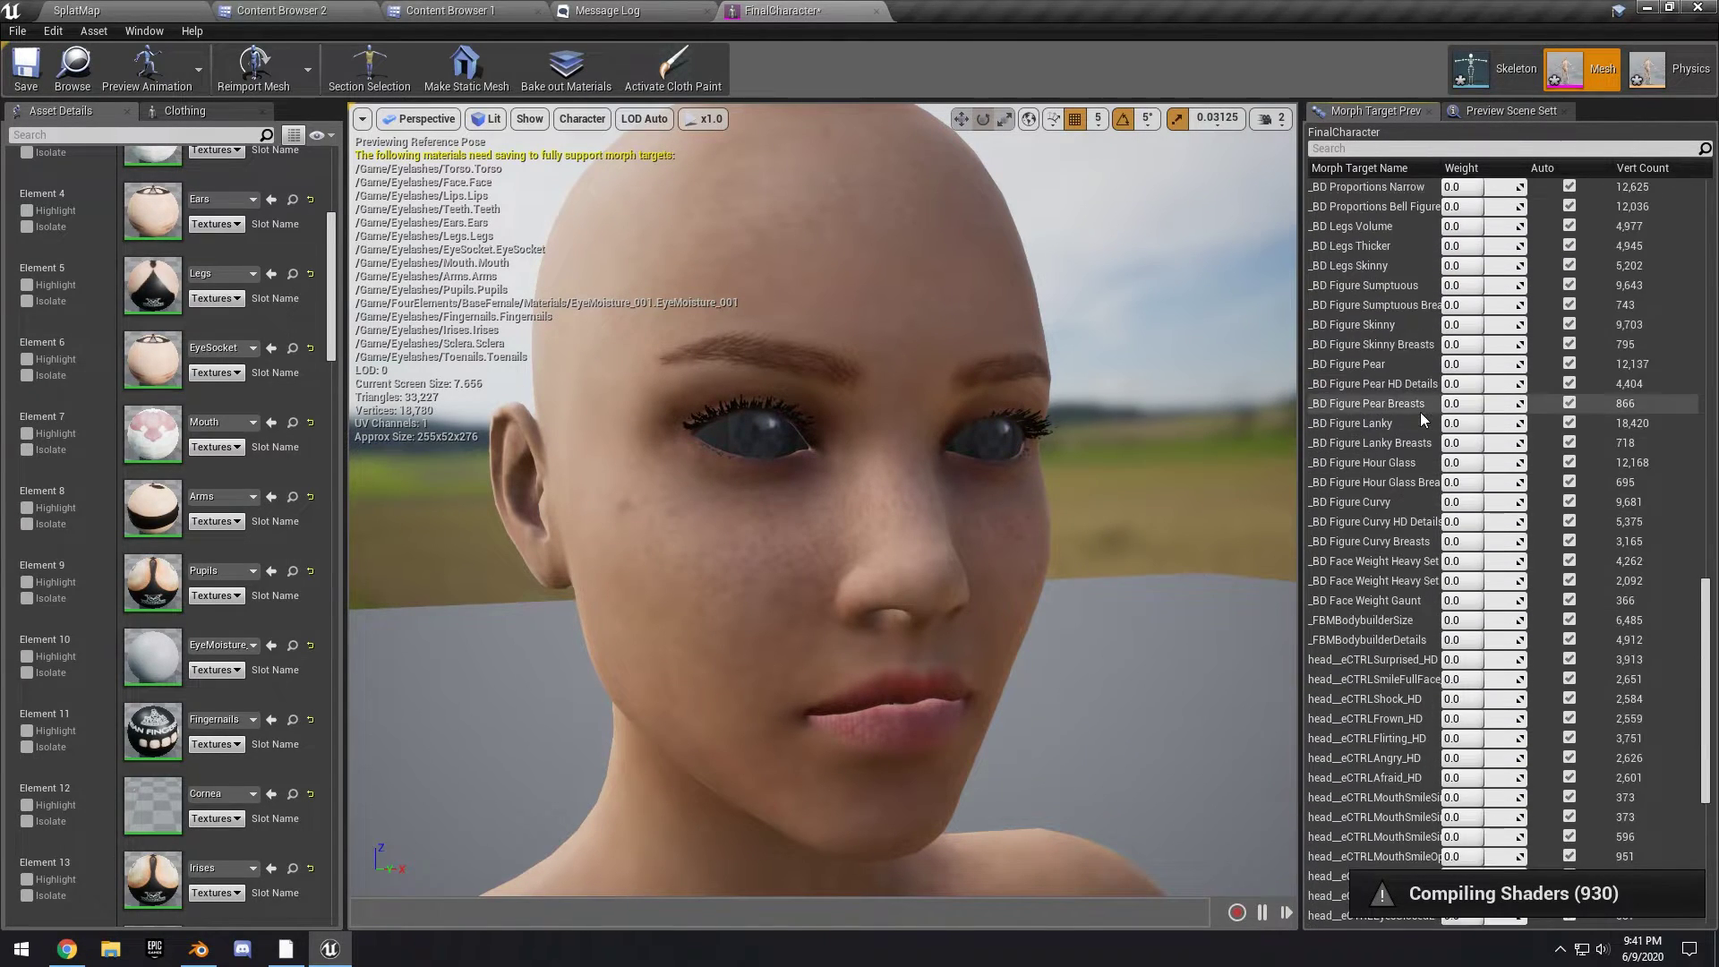
scroll(1369, 268, "up", 2)
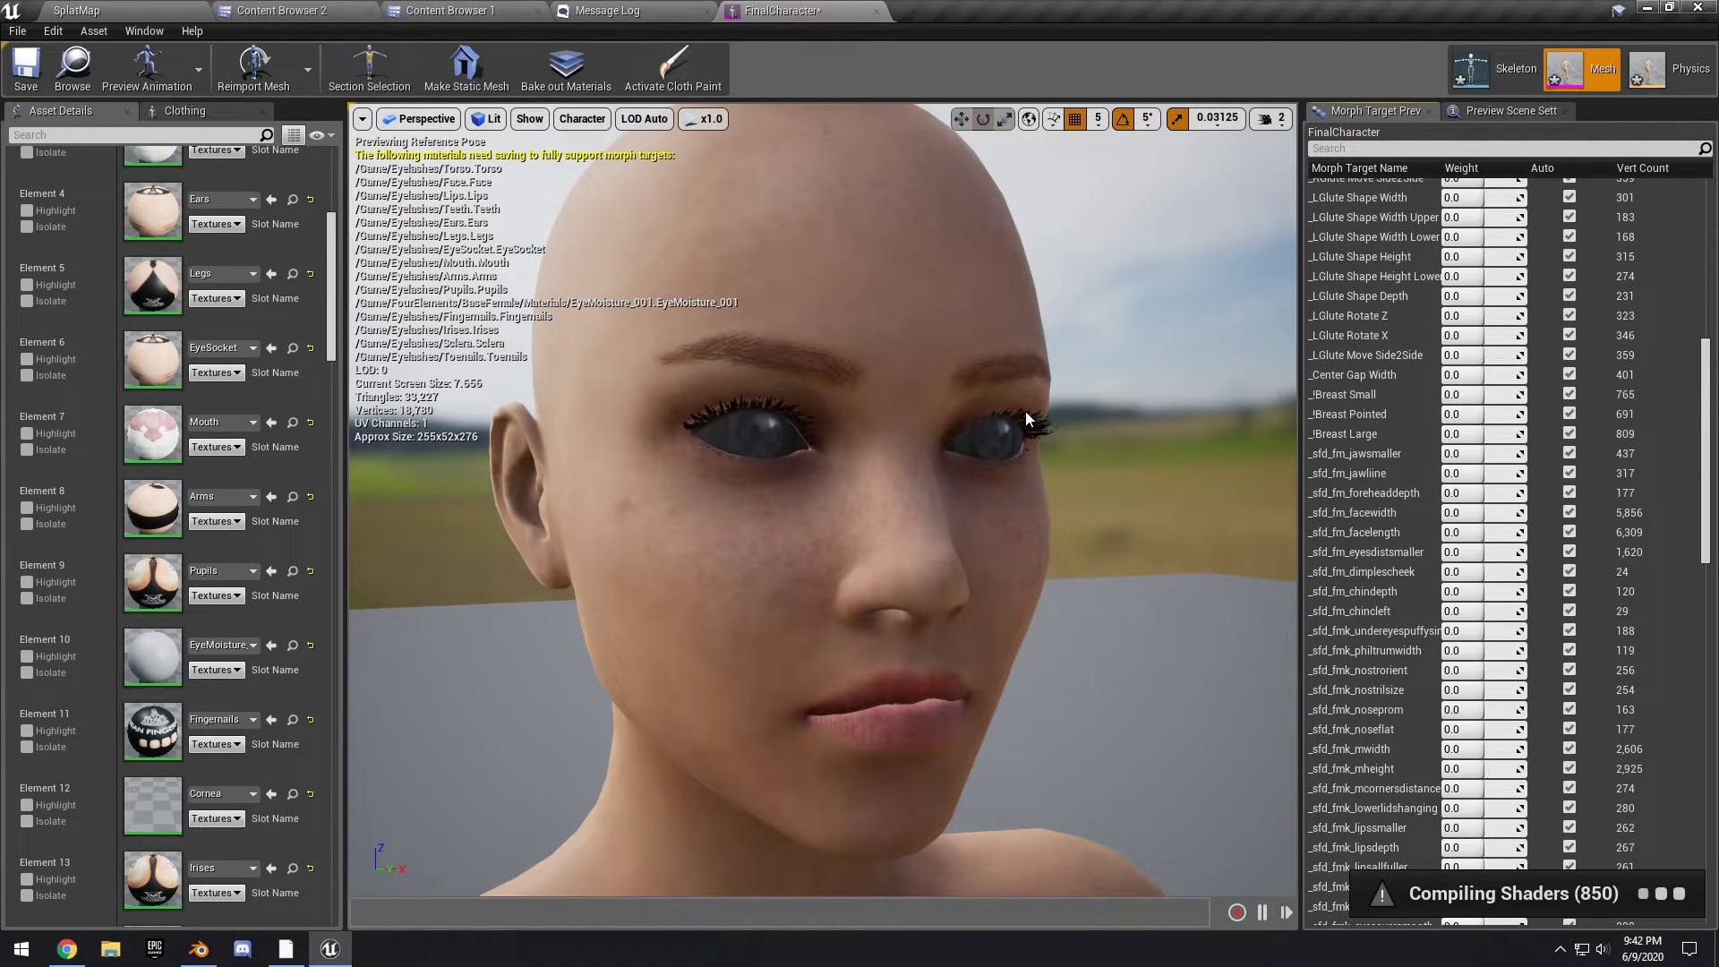
scroll(1370, 287, "up", 6)
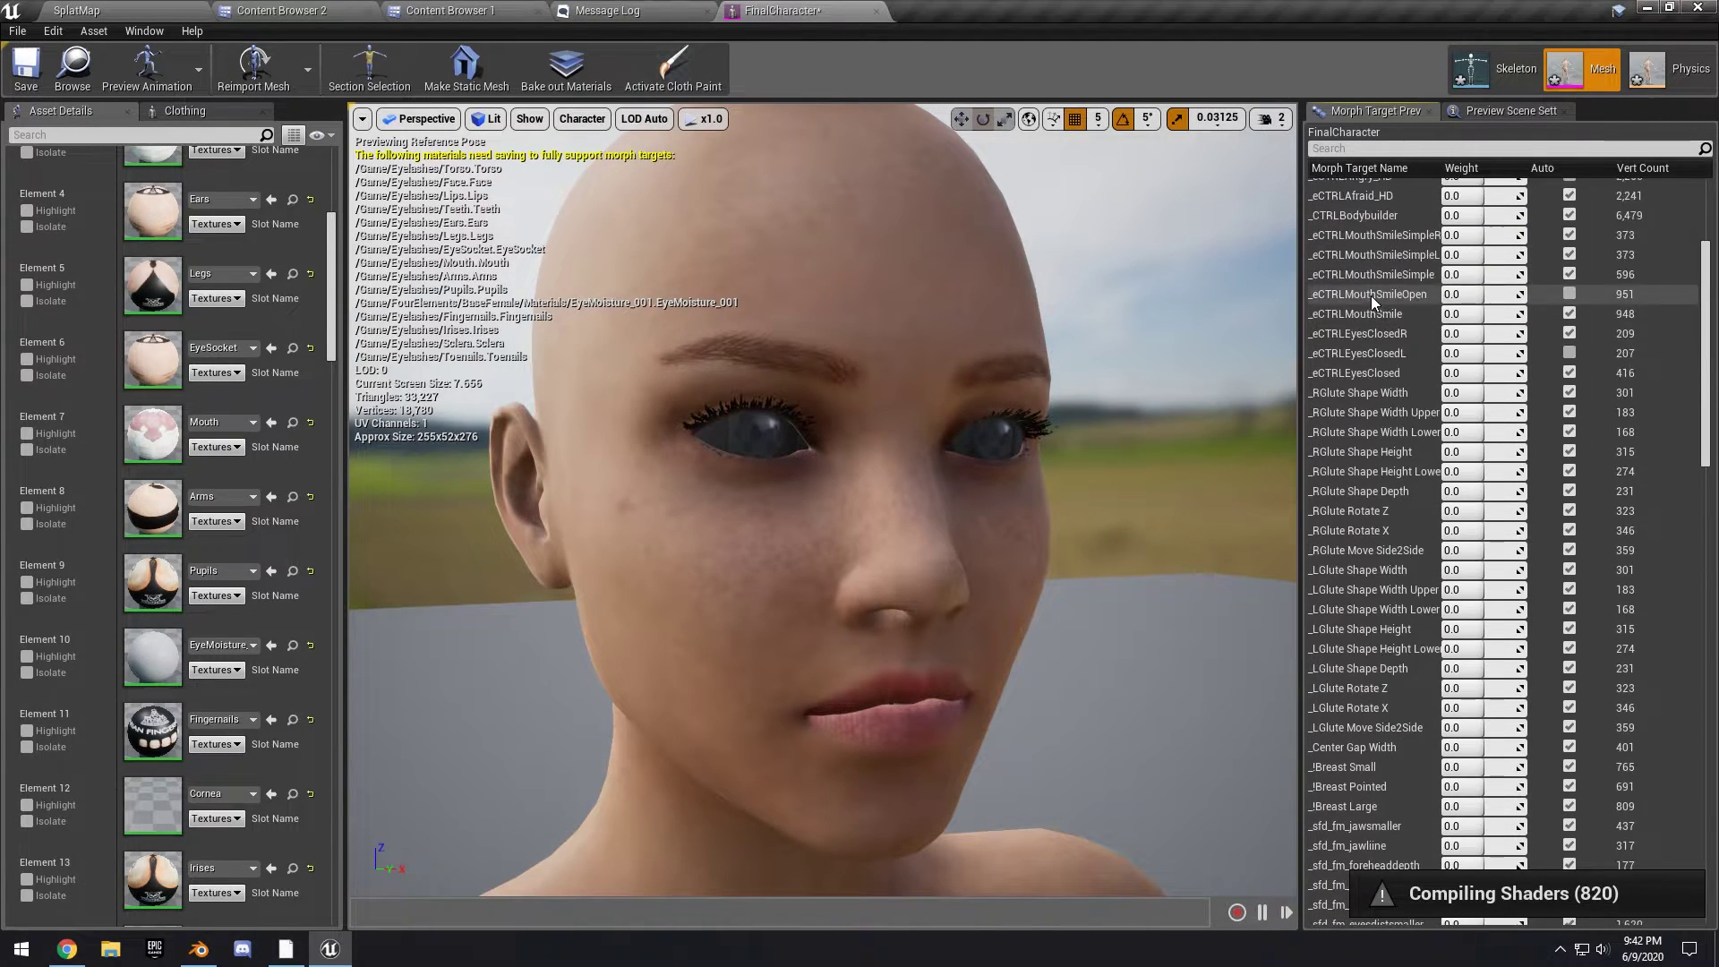
scroll(1370, 349, "up", 7)
scroll(1363, 361, "down", 20)
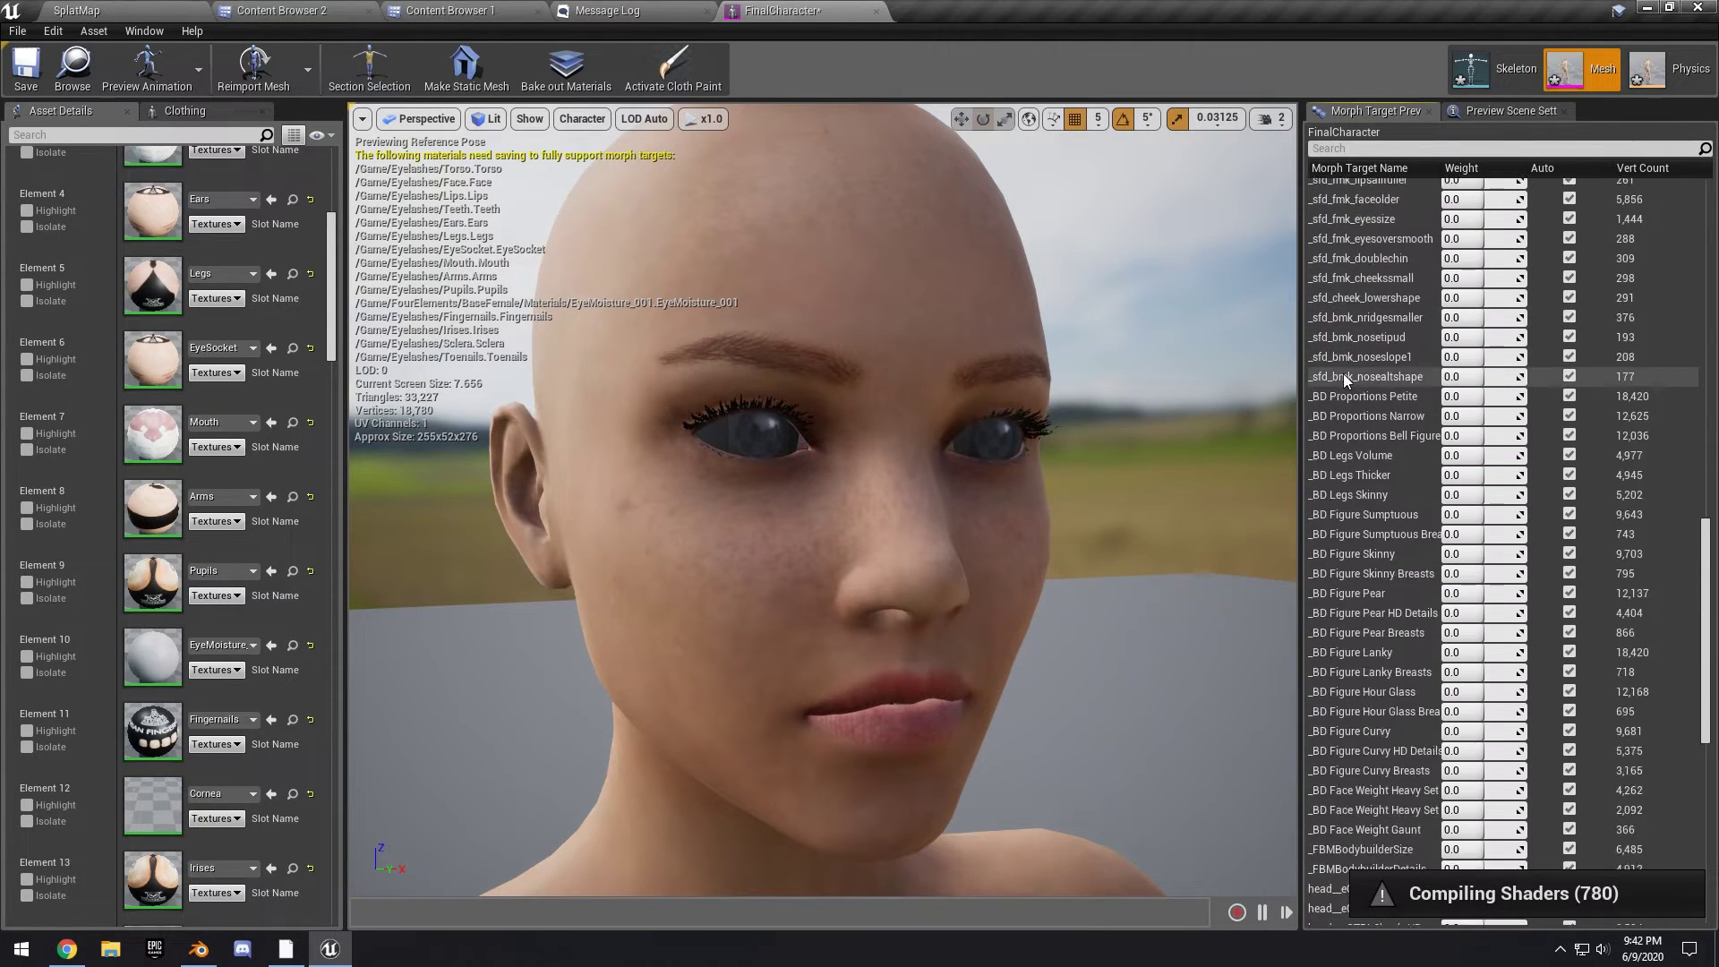
scroll(1405, 609, "down", 5)
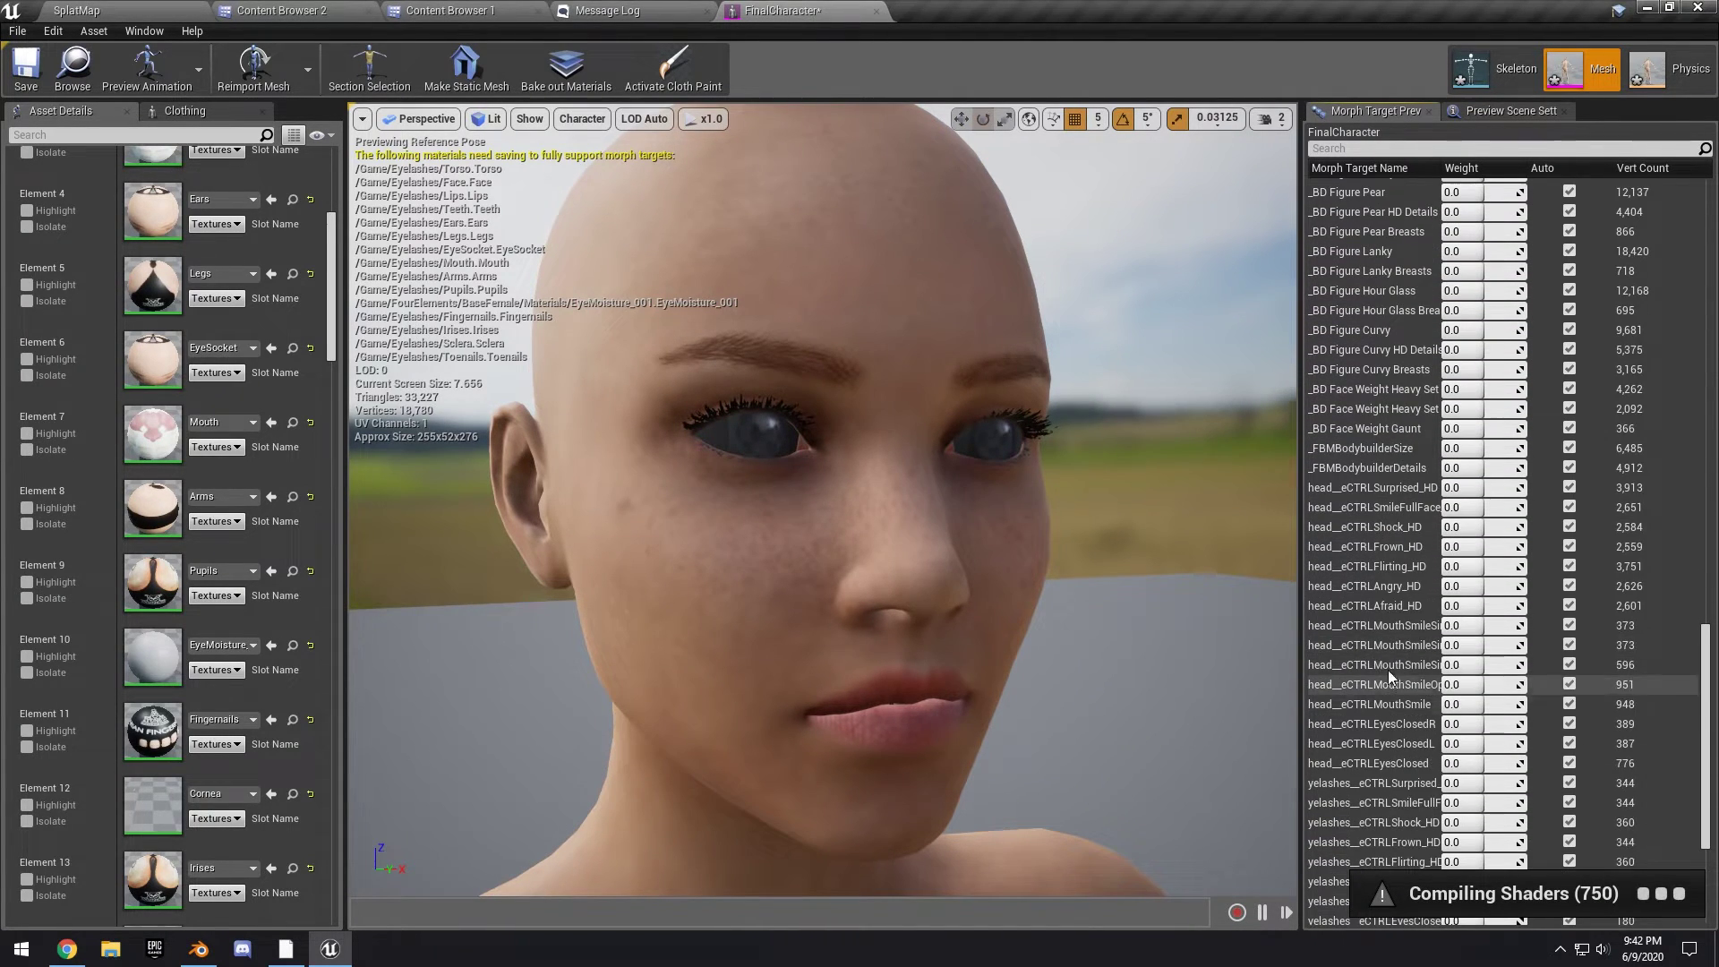
- Raise head_eCTRLEyesClosedR to 1.0 to compare the right-eye closing morph
left_click_drag(1477, 566, 1502, 527)
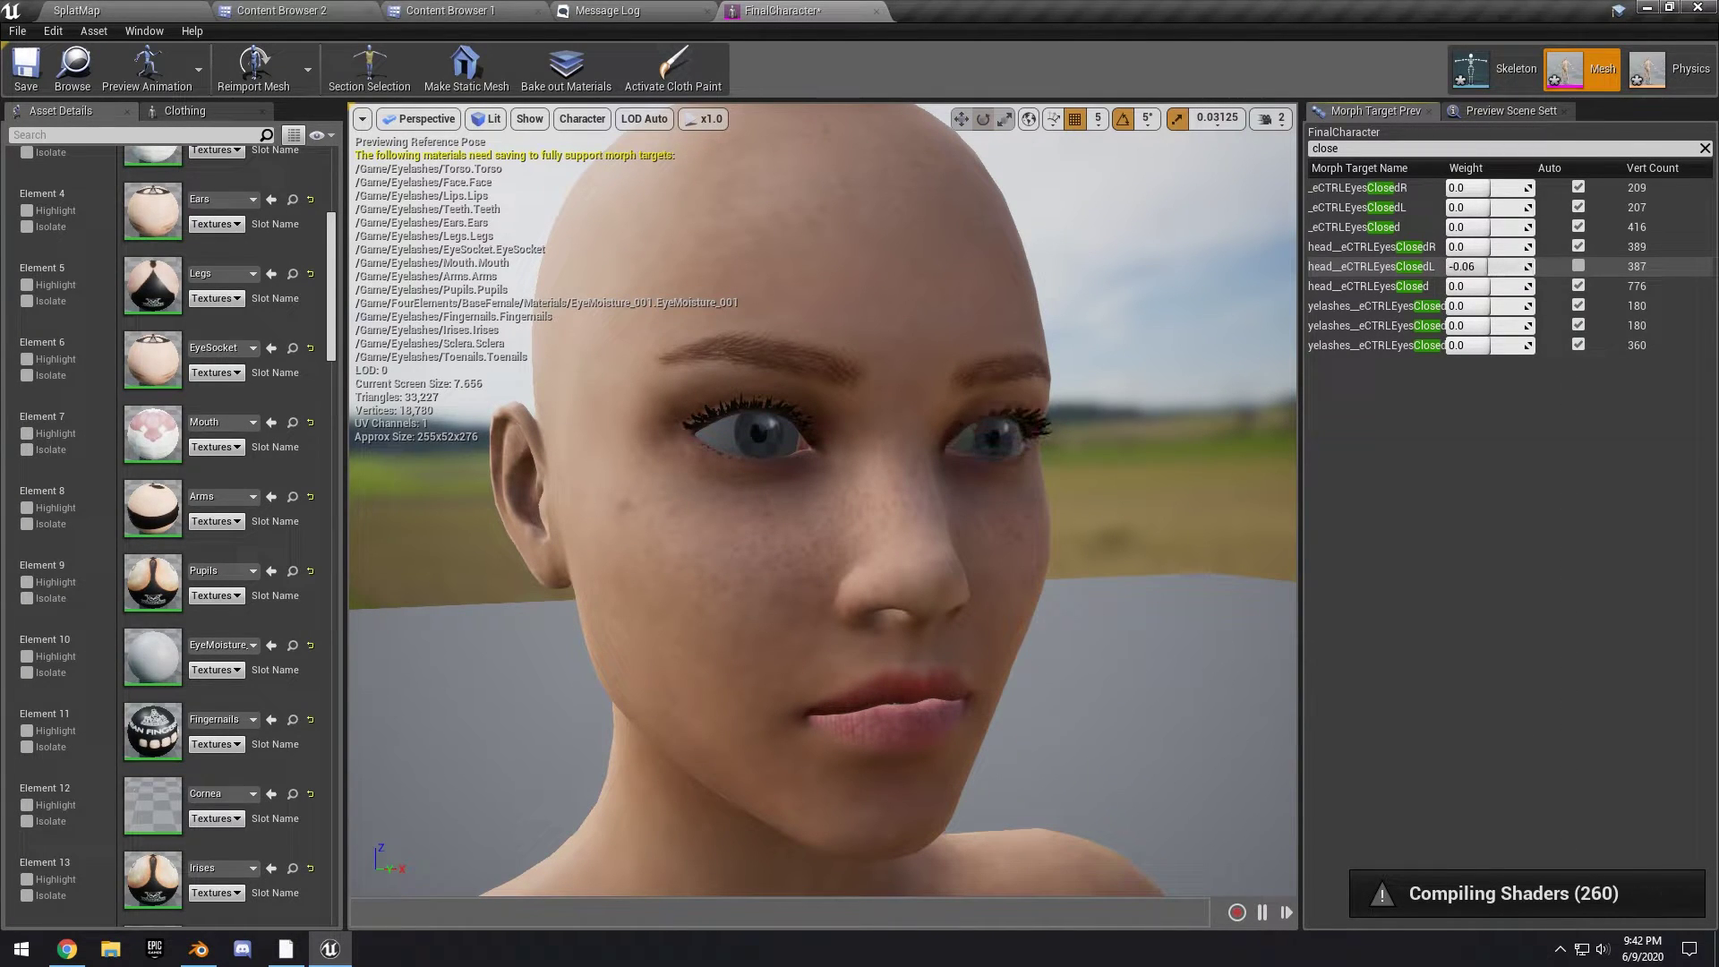
left_click_drag(1477, 247, 1511, 247)
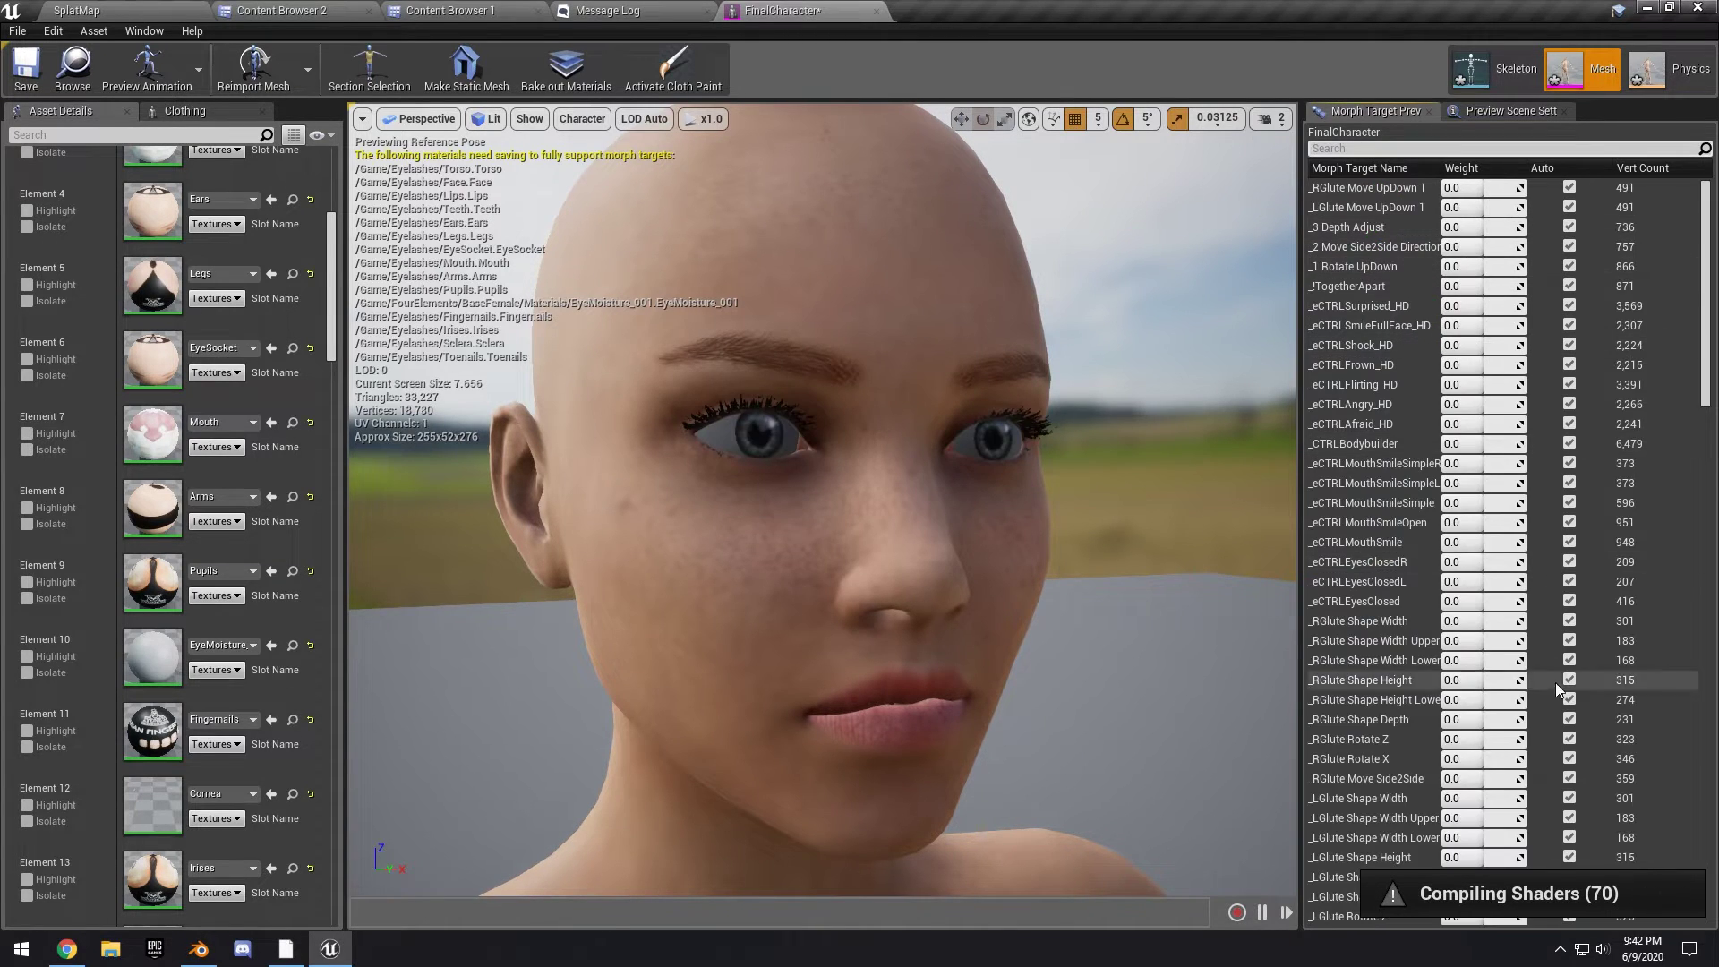
scroll(1548, 411, "down", 18)
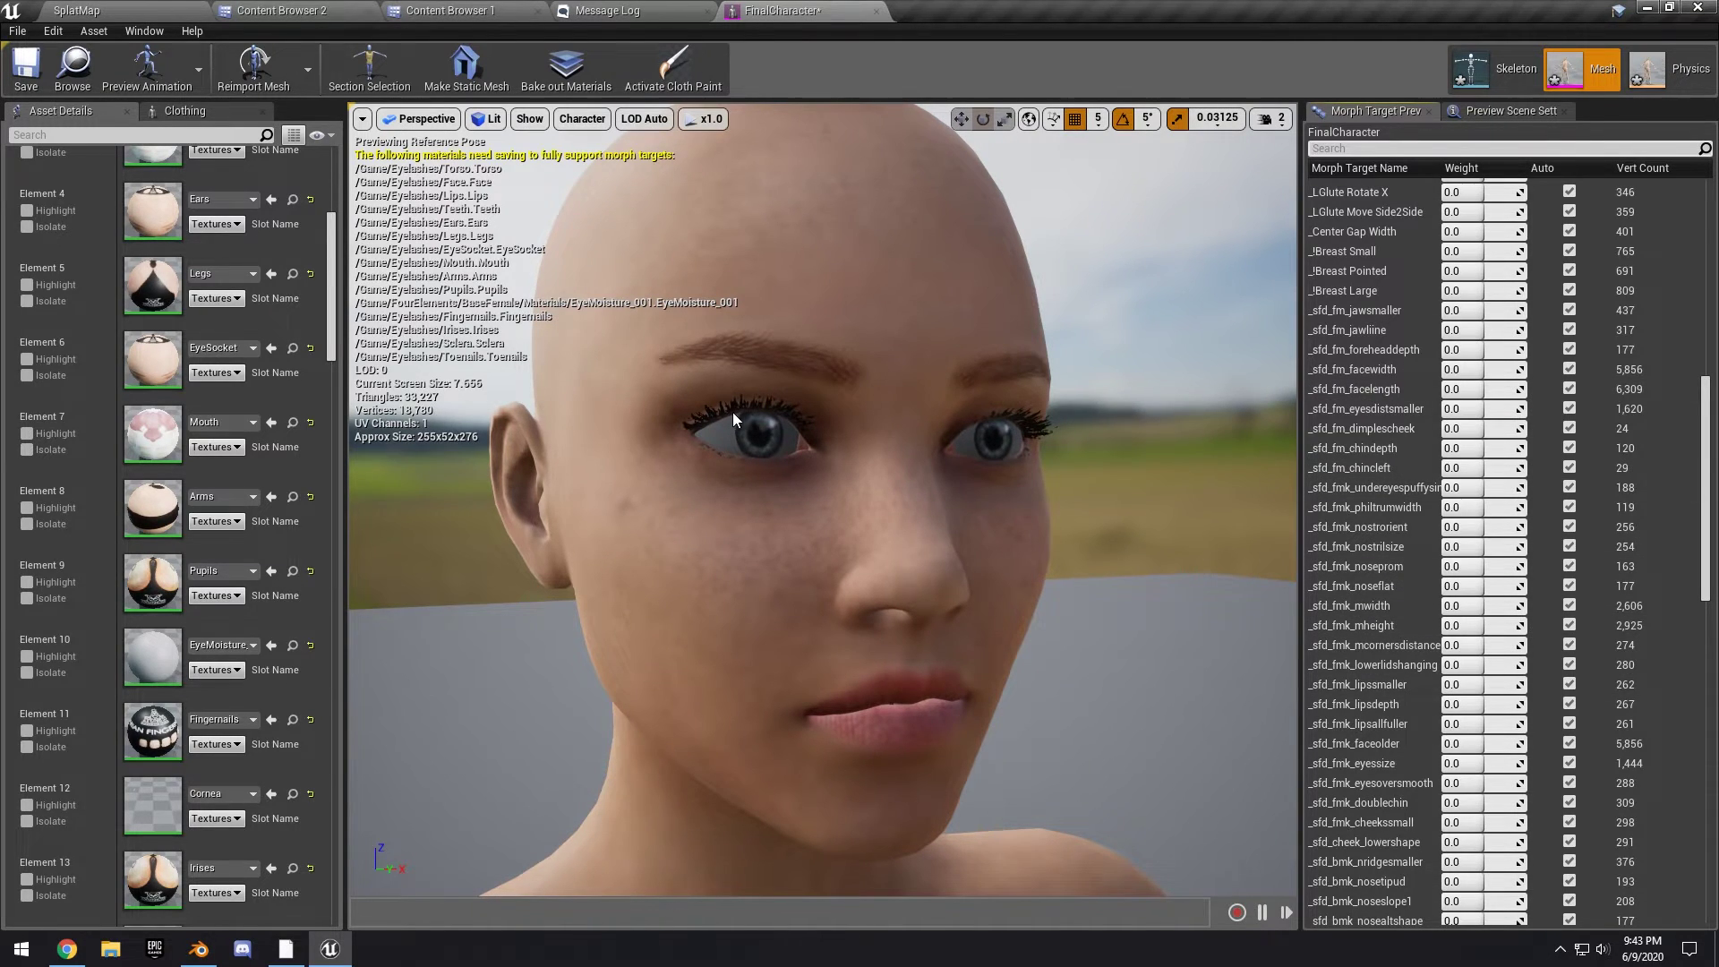
scroll(230, 710, "down", 5)
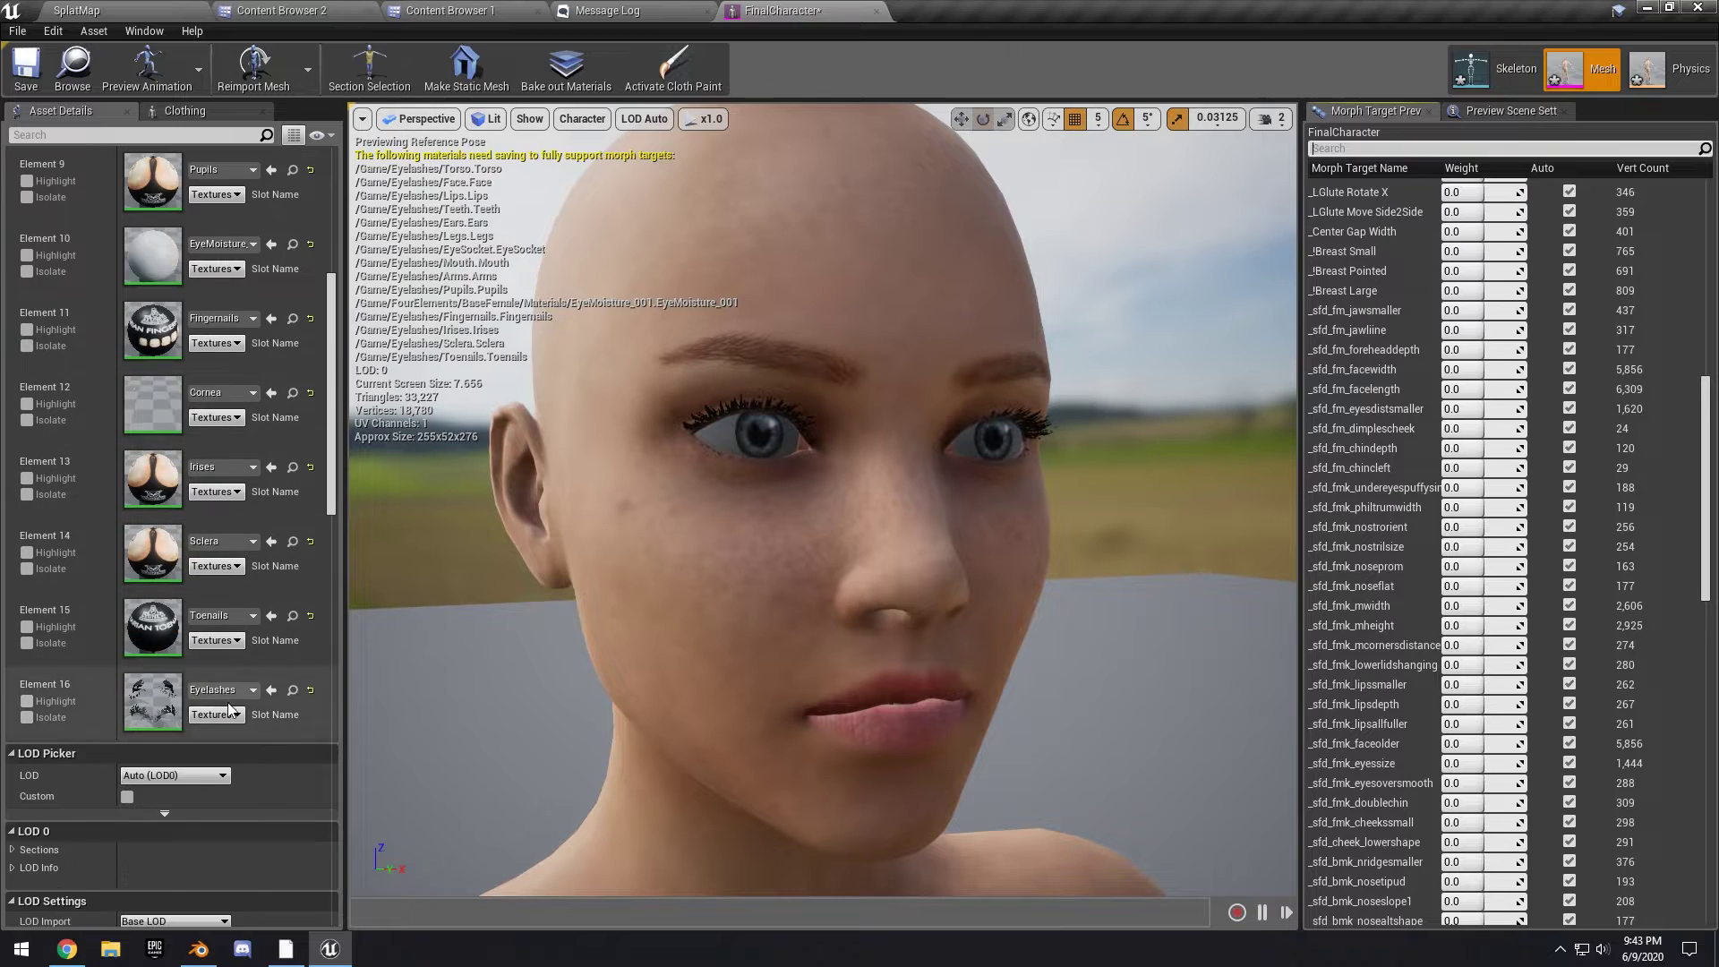
- Open the Eyelashes material and inspect the texture driving its opacity mask
left_click(293, 691)
double_click(154, 135)
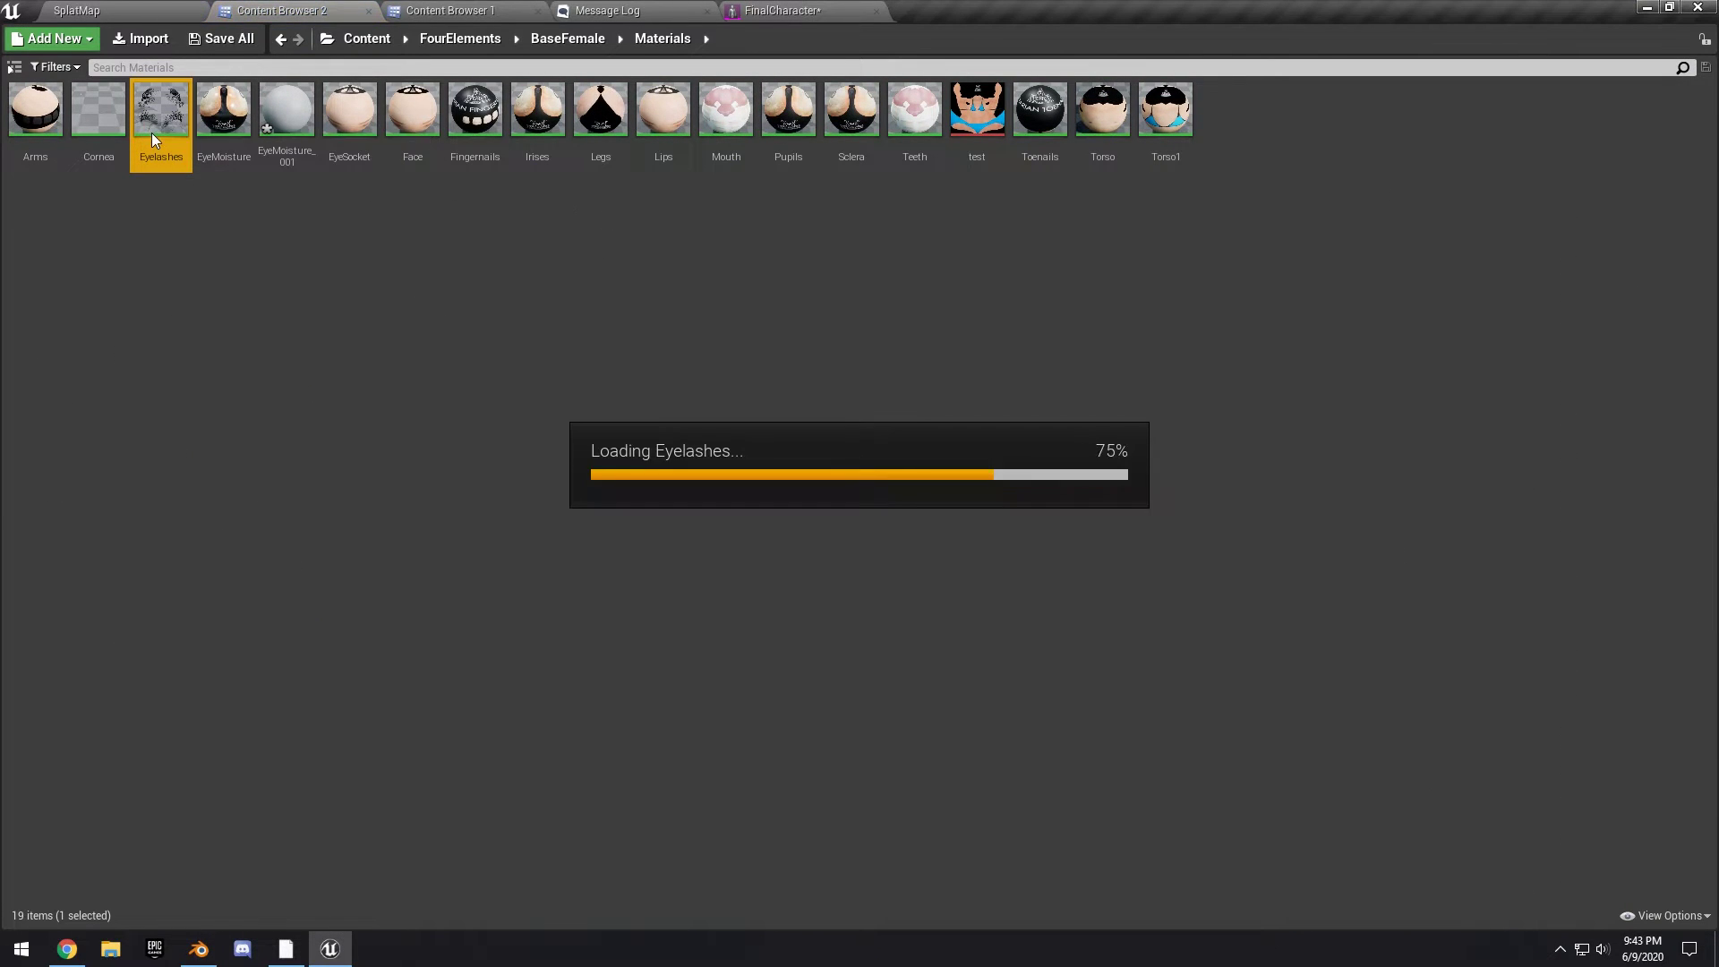
right_click_drag(625, 186, 730, 208)
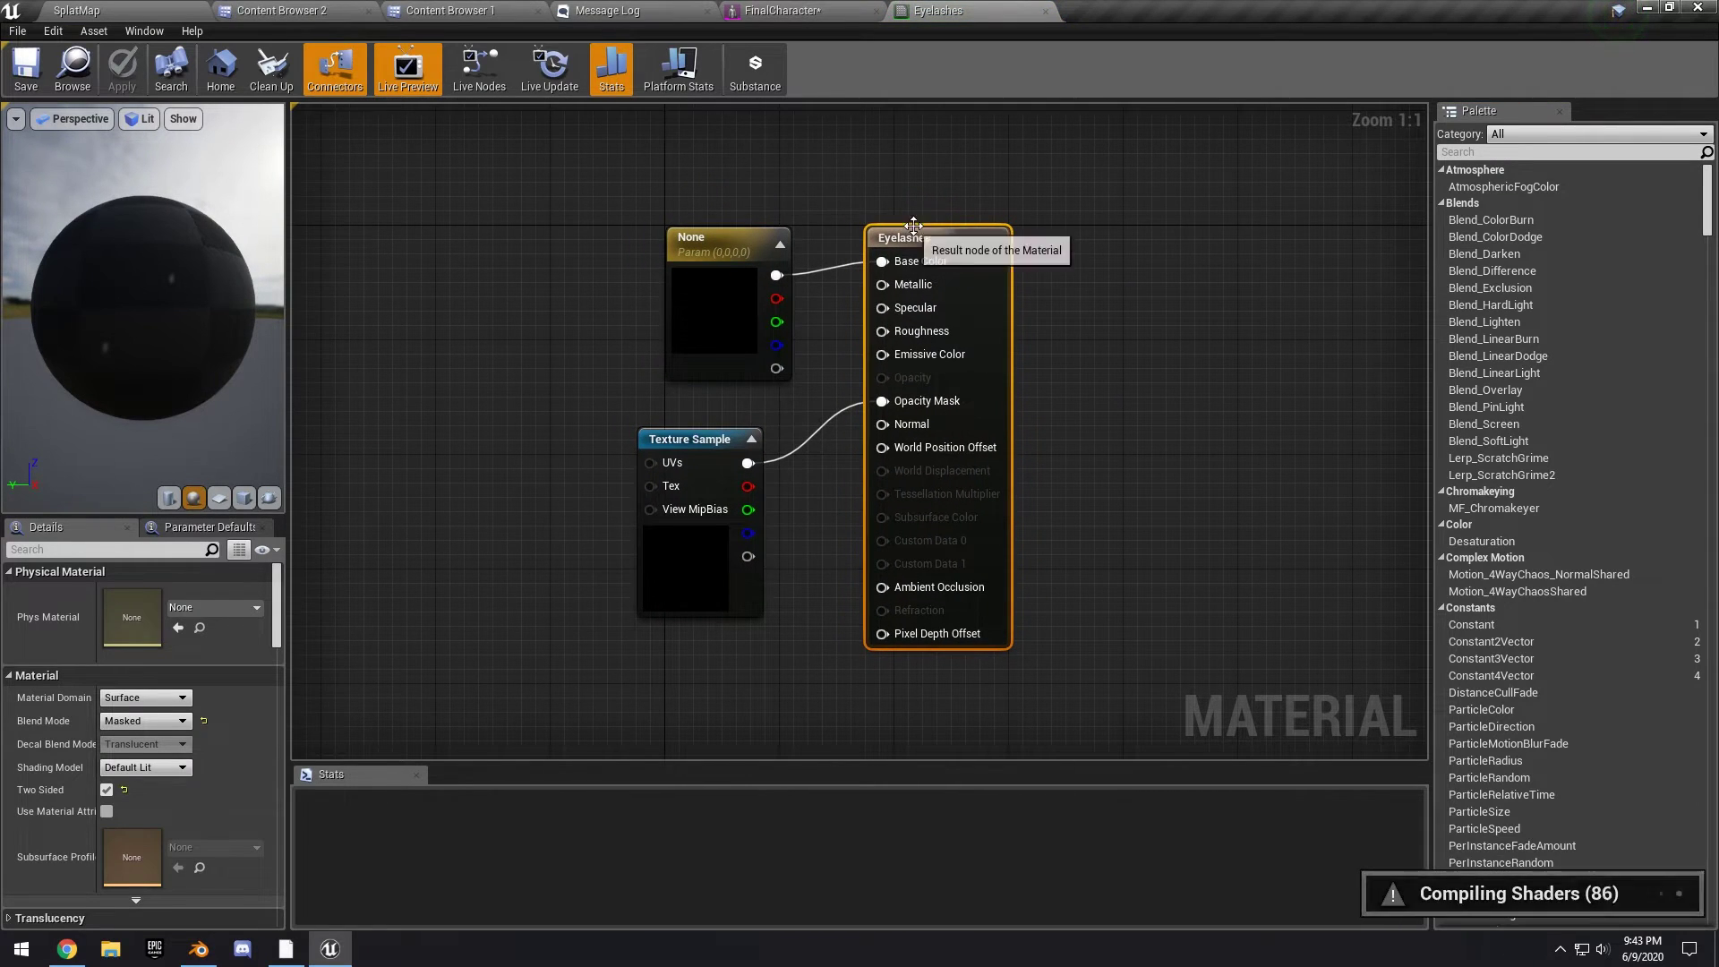
right_click_drag(919, 230, 973, 244)
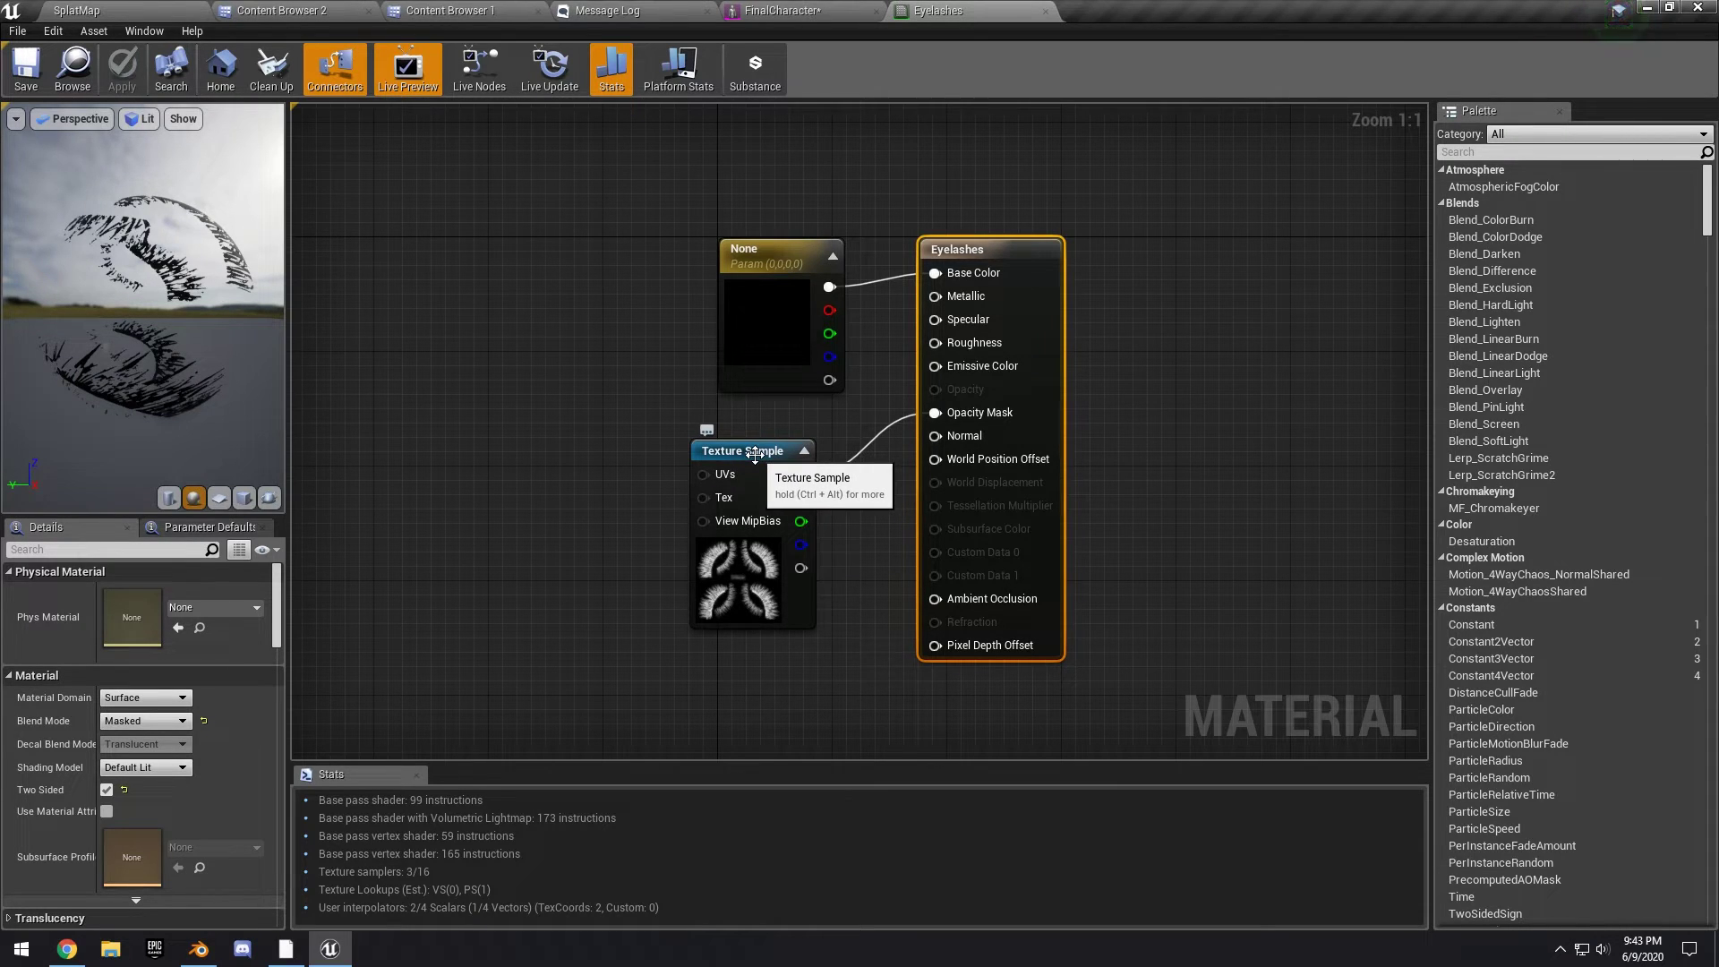
left_click(730, 457)
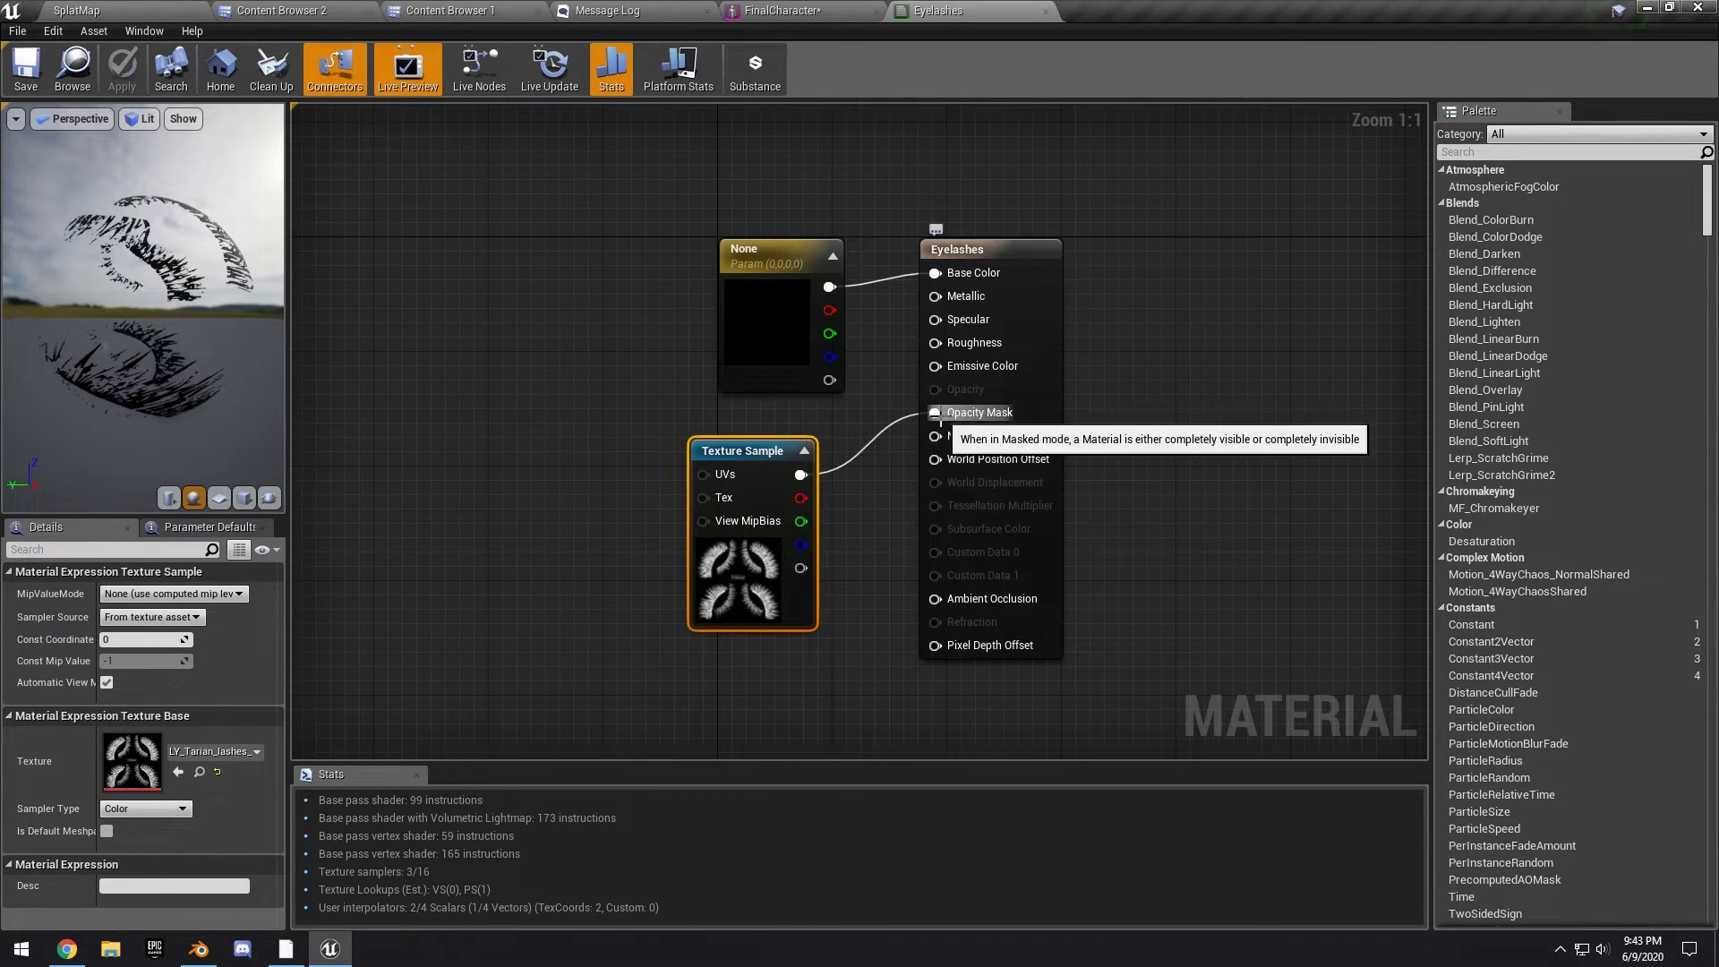
left_click_drag(215, 279, 130, 336)
left_click_drag(201, 246, 247, 230)
- Switch between the material and FinalCharacter tabs to check the masked eyelashes on the face
left_click(779, 10)
left_click(940, 10)
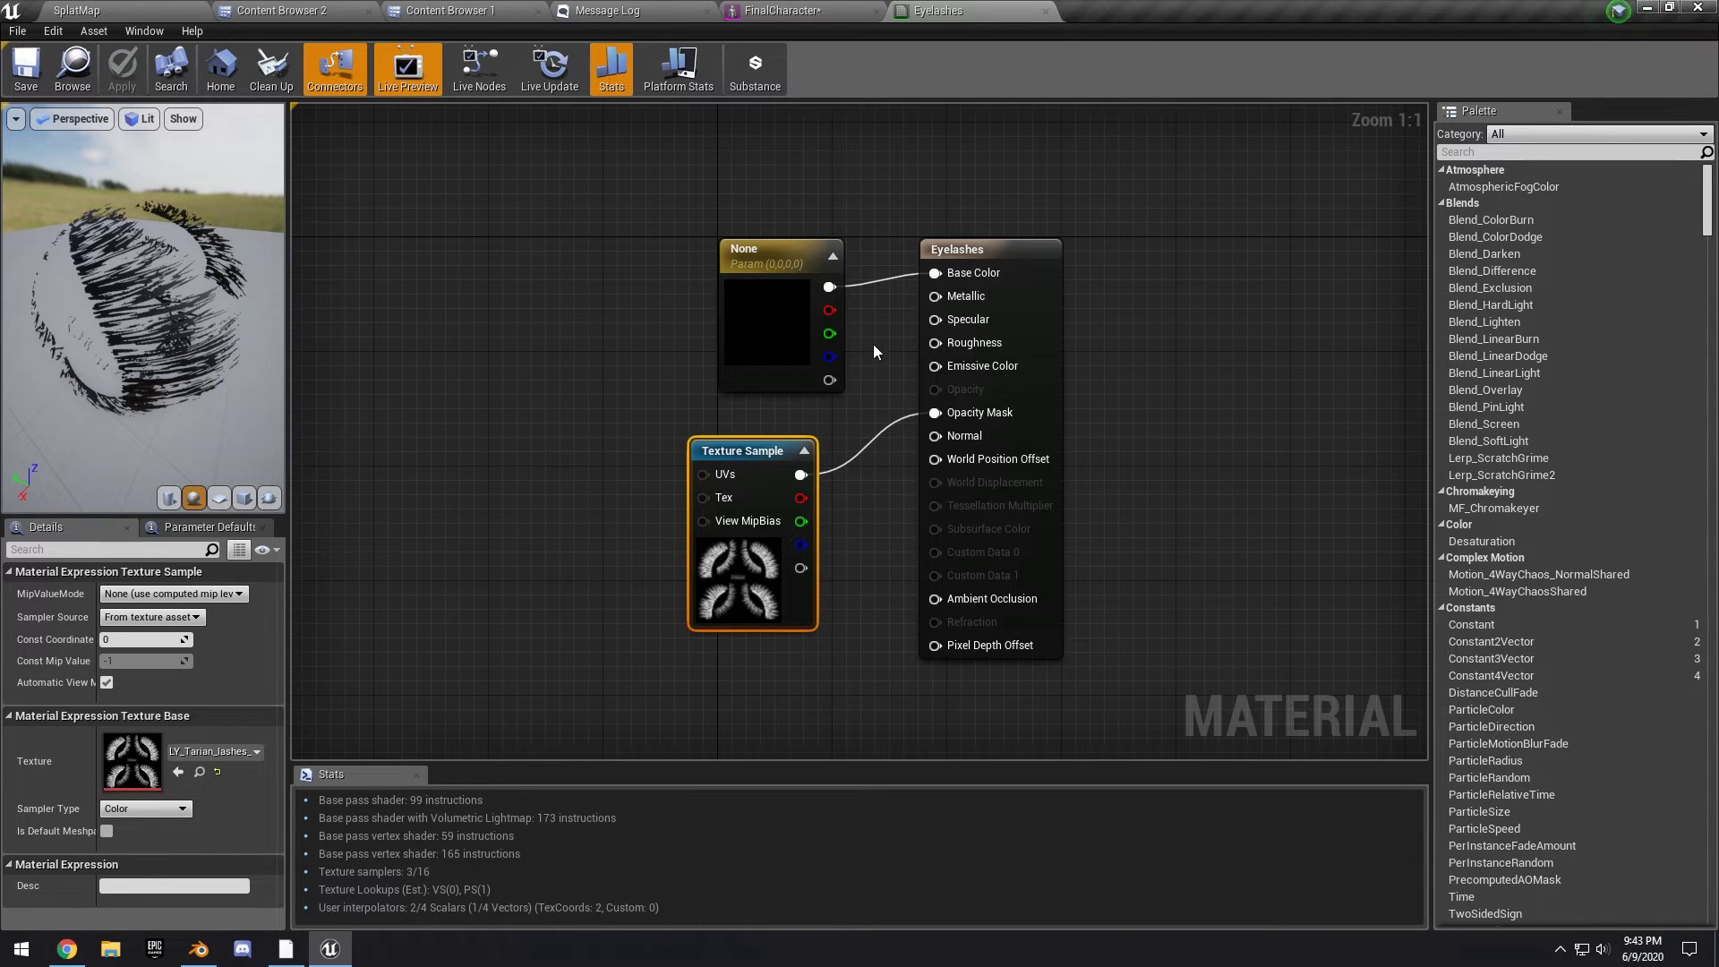
left_click(779, 10)
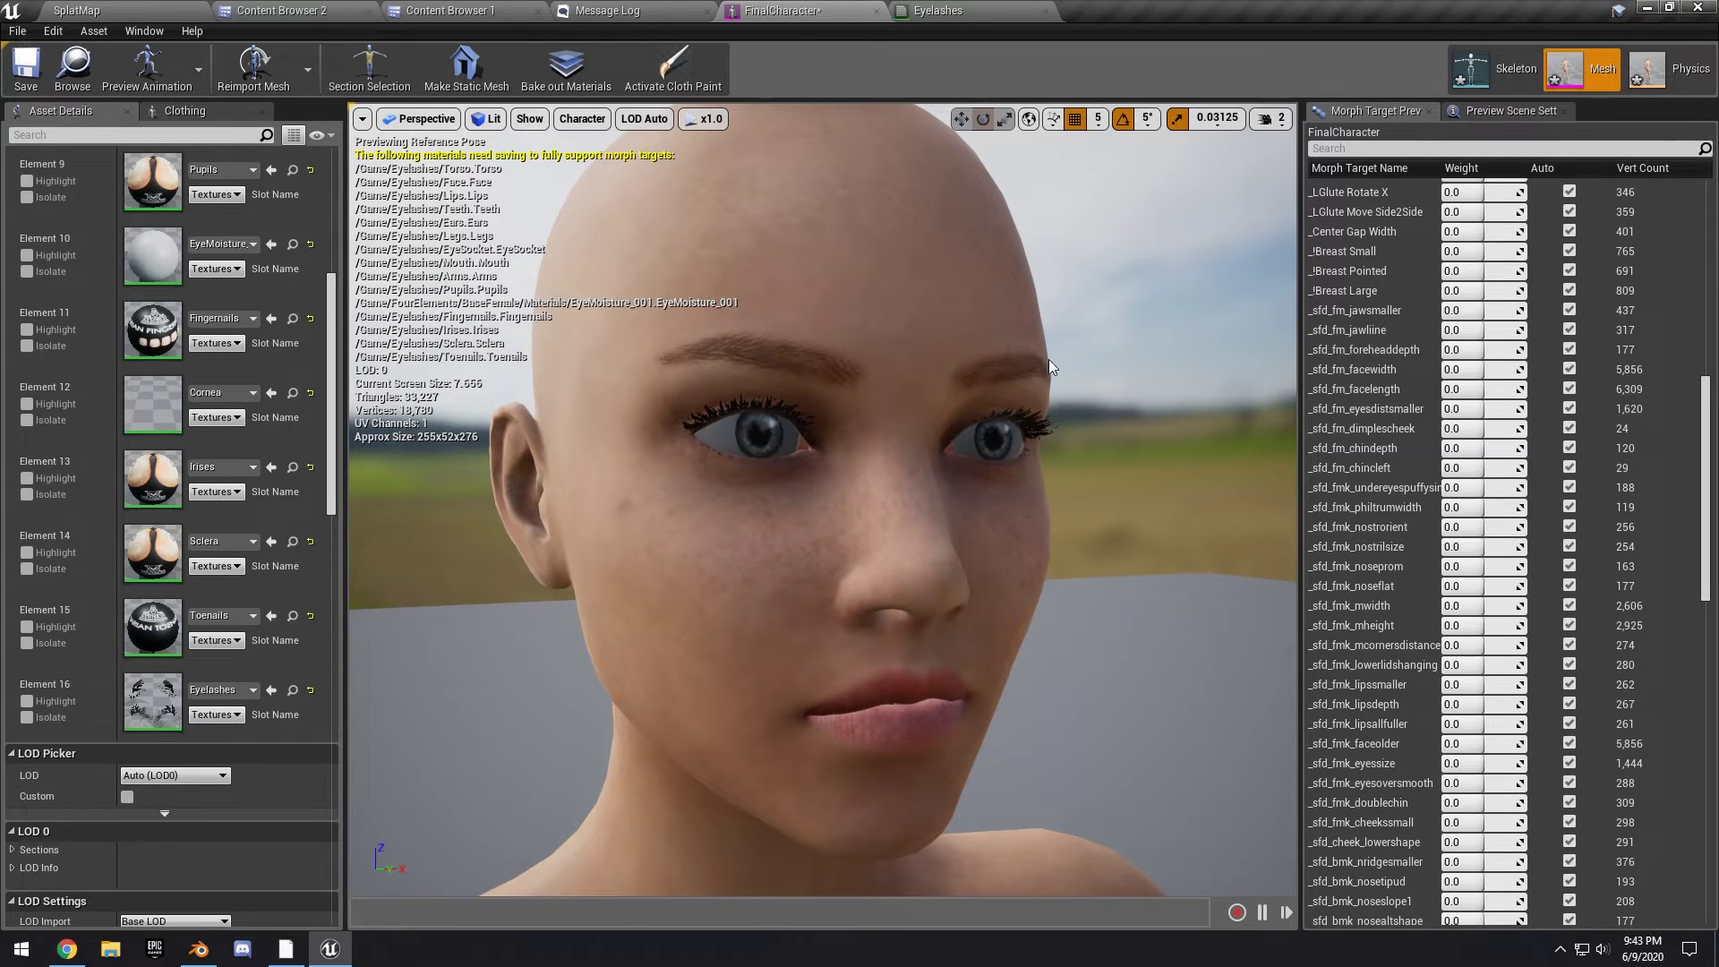
- Compare the Eyelashes material with FinalCharacter, then highlight Element 10 to outline the eye moisture meshes
left_click(982, 9)
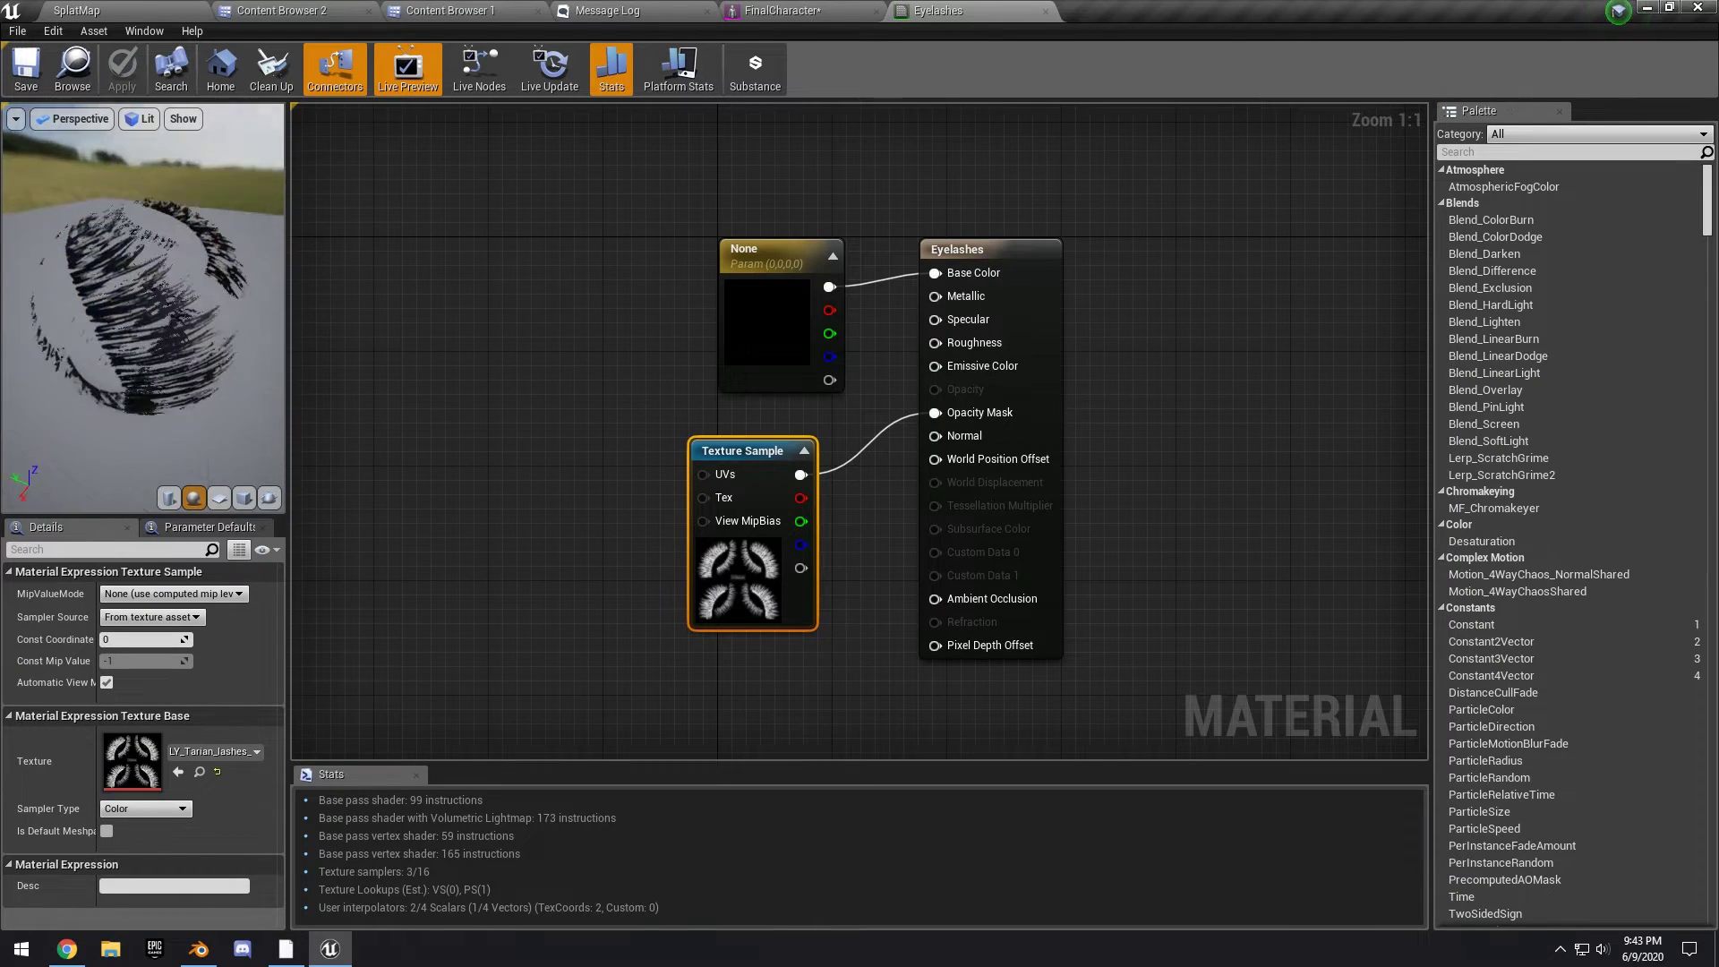
left_click(779, 10)
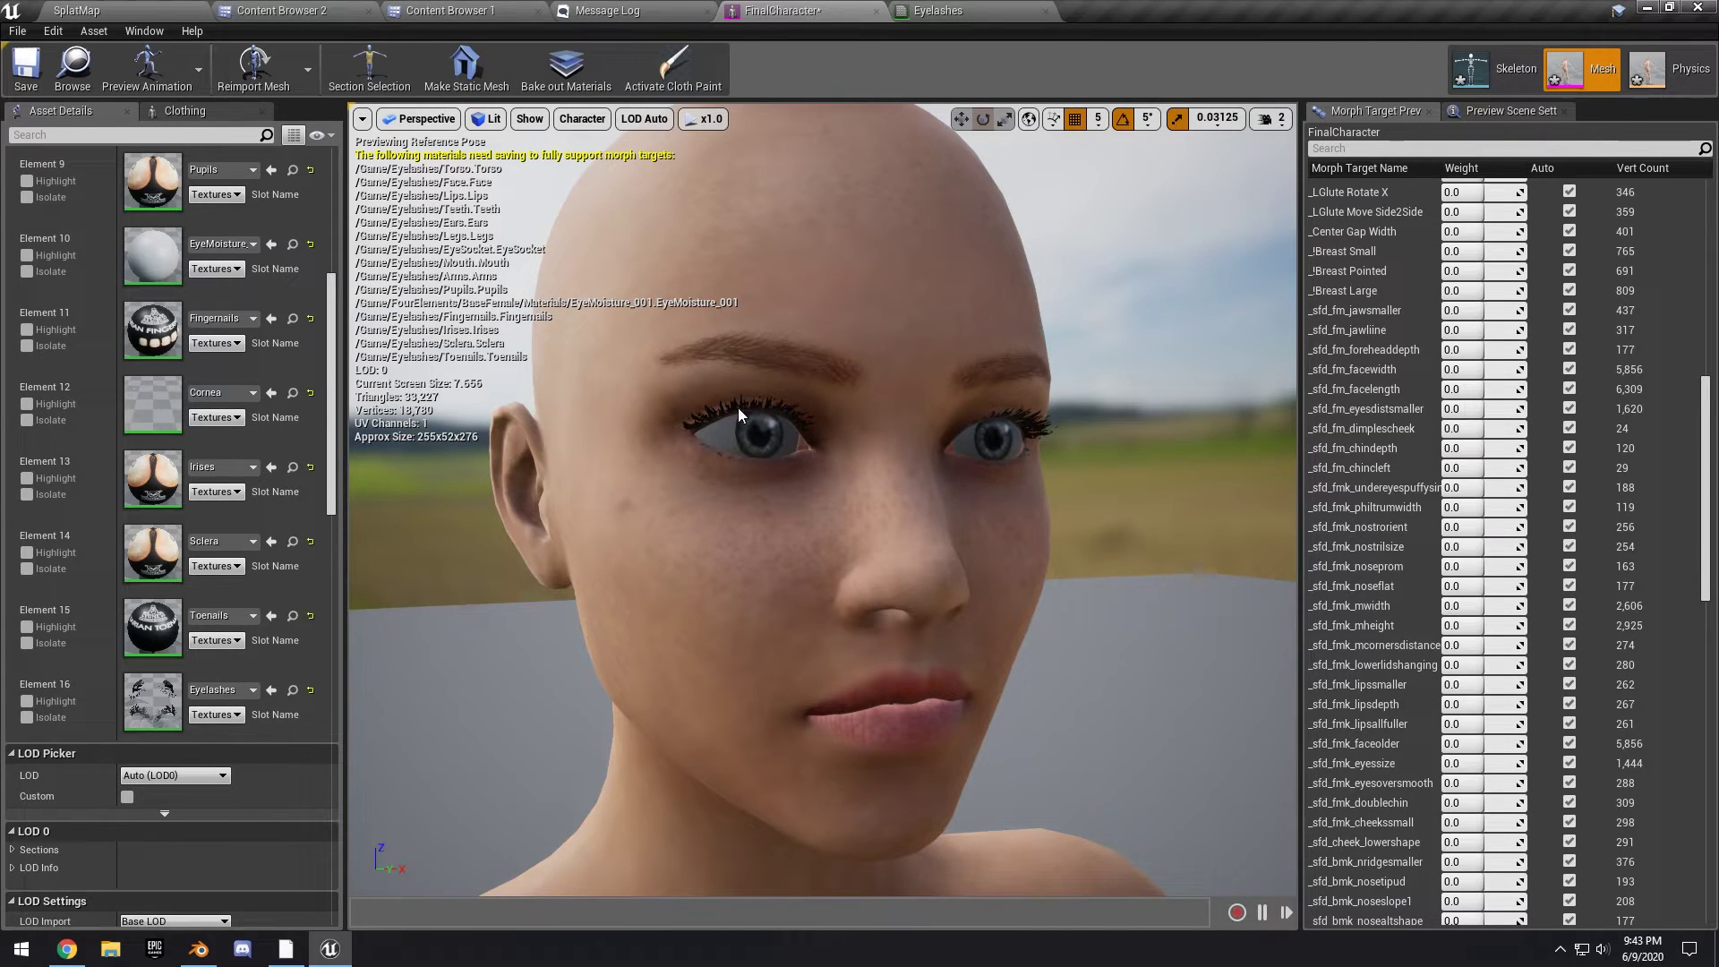
scroll(260, 707, "up", 3)
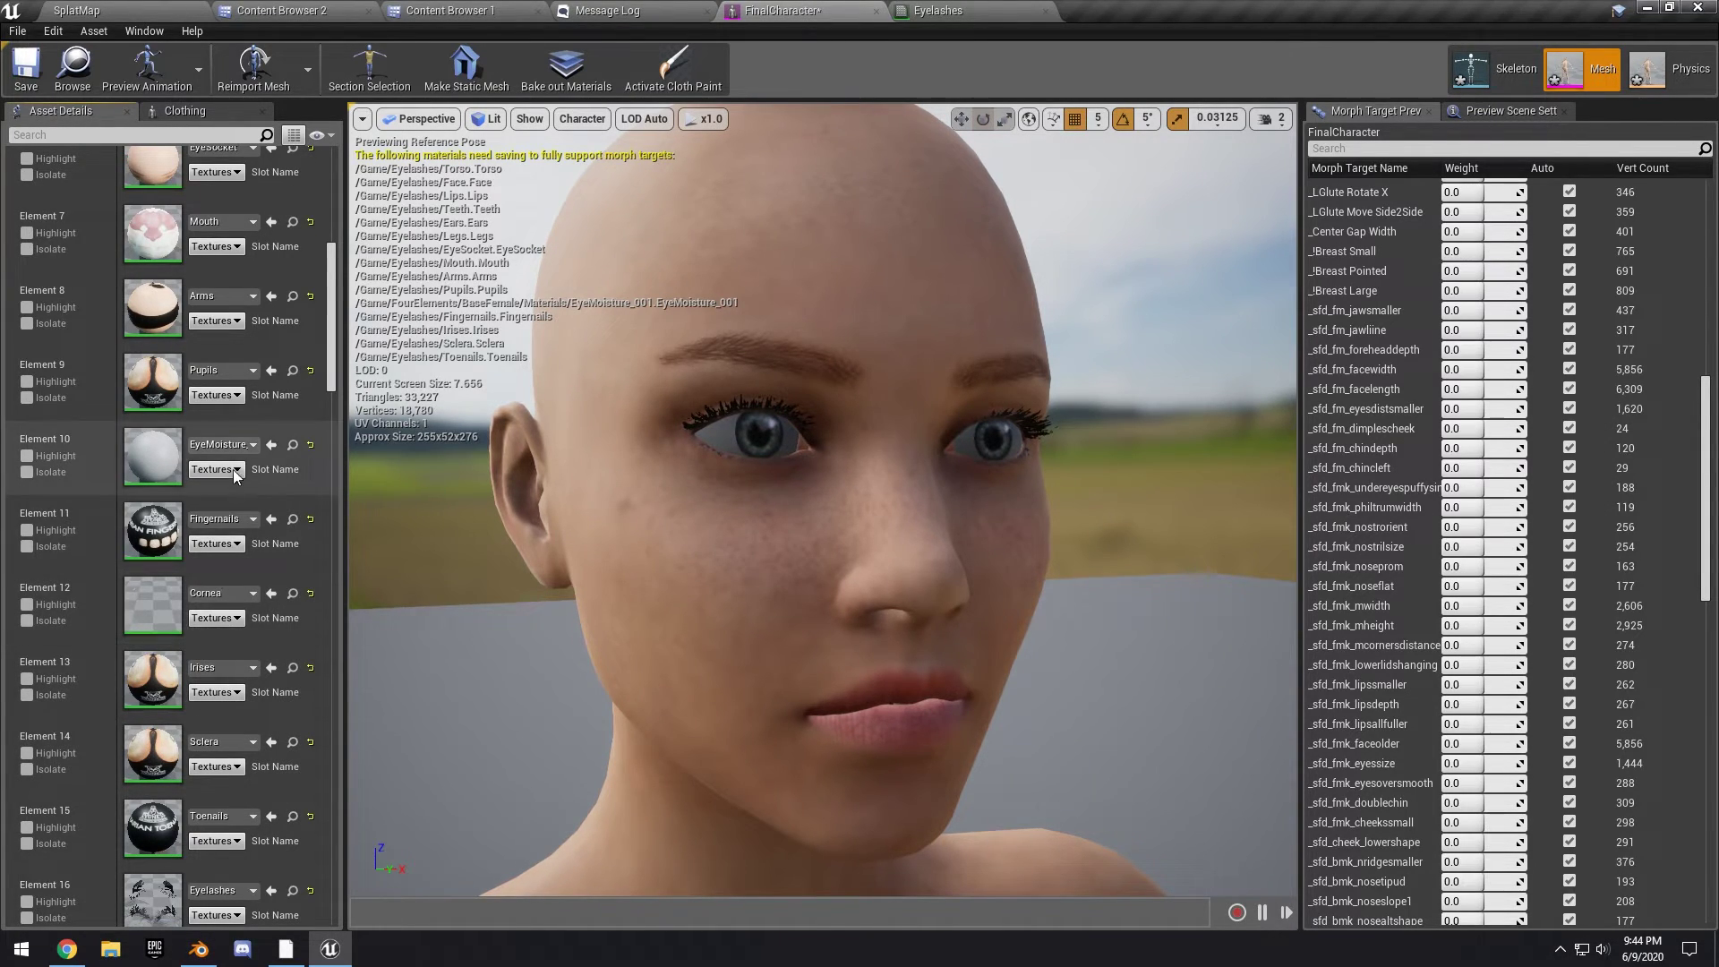
scroll(235, 367, "up", 5)
scroll(245, 374, "up", 3)
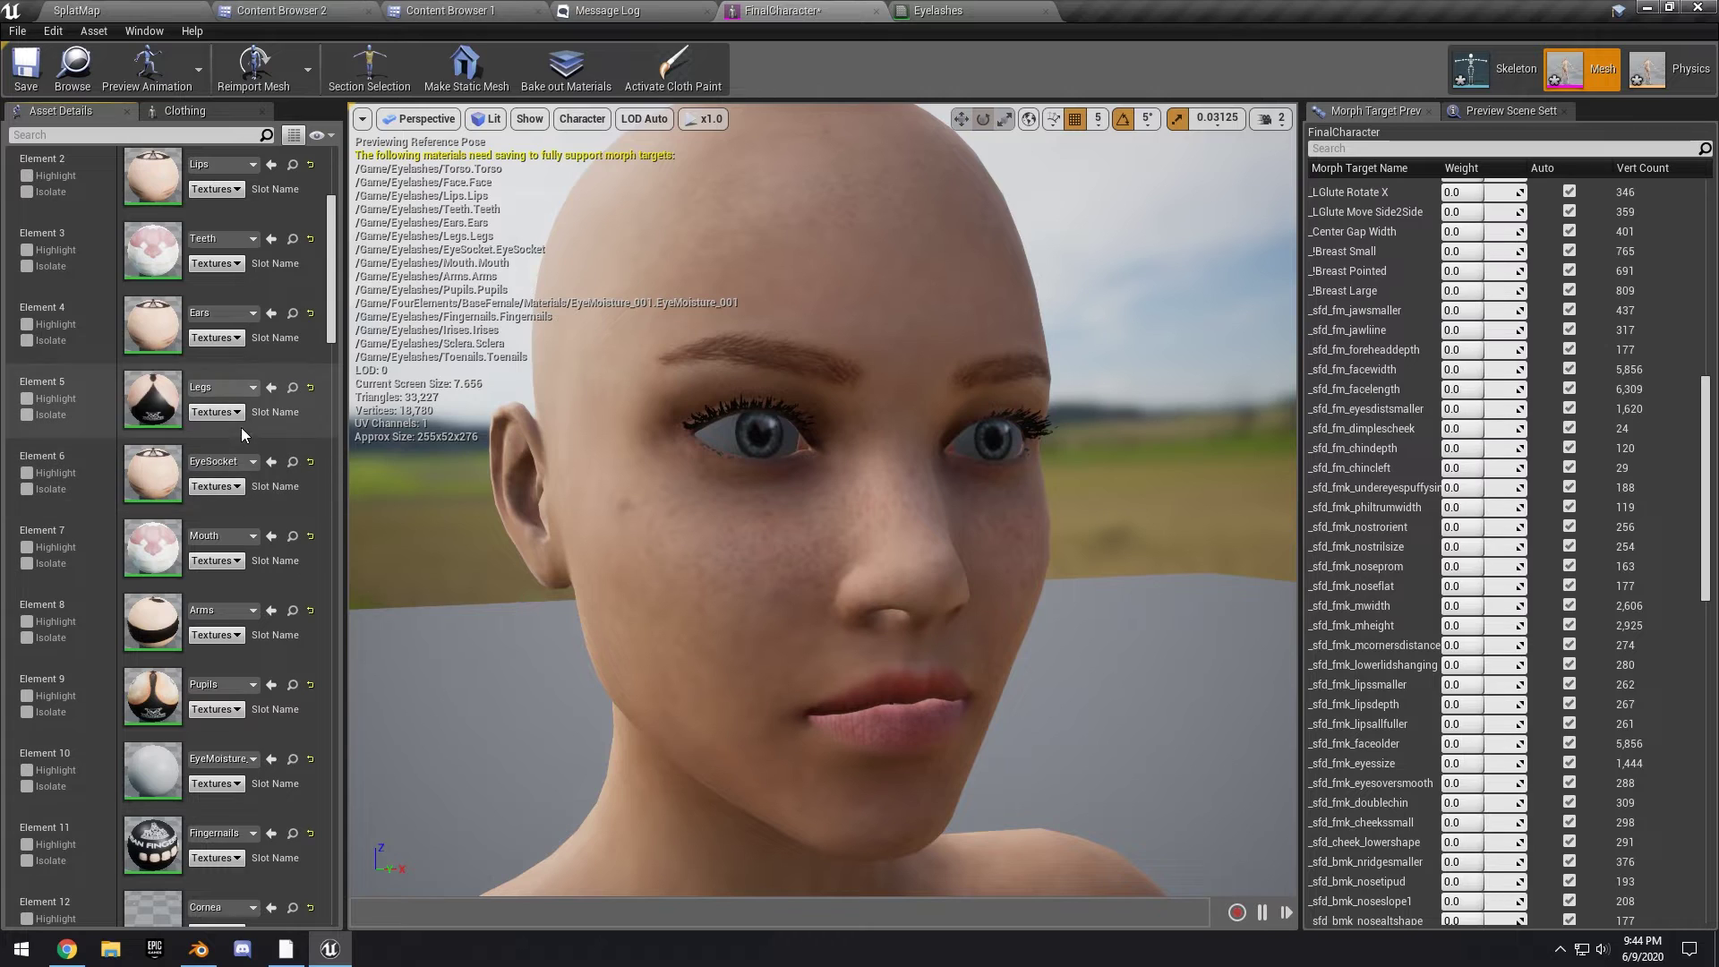
scroll(247, 345, "down", 3)
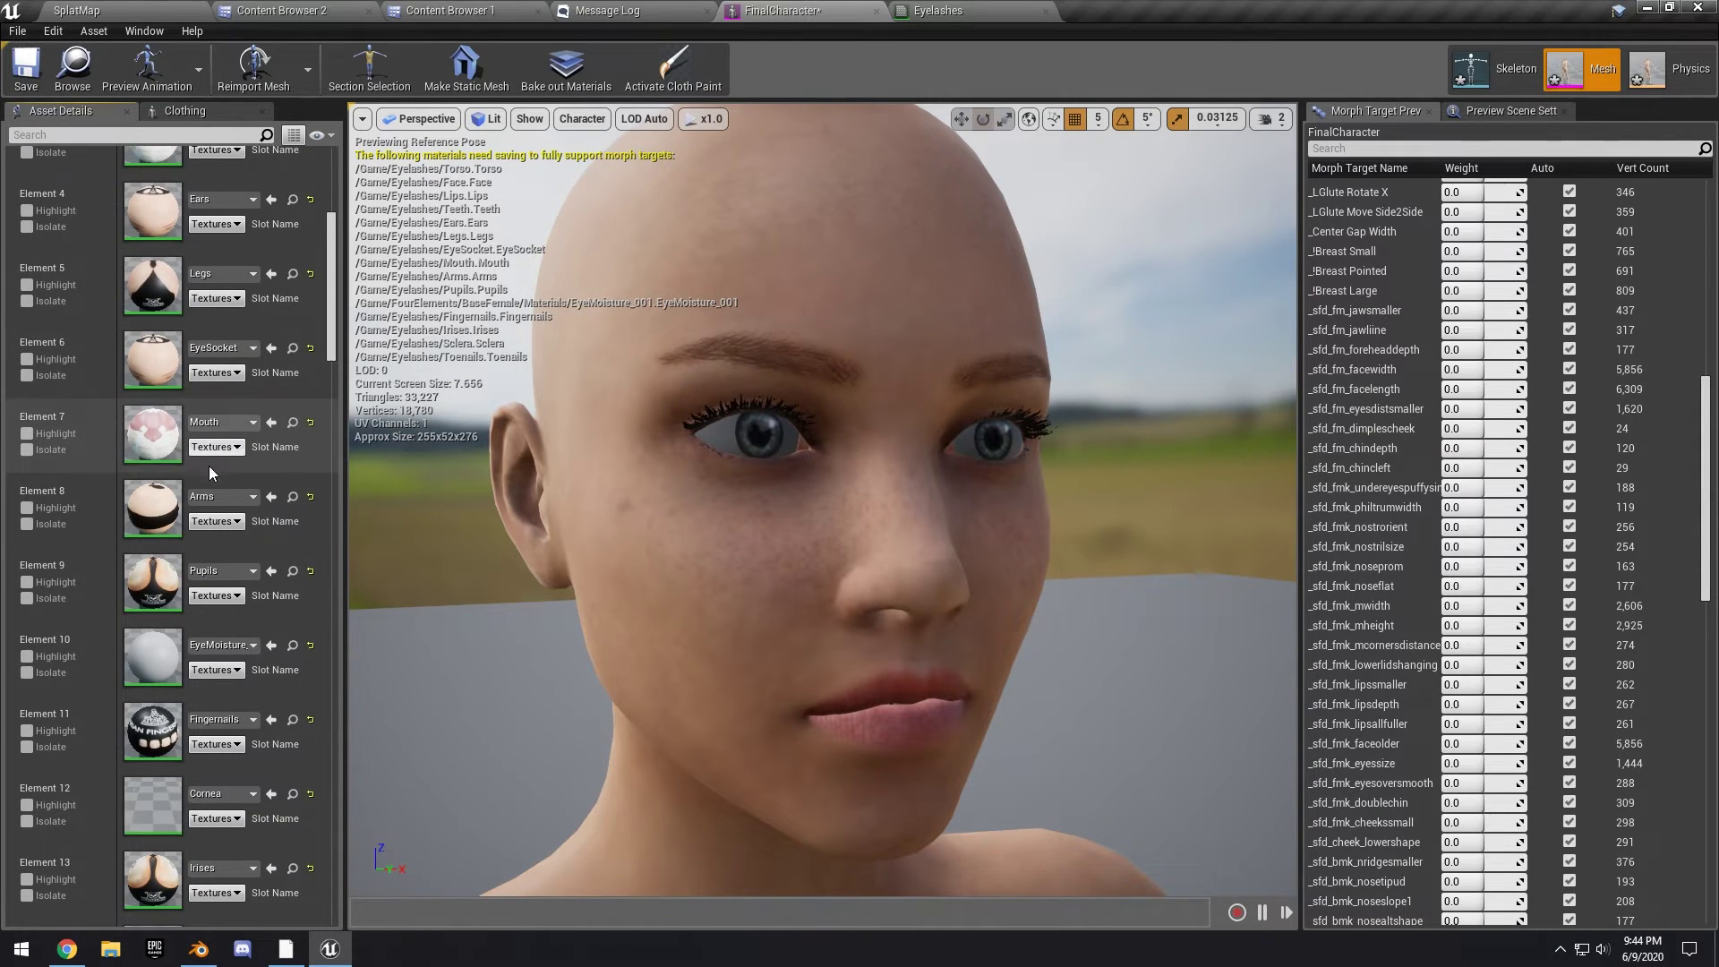
scroll(256, 453, "down", 3)
scroll(257, 447, "down", 4)
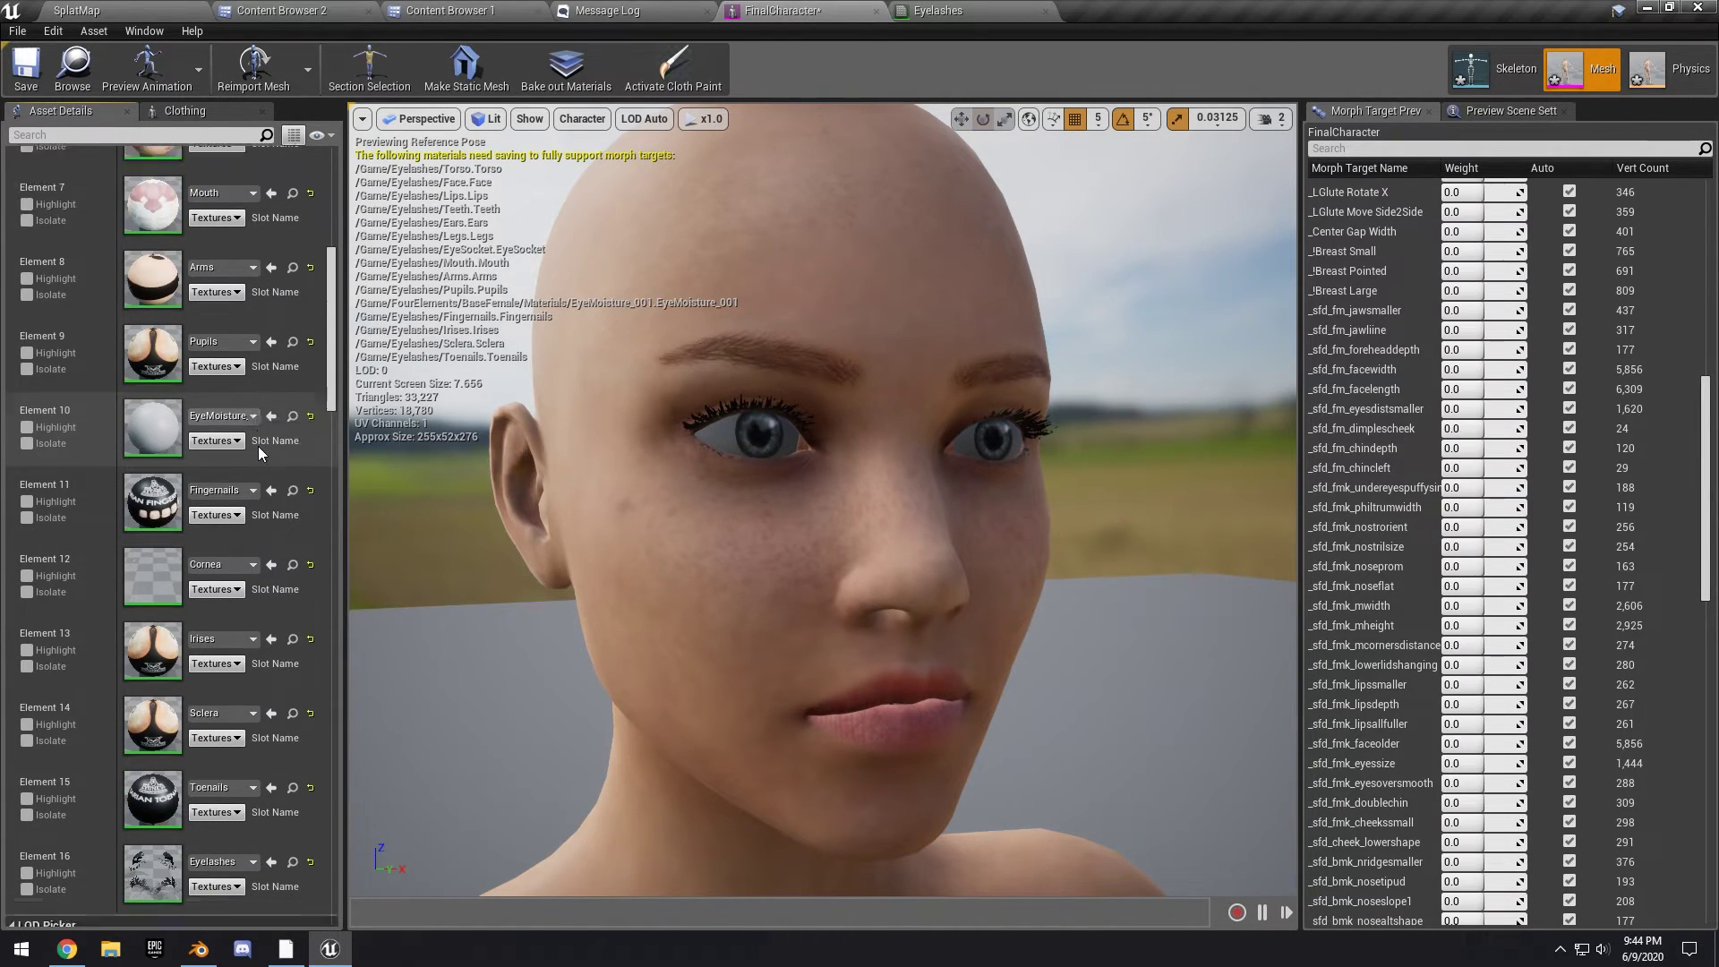
scroll(129, 485, "down", 2)
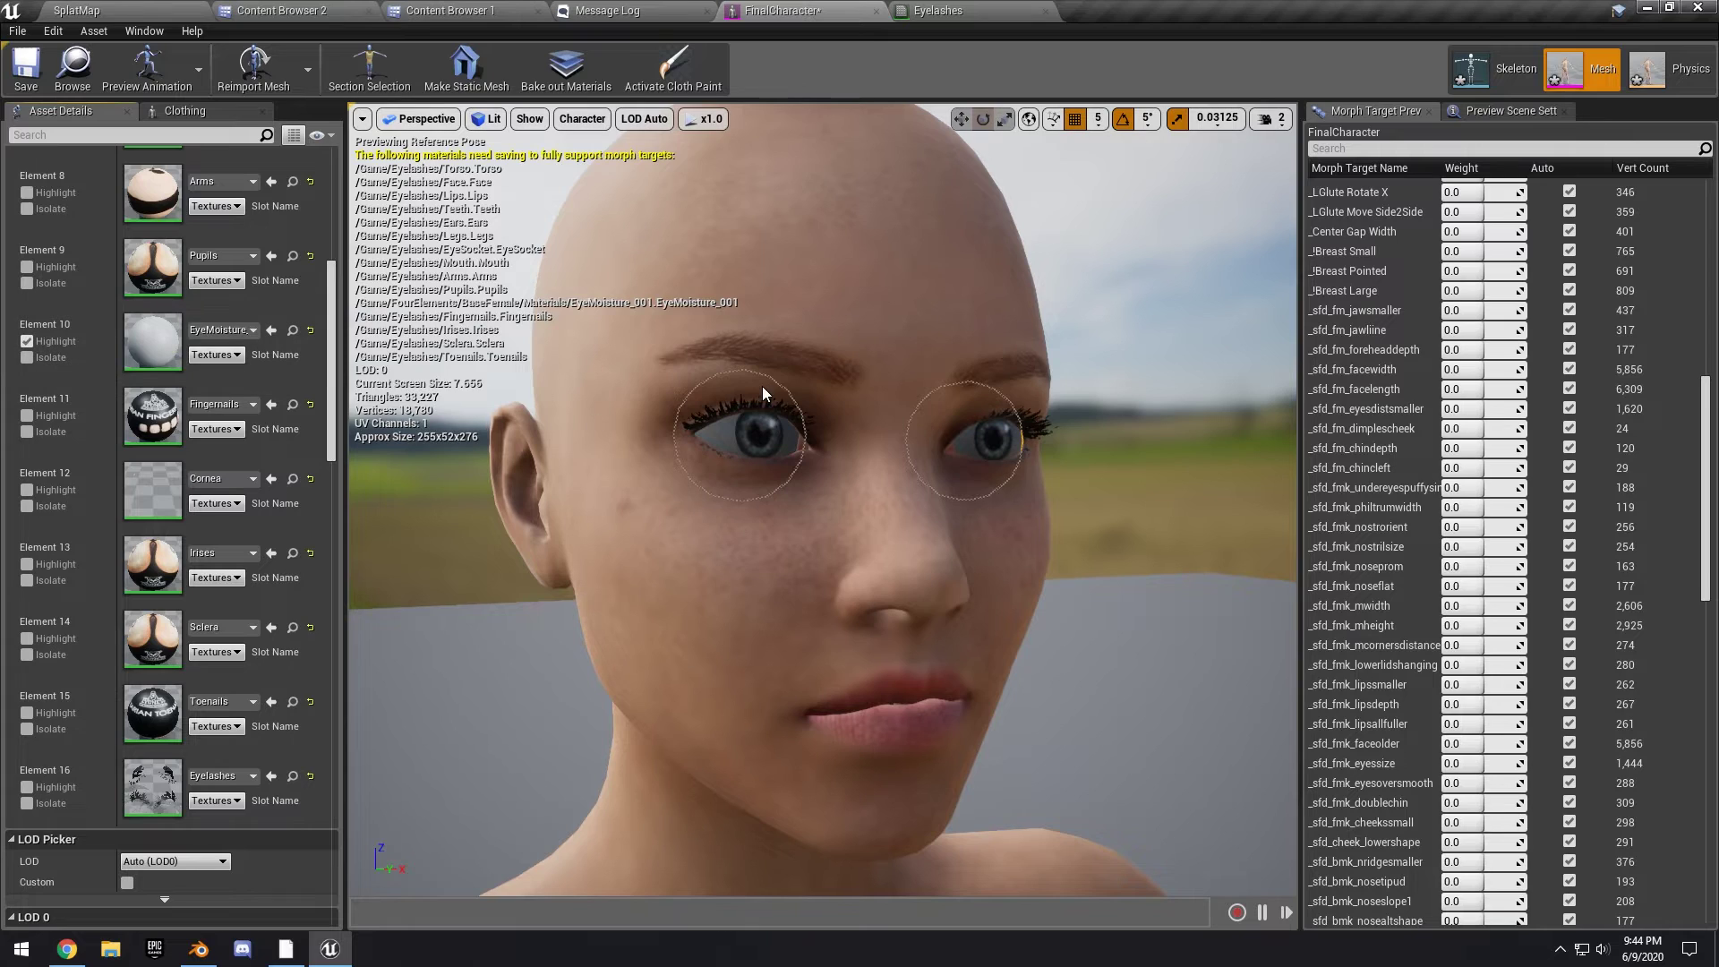
- Assign the BaseFemale EyeMoisture material to Element 10 and open that material
left_click(245, 330)
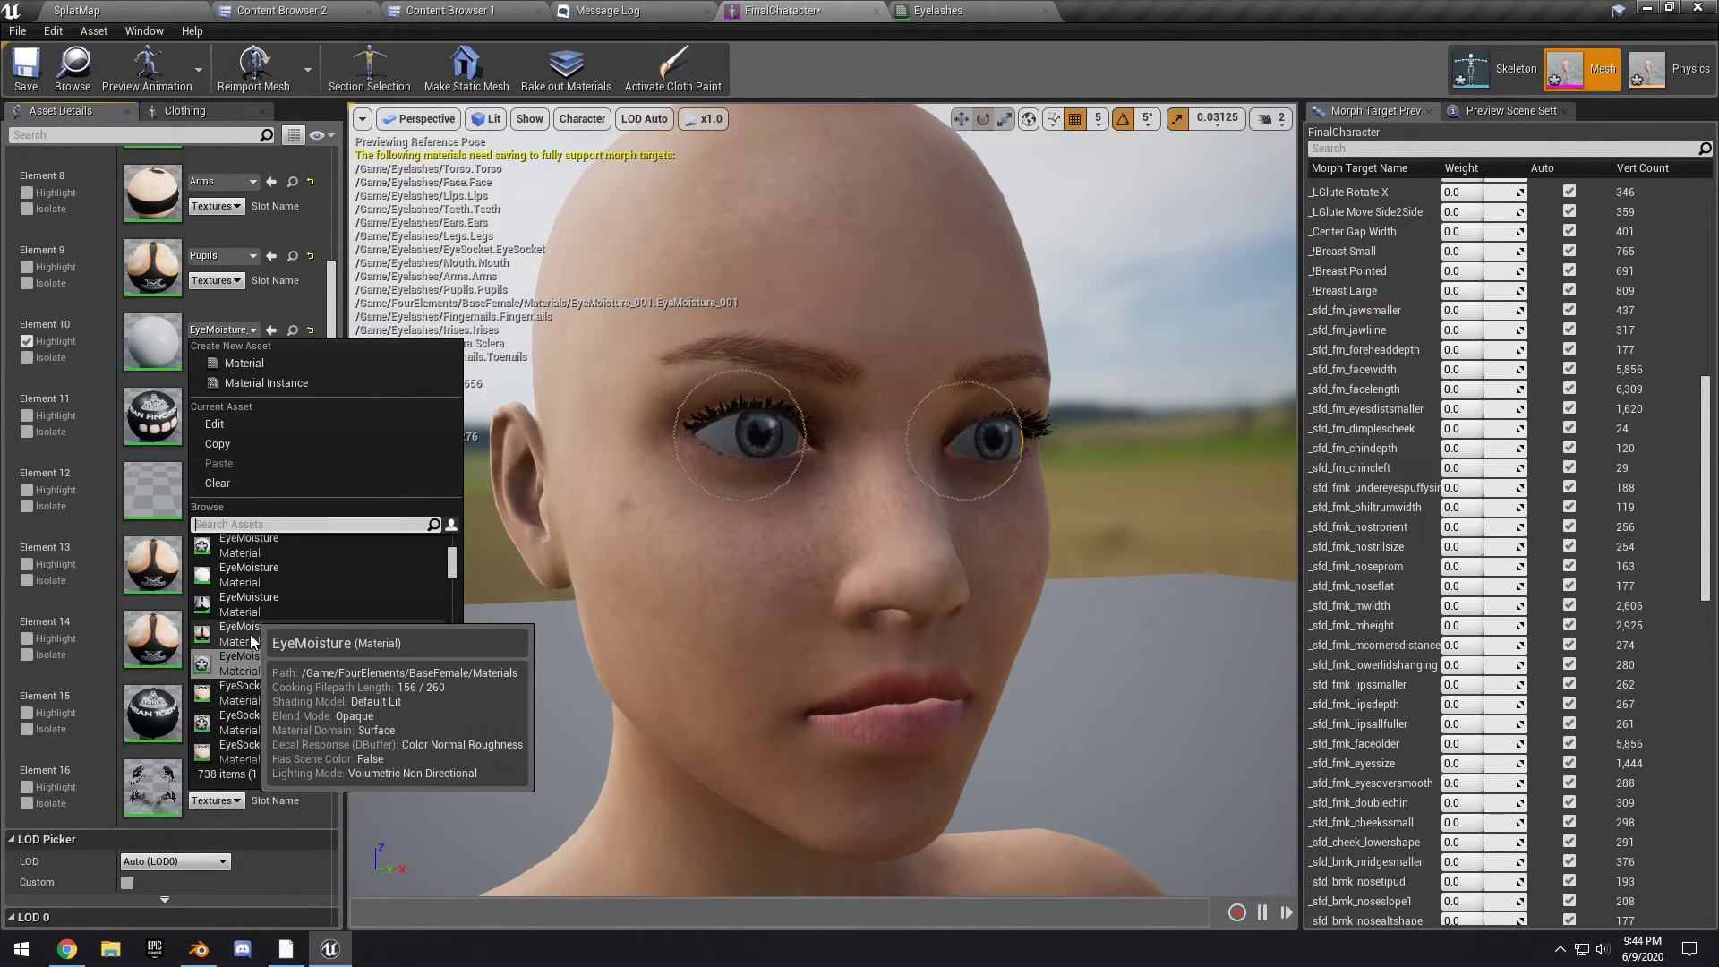
left_click(250, 634)
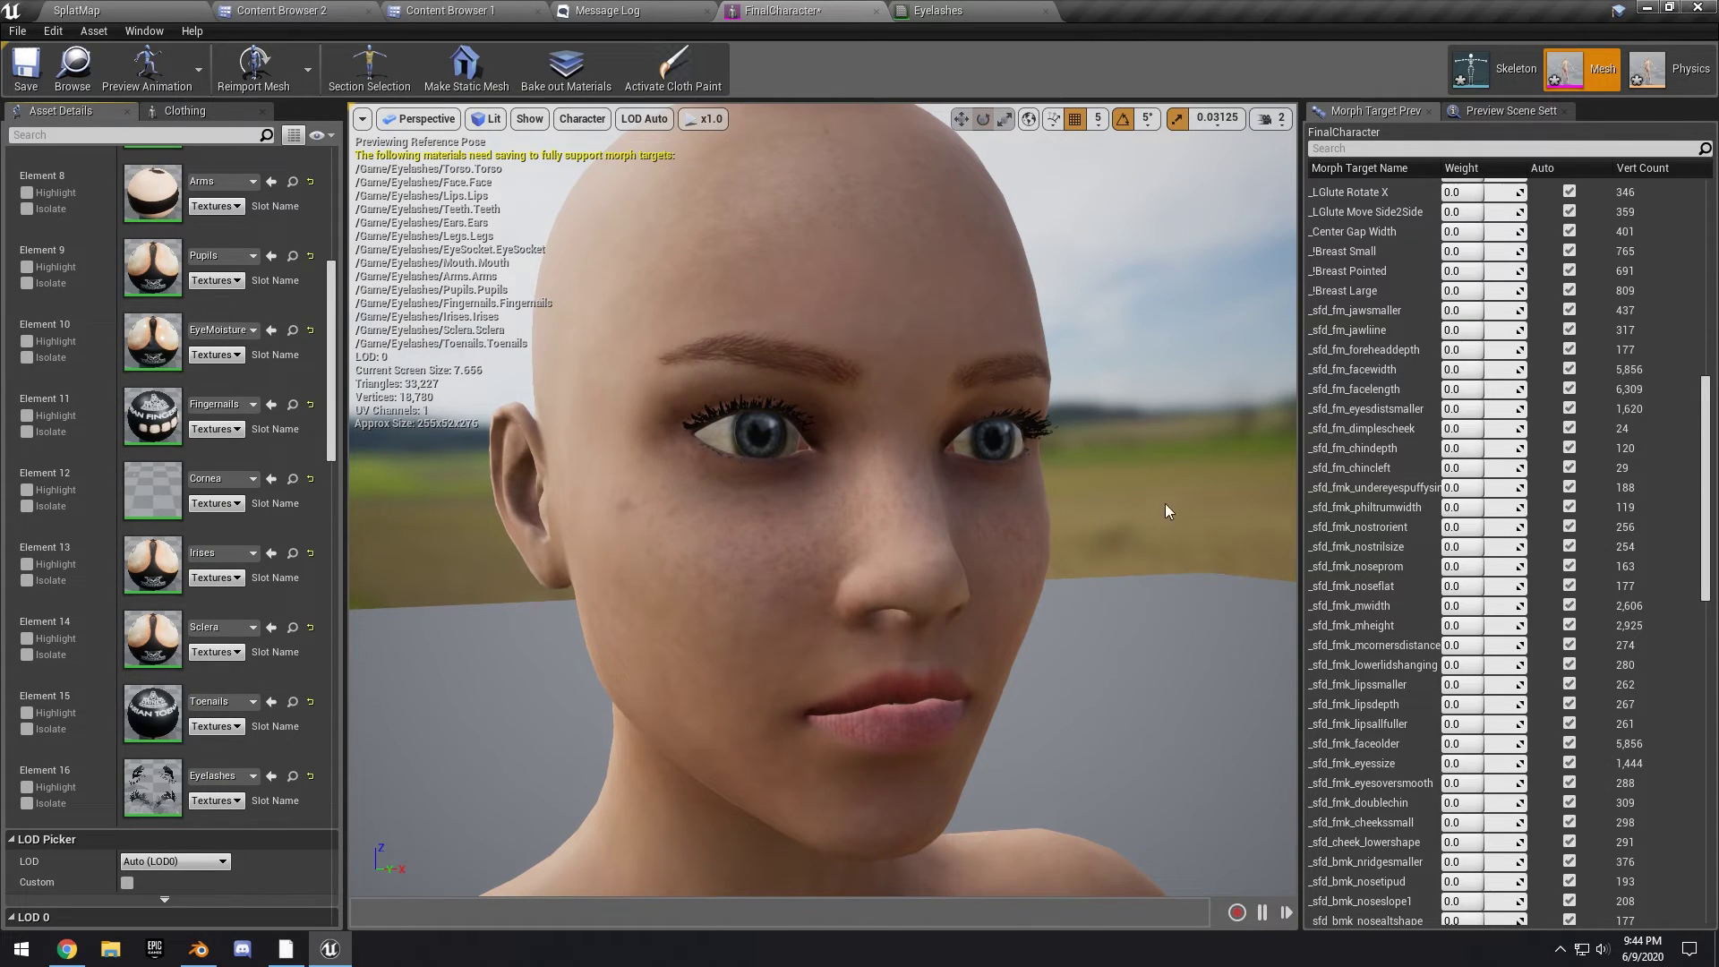
left_click(286, 335)
double_click(237, 160)
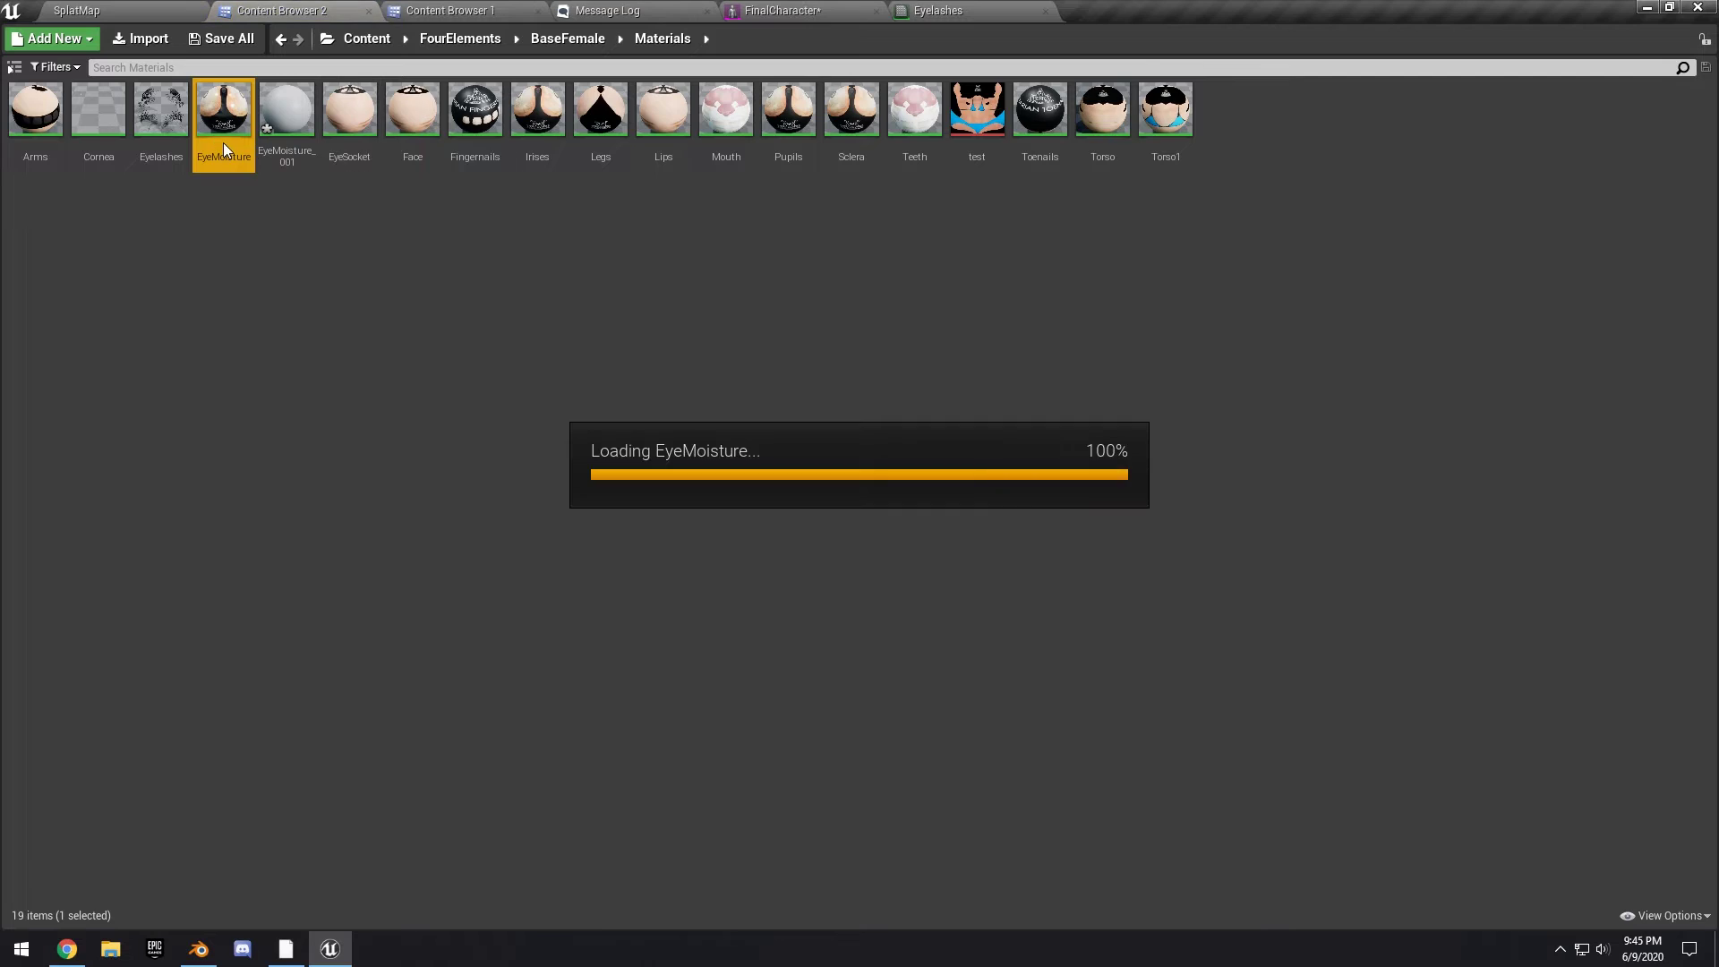
- Look over the EyeMoisture graph's texture node, then close it and return to FinalCharacter
left_click(494, 385)
right_click_drag(552, 503, 961, 571)
right_click_drag(953, 483, 834, 447)
left_click(1213, 12)
left_click(662, 5)
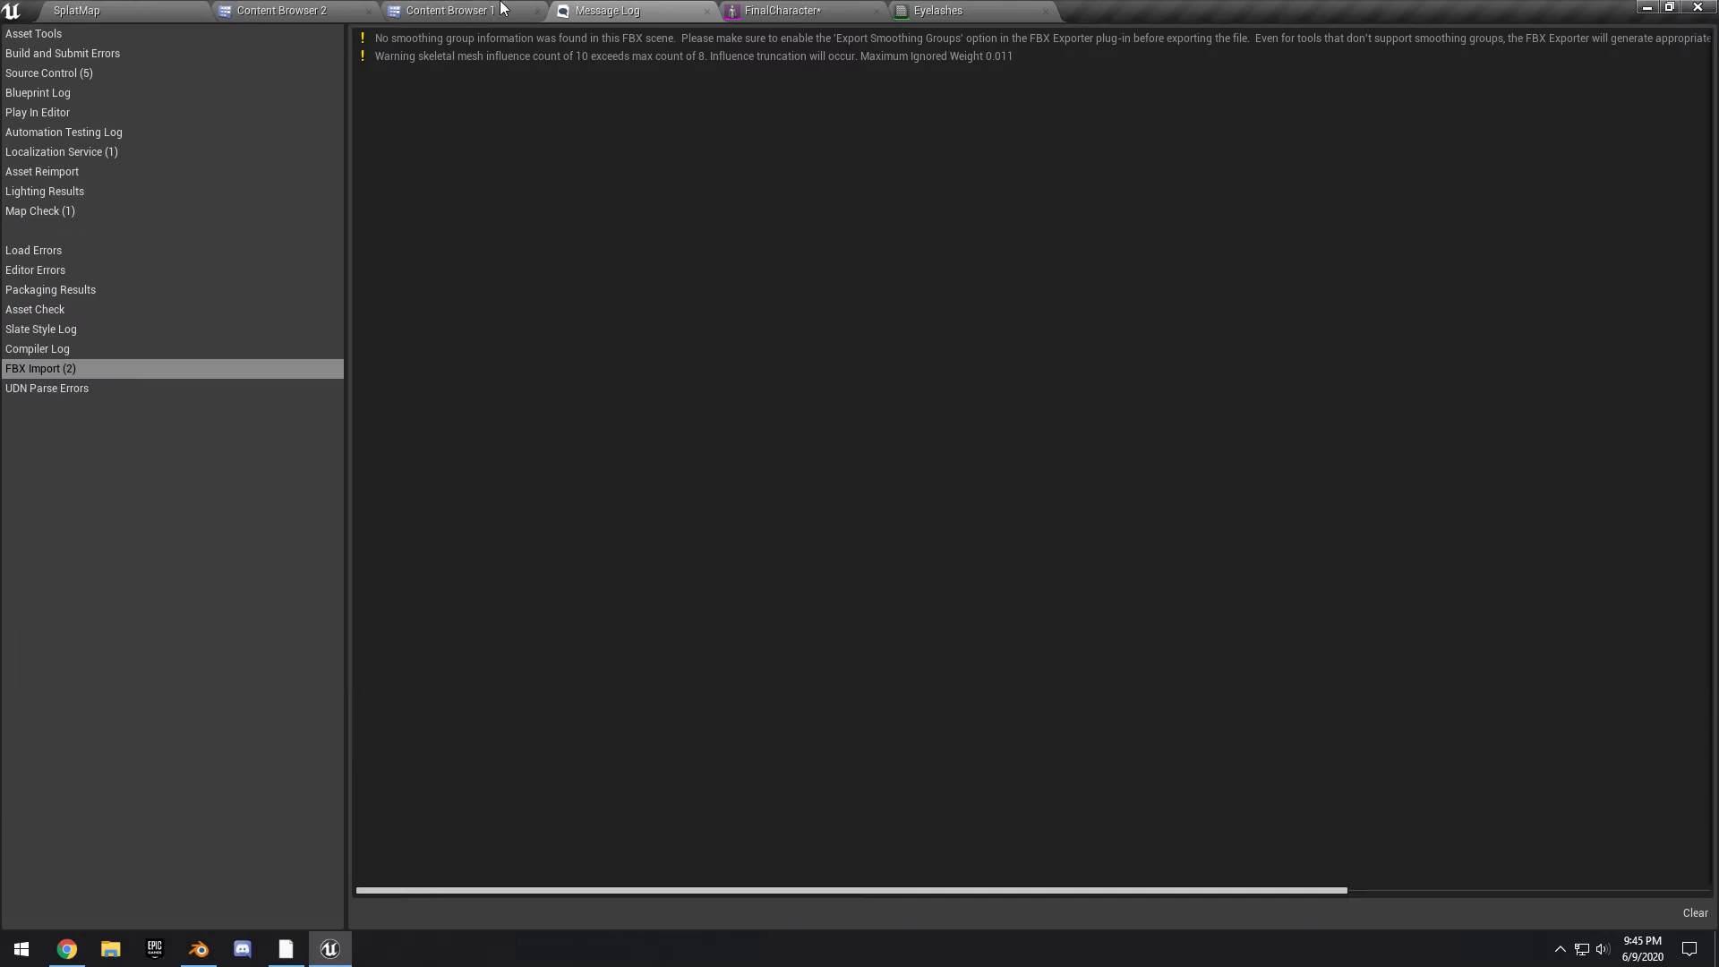
left_click(500, 5)
left_click(781, 11)
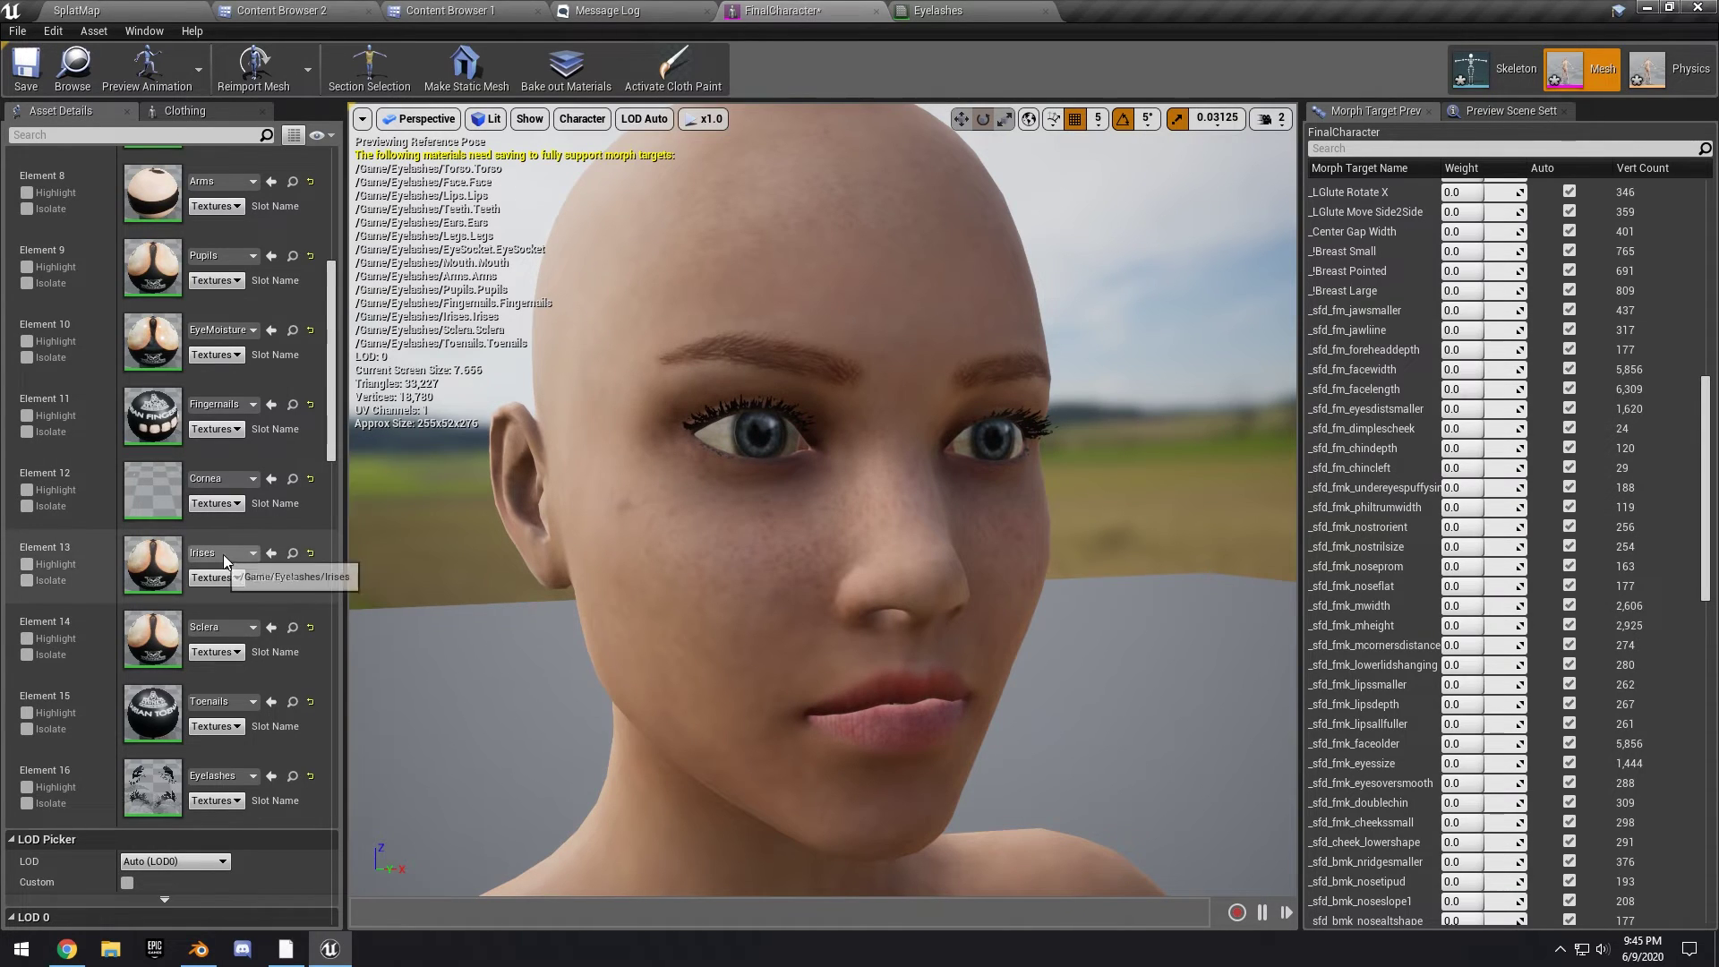
left_click(289, 481)
double_click(108, 134)
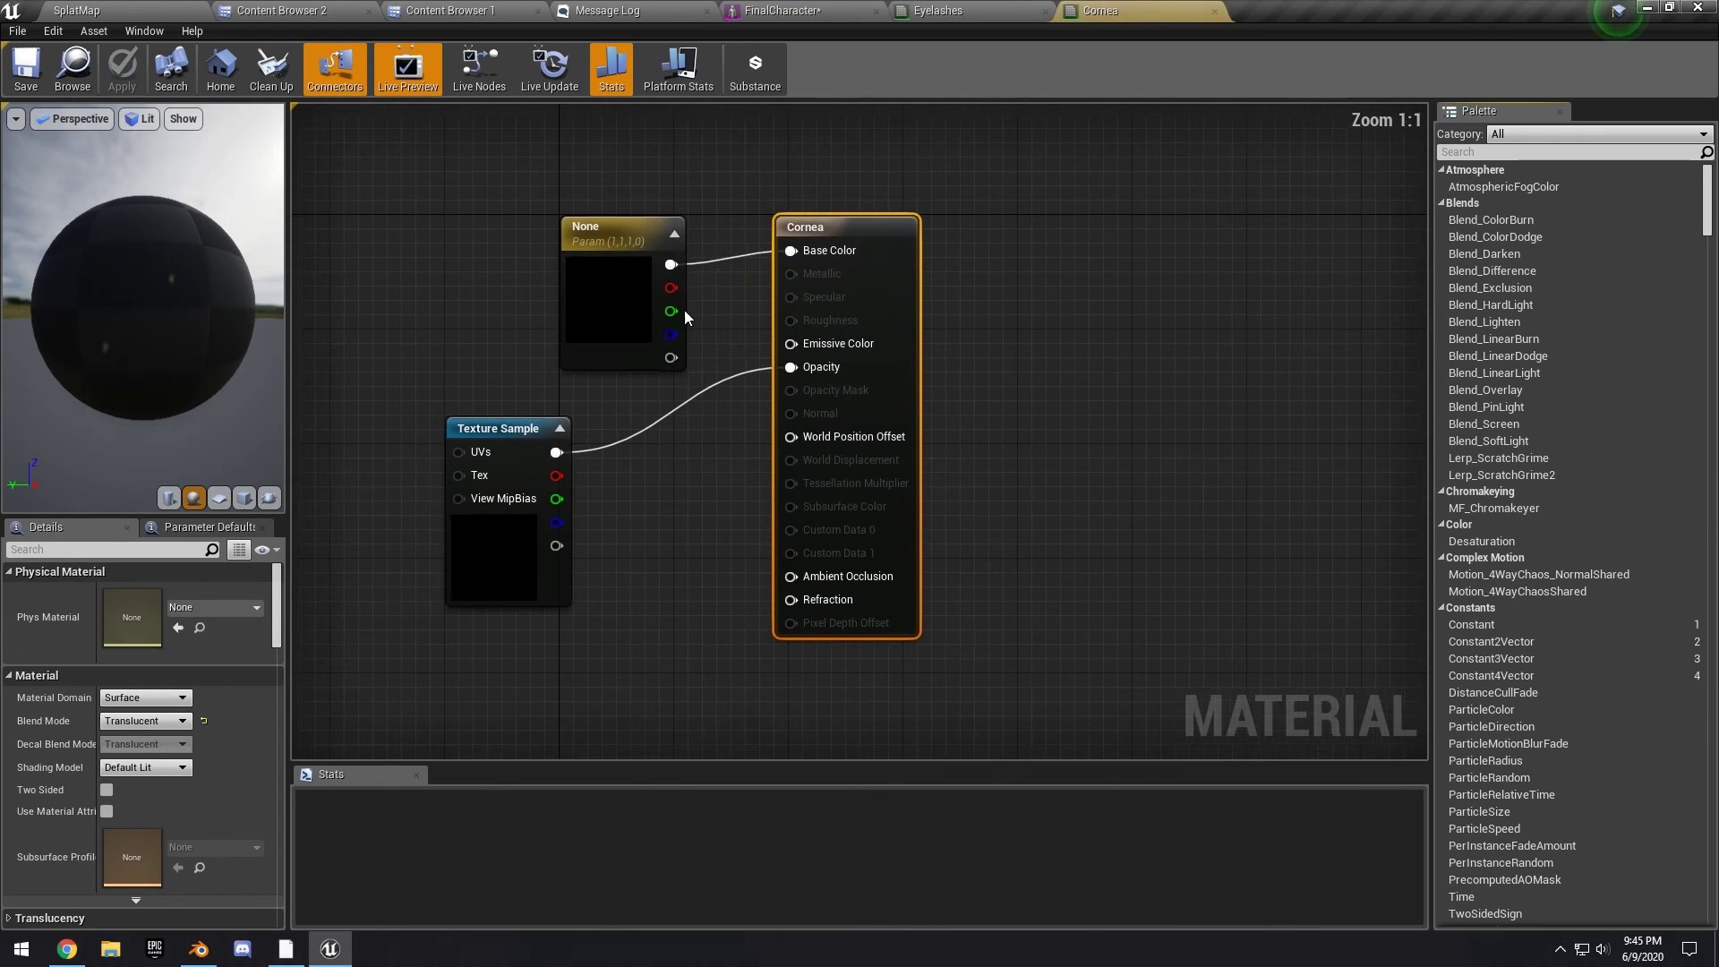
left_click(645, 459)
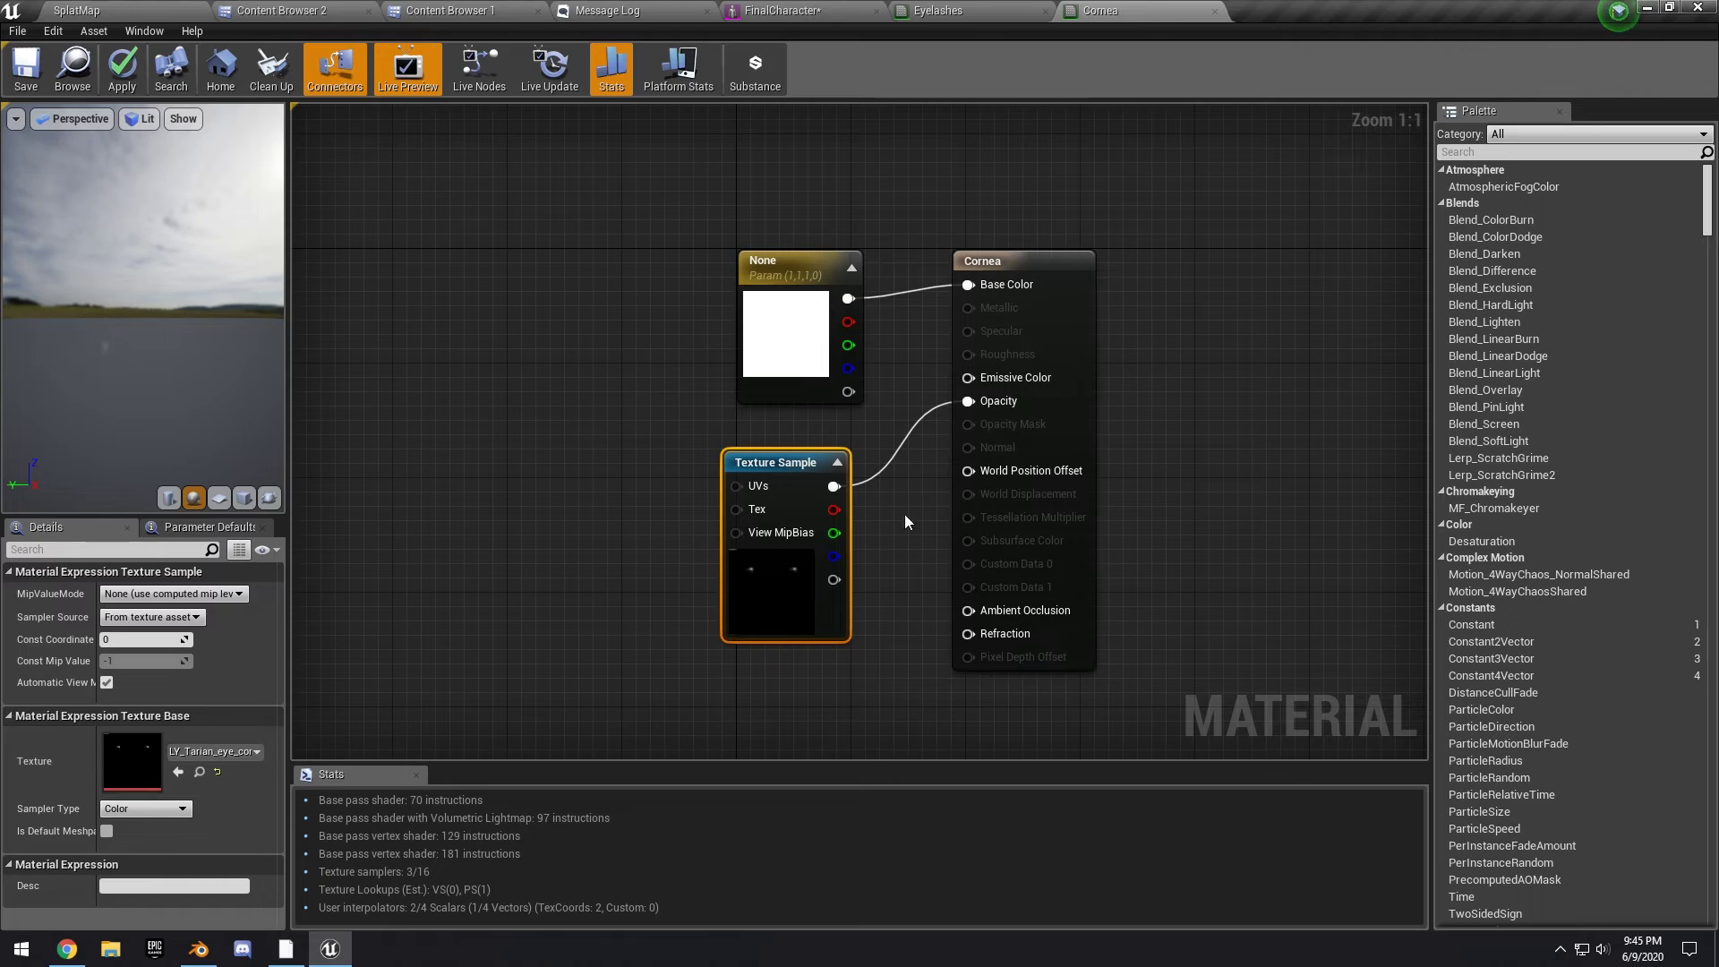
left_click(1003, 283)
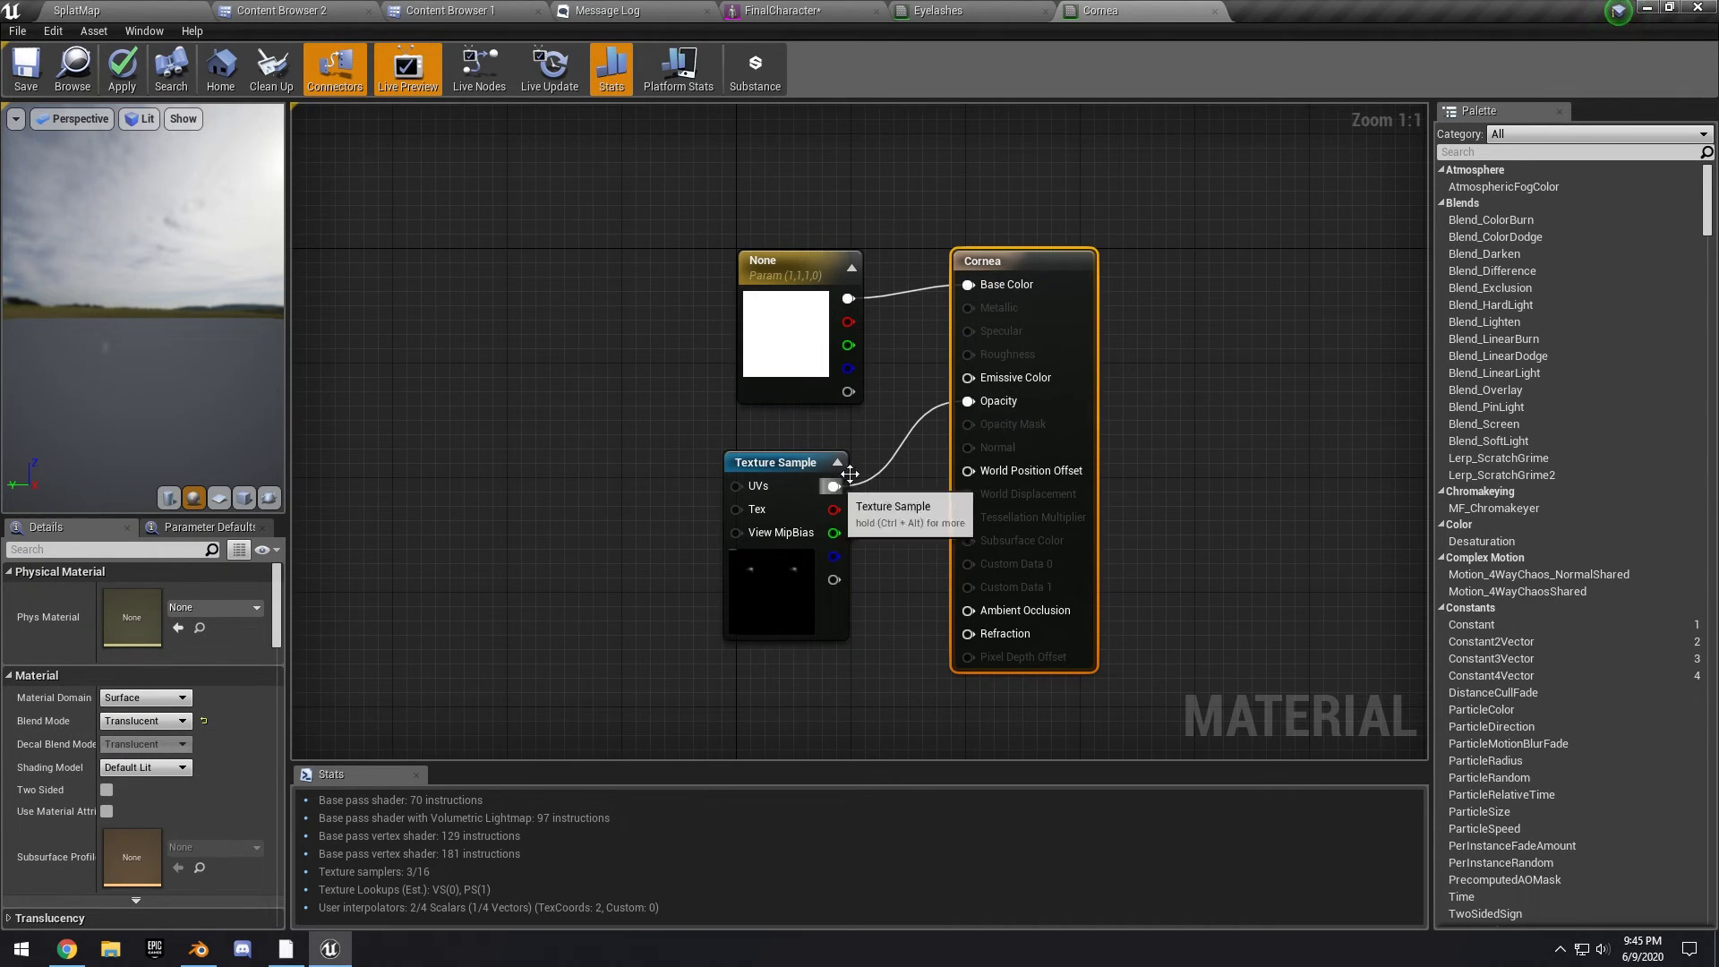
left_click(1214, 11)
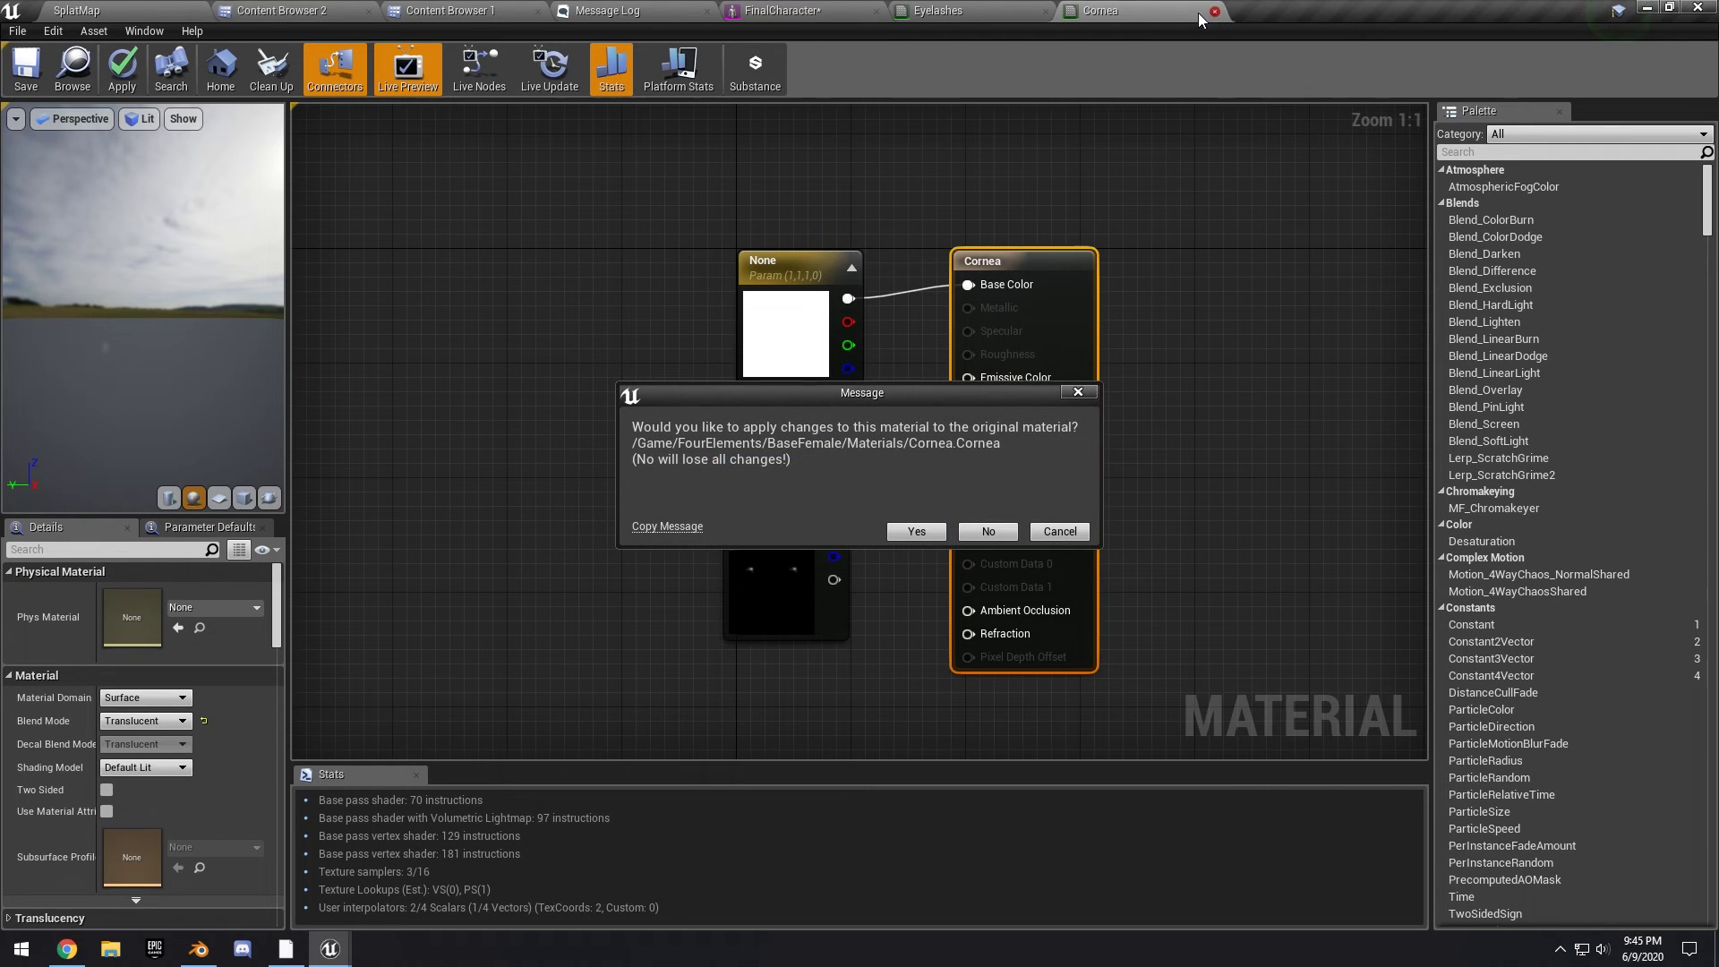
left_click(981, 528)
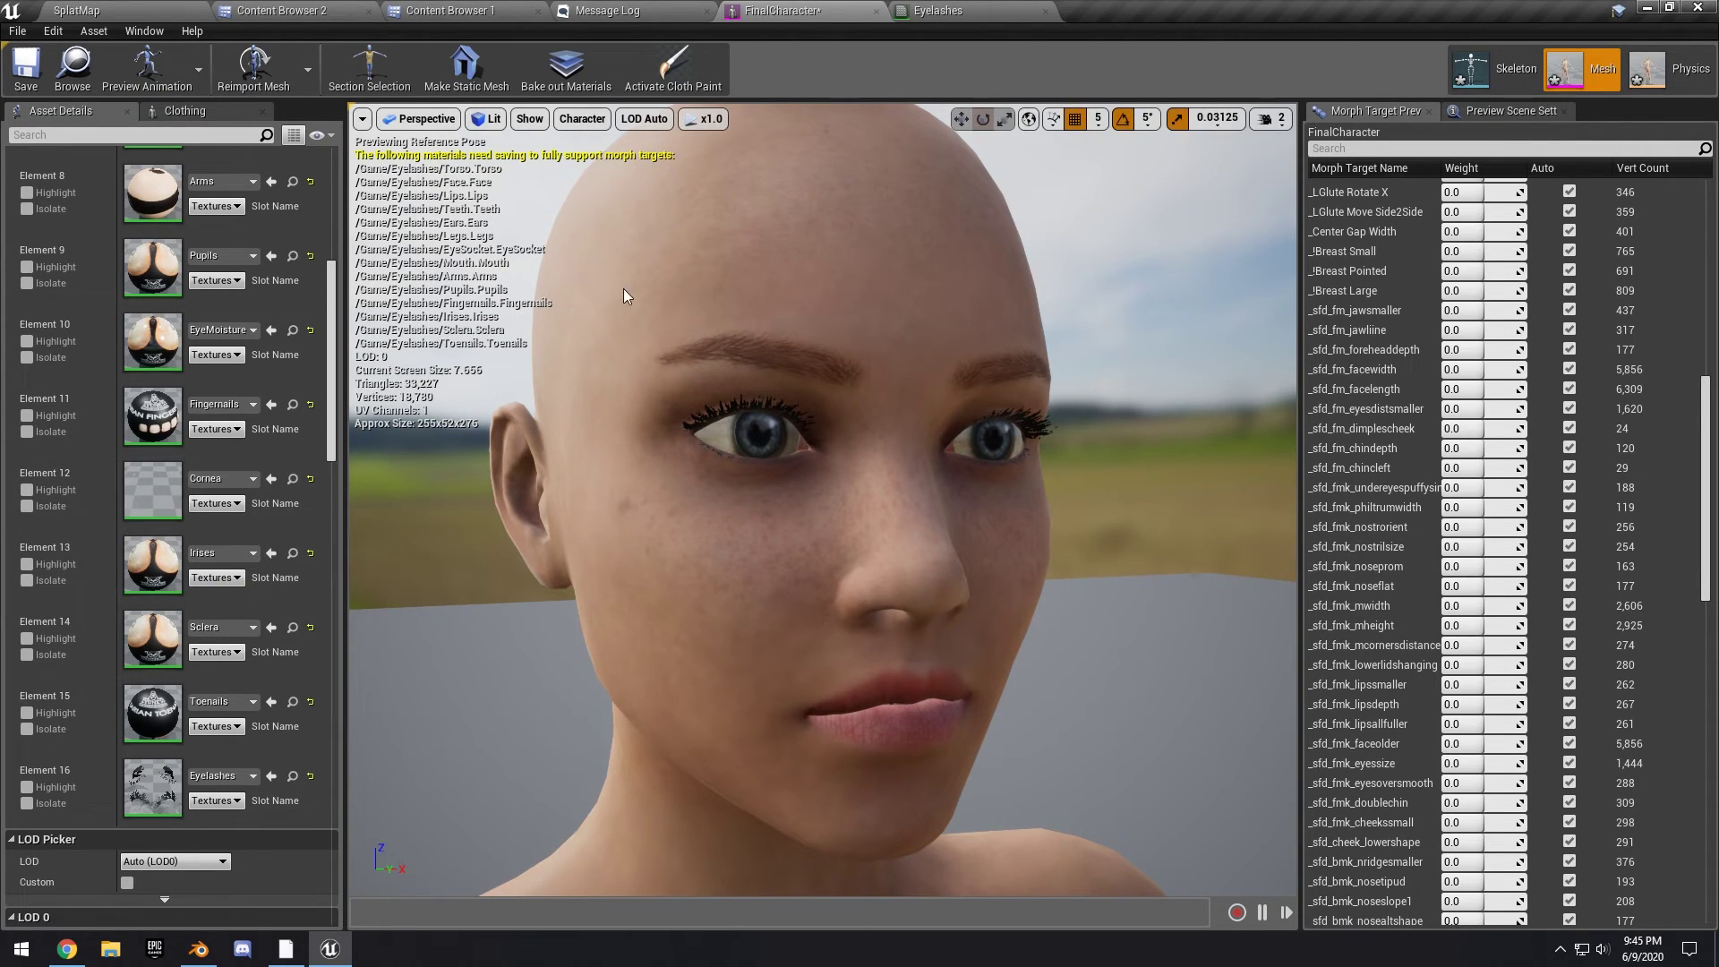
left_click(456, 11)
left_click(320, 11)
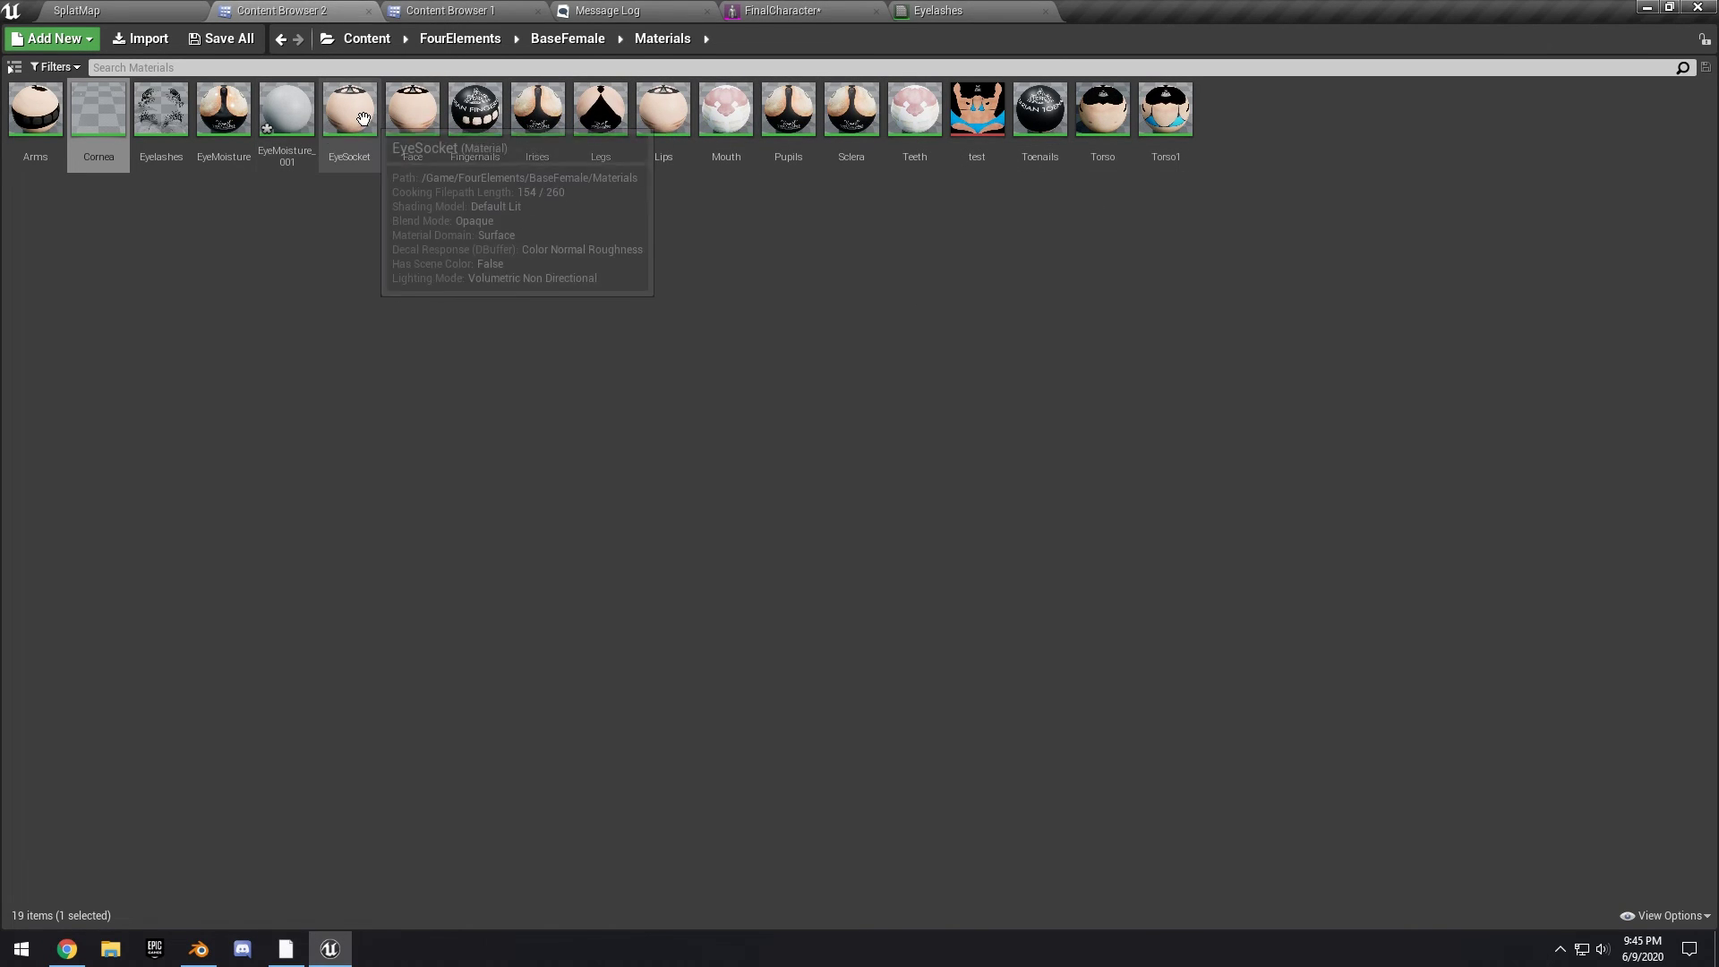
left_click(832, 11)
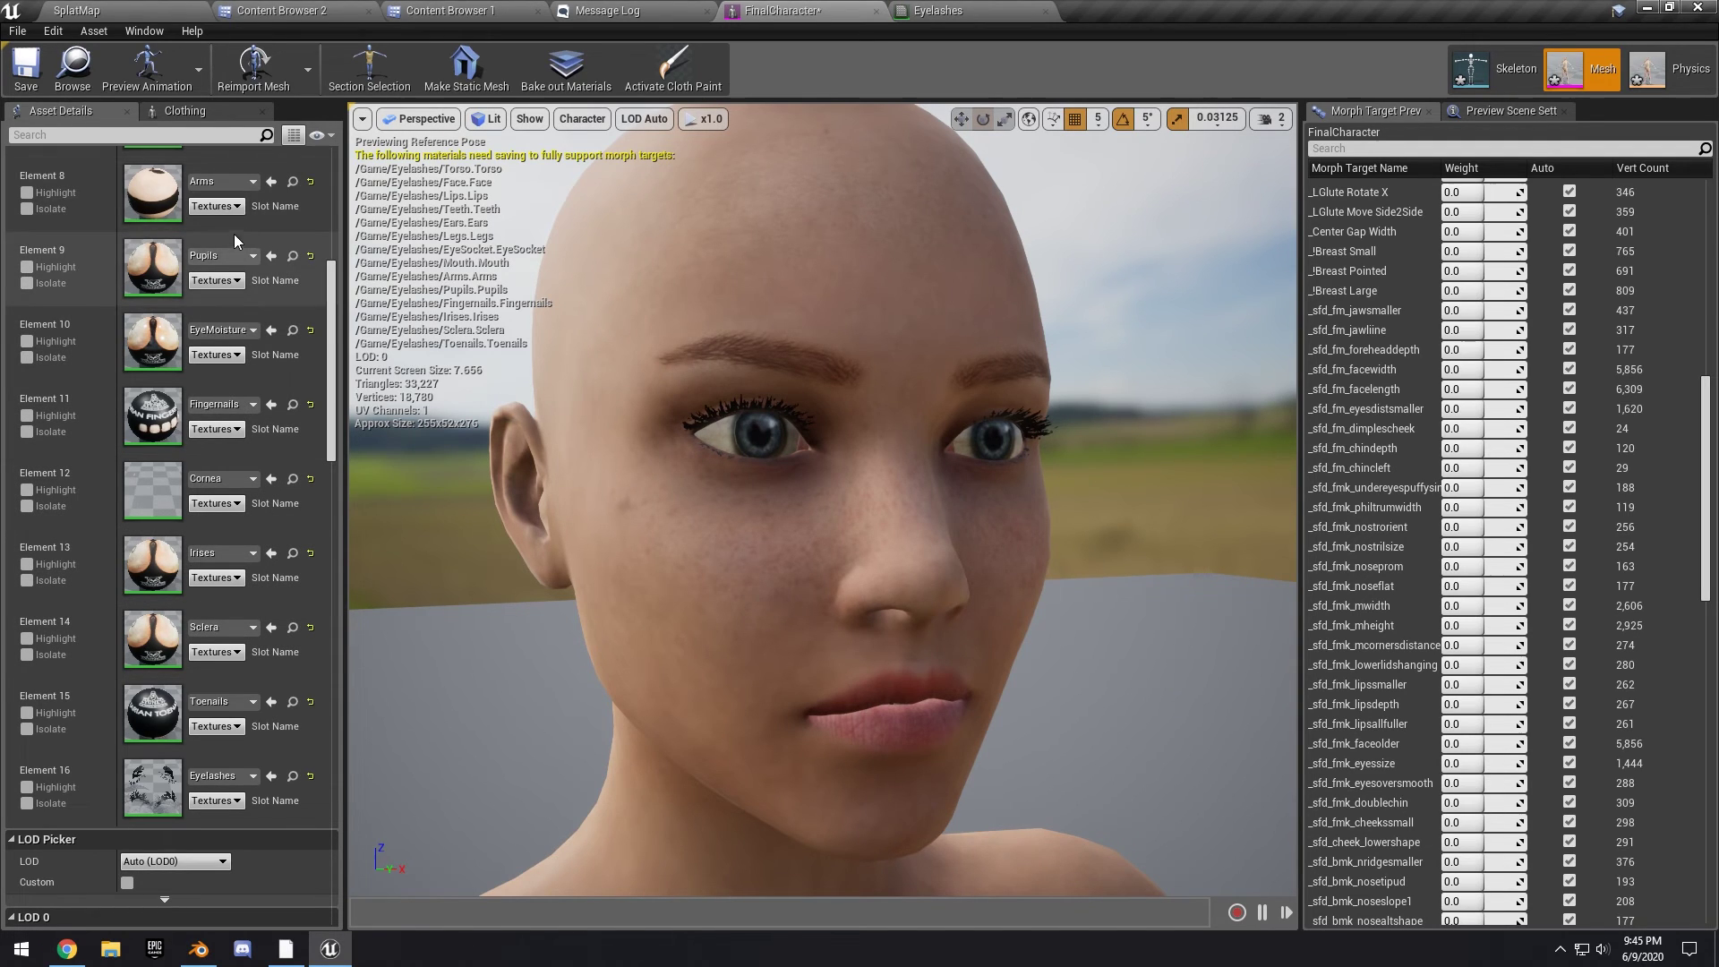
left_click(445, 8)
left_click(314, 5)
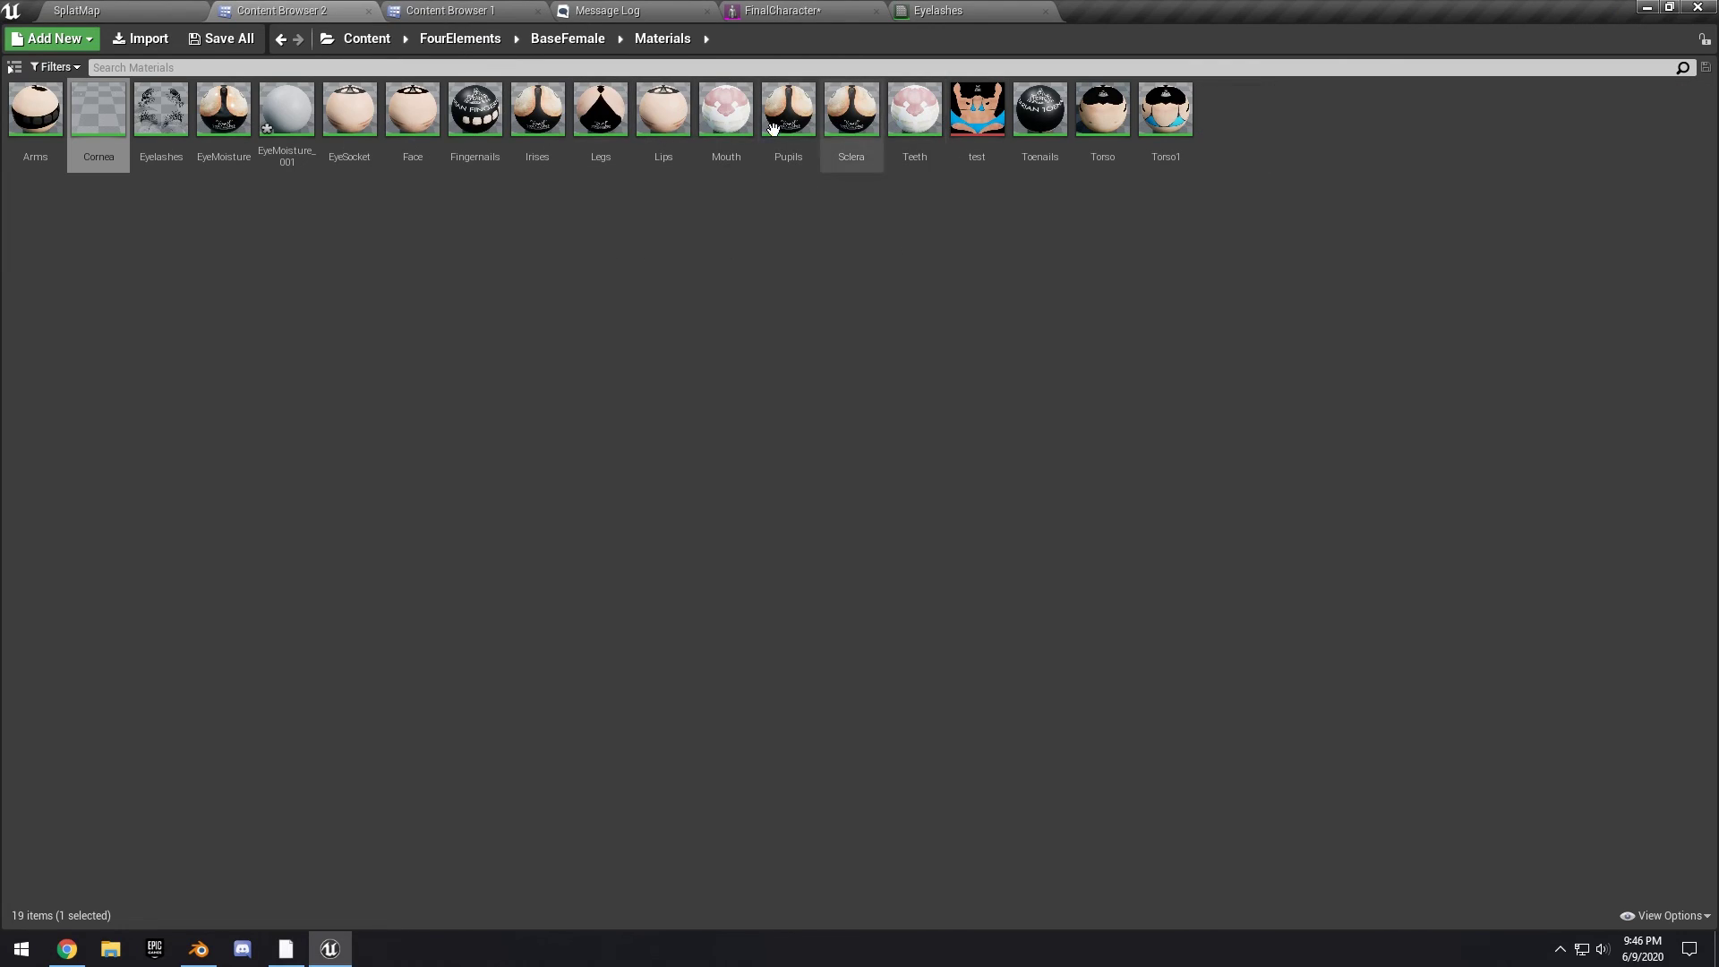
left_click(788, 10)
key("w")
right_click_drag(959, 211, 959, 211)
scroll(1363, 319, "down", 6)
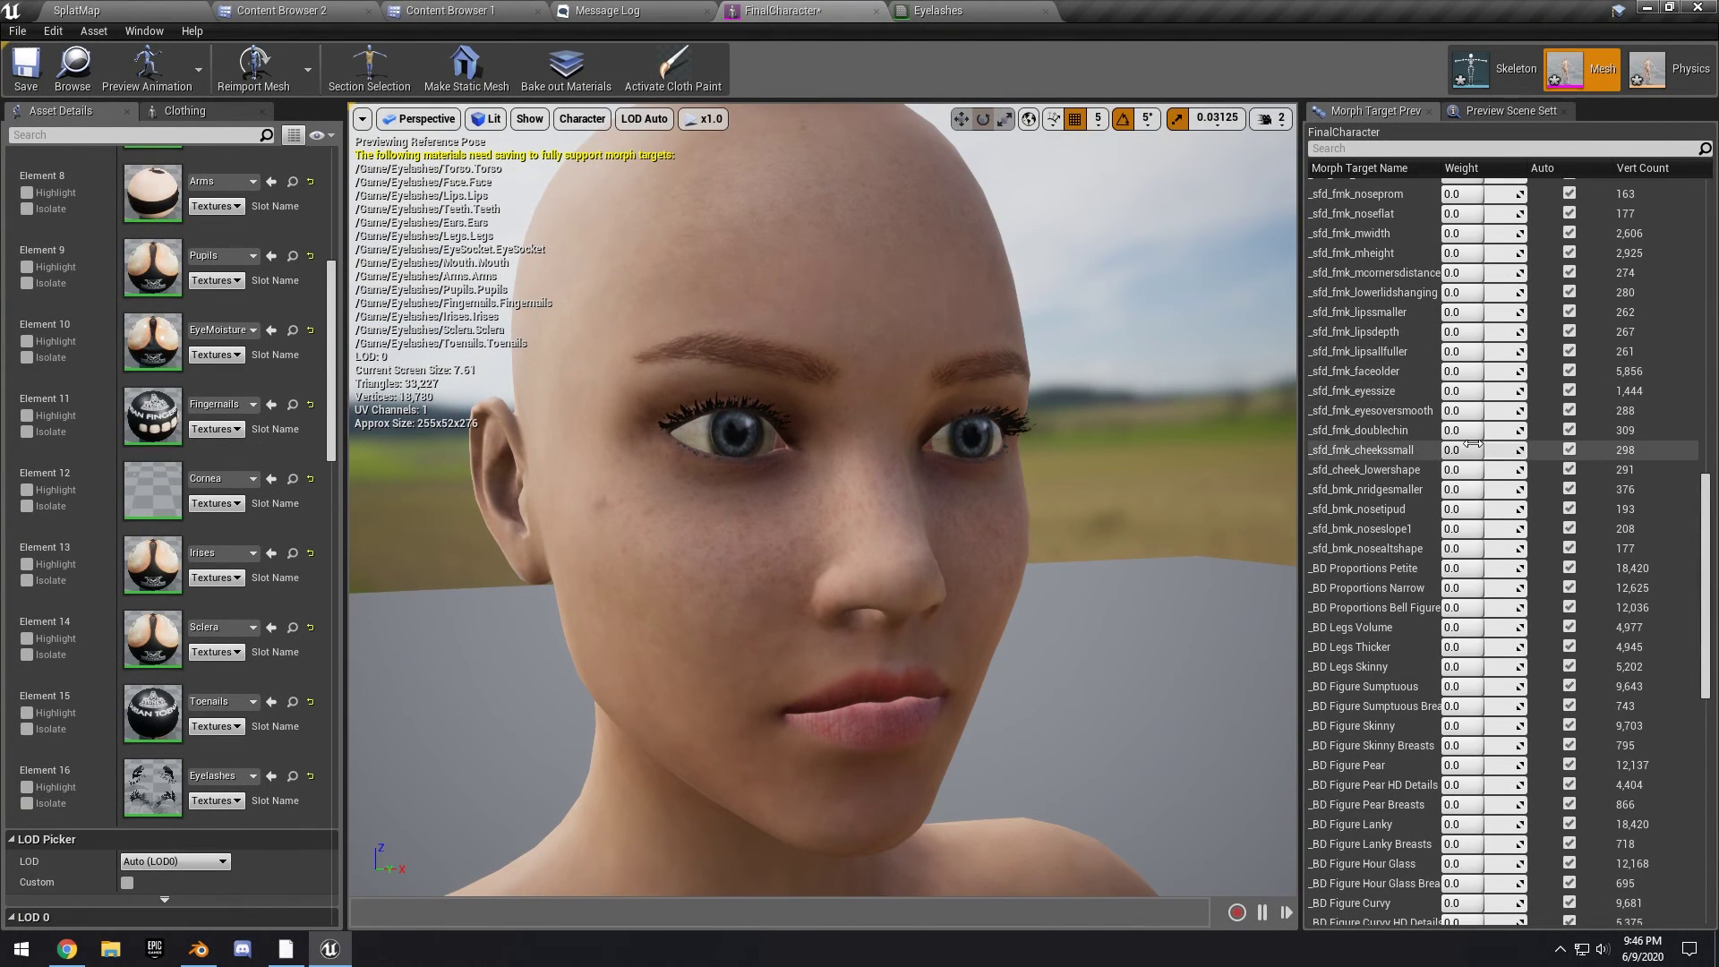
scroll(1433, 465, "down", 3)
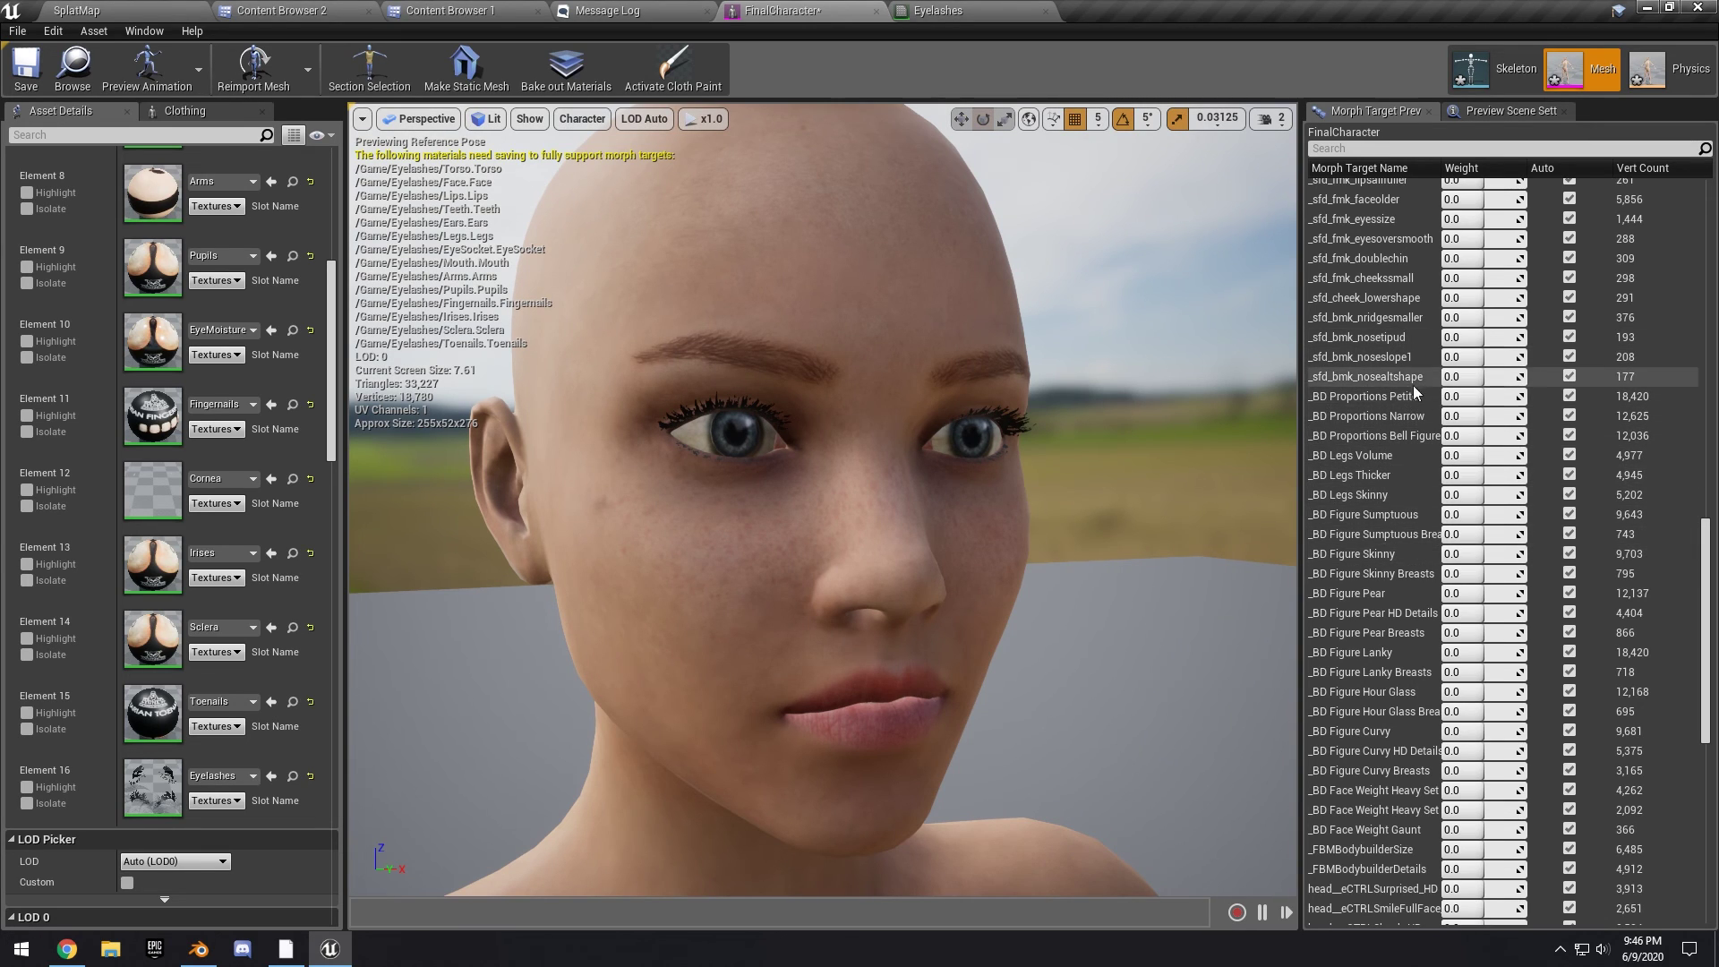
scroll(1404, 482, "down", 3)
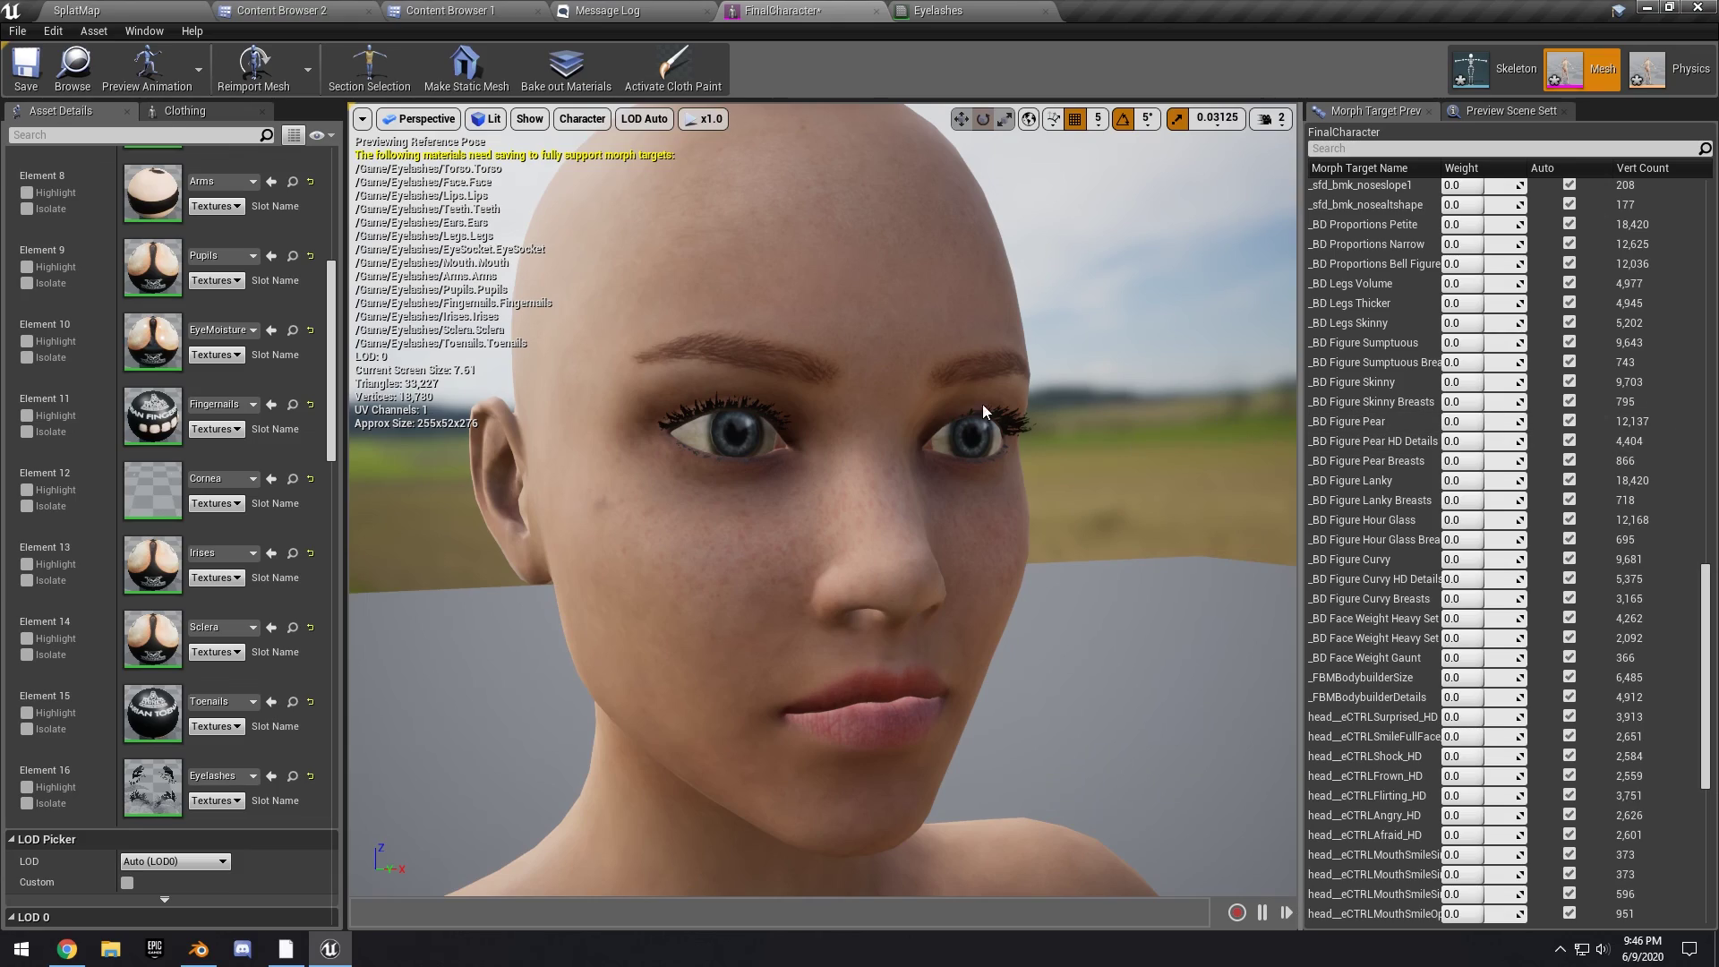